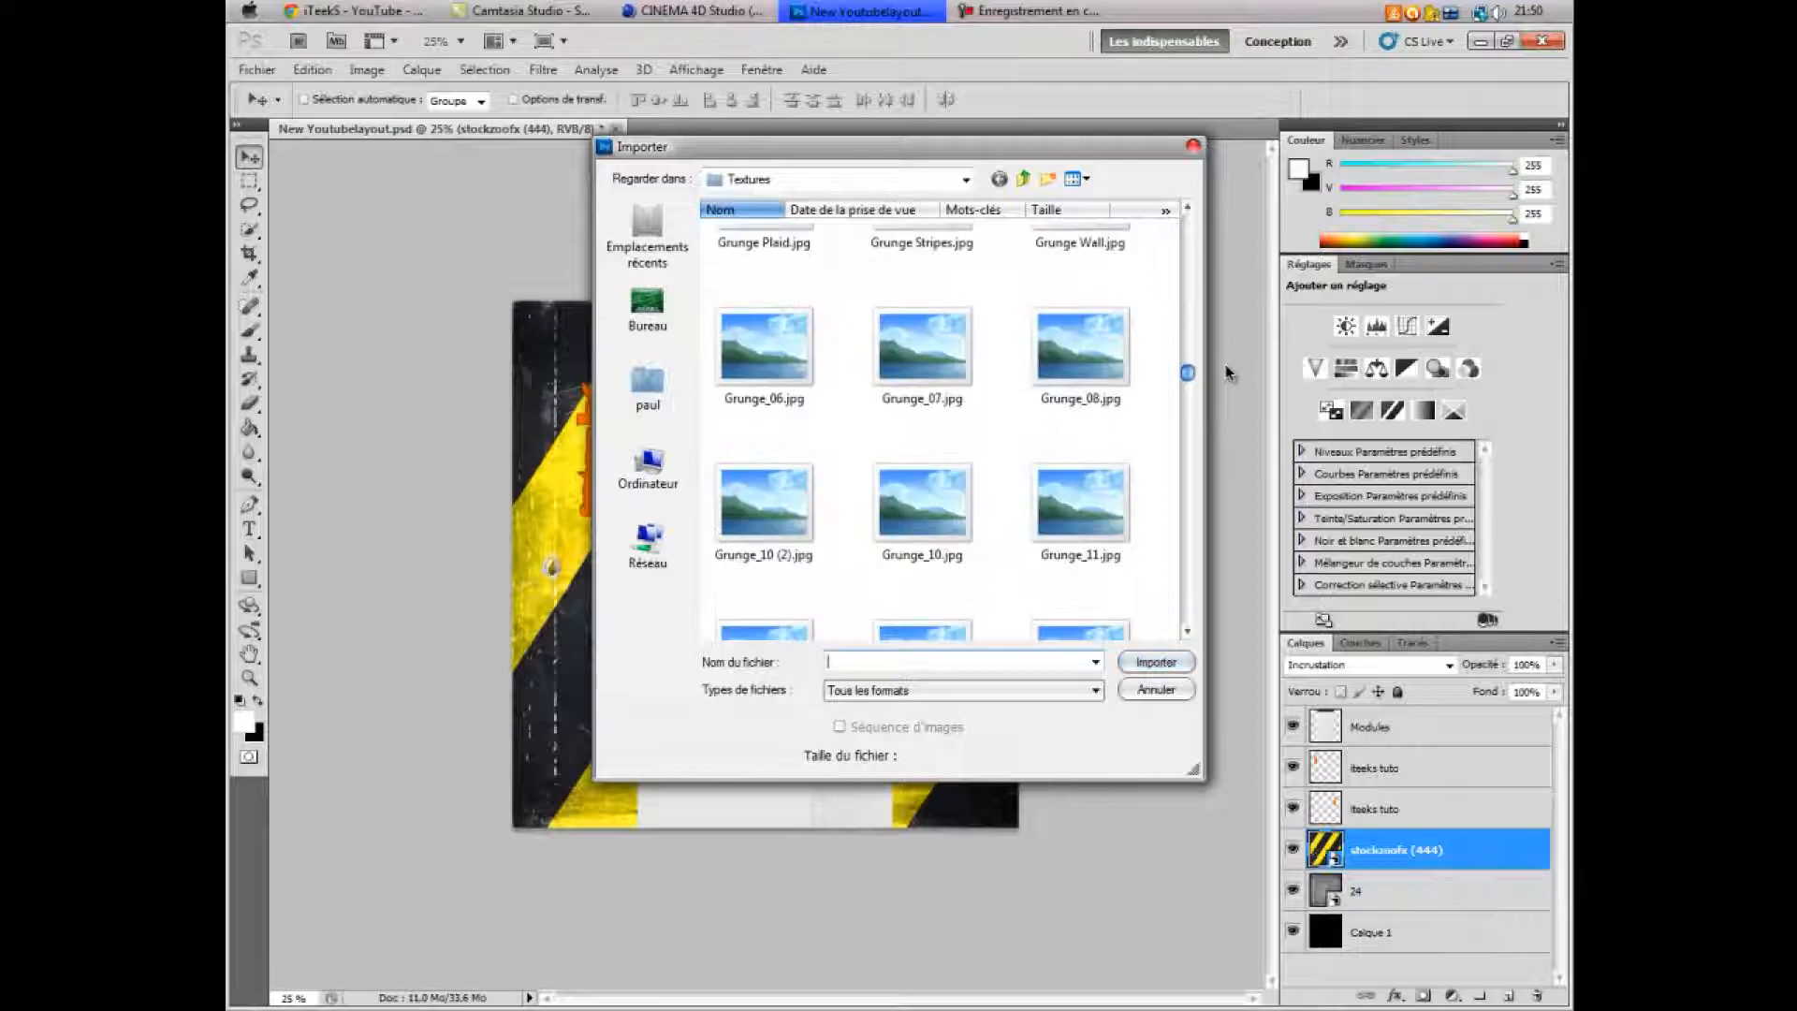
- Browse the Textures folder to the bullet-hole images and import Metal_Hole_03.png into the layout
scroll(1227, 373, down, 5)
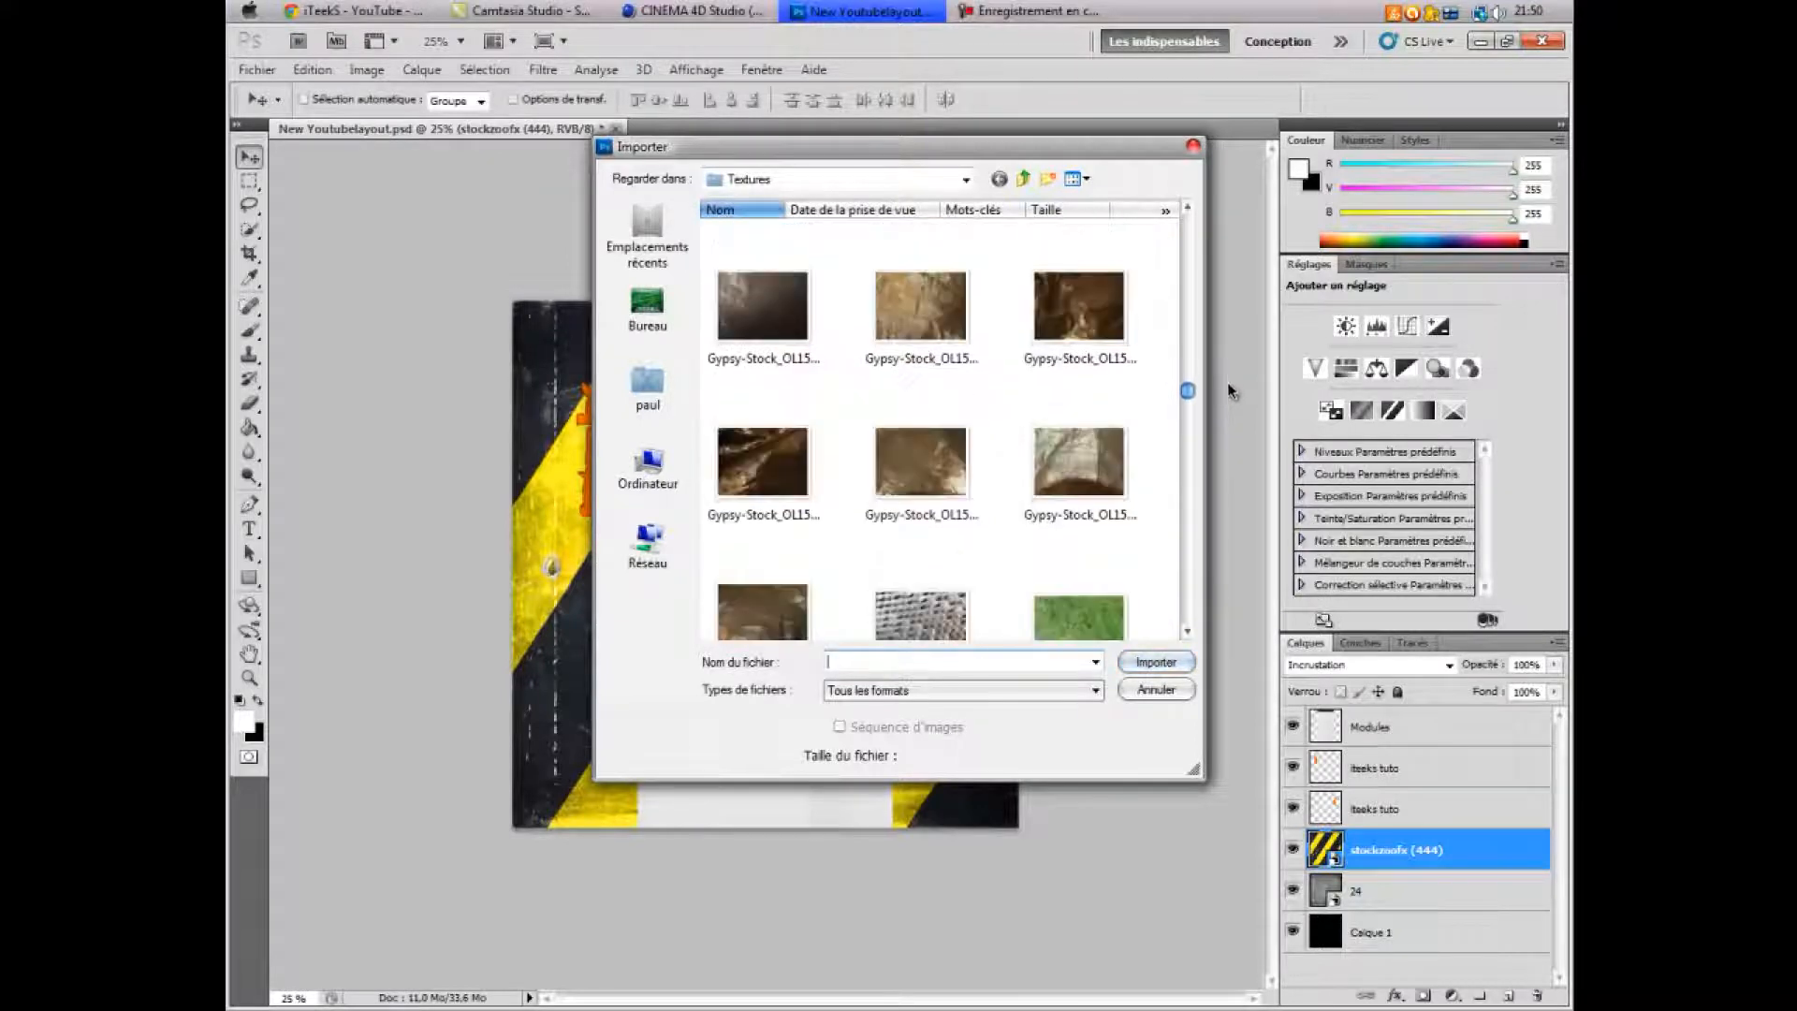
scroll(1227, 382, down, 3)
scroll(1231, 396, down, 6)
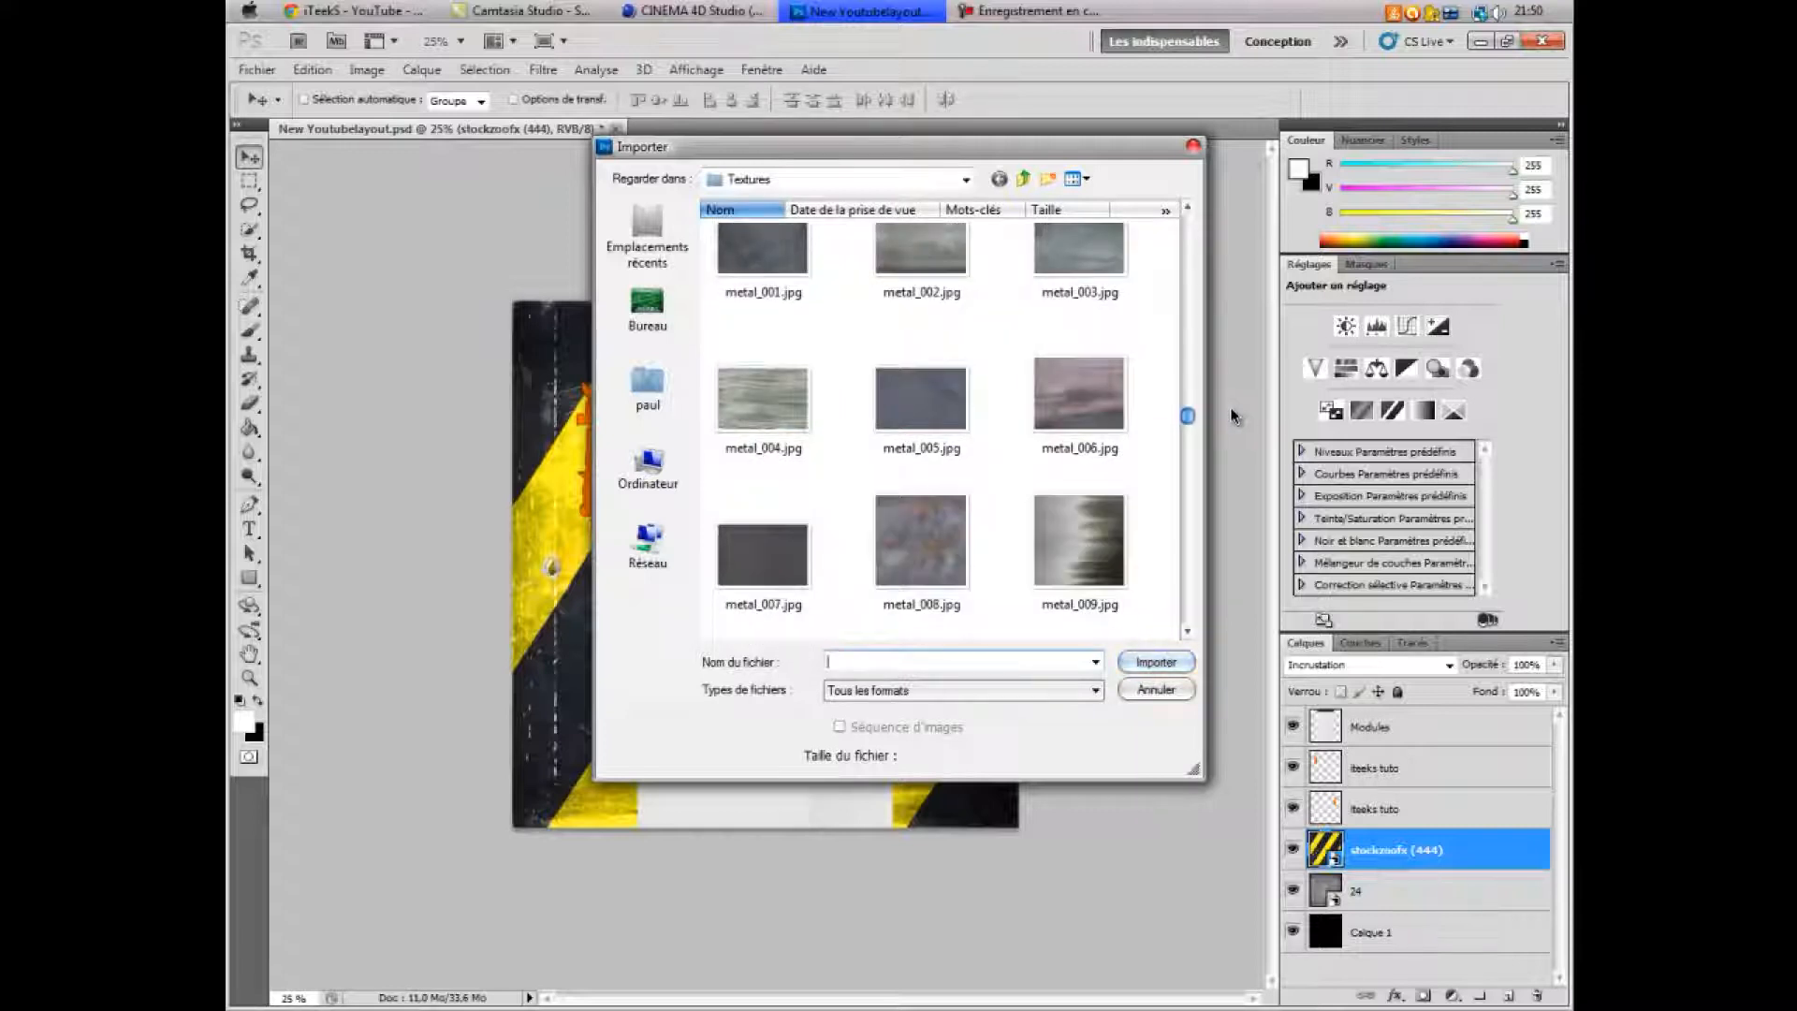
scroll(1231, 411, down, 4)
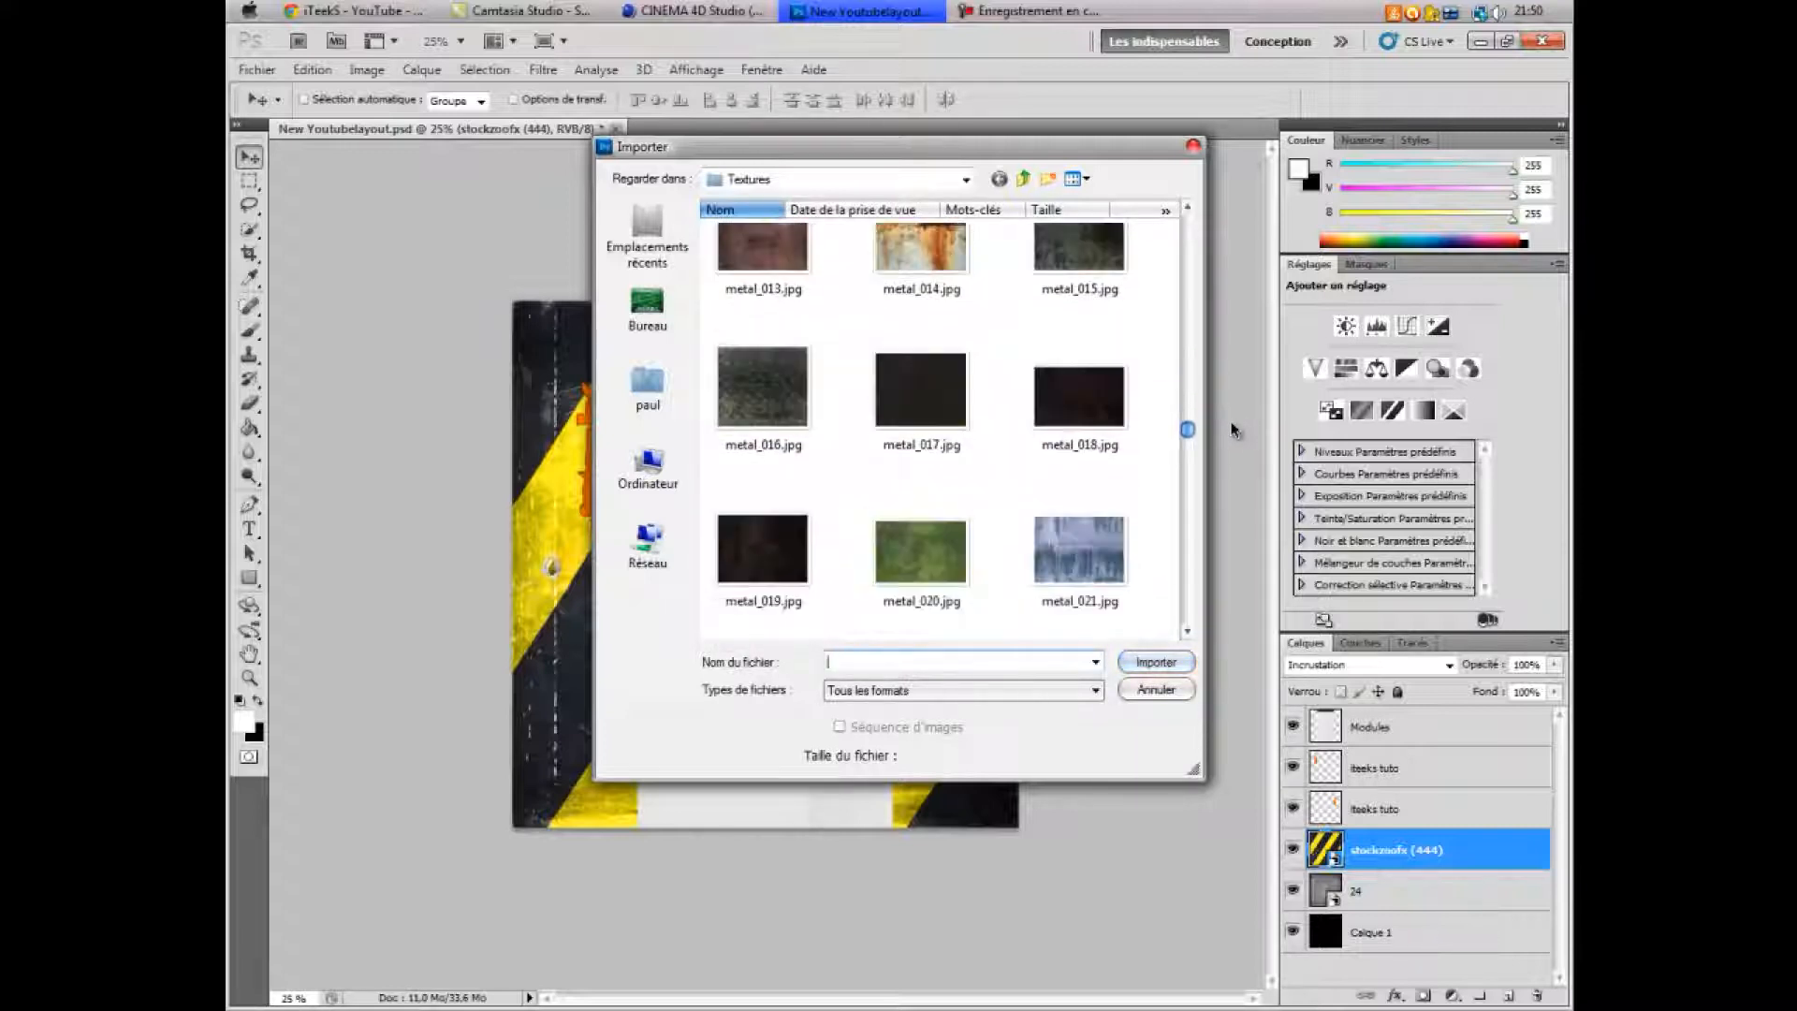
scroll(1231, 430, down, 2)
scroll(1233, 433, down, 5)
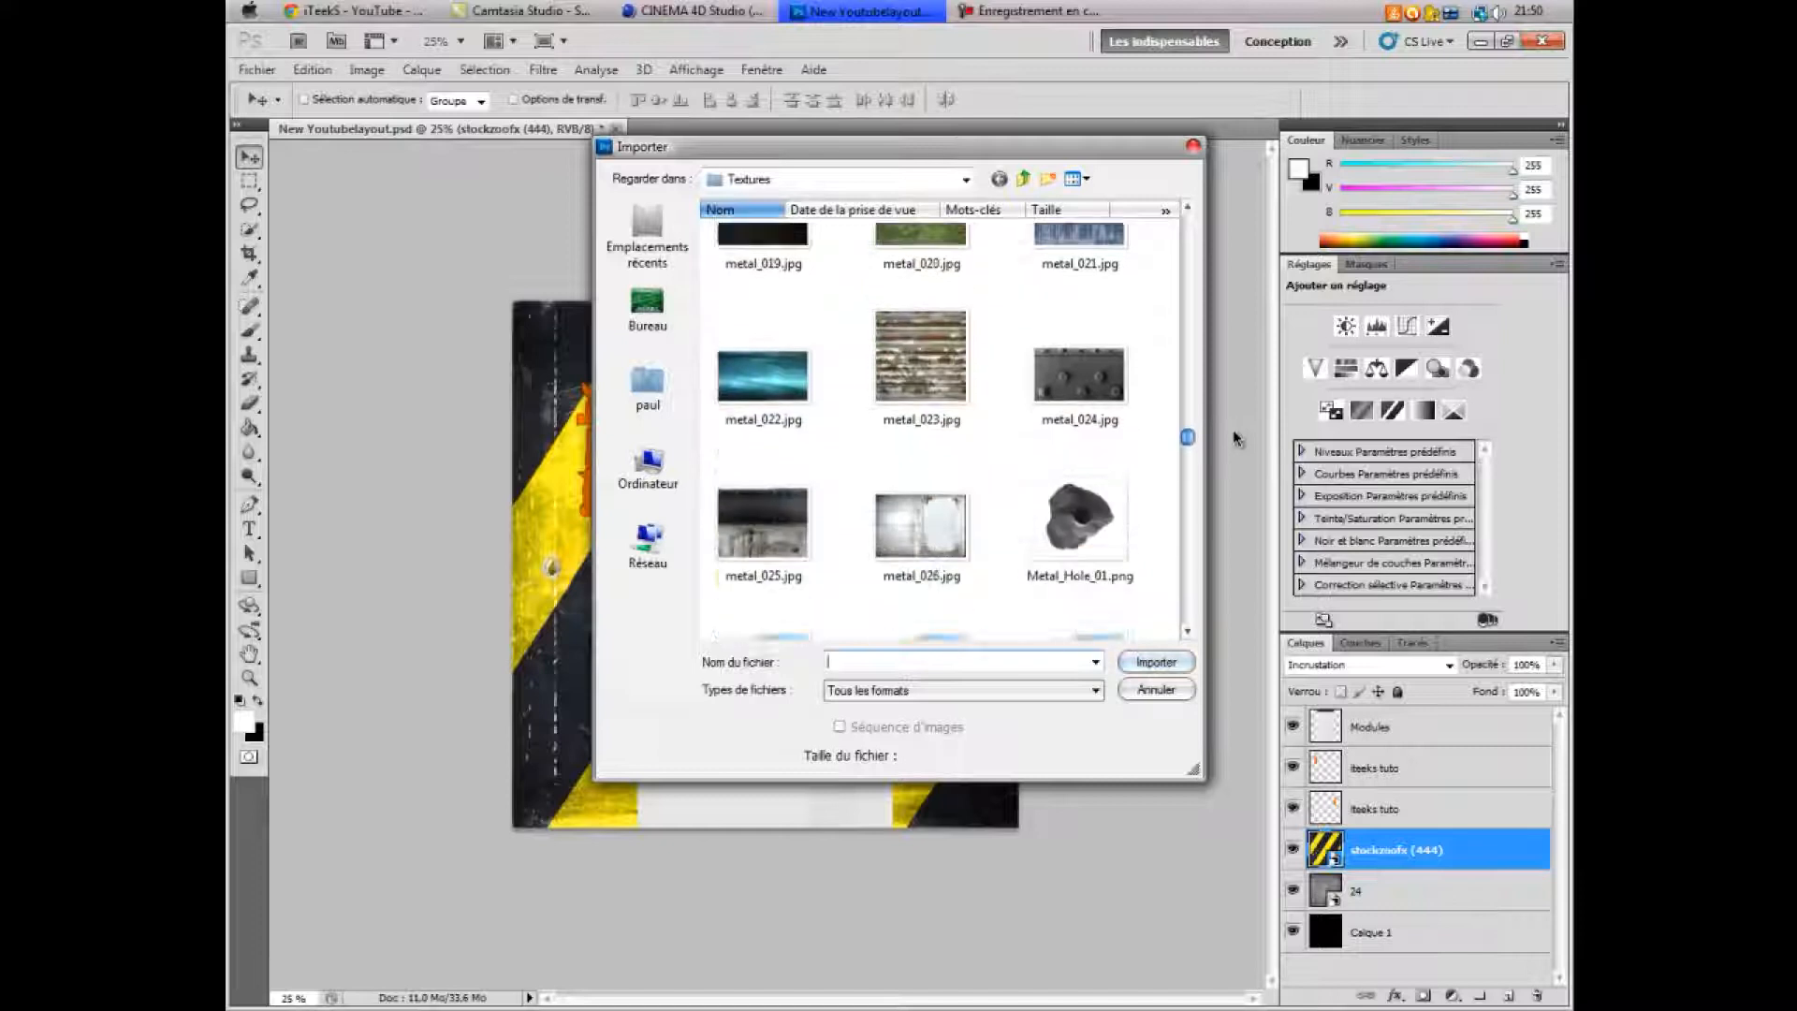
scroll(1232, 443, down, 3)
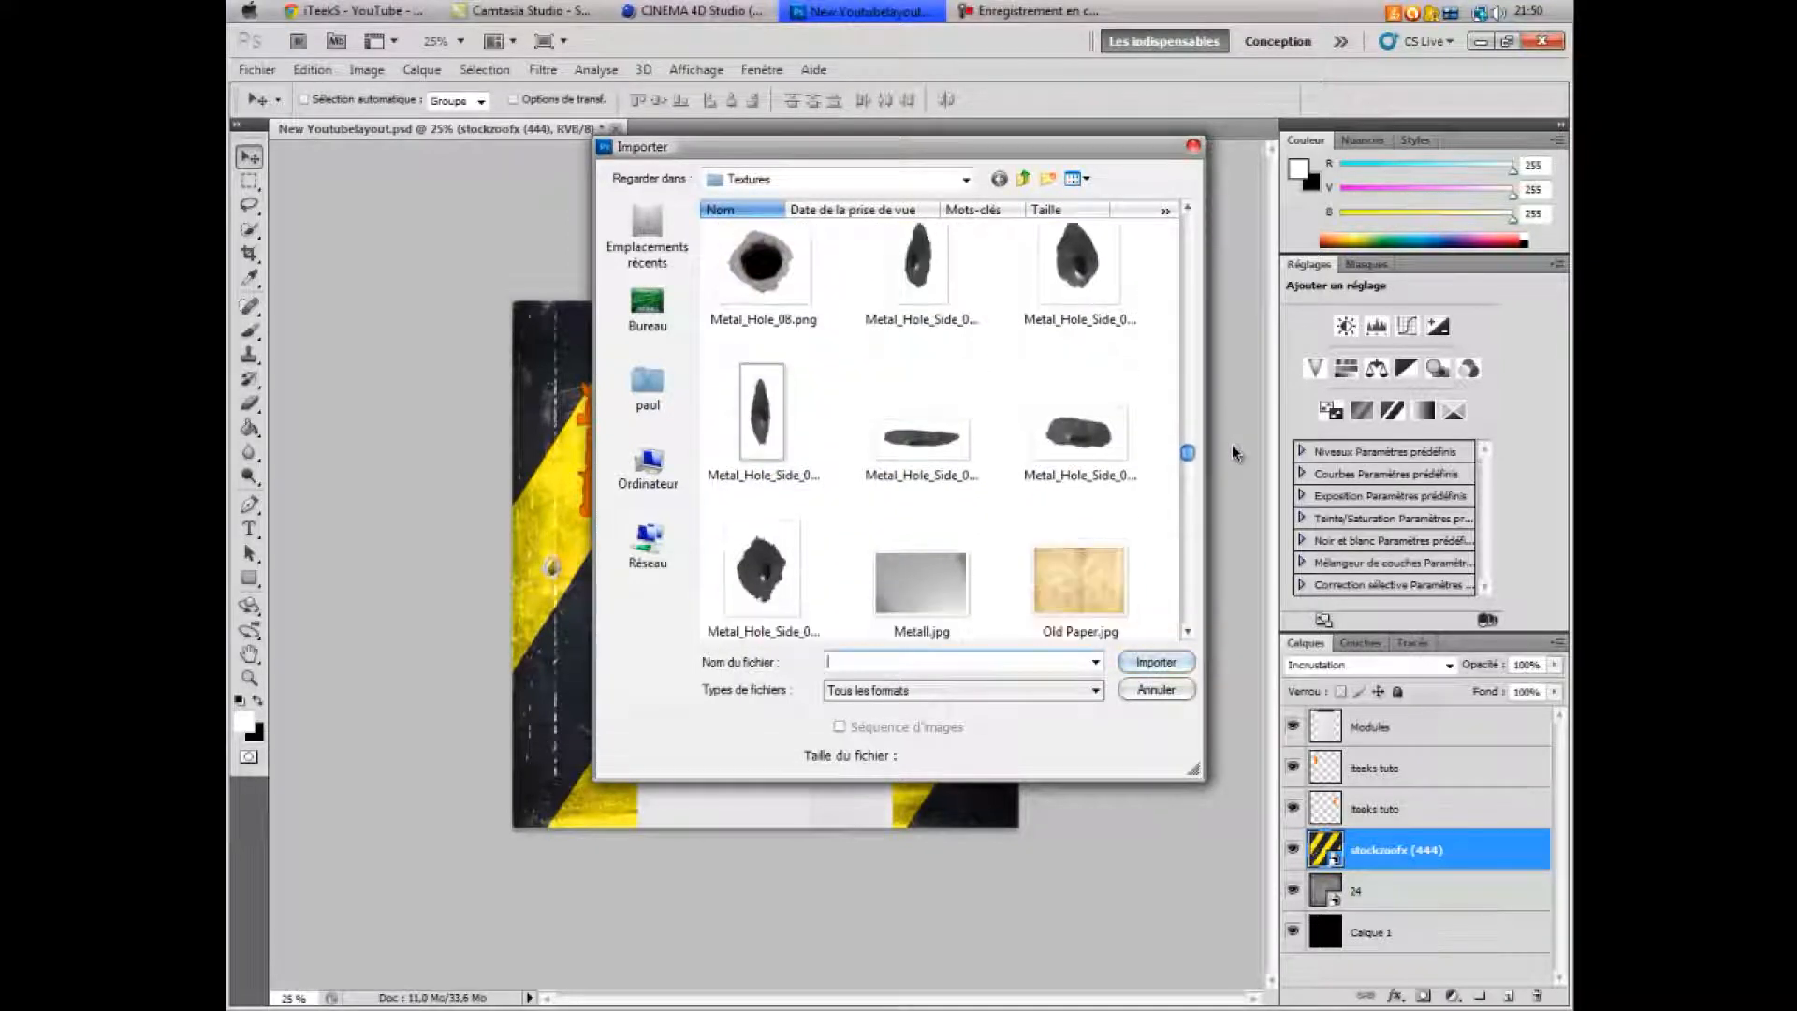
scroll(1231, 440, up, 5)
scroll(1231, 447, up, 2)
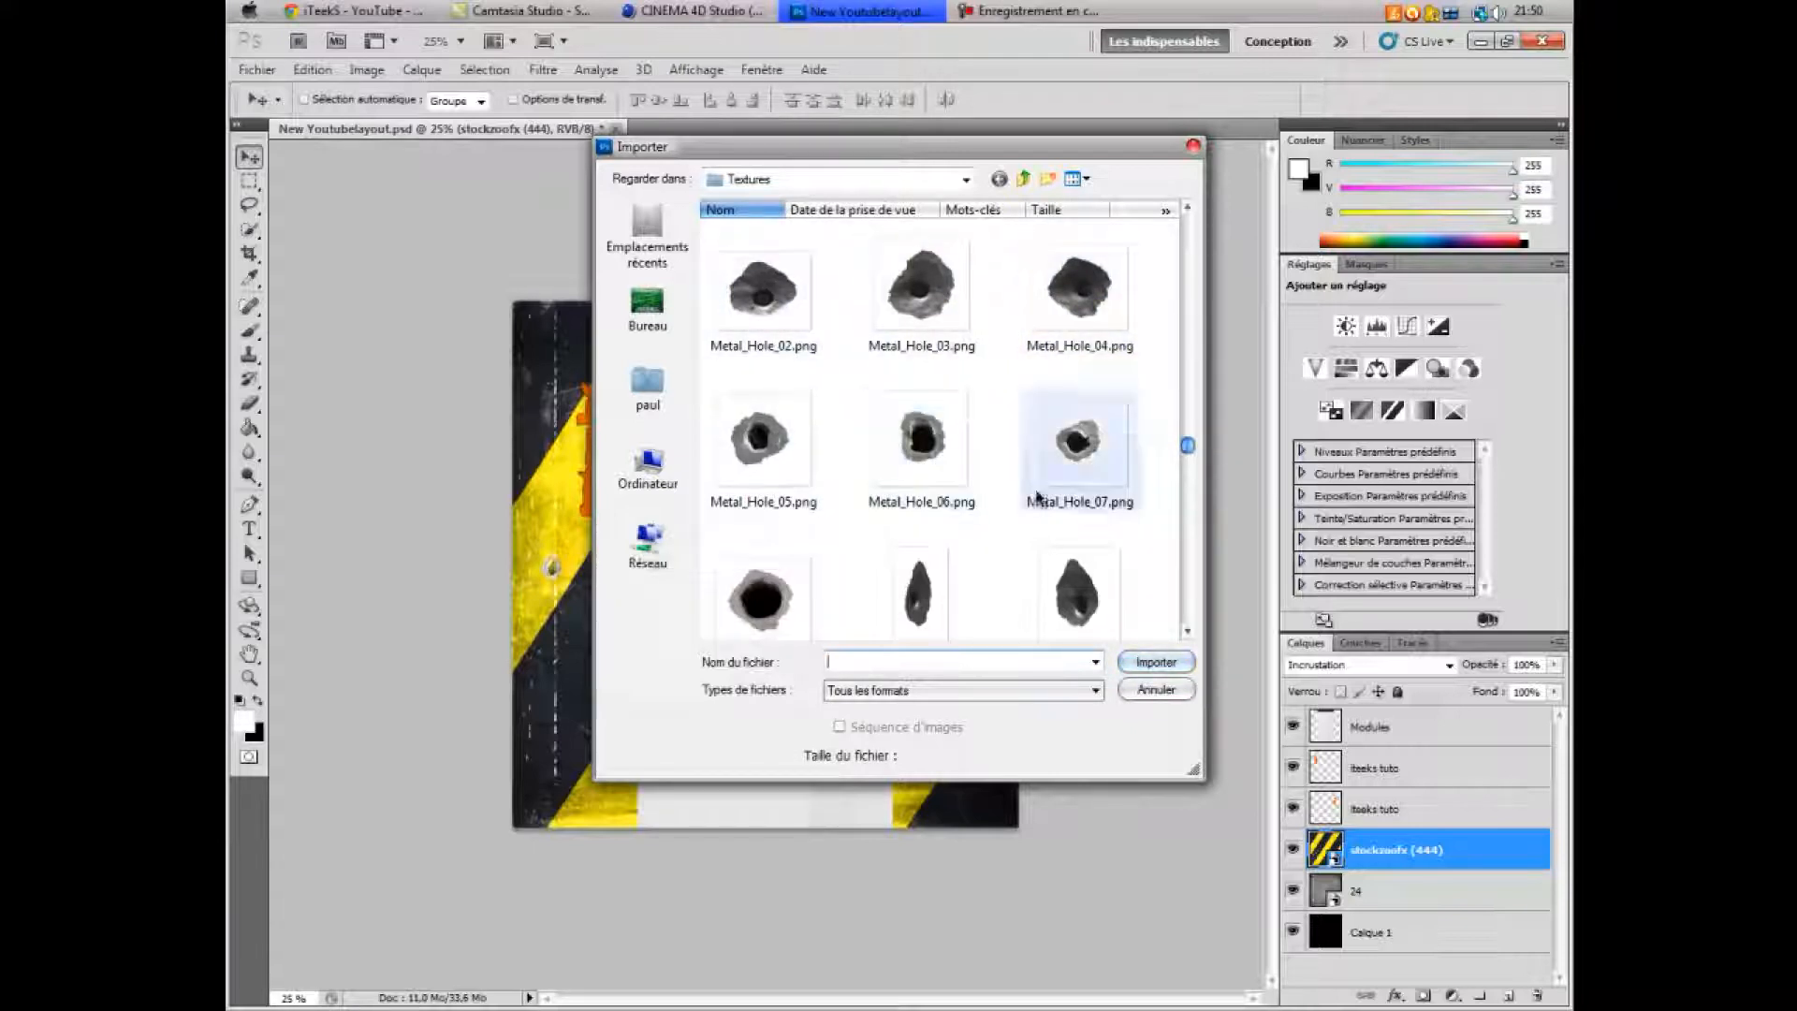
scroll(1192, 210, up, 3)
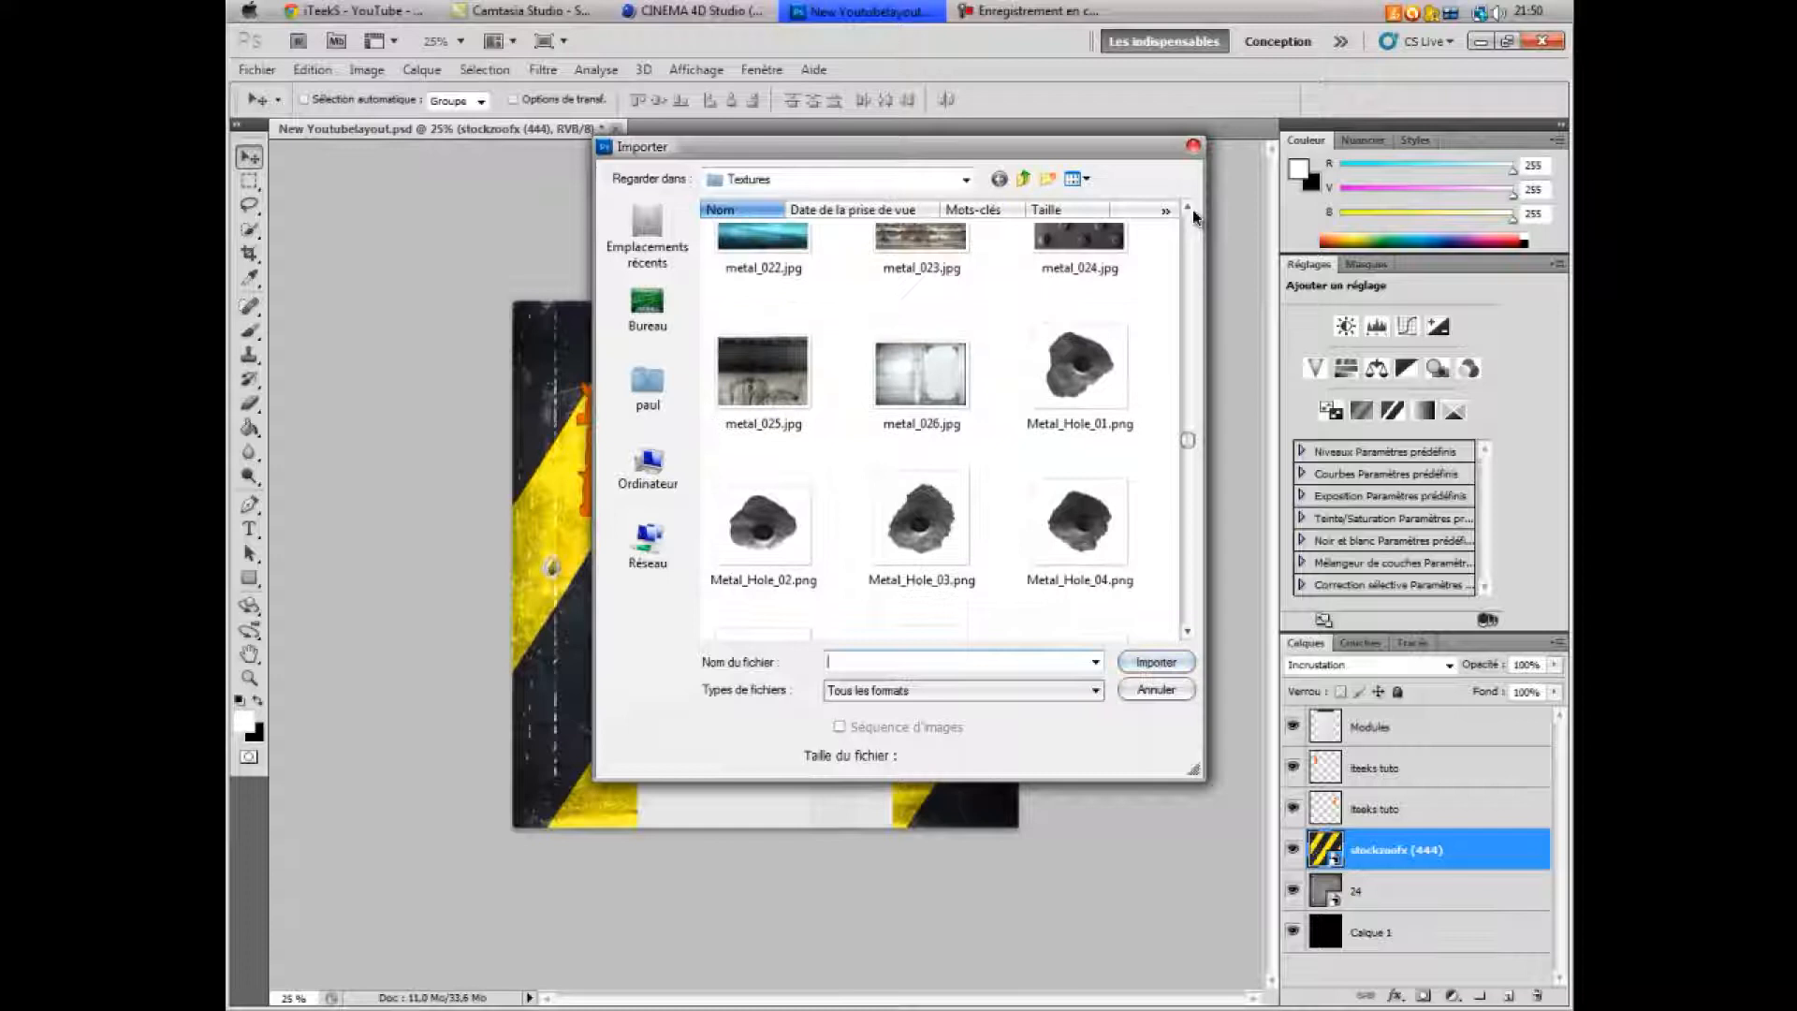
scroll(1188, 456, down, 10)
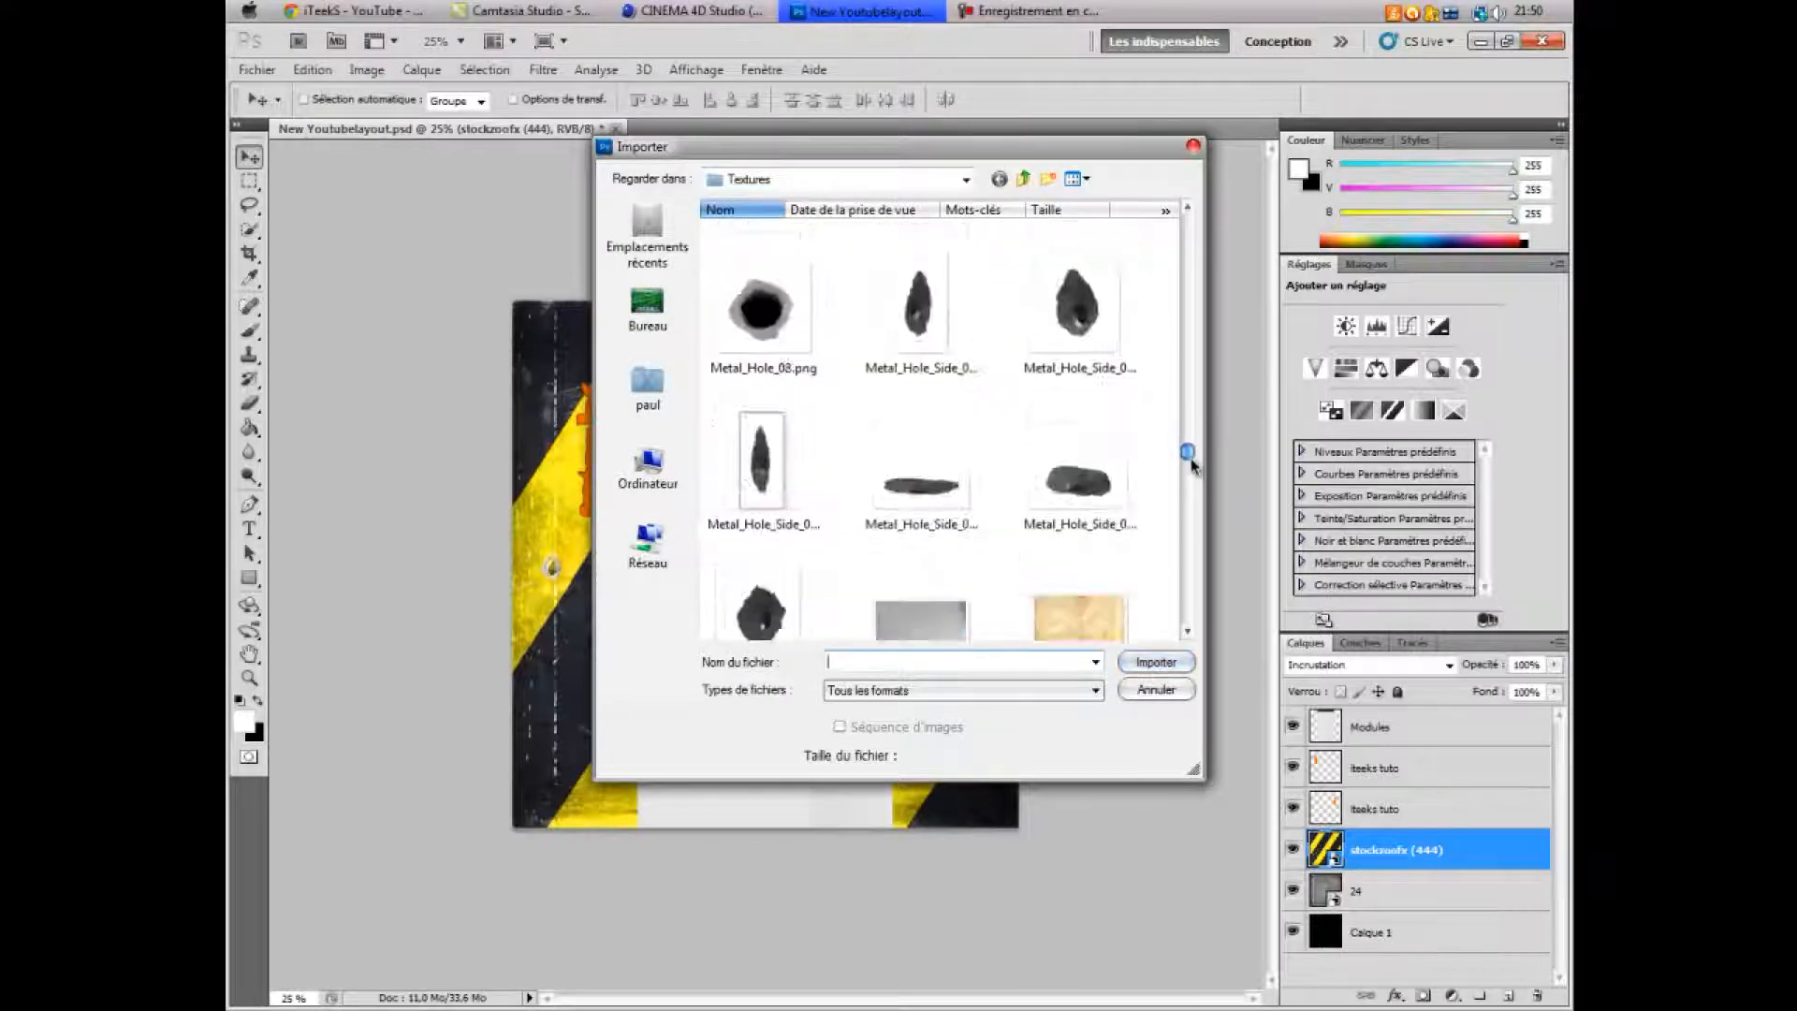
drag(1193, 473, 1187, 449)
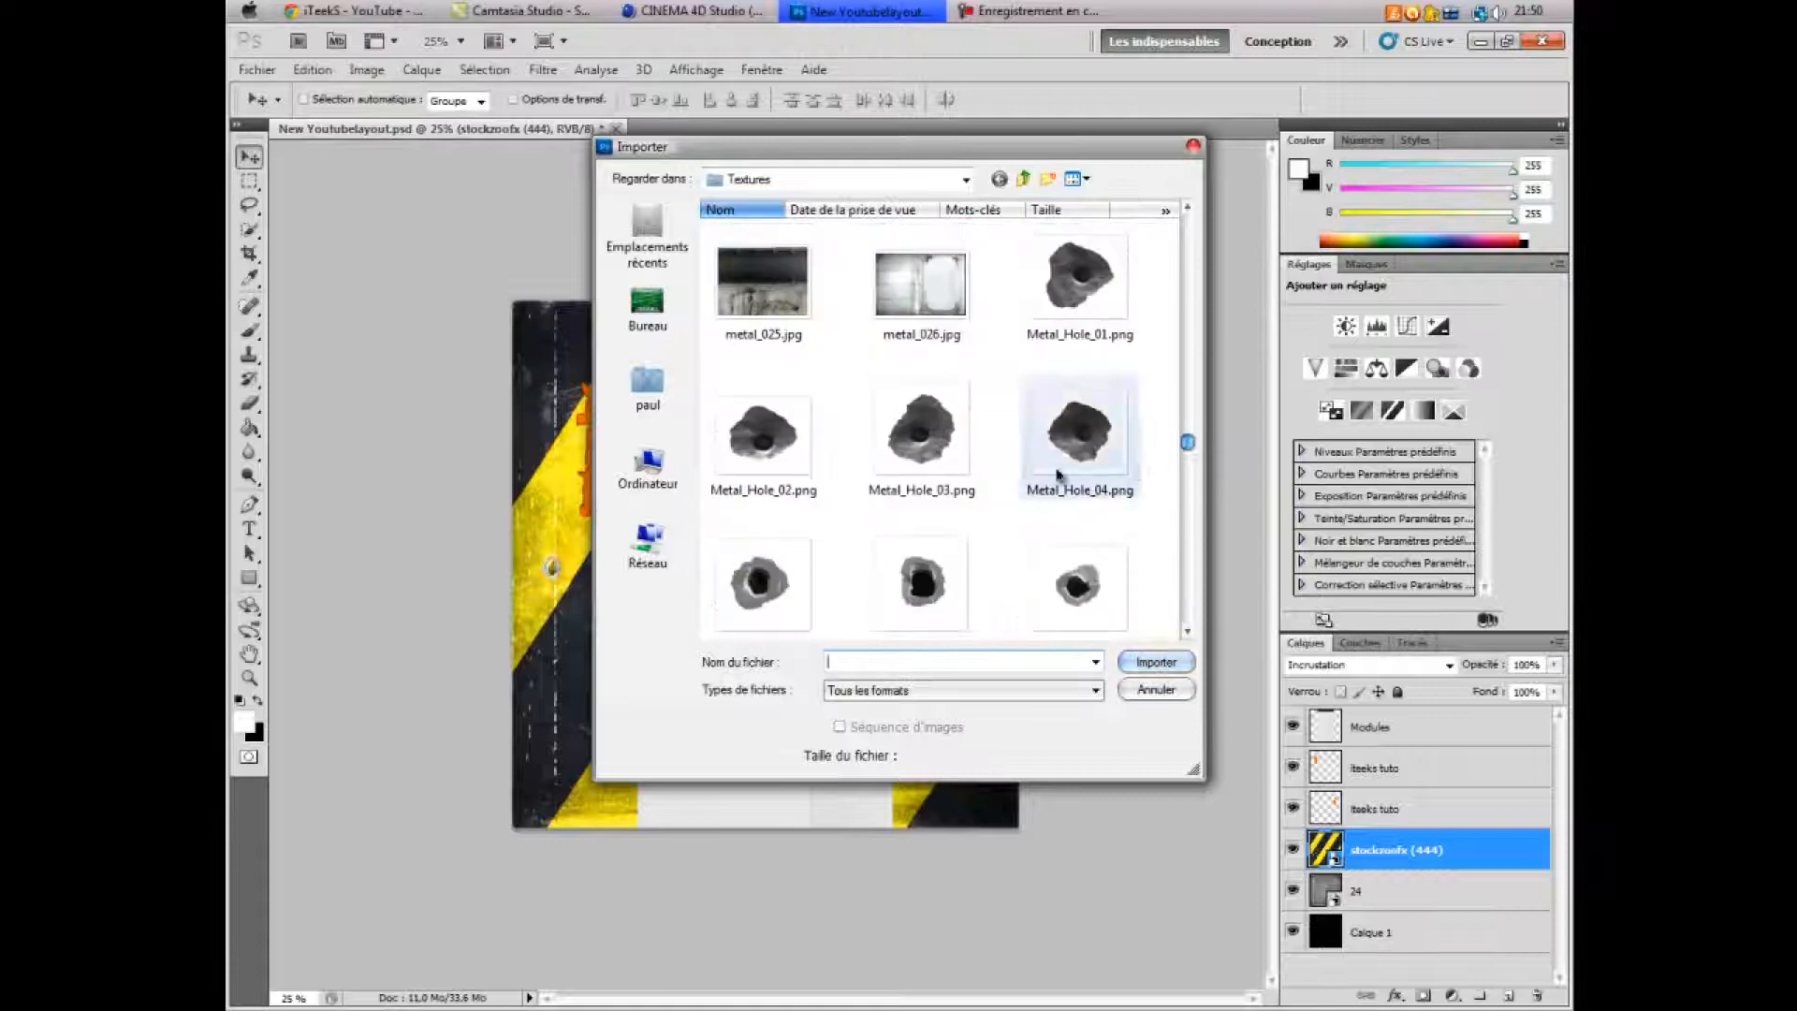
double_click(920, 440)
- Scale the imported bullet hole to about 50% width and 56% height and place it below the left orange lettering
drag(750, 559, 583, 534)
drag(519, 463, 616, 568)
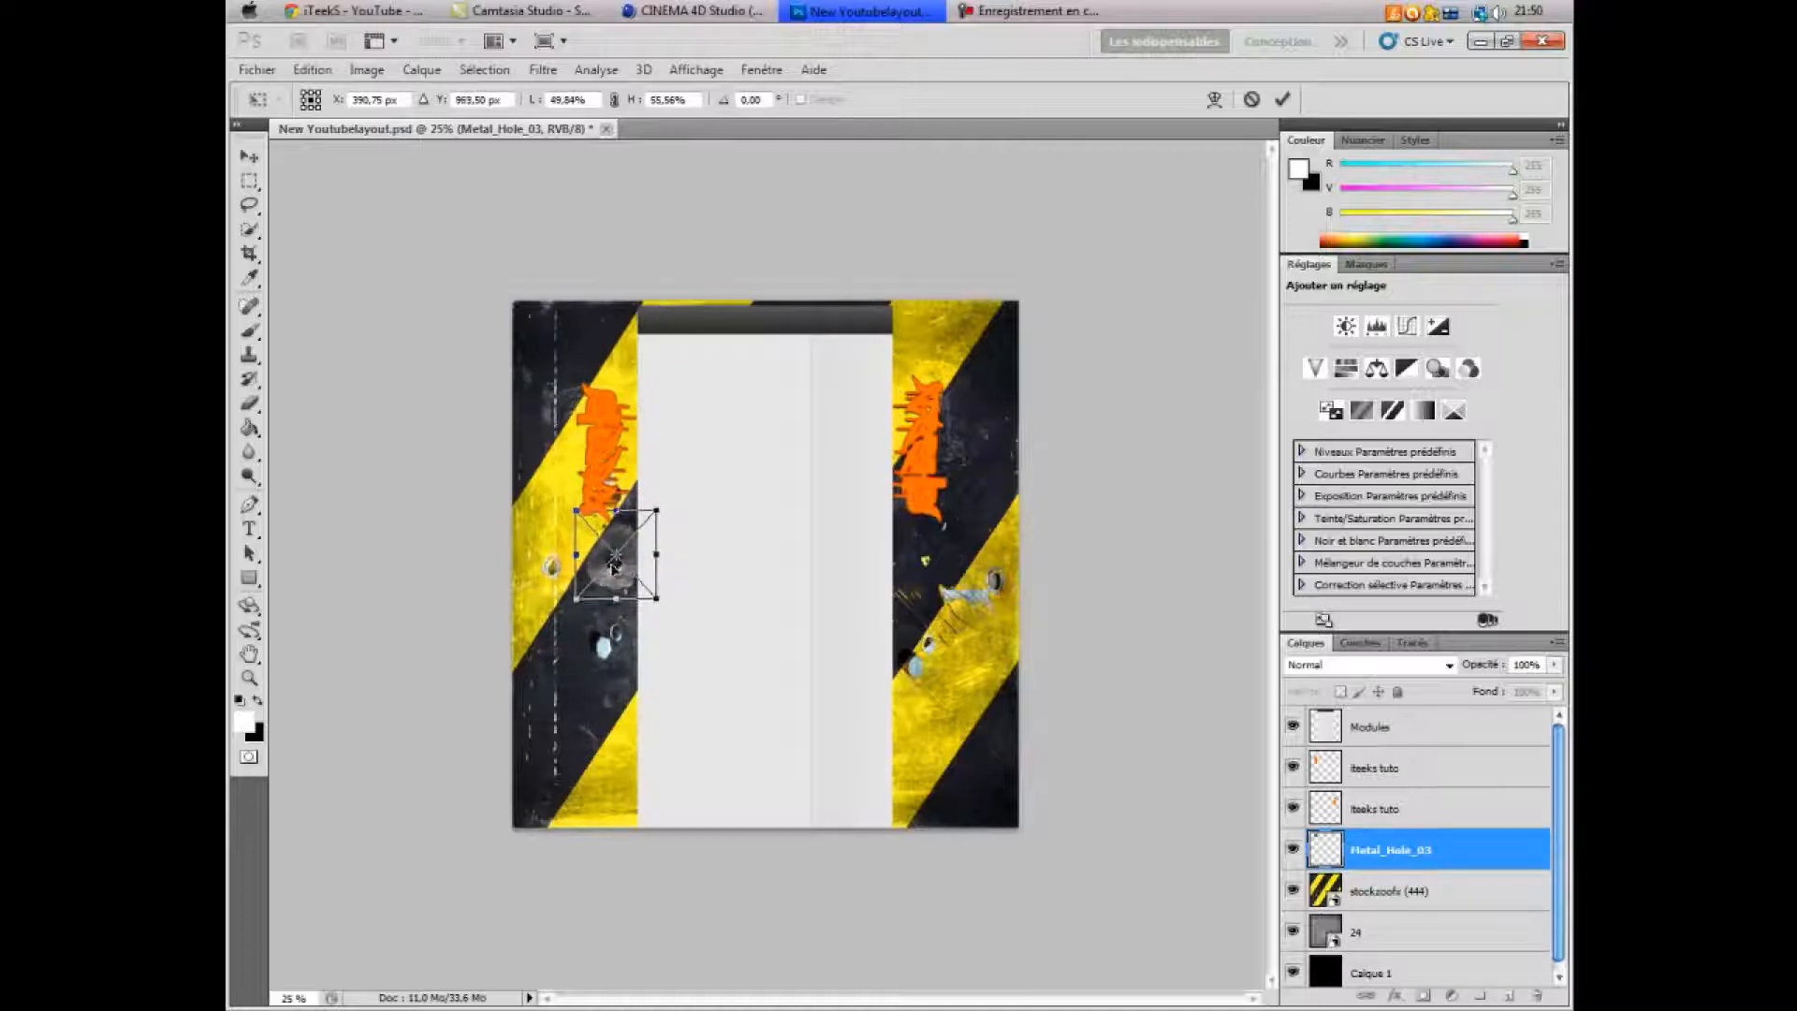
key(Return)
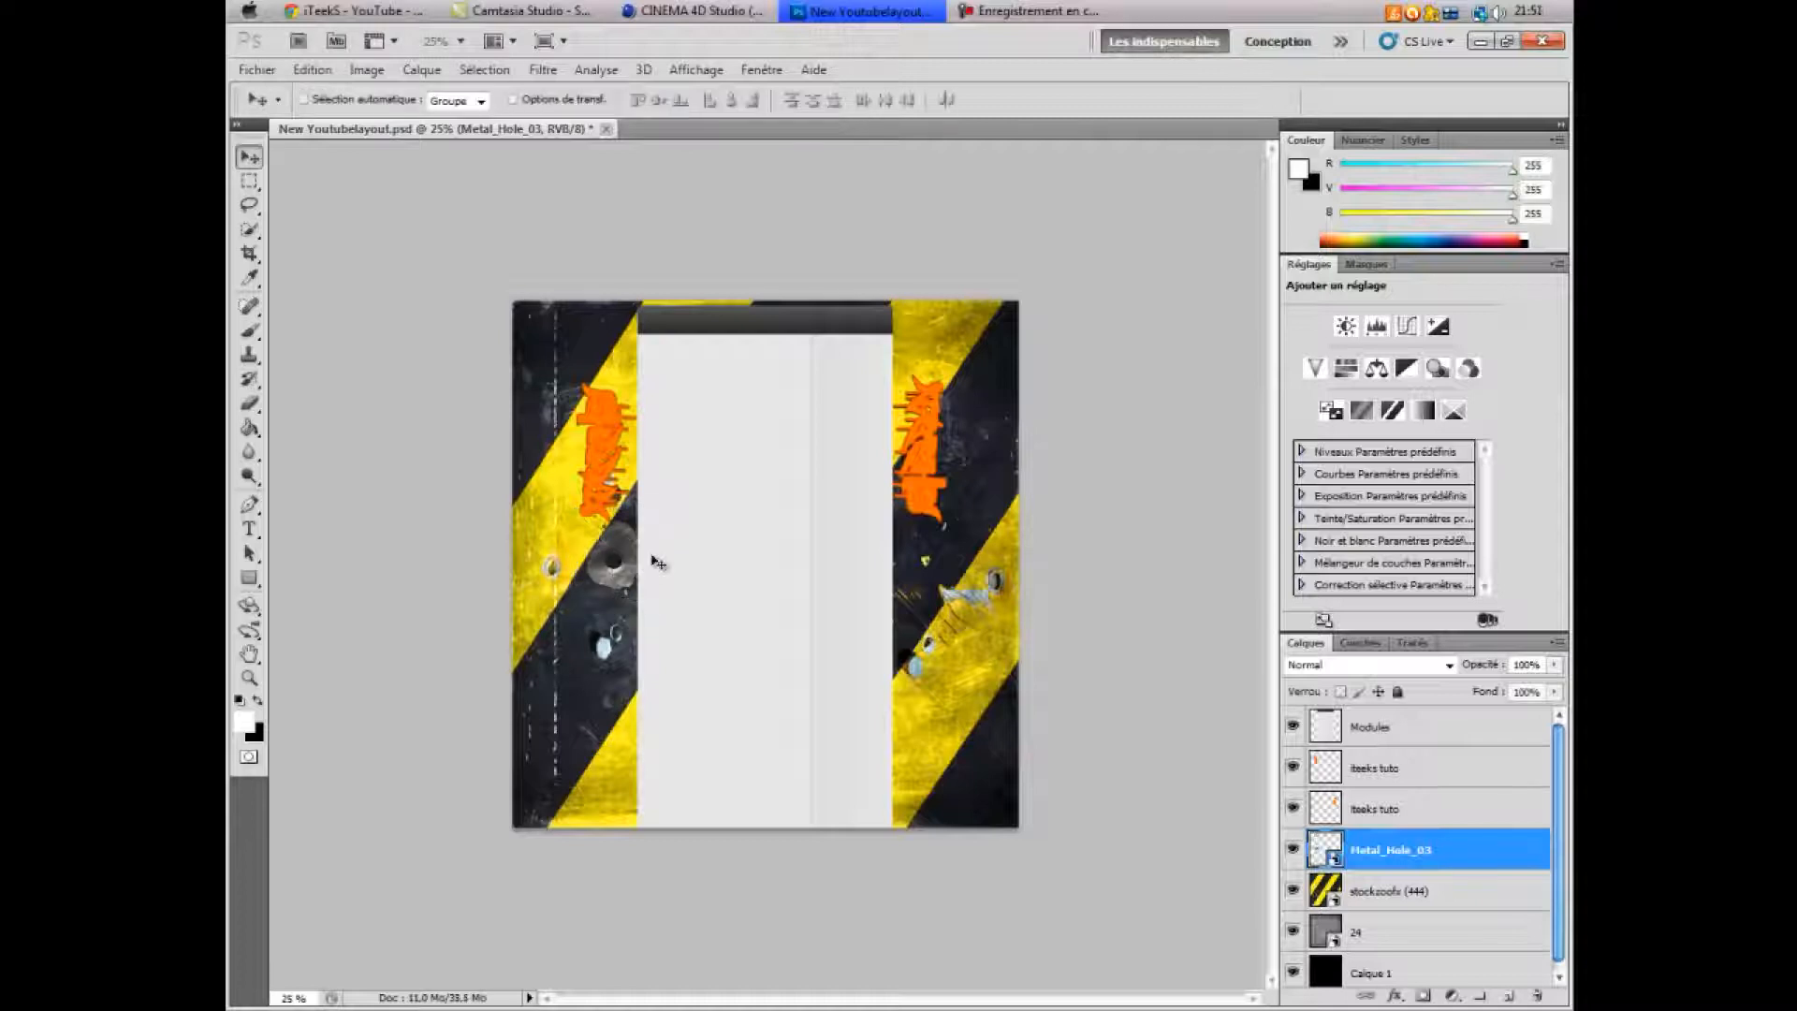
- Import Metal_Hole_01.png, scale it to about 62% by 63%, and place it on the right striped band below the orange lettering
click(256, 70)
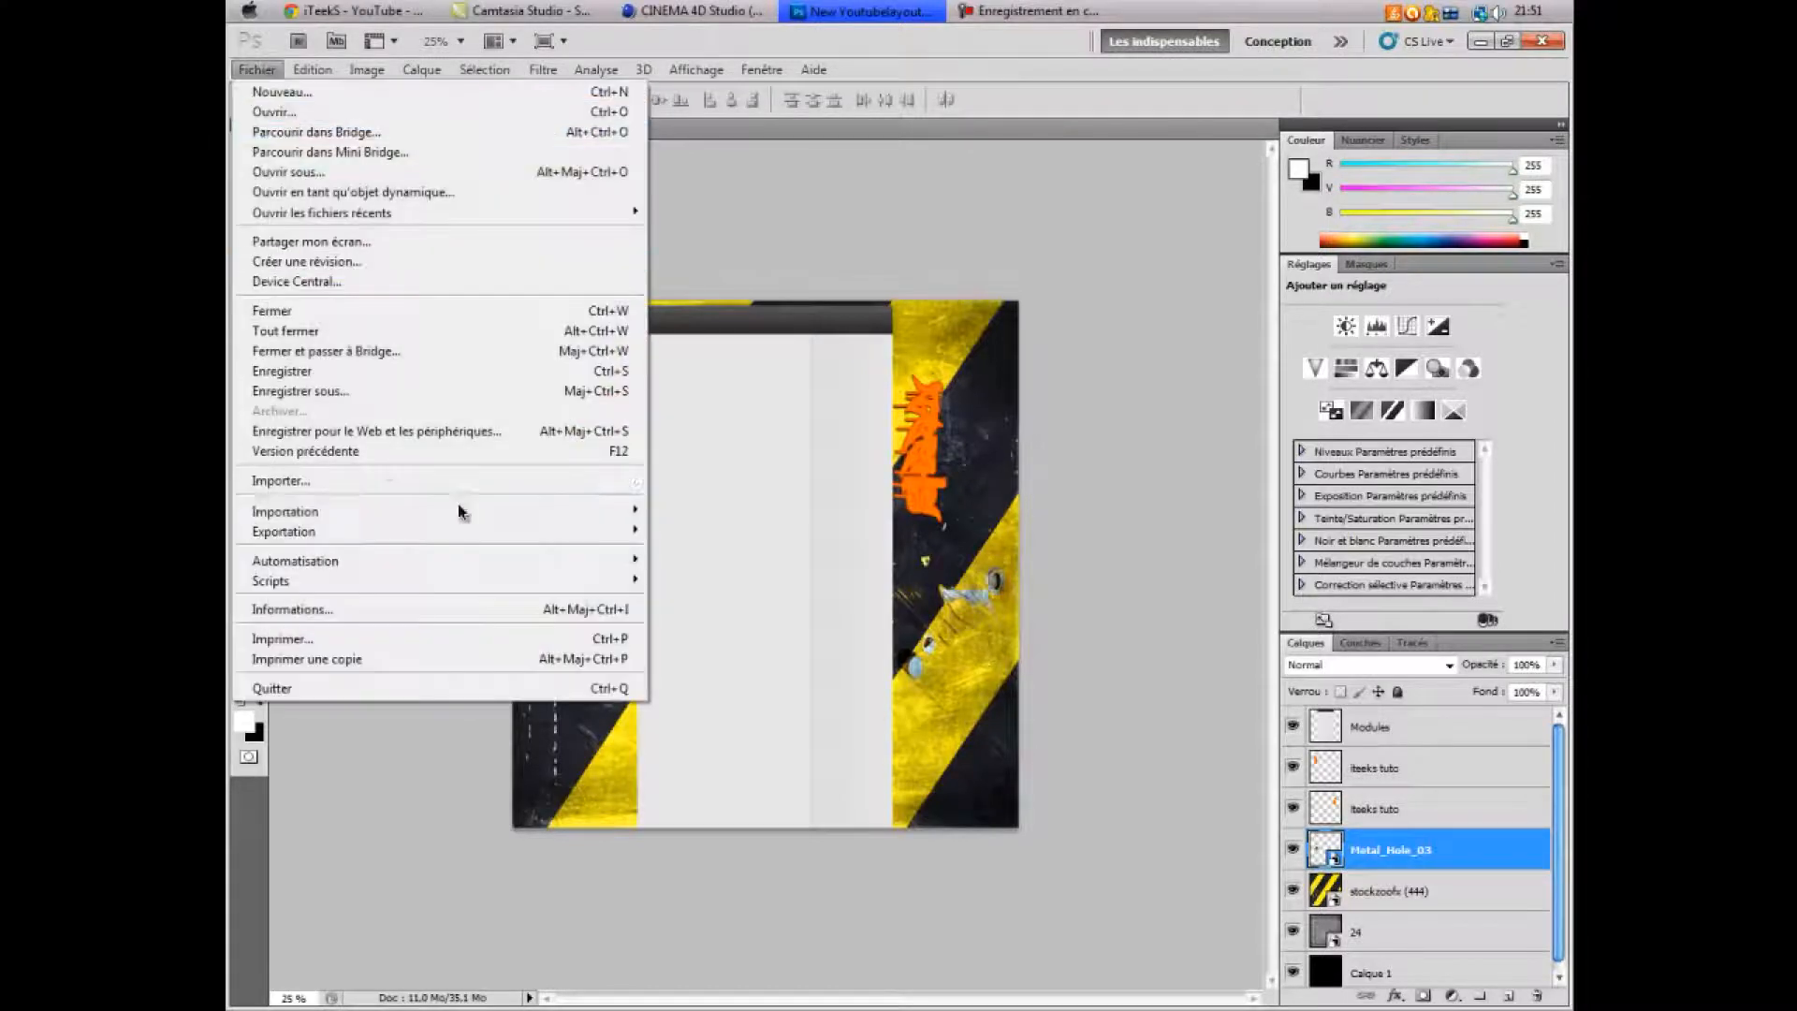
click(355, 480)
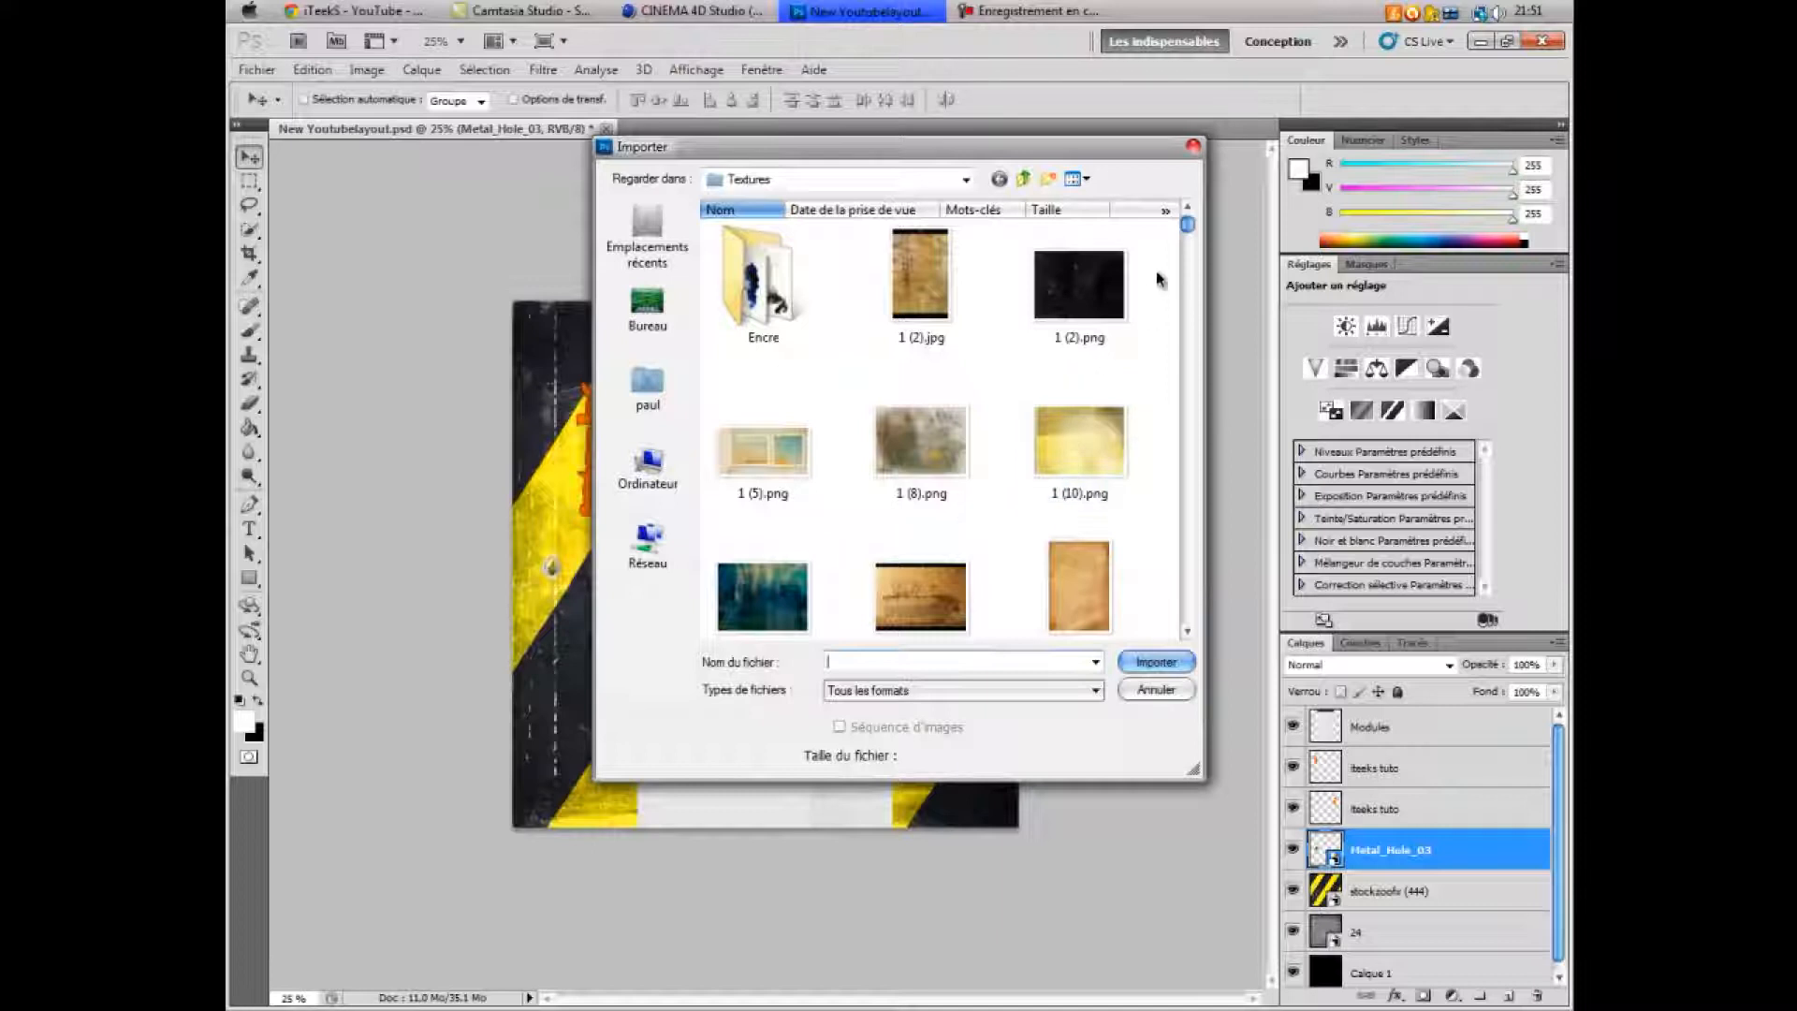
drag(1190, 235, 1152, 458)
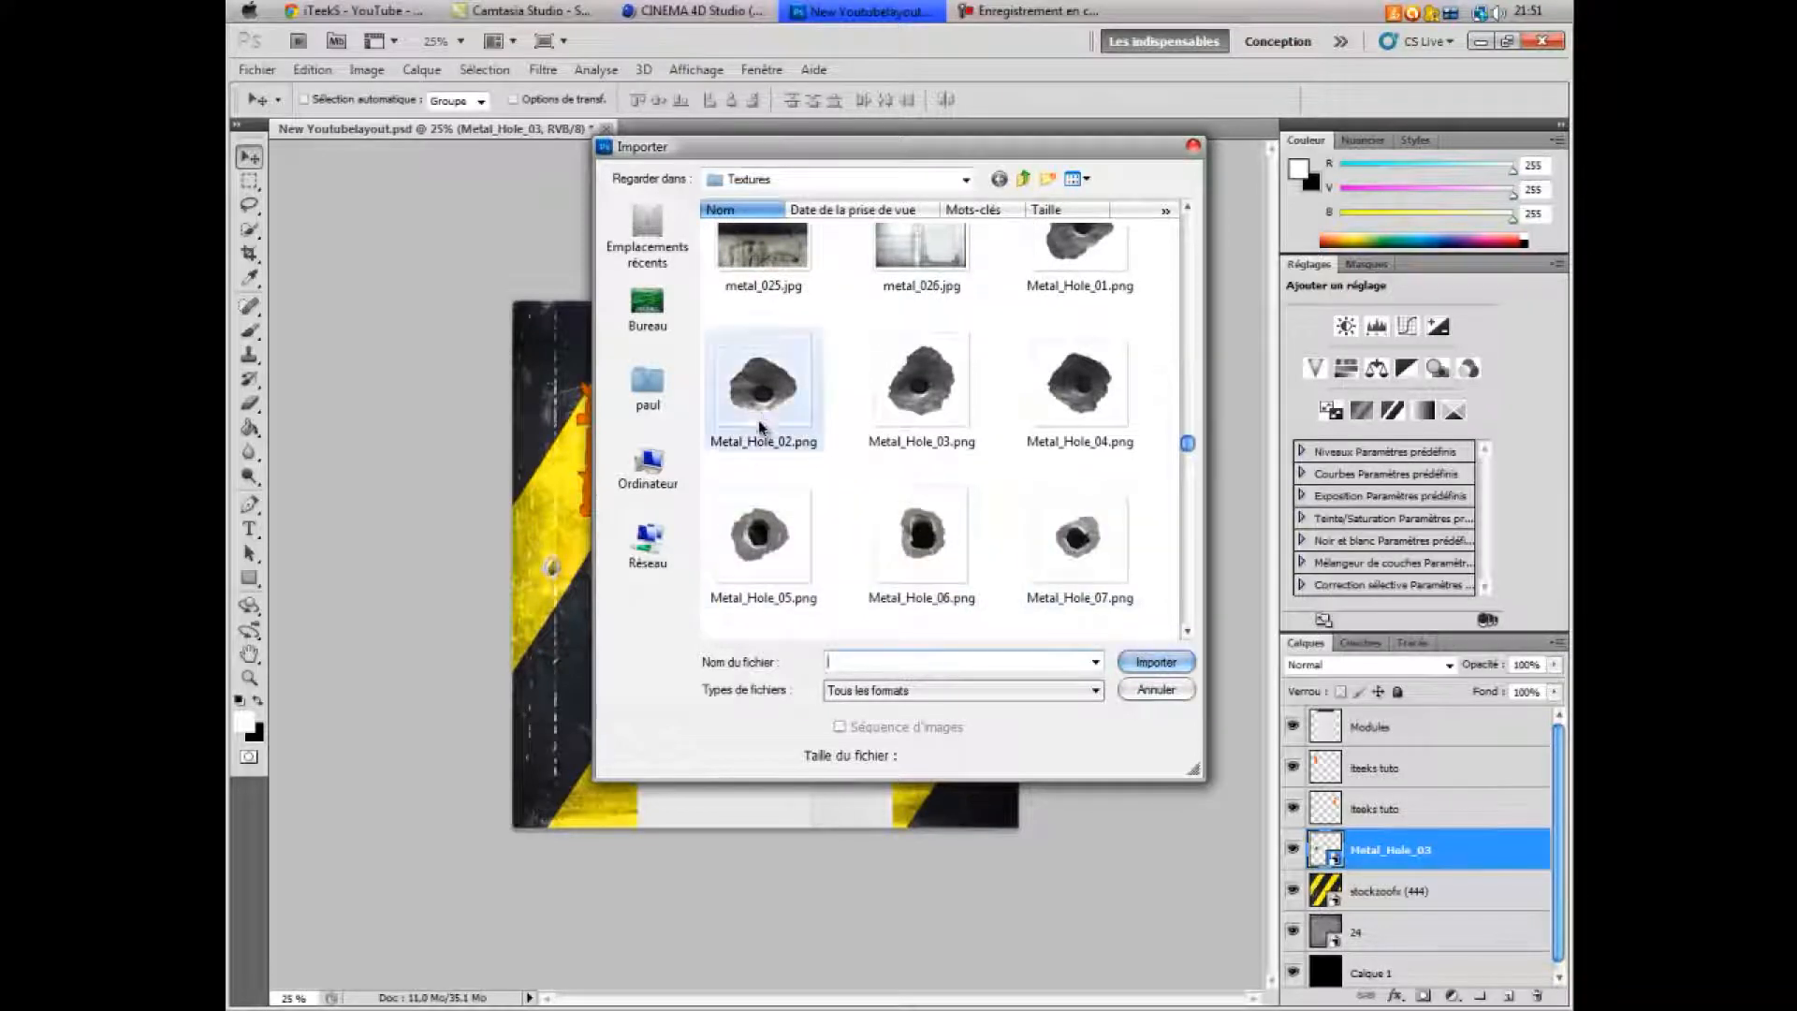
double_click(1078, 247)
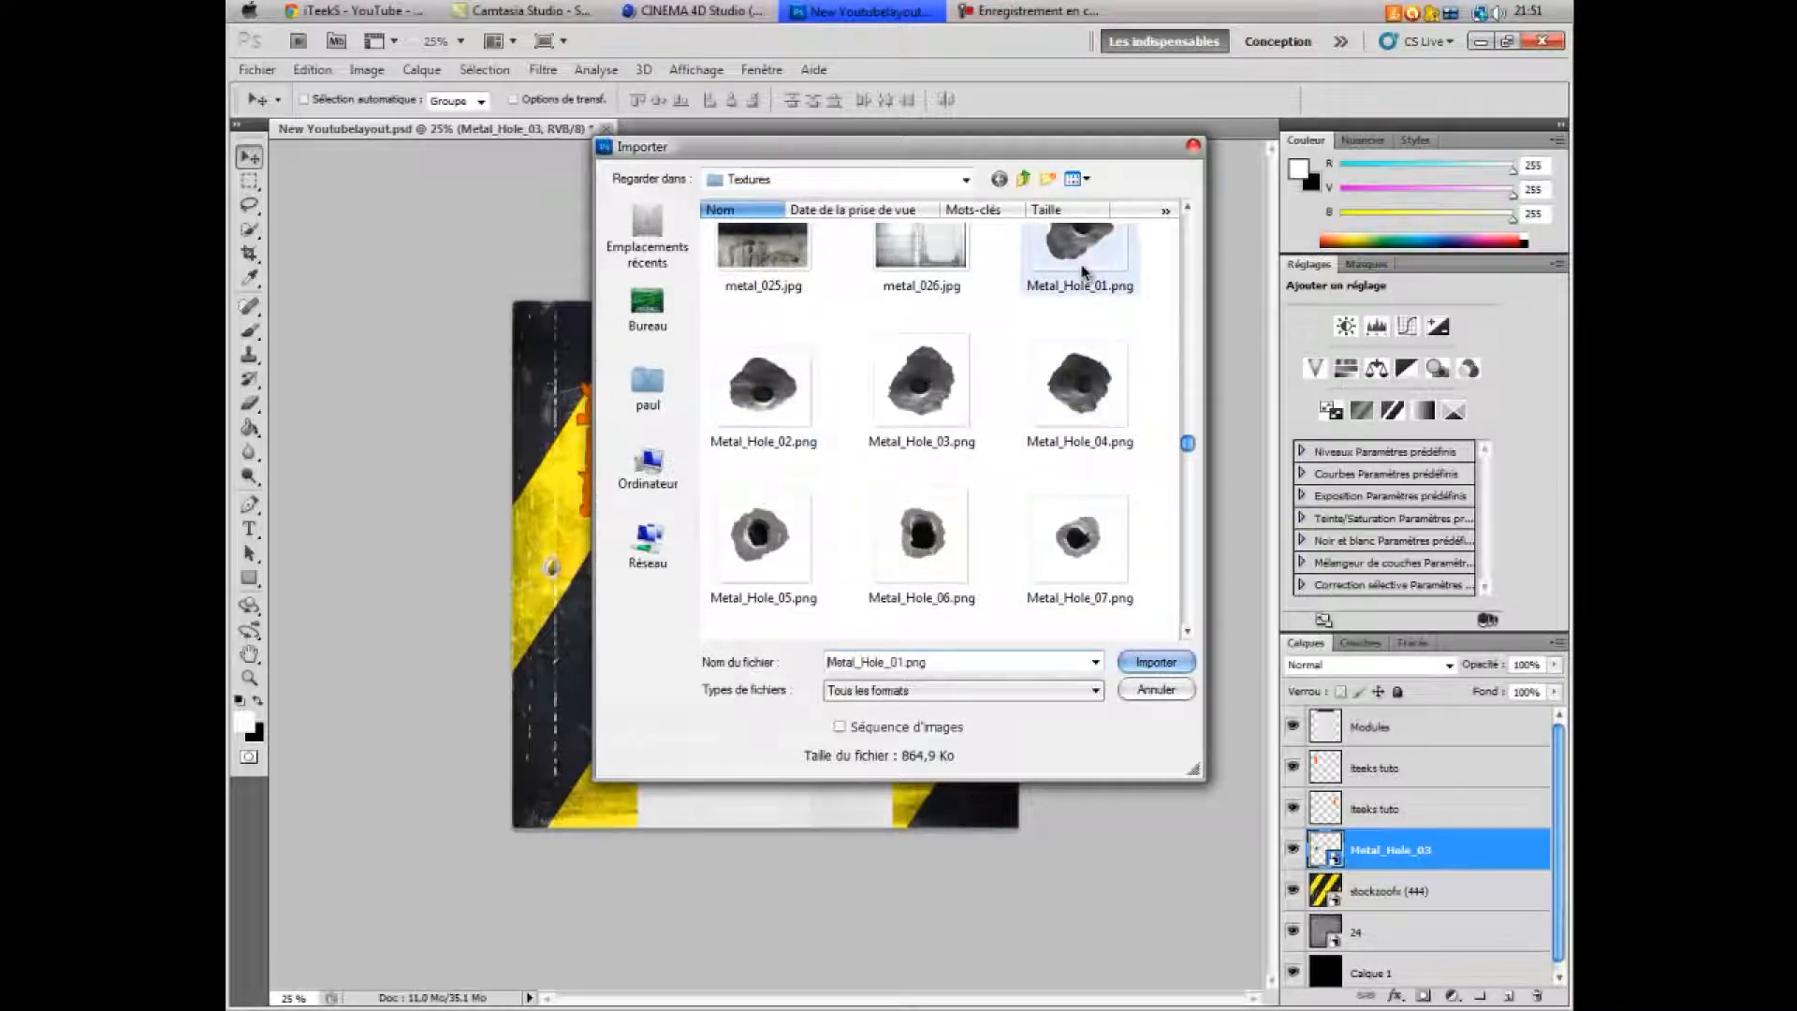
drag(768, 545, 923, 515)
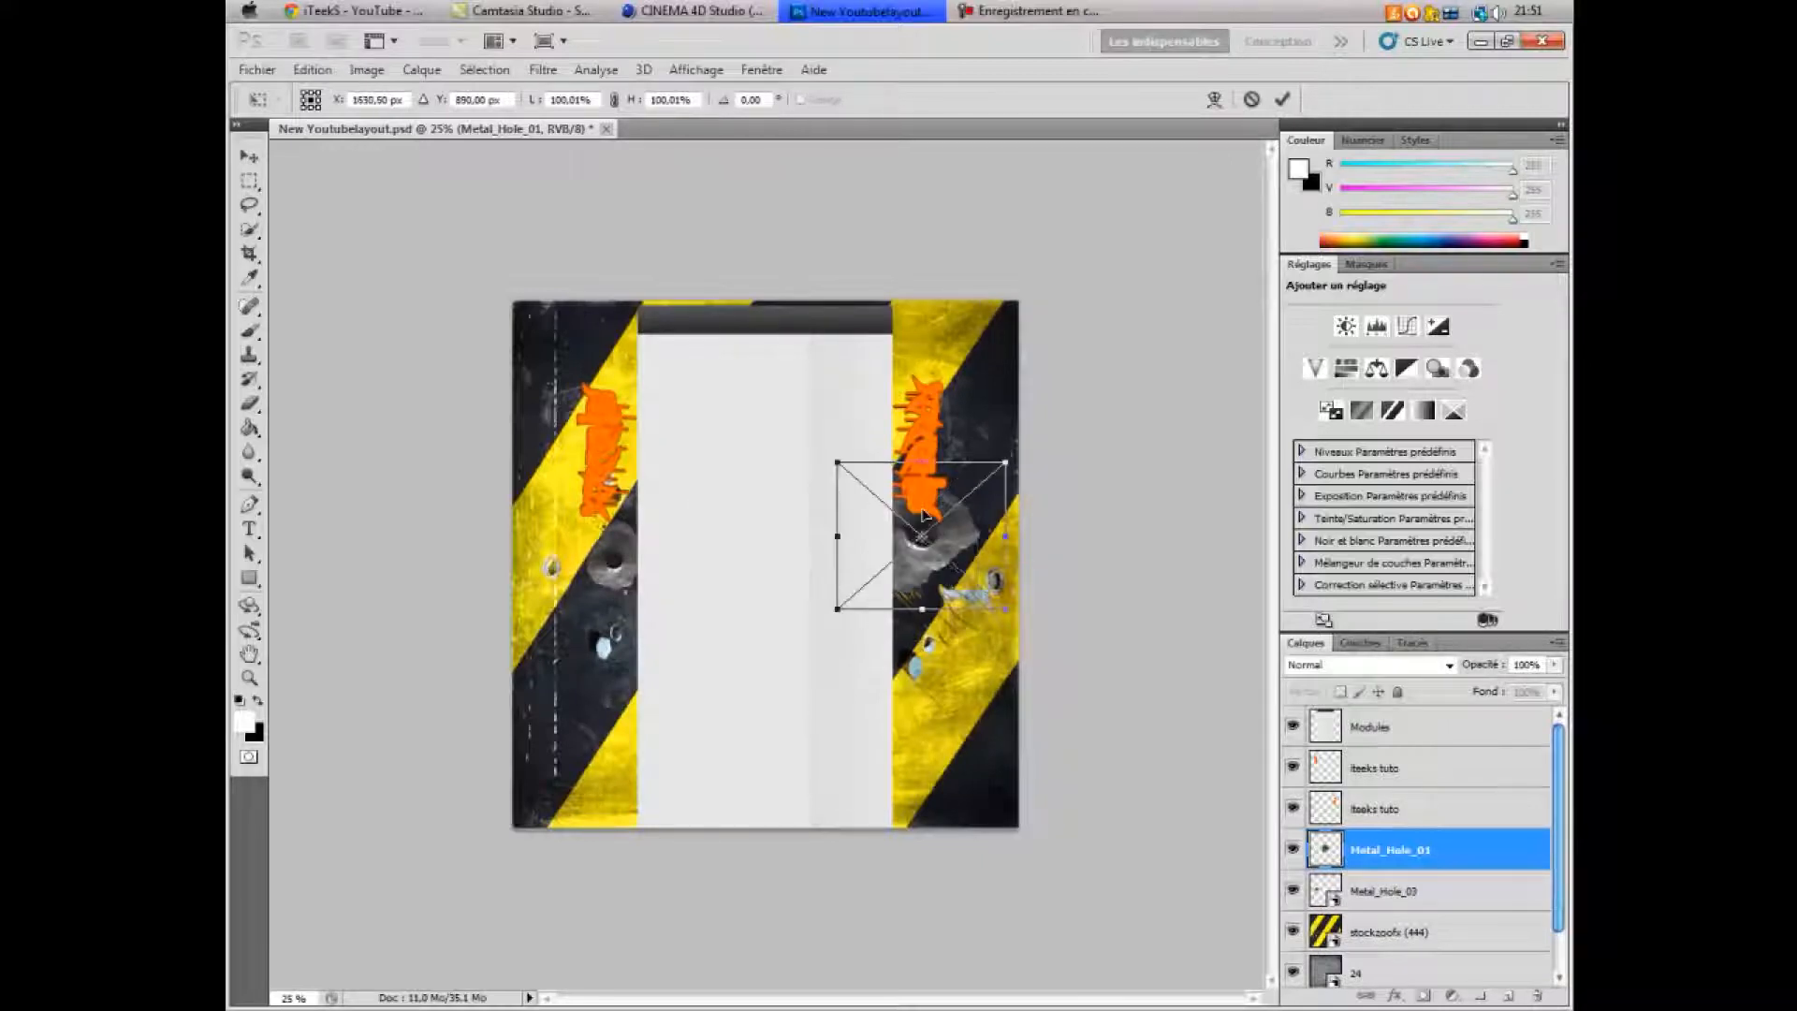
drag(1006, 609, 945, 598)
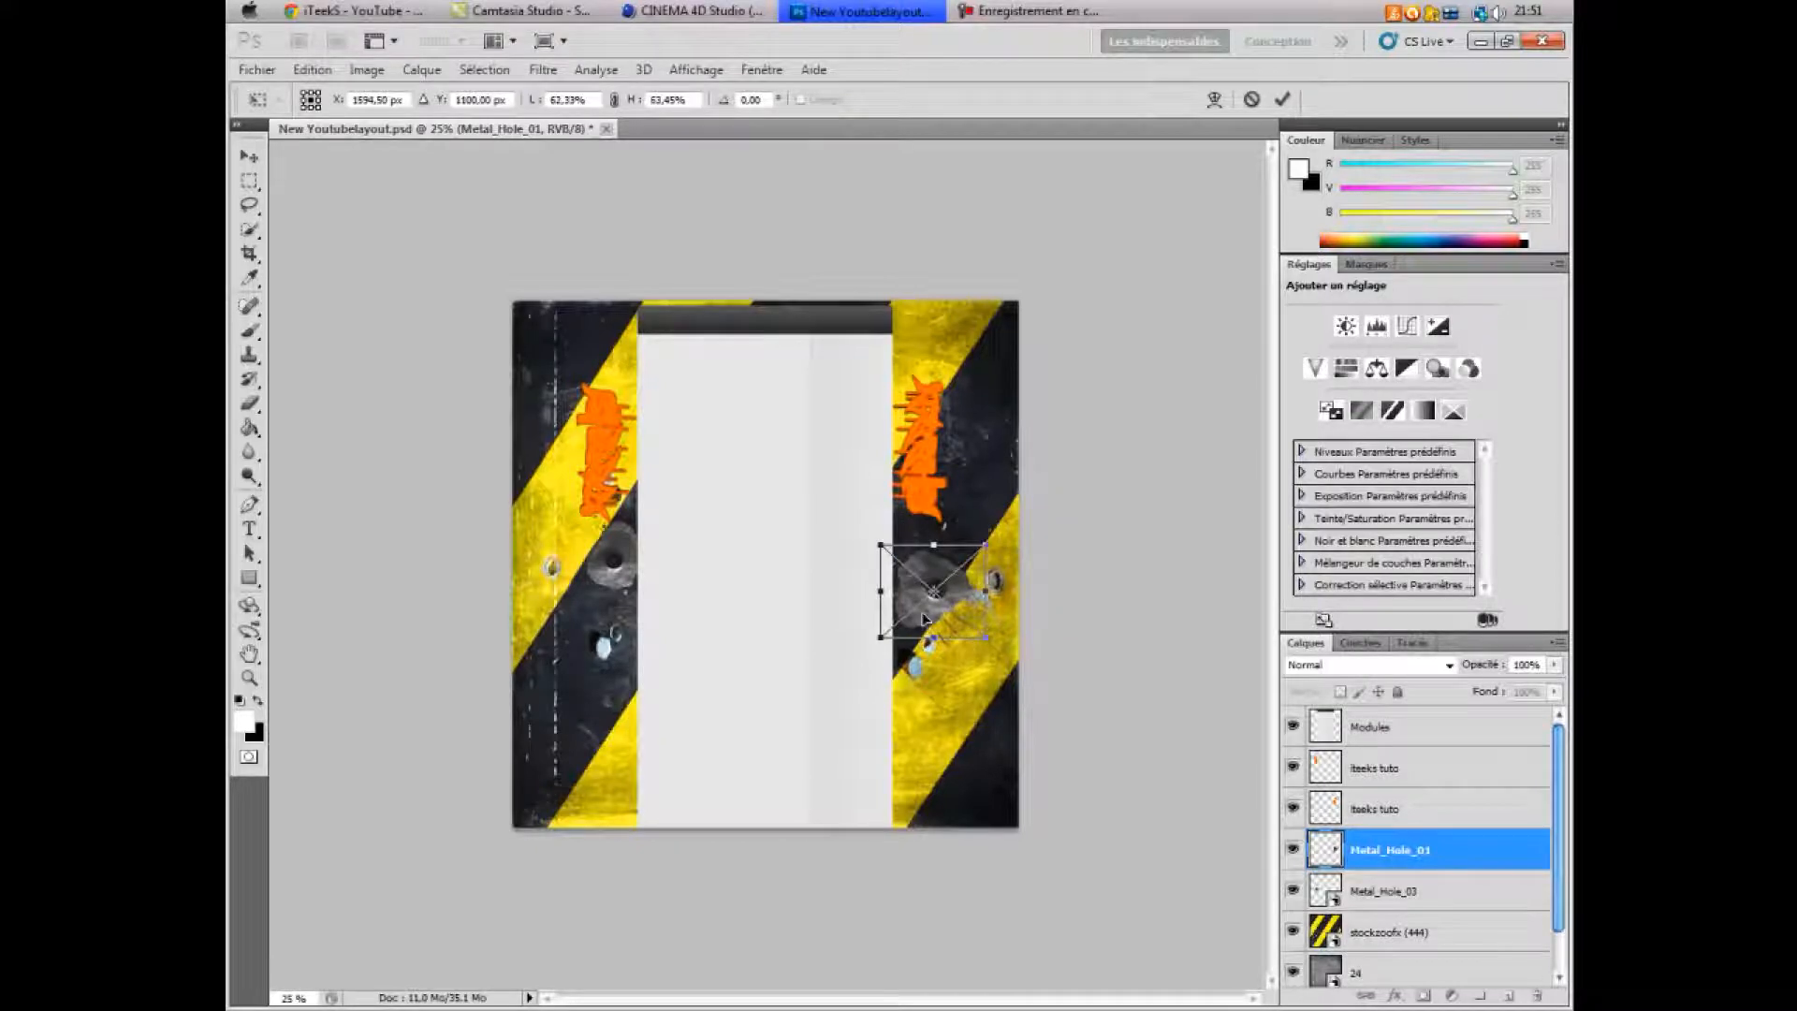
key(Return)
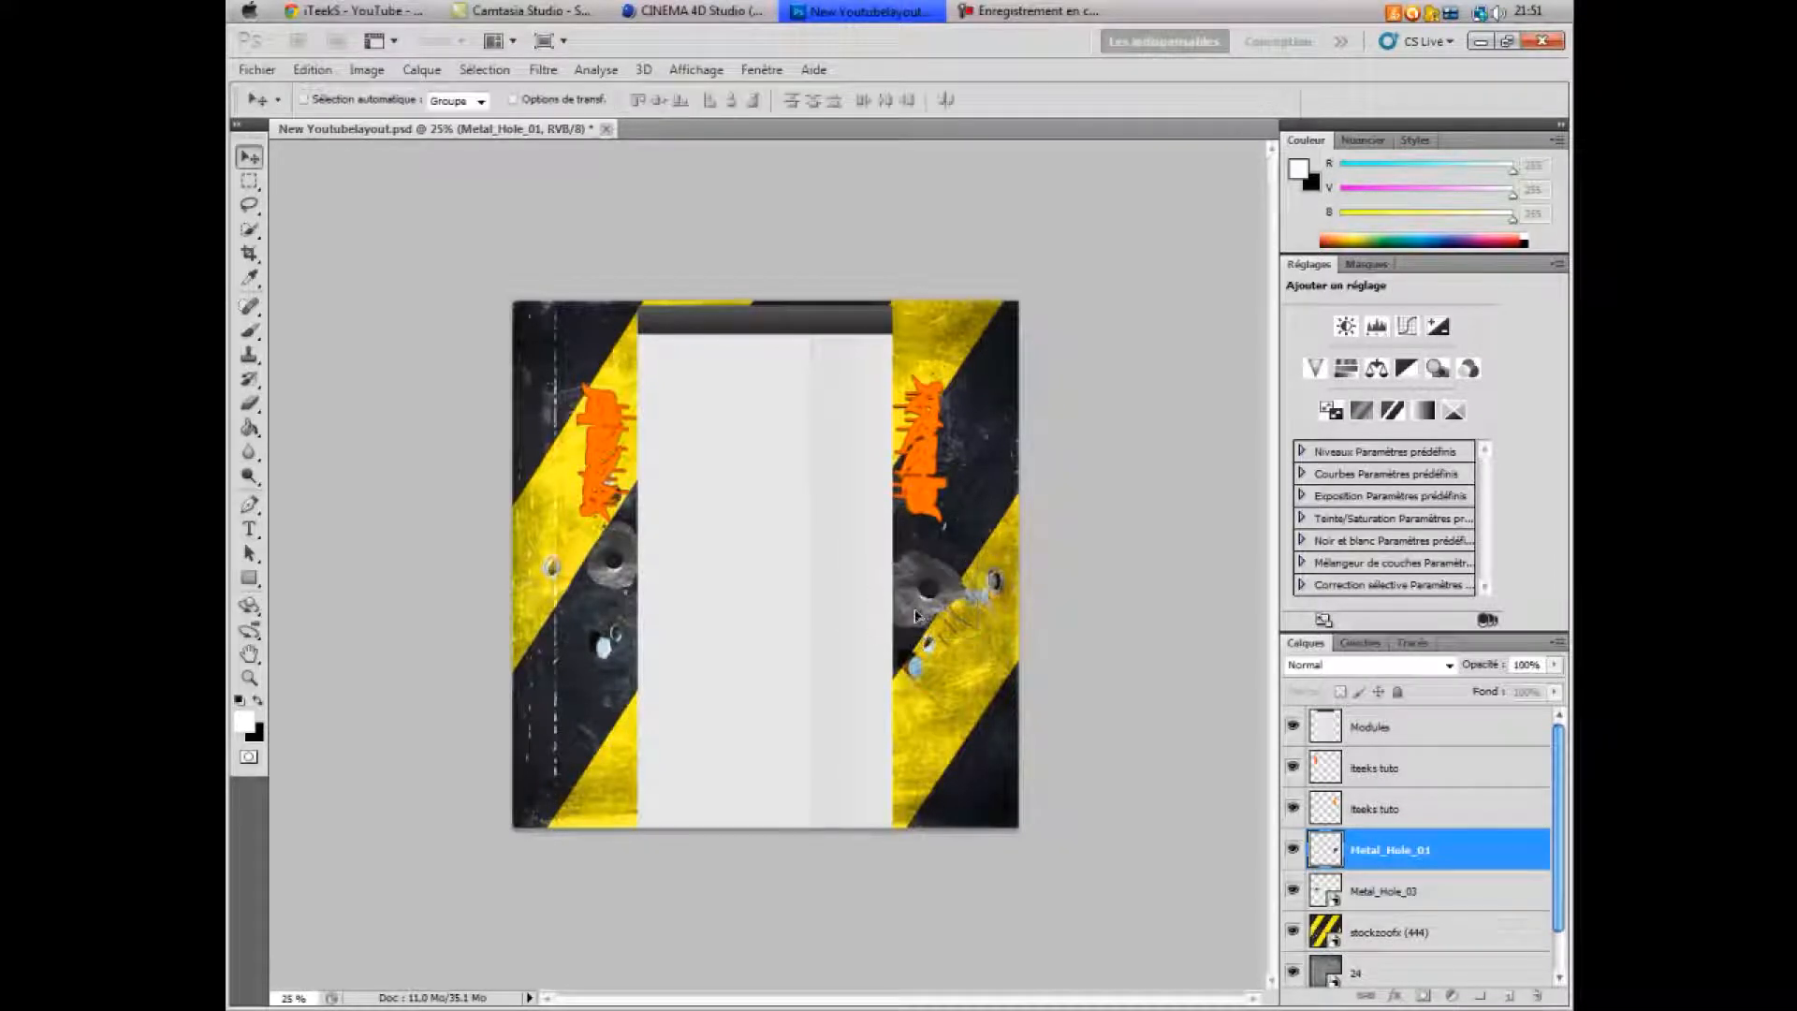
- Look through the Textures folder and the Flares pack v3 folder of the desktop's gfx pack for another image to import
click(236, 69)
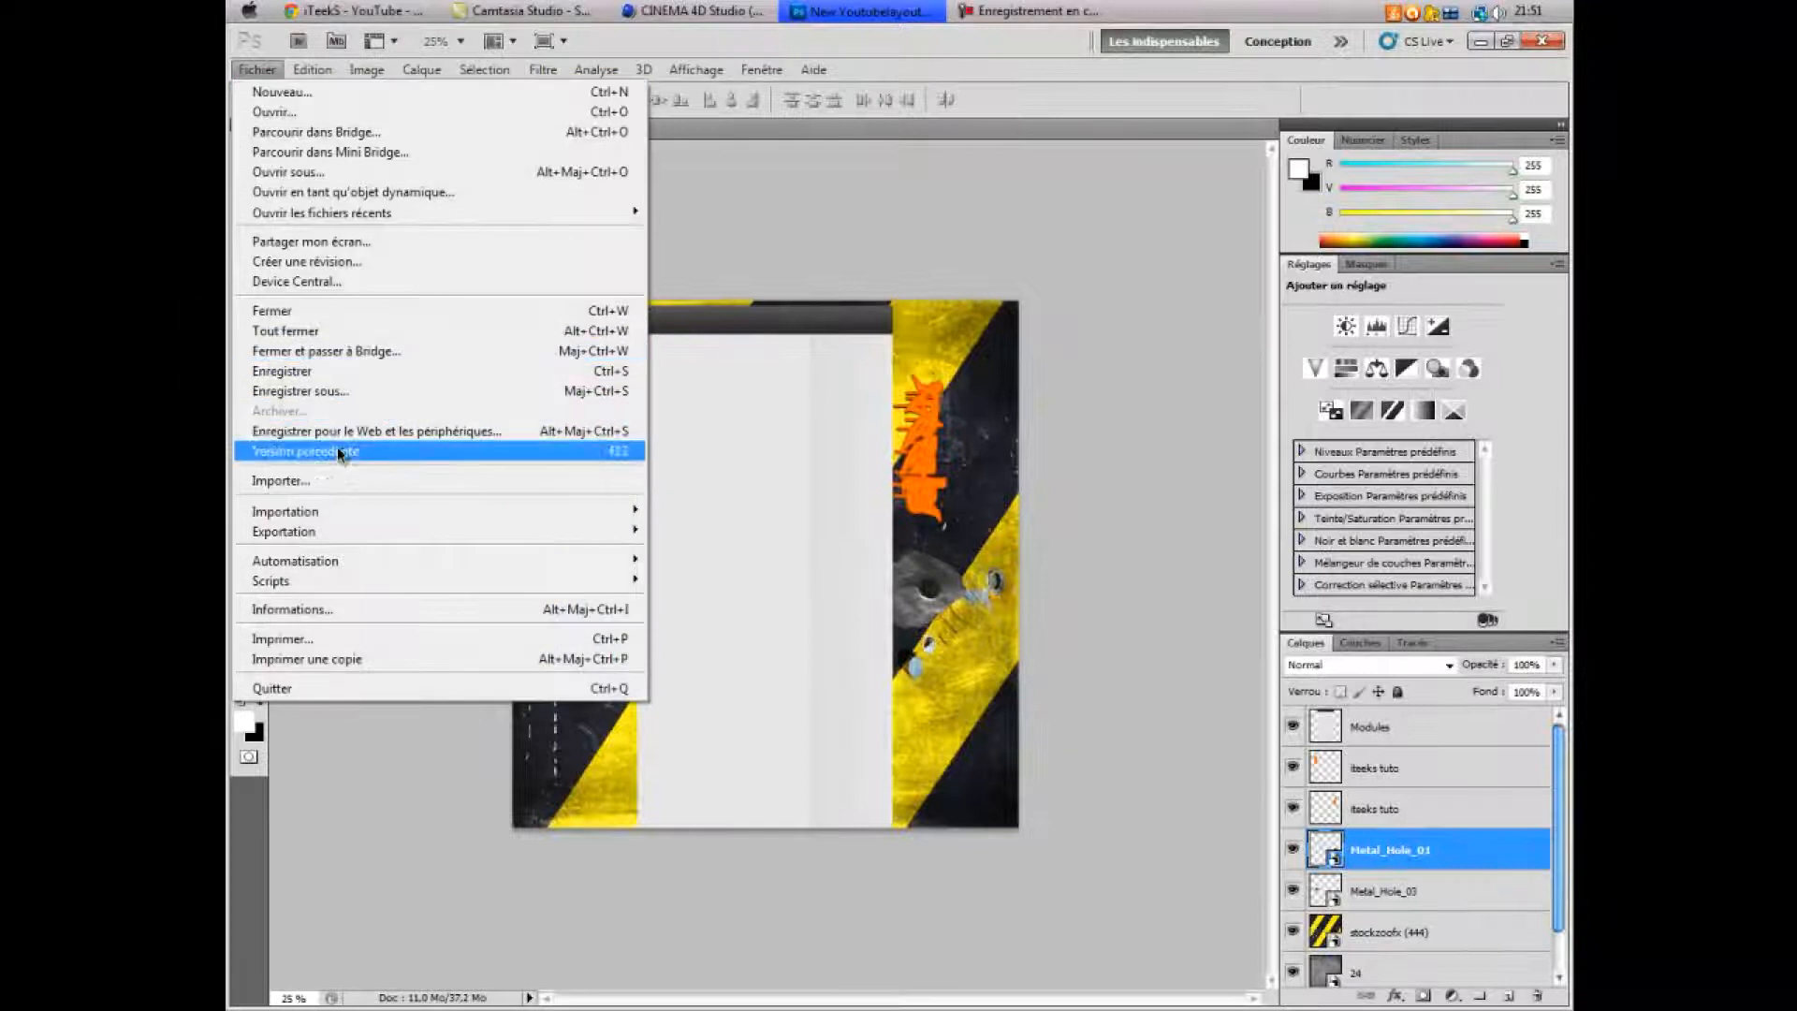
click(324, 478)
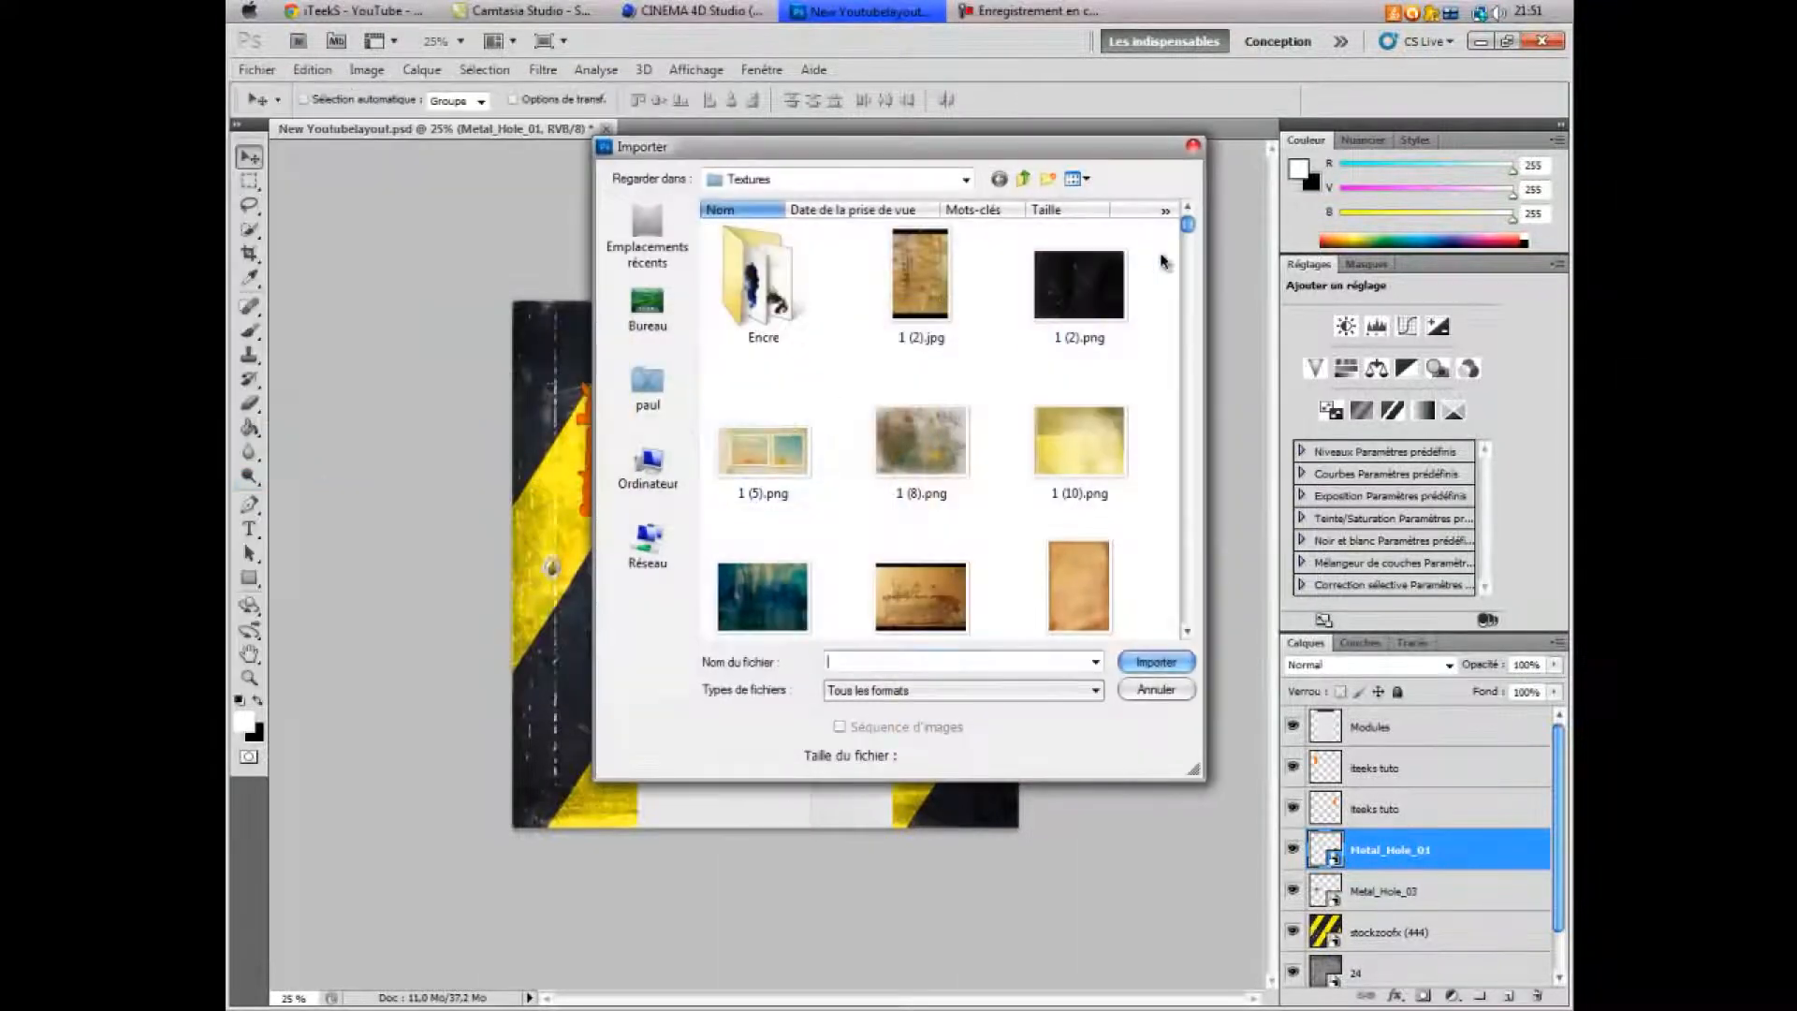
mouse_move(1189, 229)
mouse_down()
mouse_move(1199, 629)
mouse_move(1171, 224)
mouse_up()
click(648, 386)
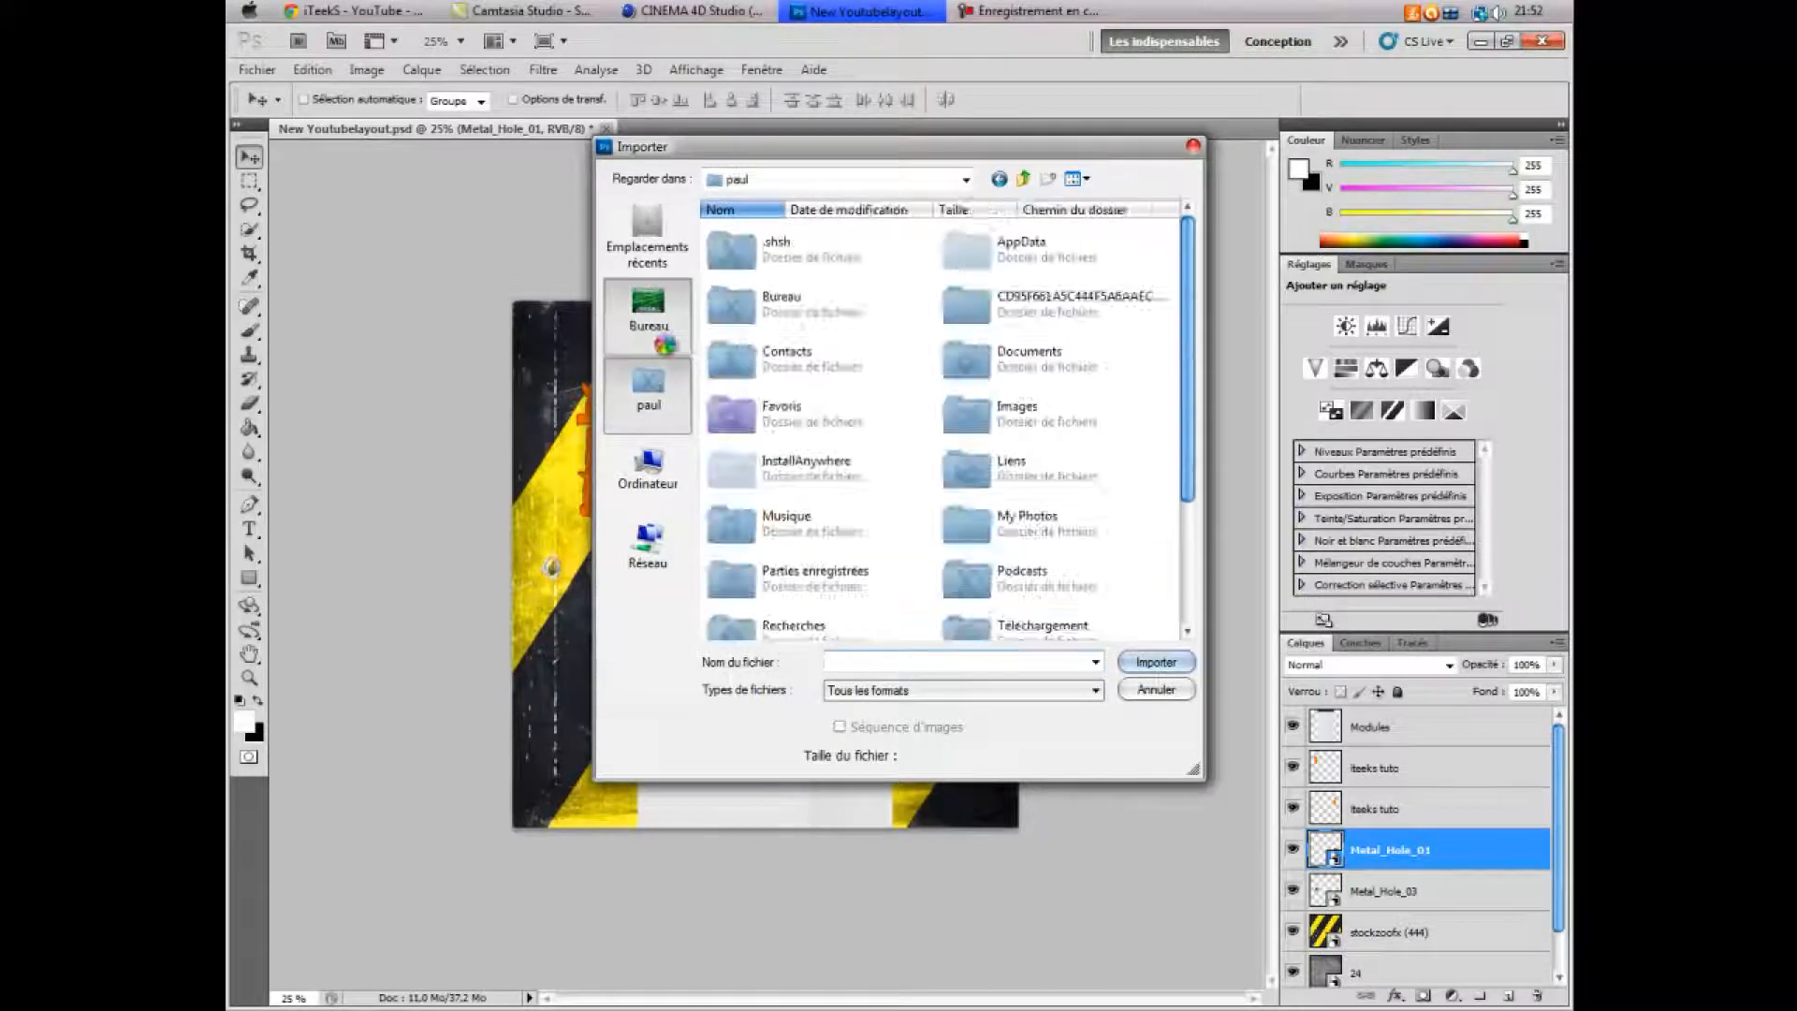
click(648, 312)
double_click(965, 625)
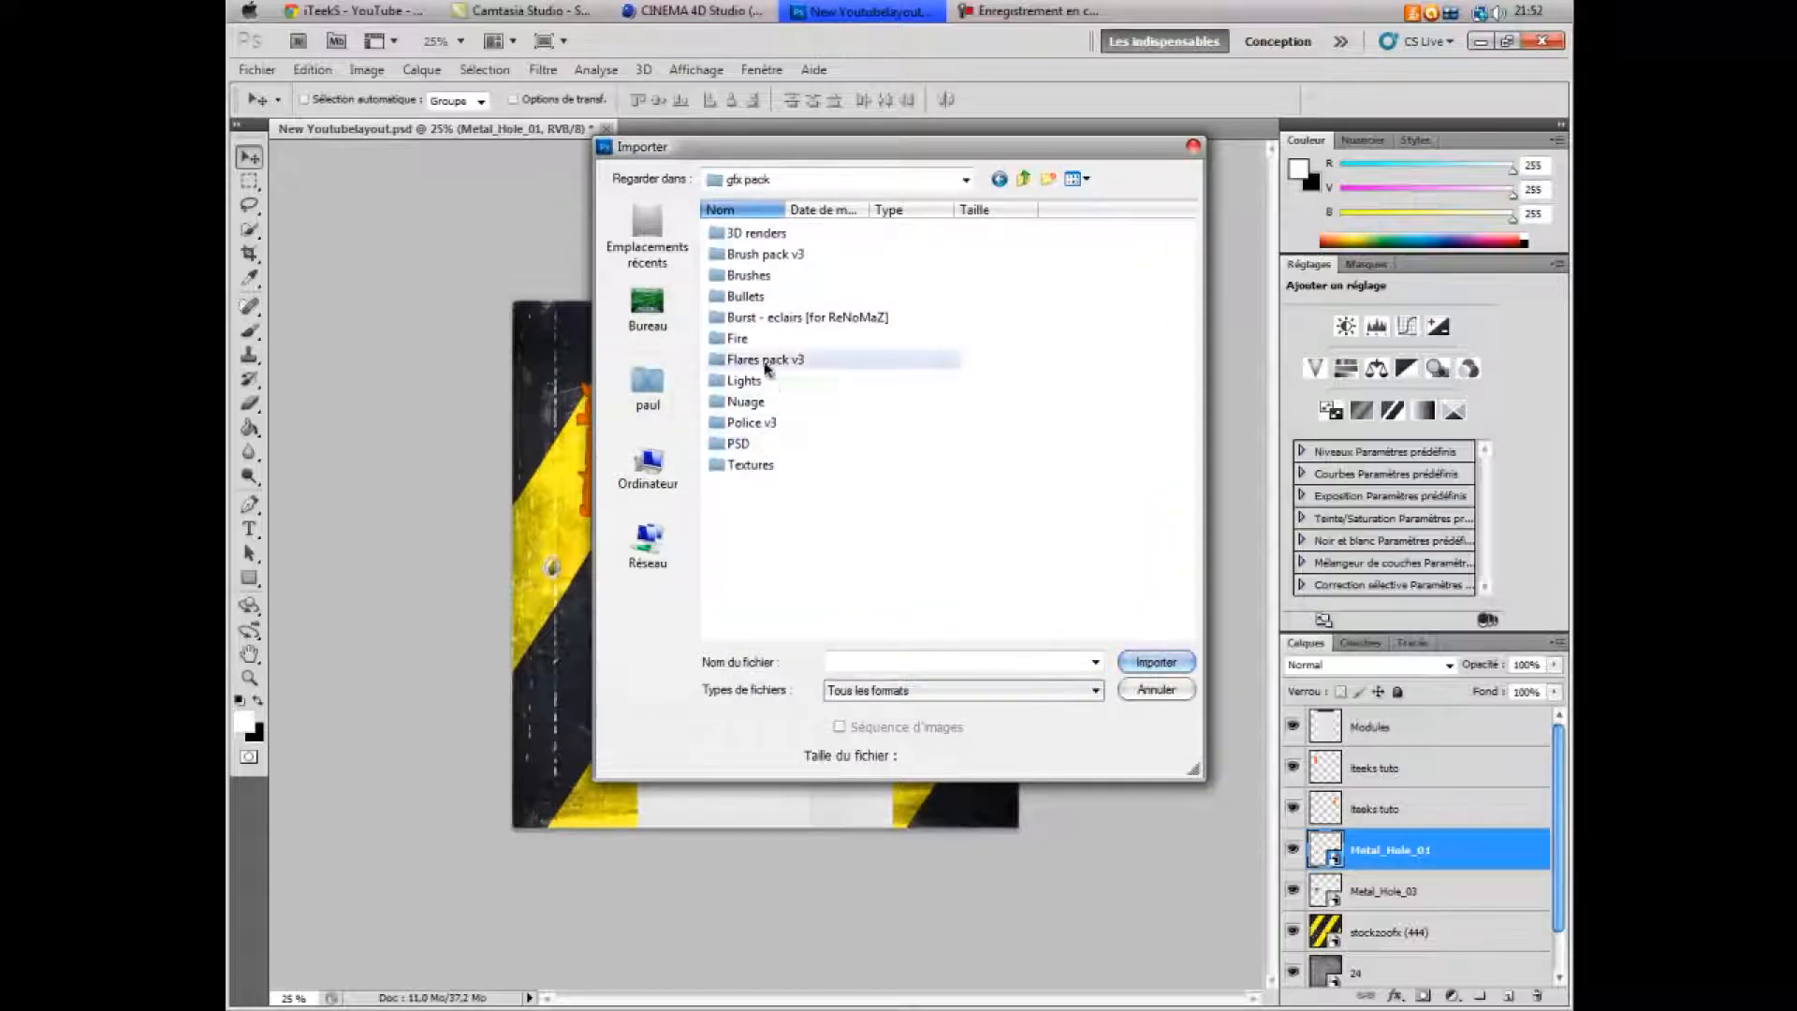
double_click(757, 360)
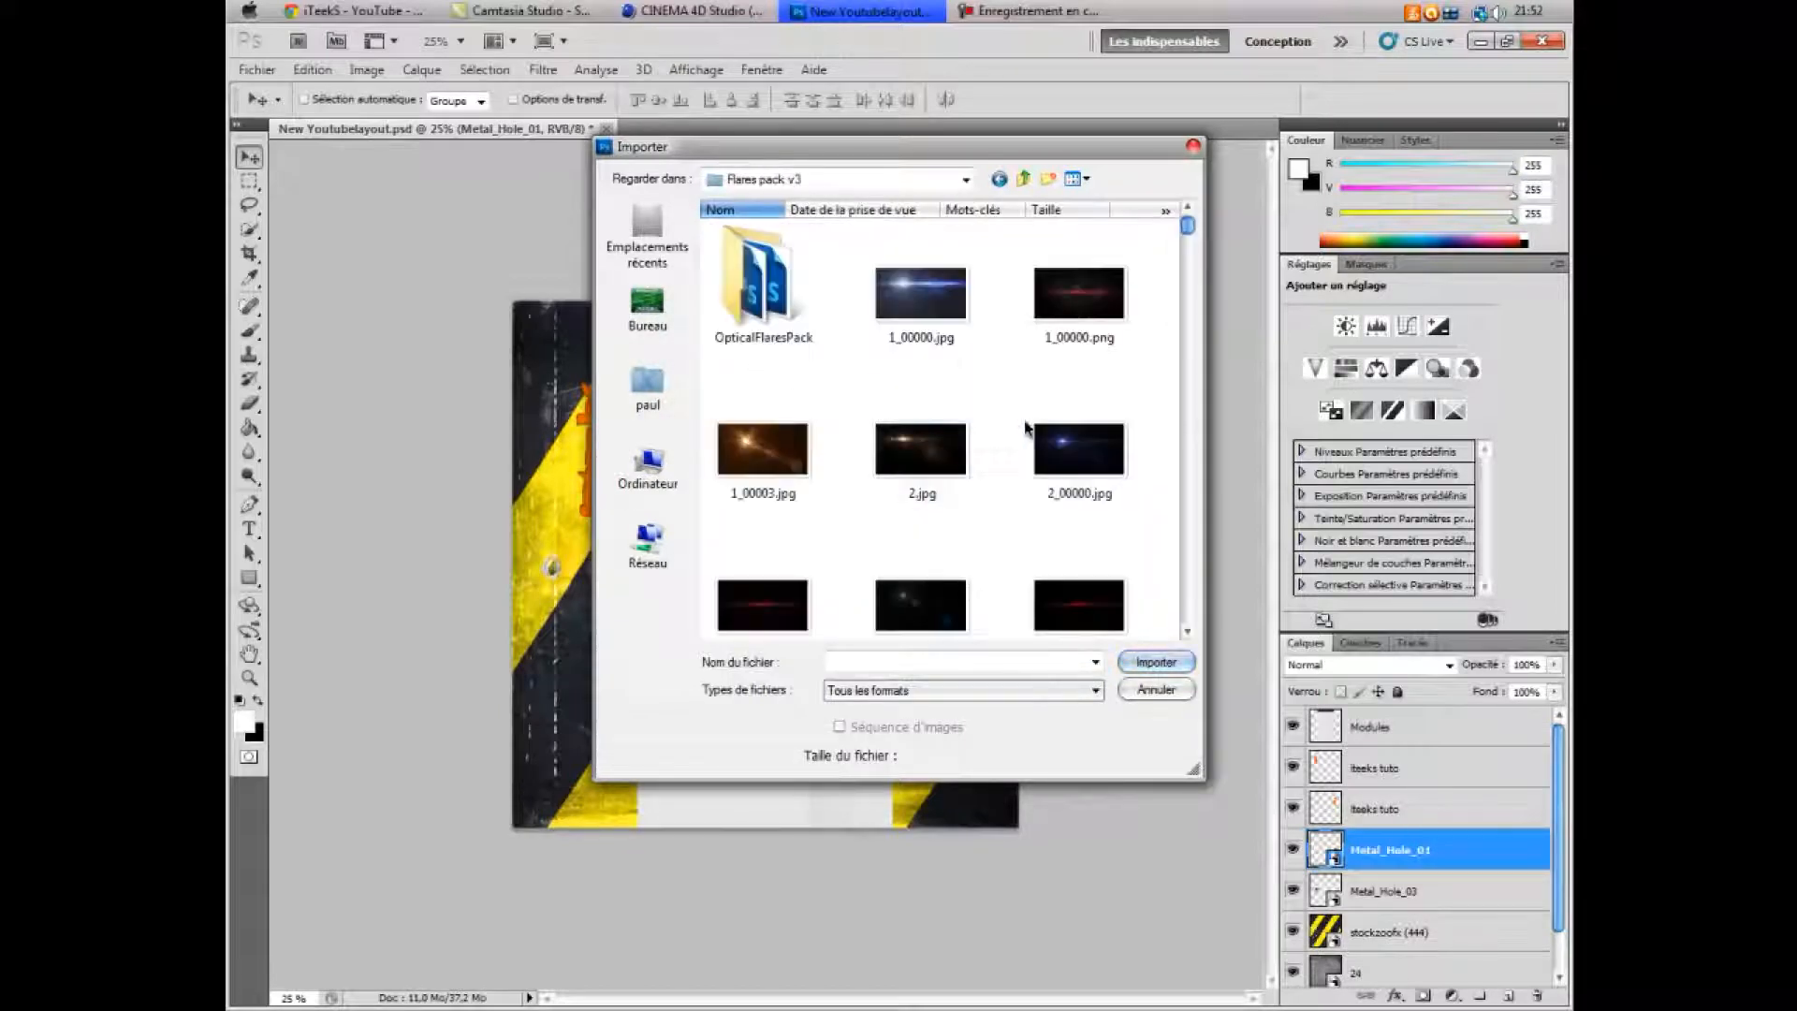
drag(1185, 227, 1186, 279)
- Import the flame image 2.png from the Fire folder of the desktop's gfx pack
click(668, 328)
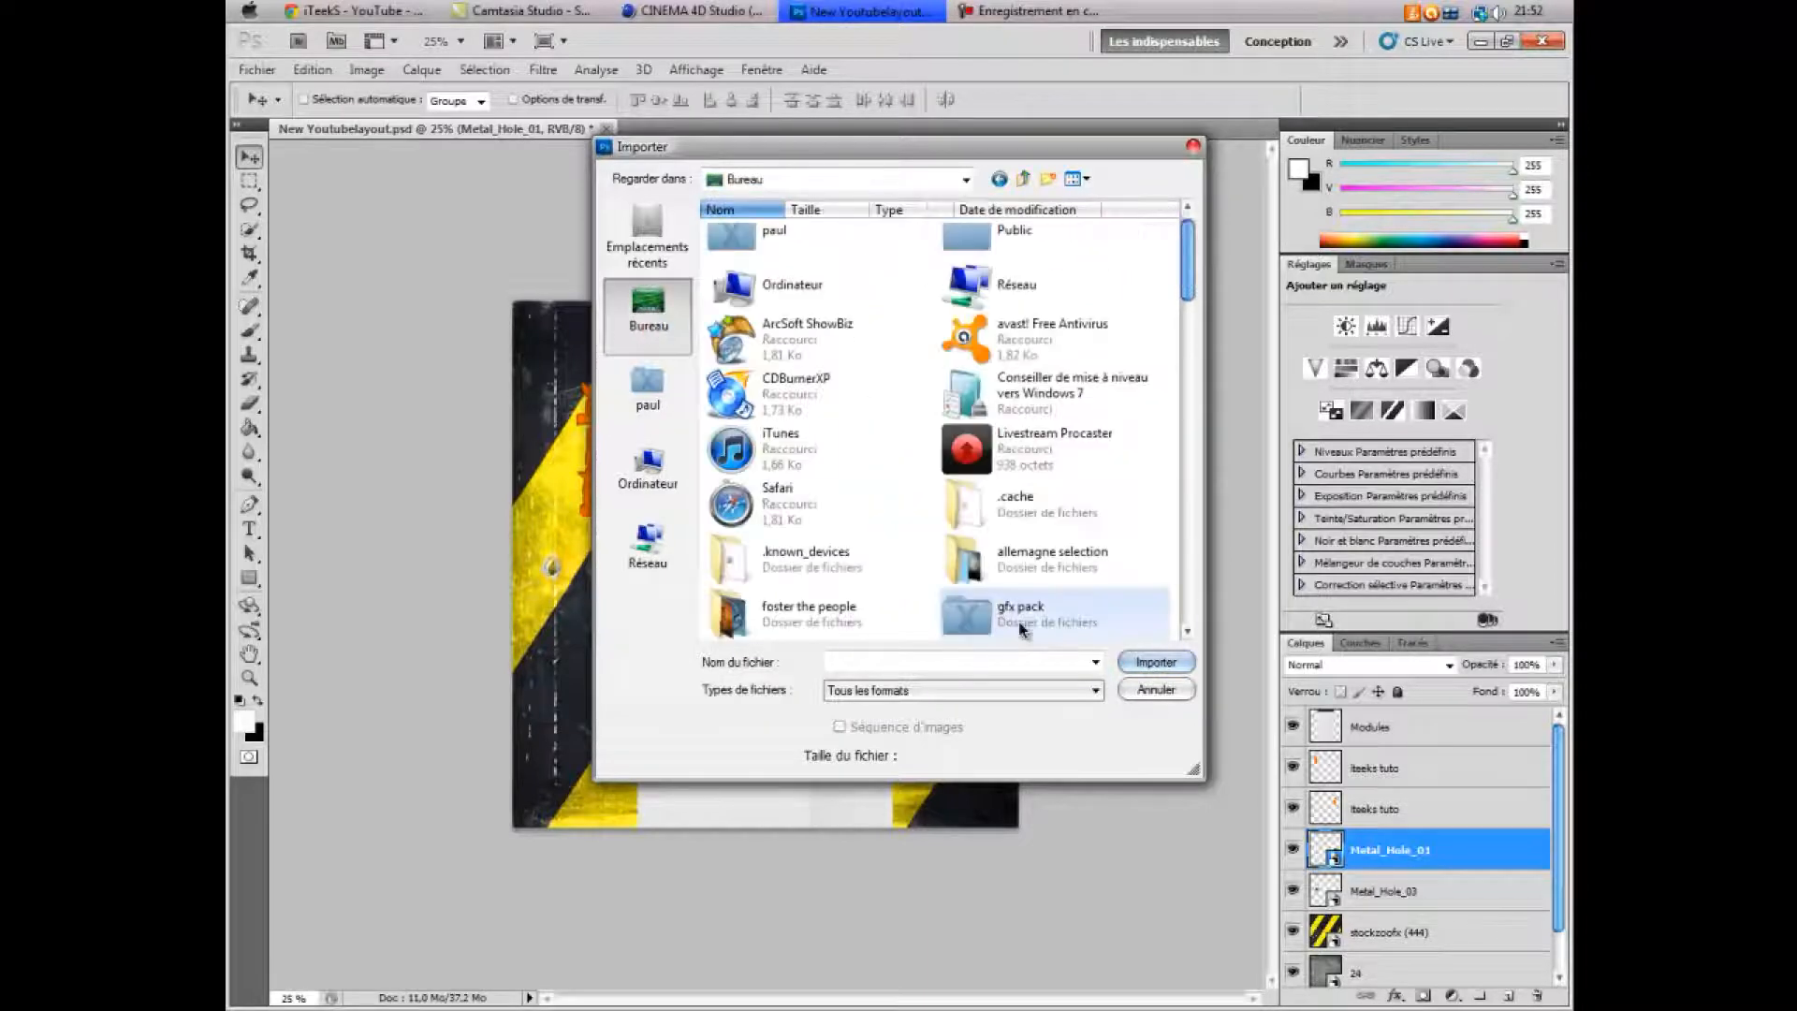
double_click(973, 619)
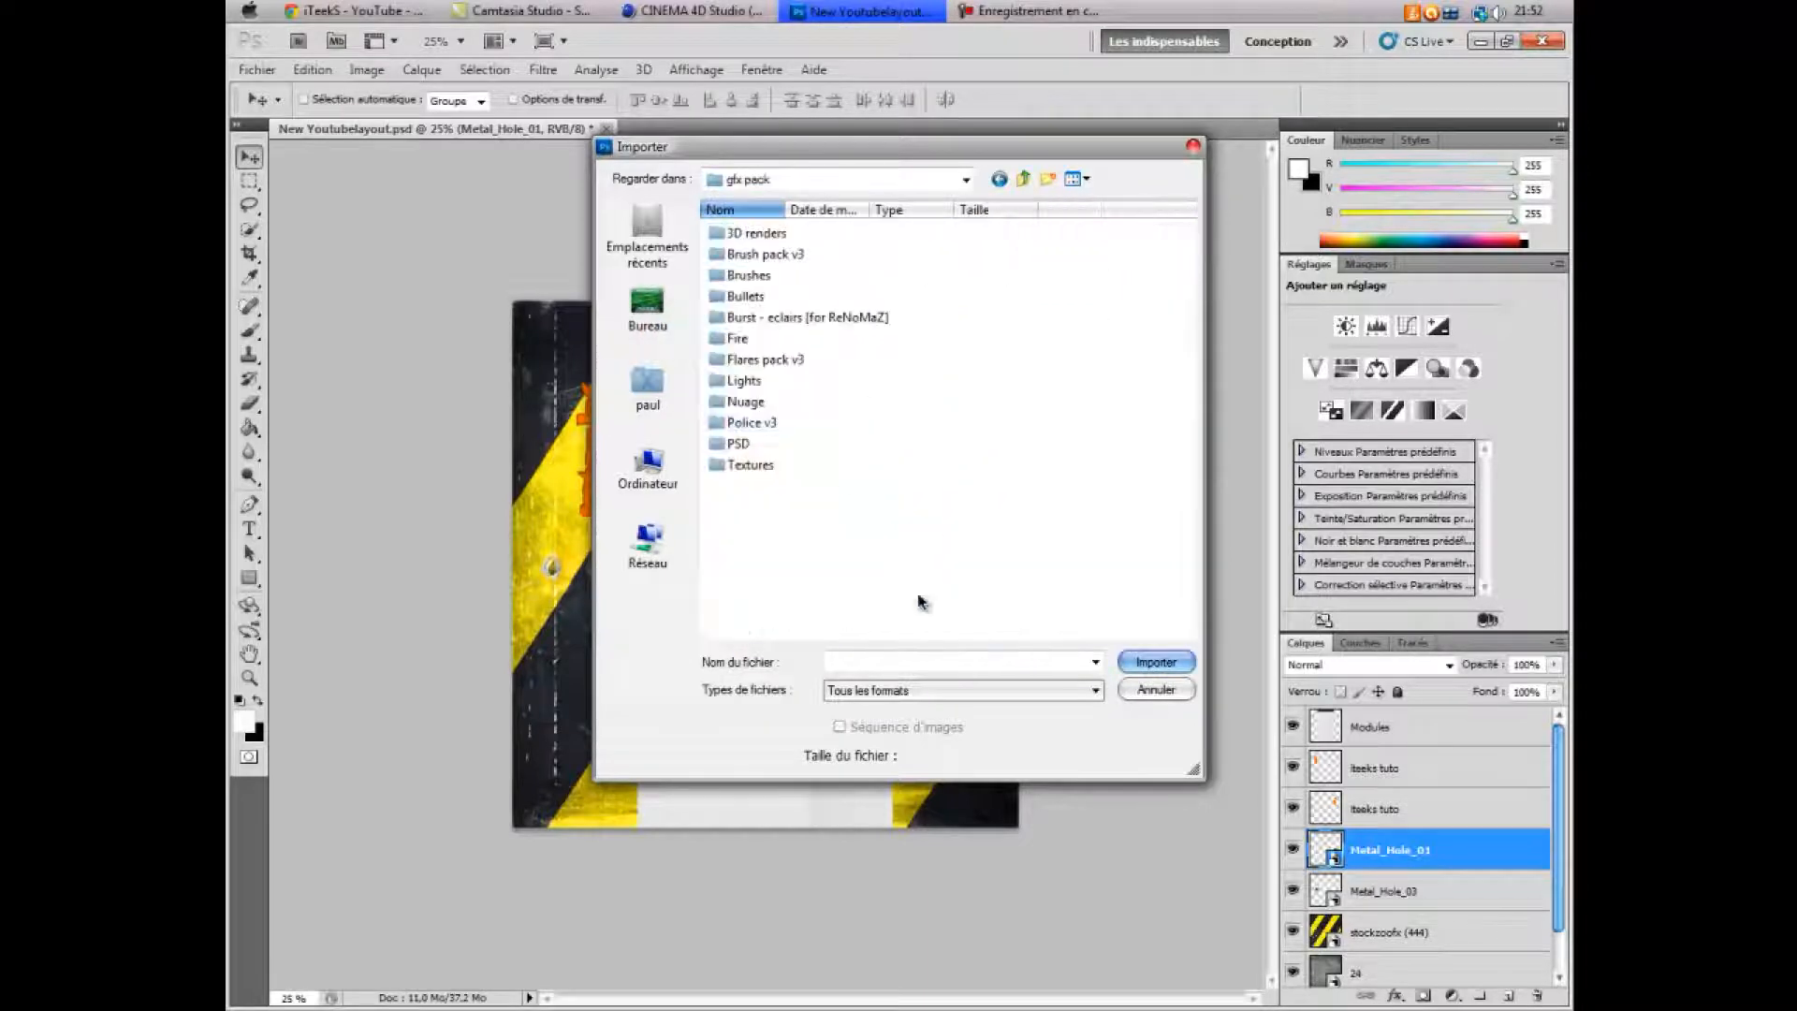
double_click(753, 344)
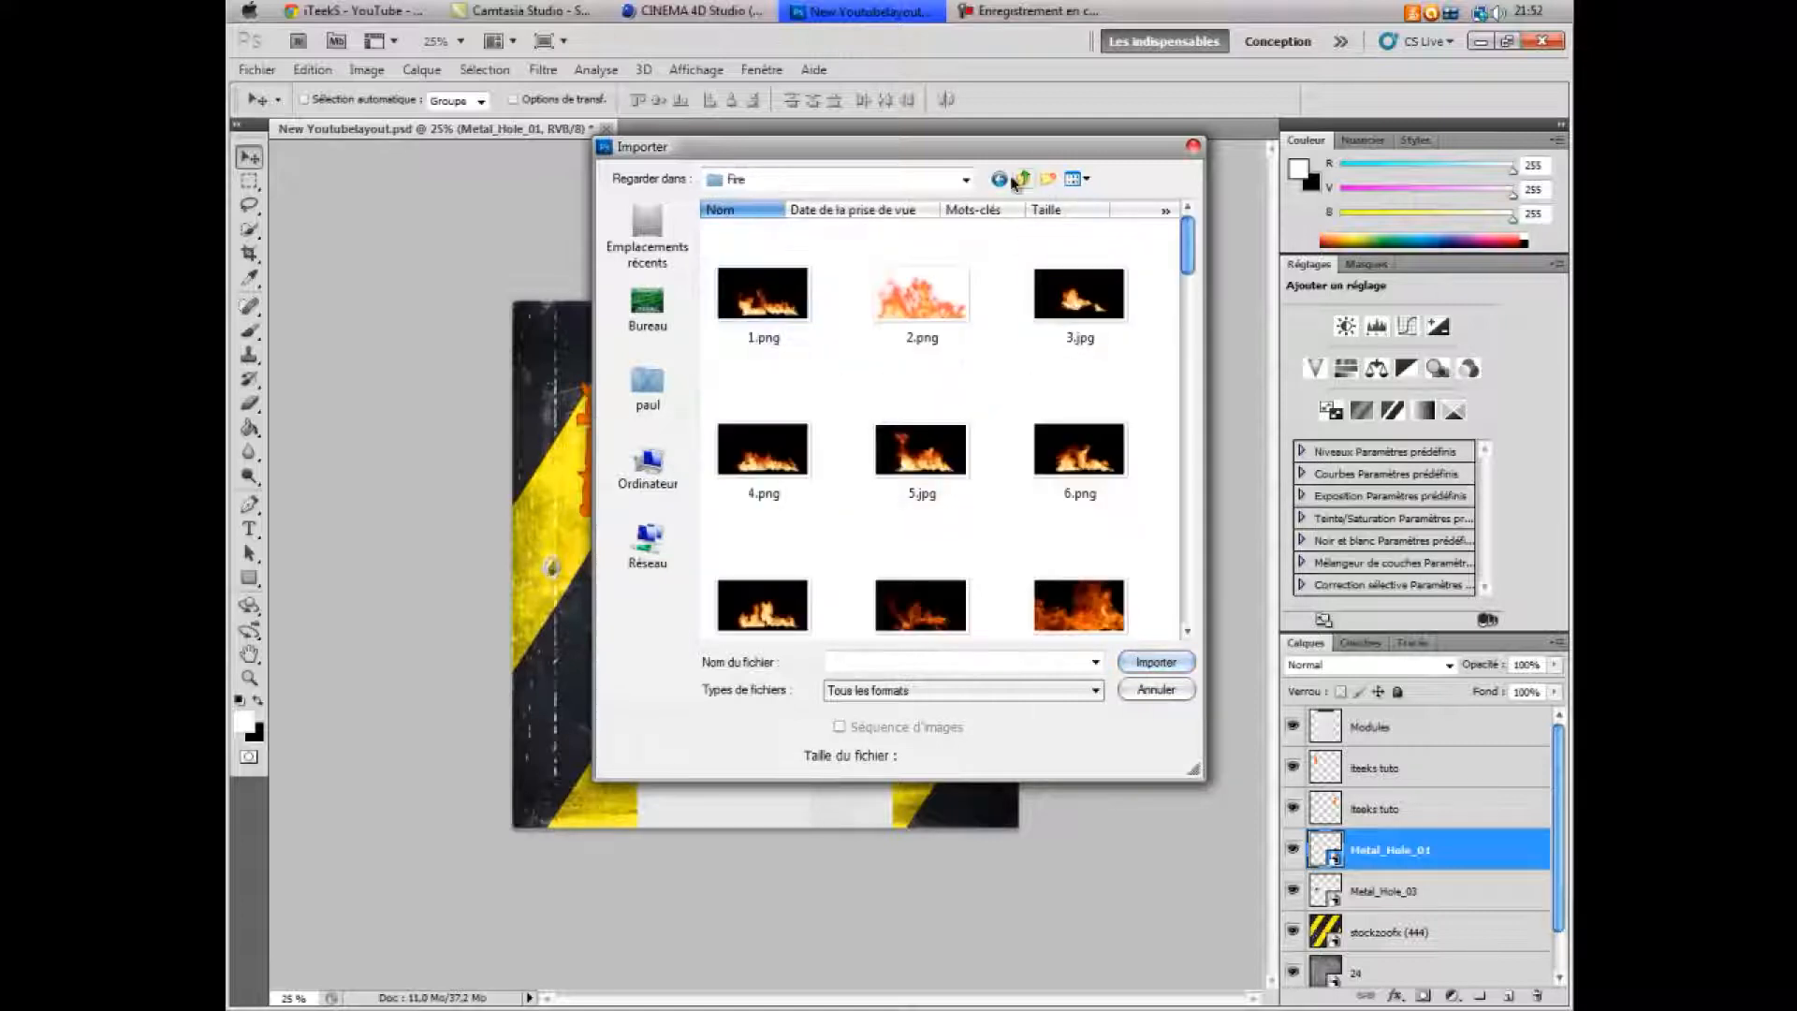
double_click(940, 313)
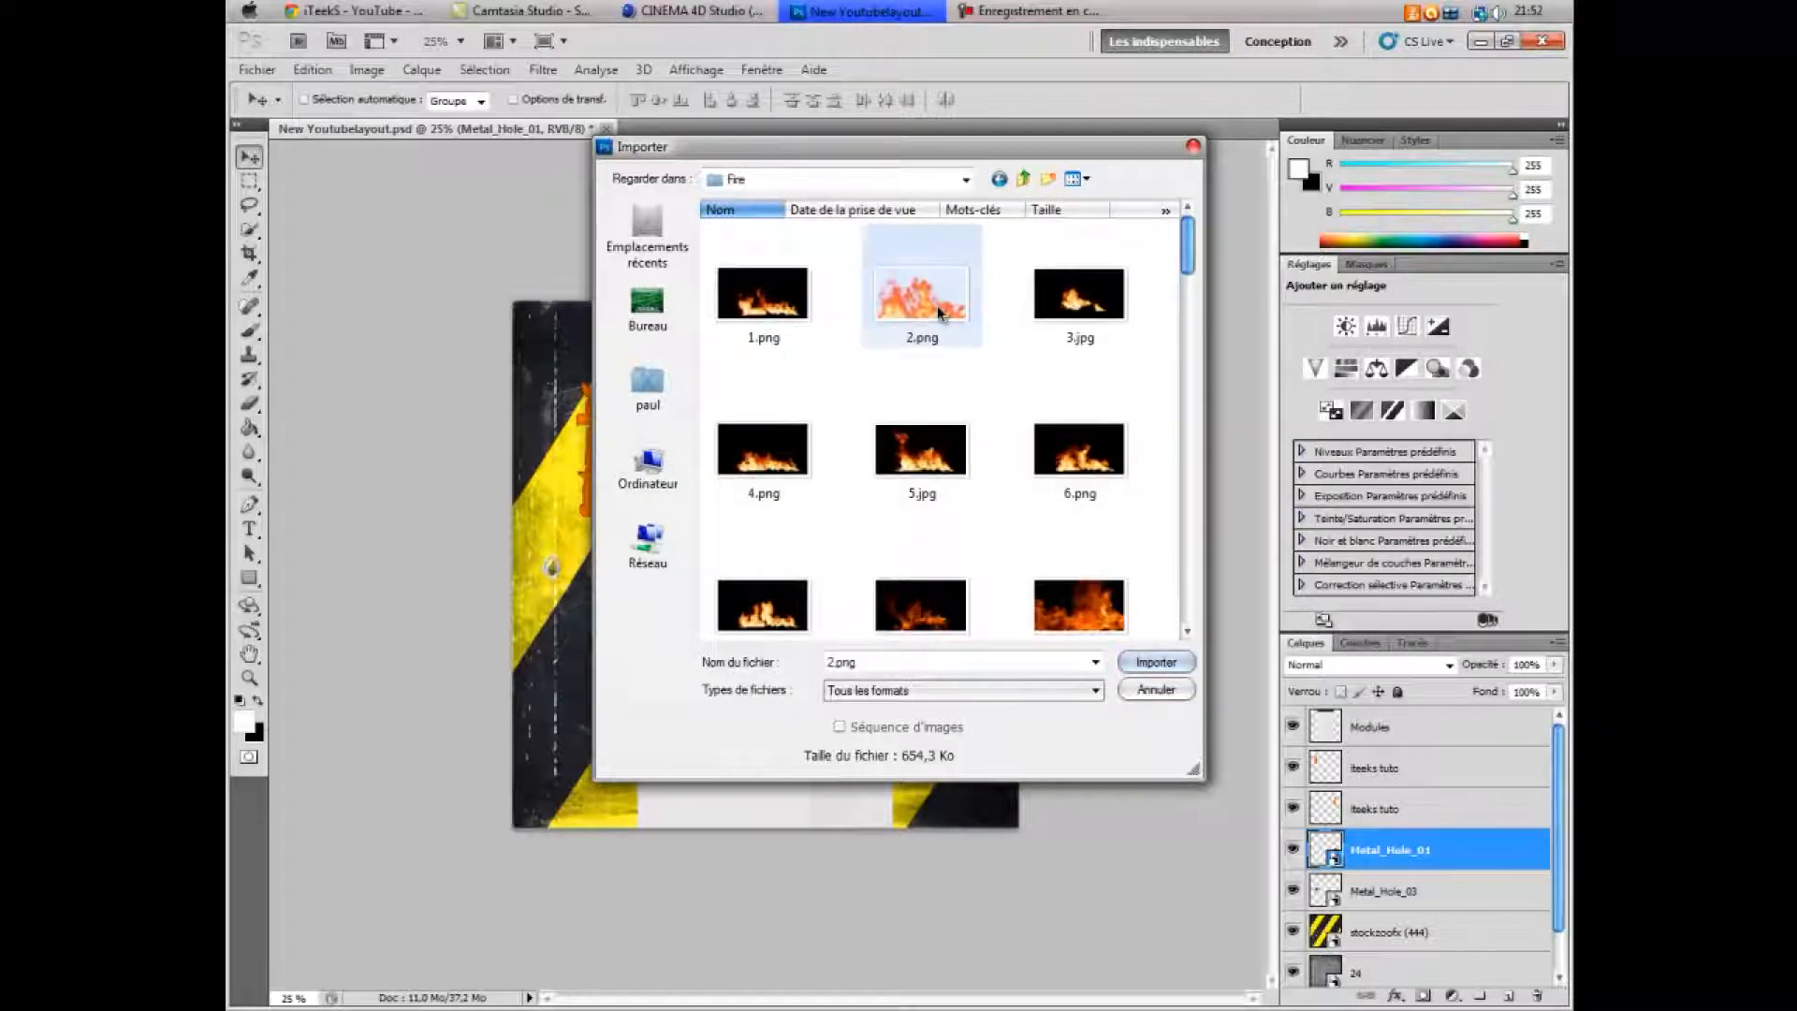
- Rotate the flames about 91°, scale them to about 151% by 167%, and place them behind the right orange lettering
drag(744, 550, 977, 340)
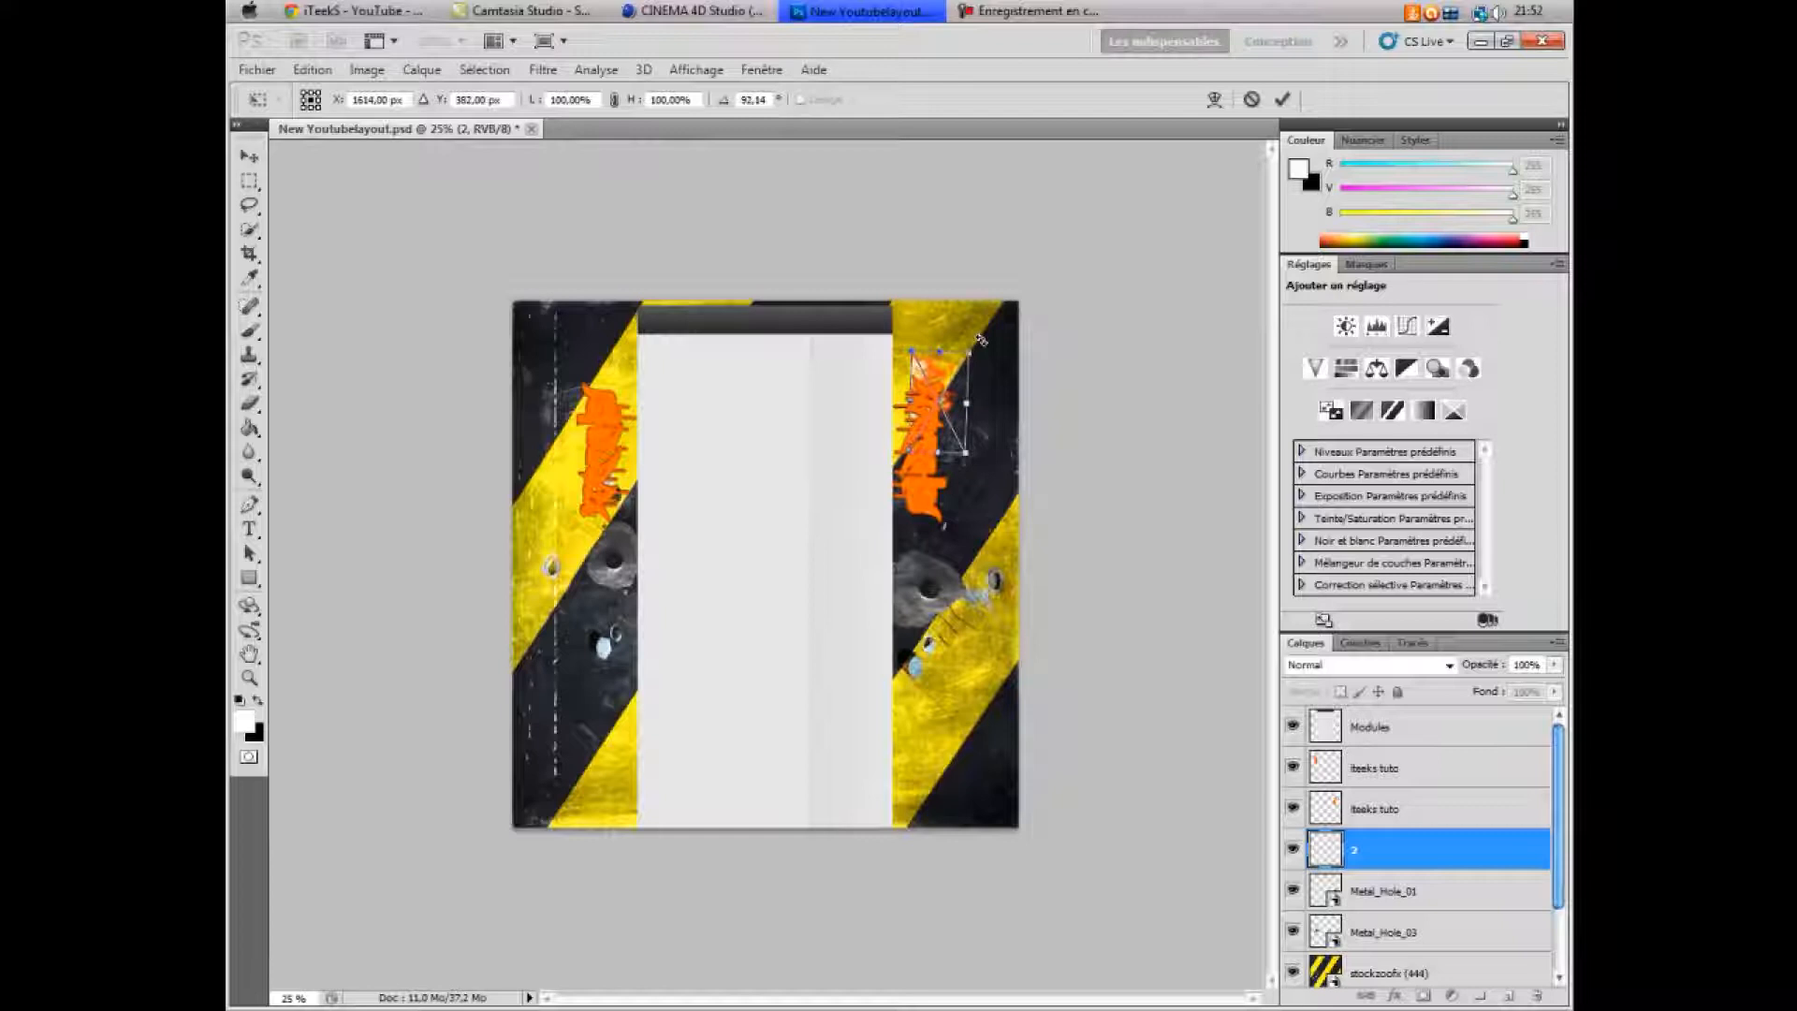
drag(933, 380, 924, 412)
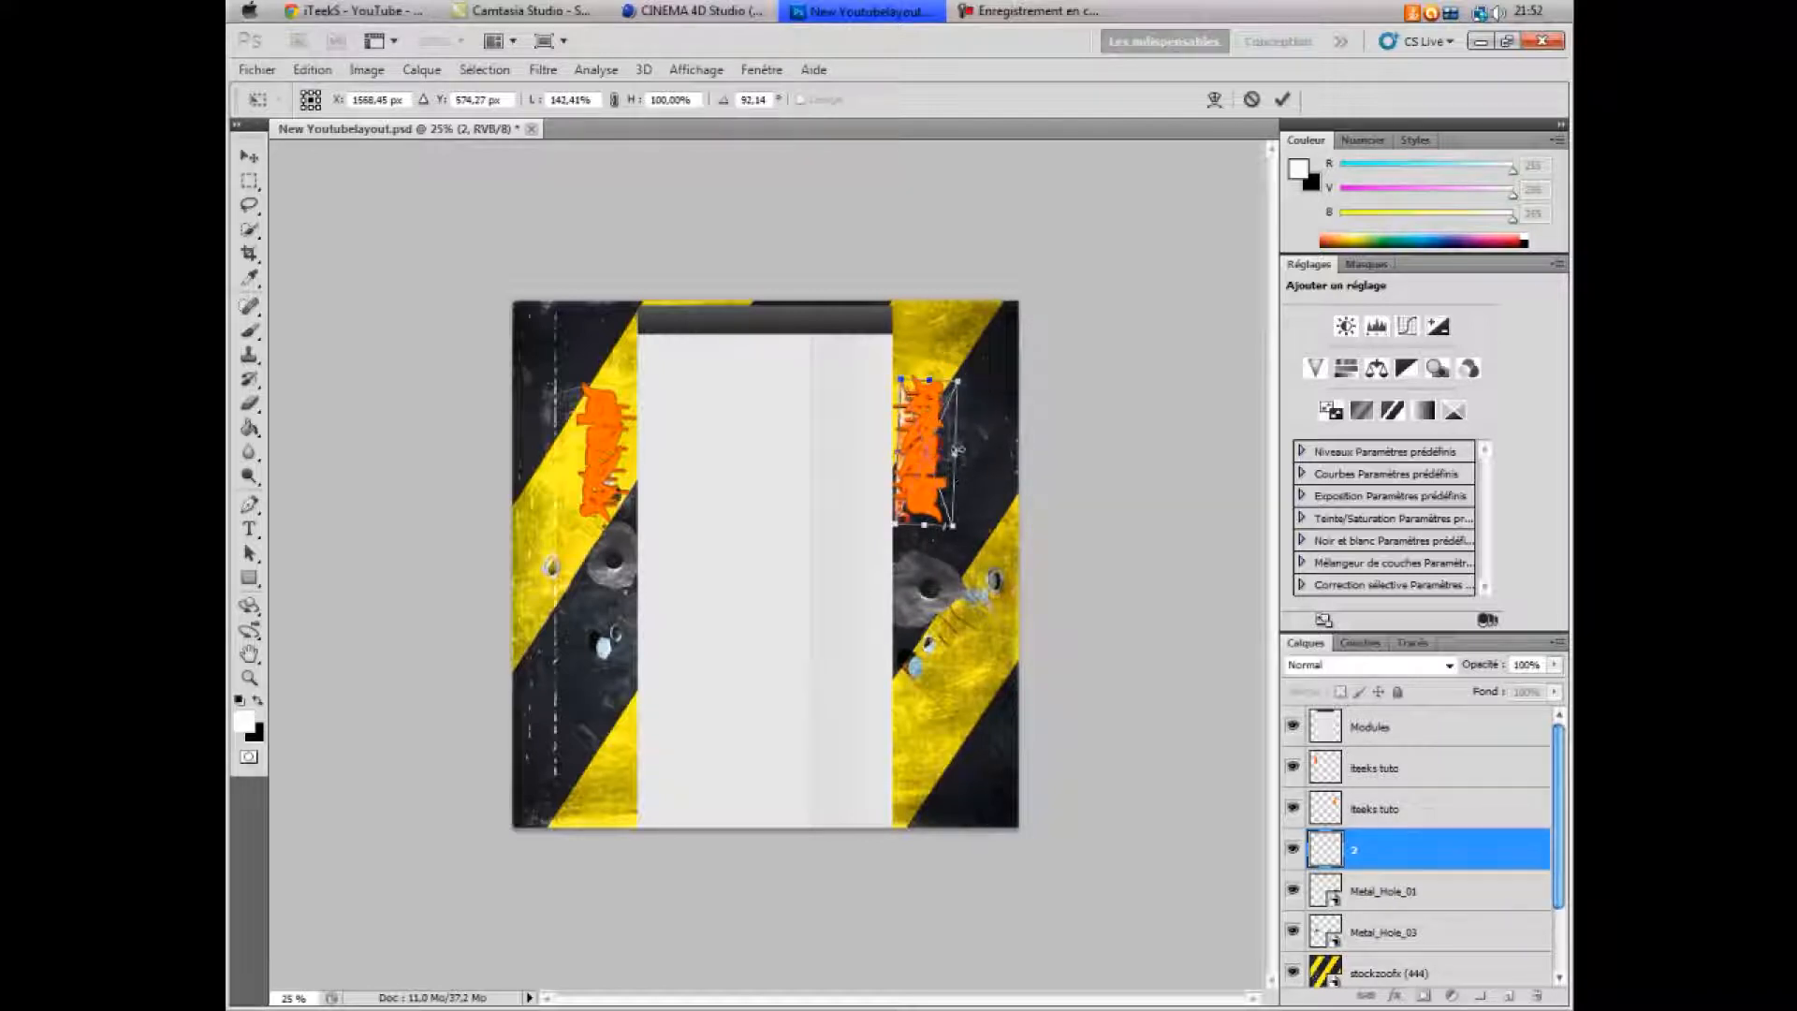
drag(937, 439, 929, 438)
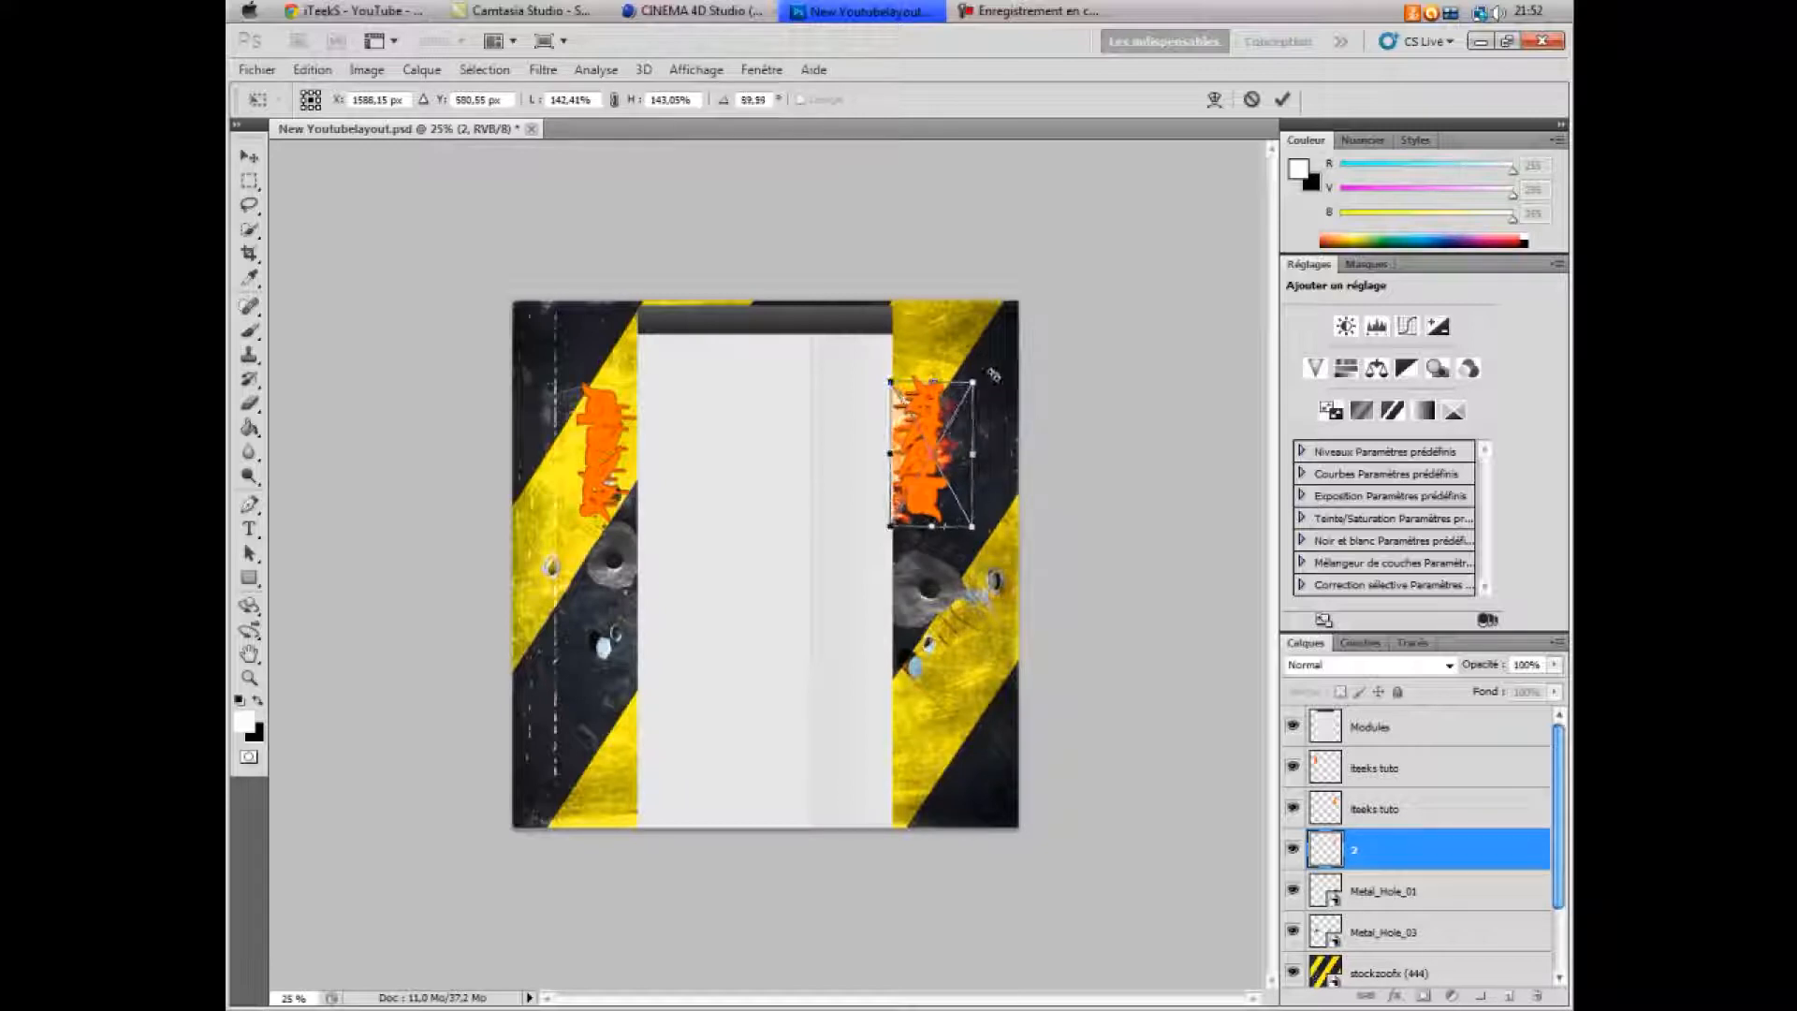
drag(982, 456, 1000, 458)
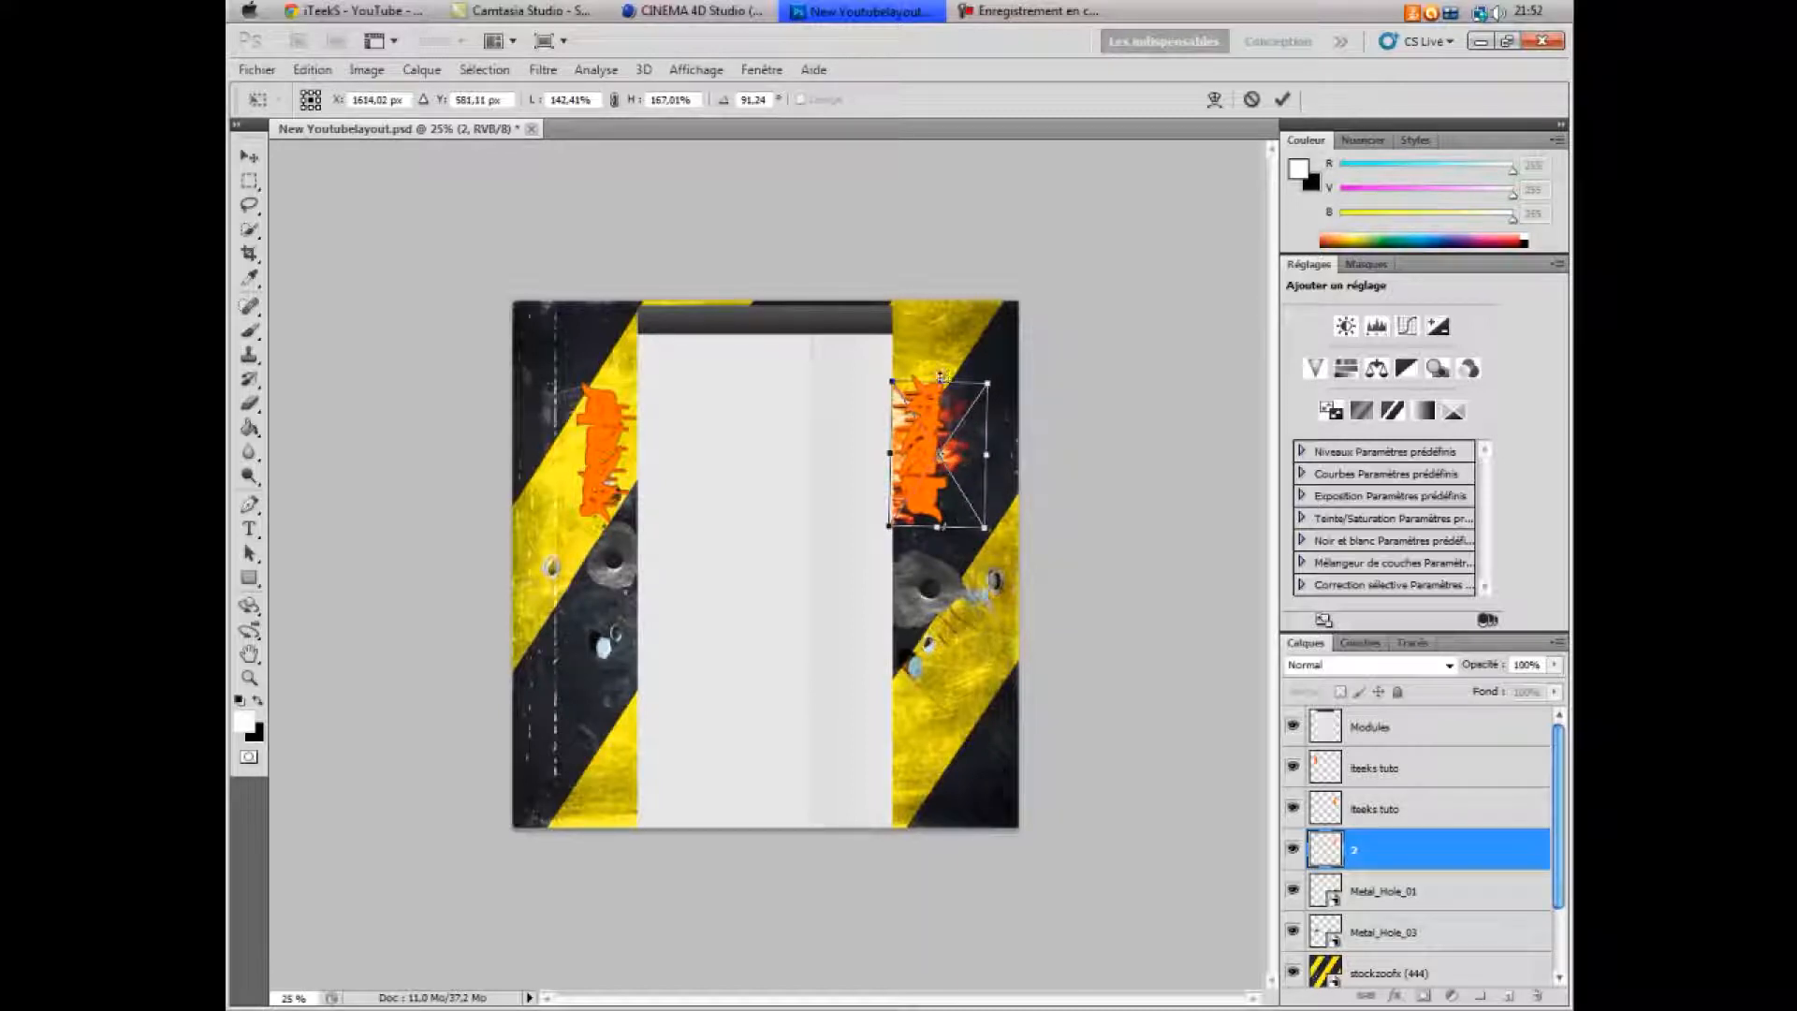
drag(938, 383, 939, 361)
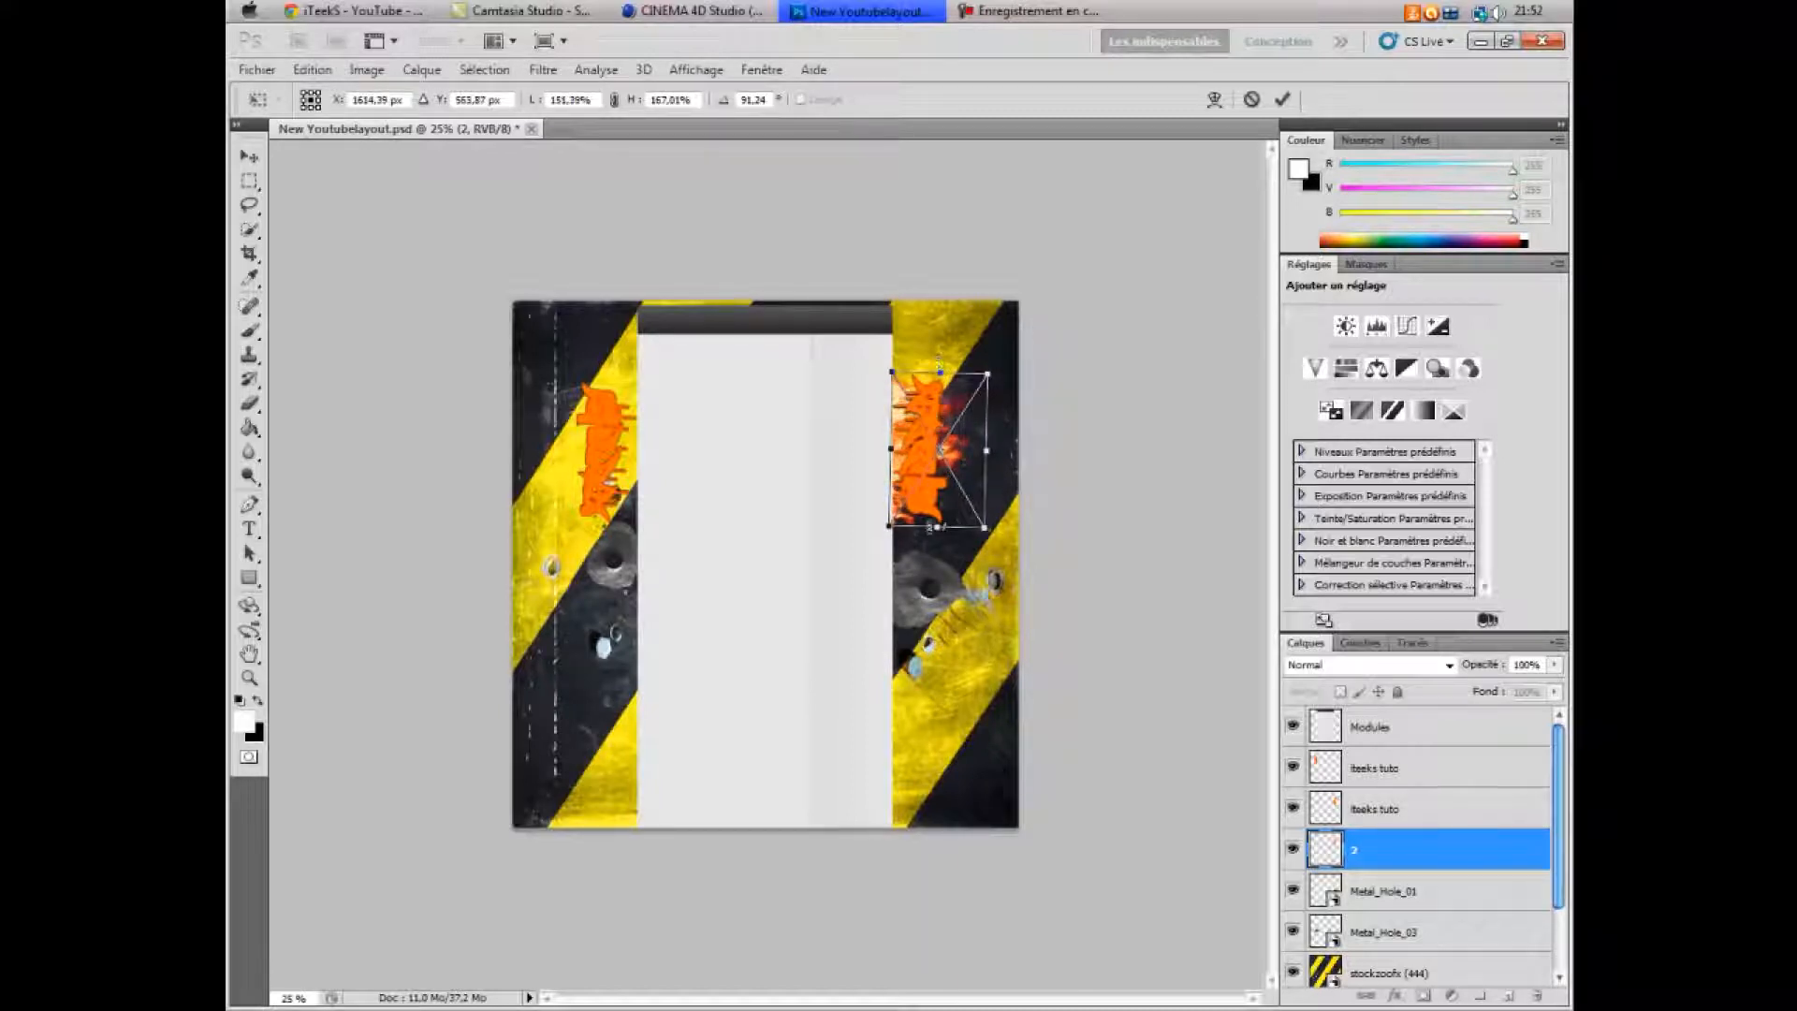
key(Return)
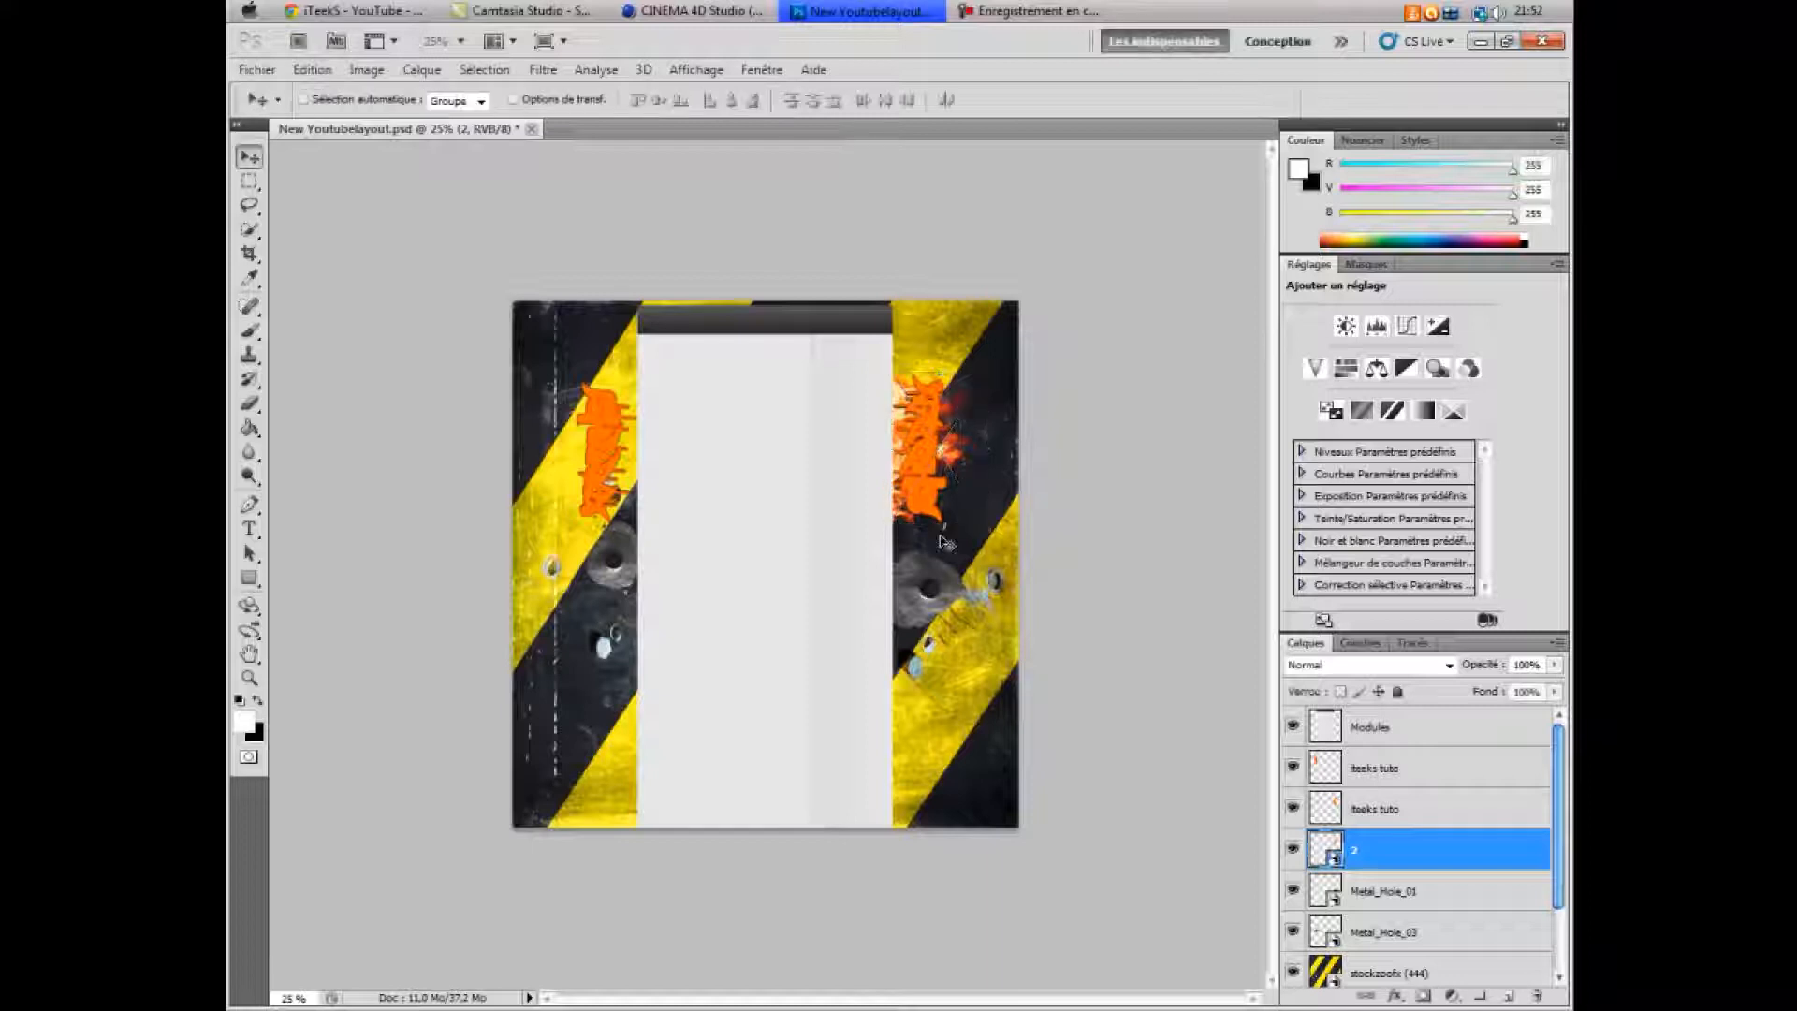
- Import the flame image 2.png again and move it over the left orange lettering
click(257, 69)
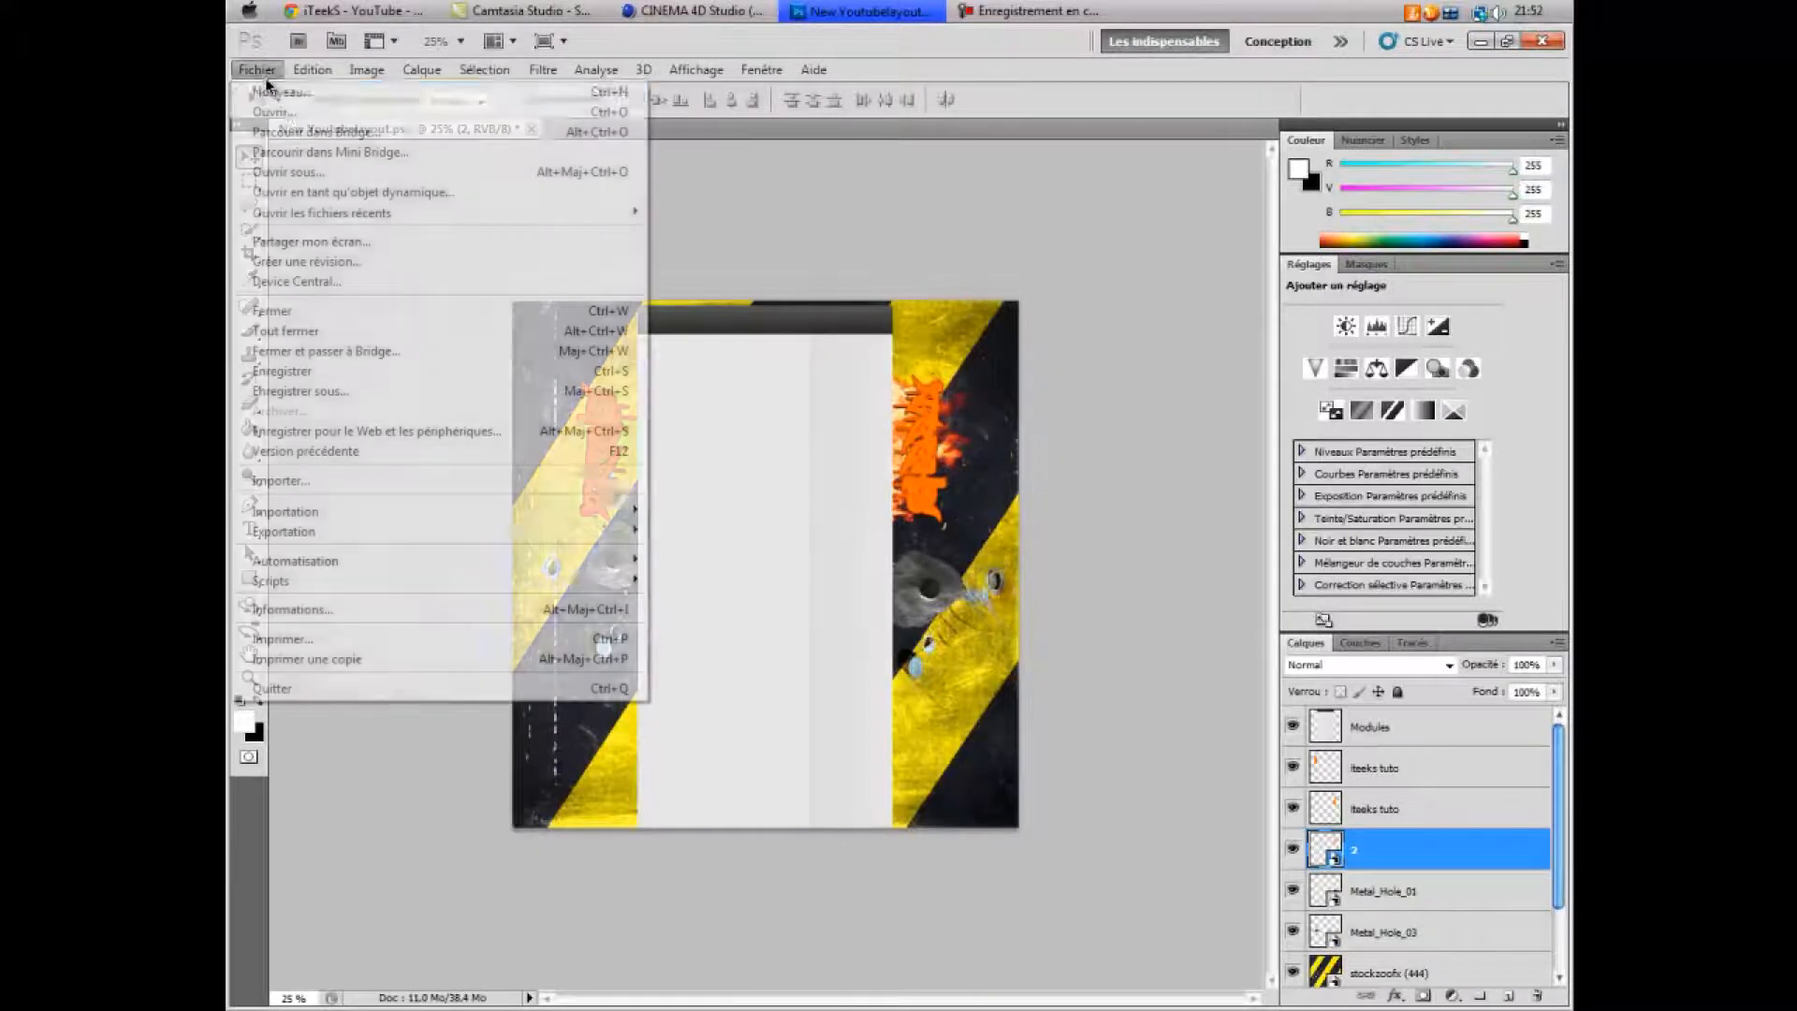
click(316, 480)
double_click(923, 288)
drag(756, 552, 585, 439)
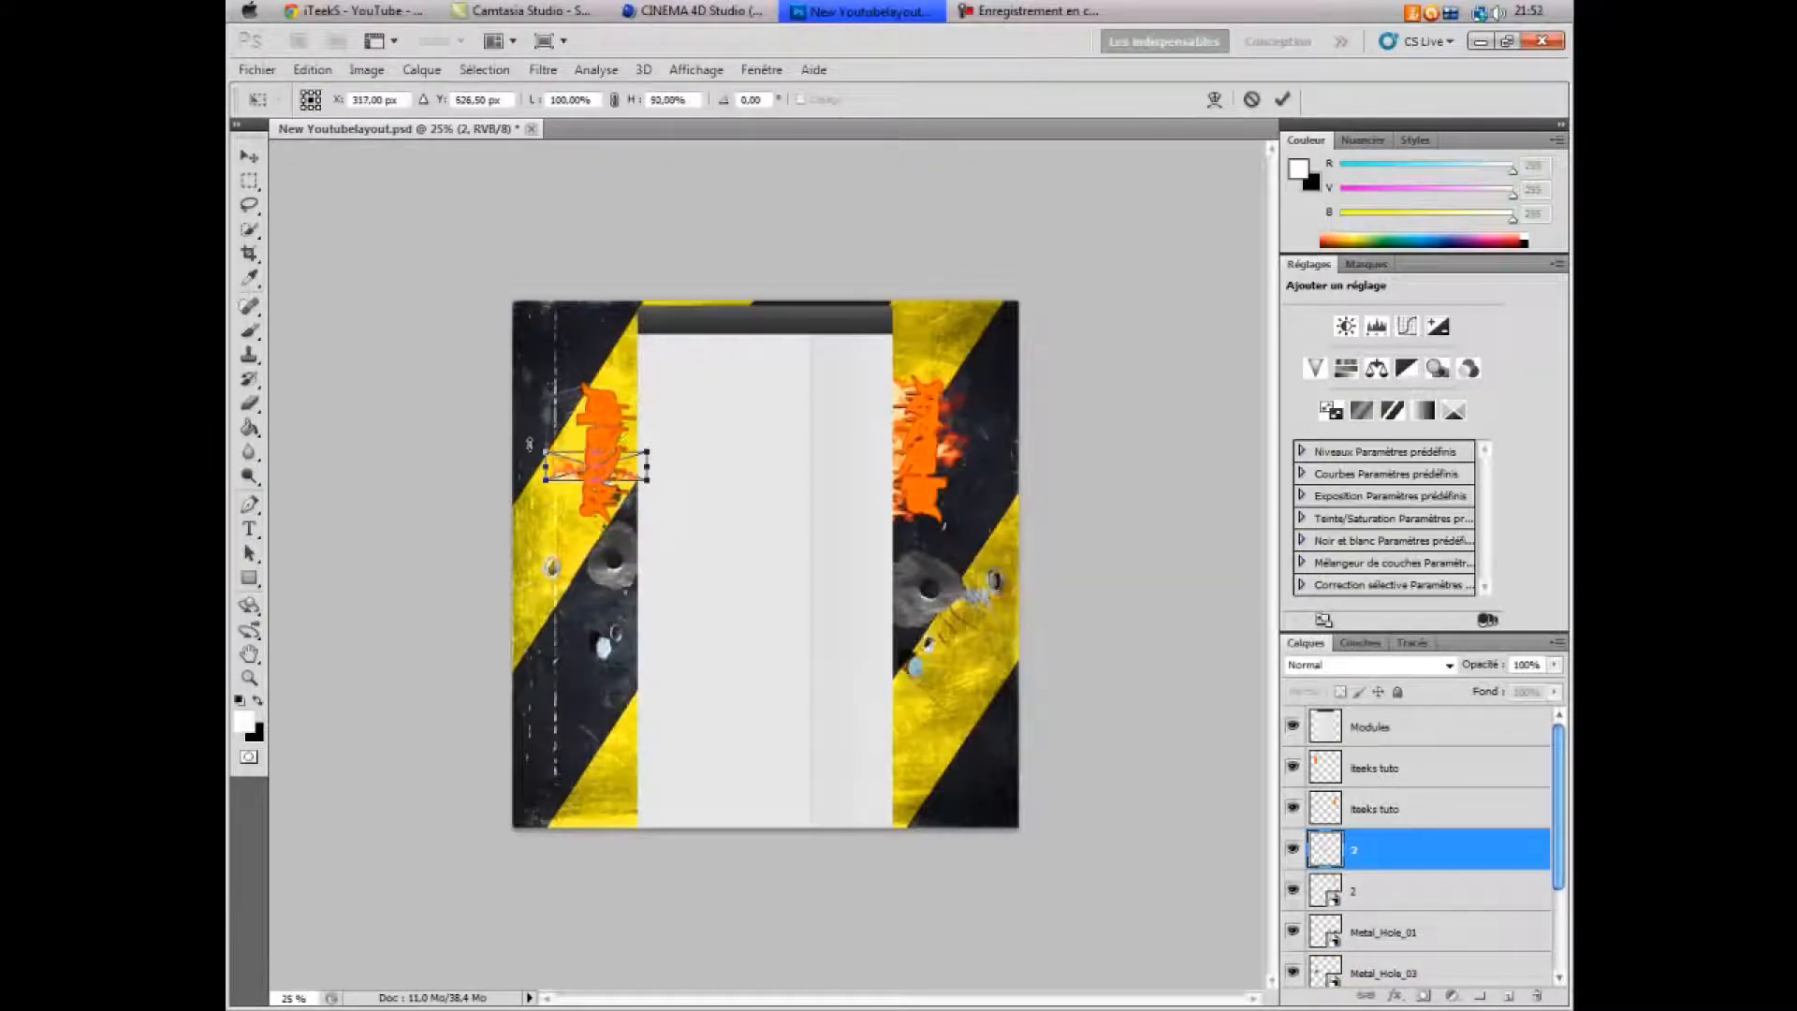
- Rotate the new flames about -92°, scale them to about 154% by 128%, and place them behind the left orange lettering
drag(549, 373, 548, 475)
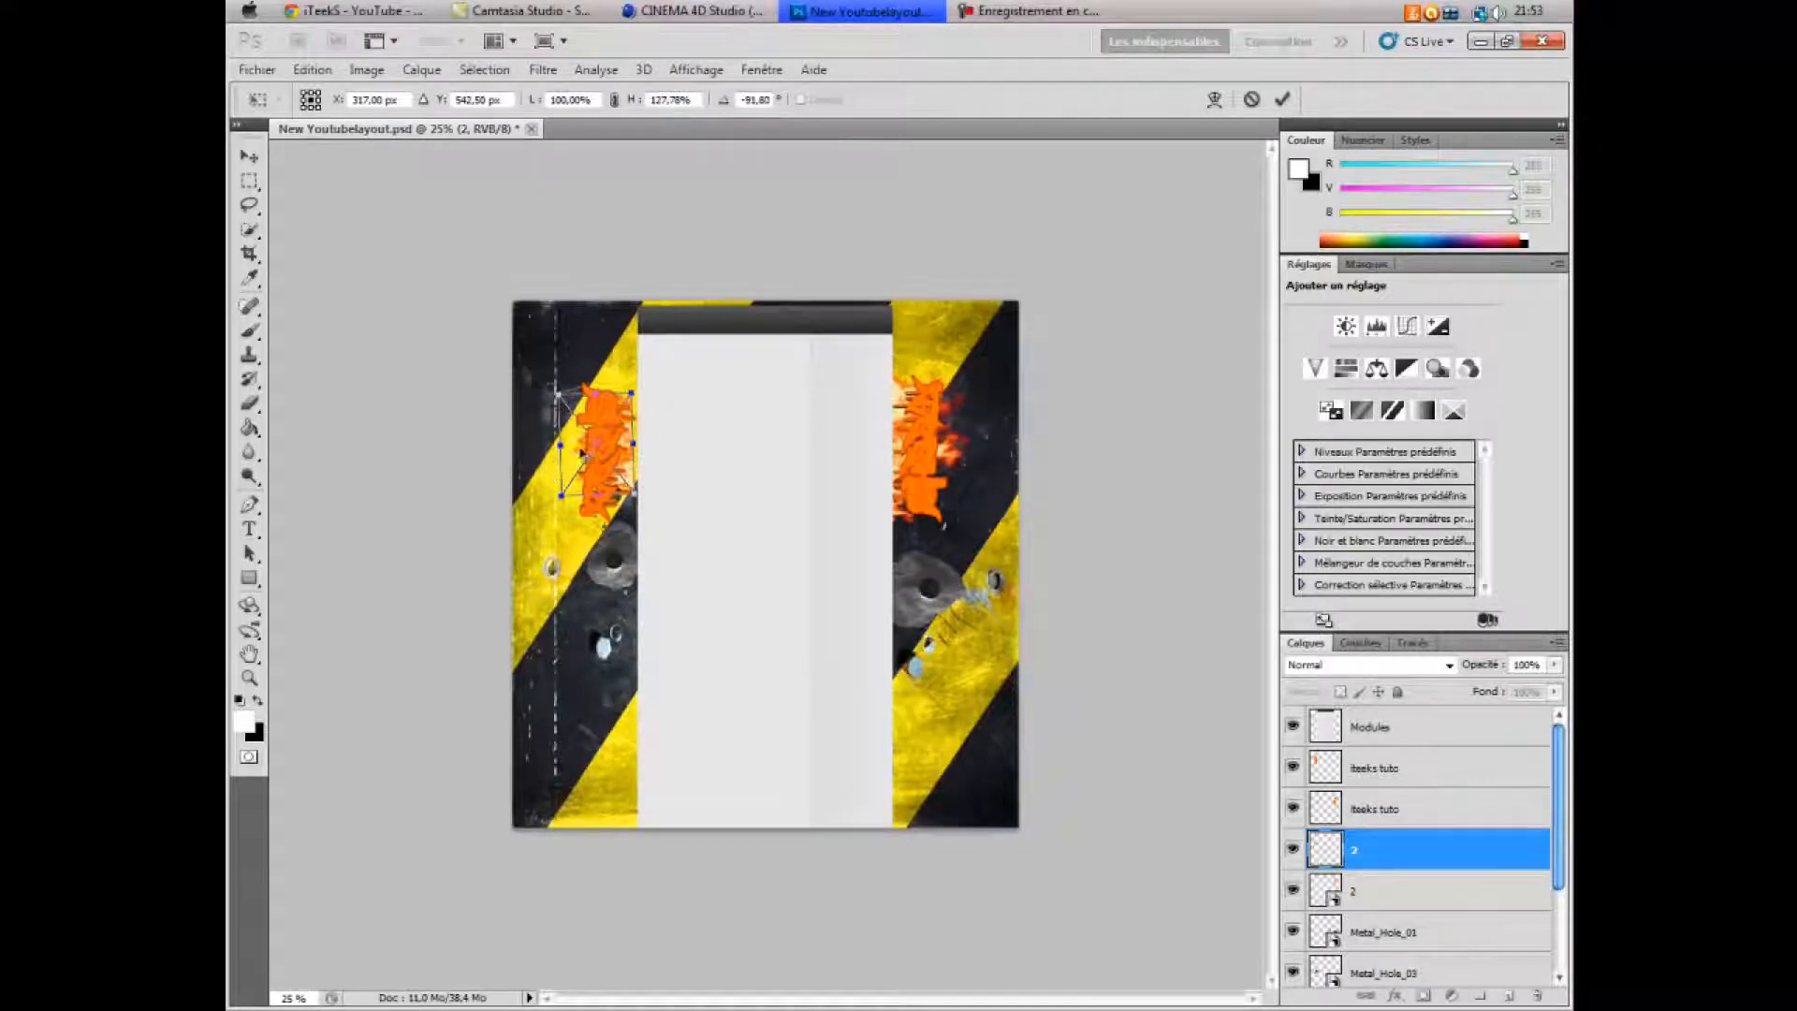
drag(608, 422, 604, 421)
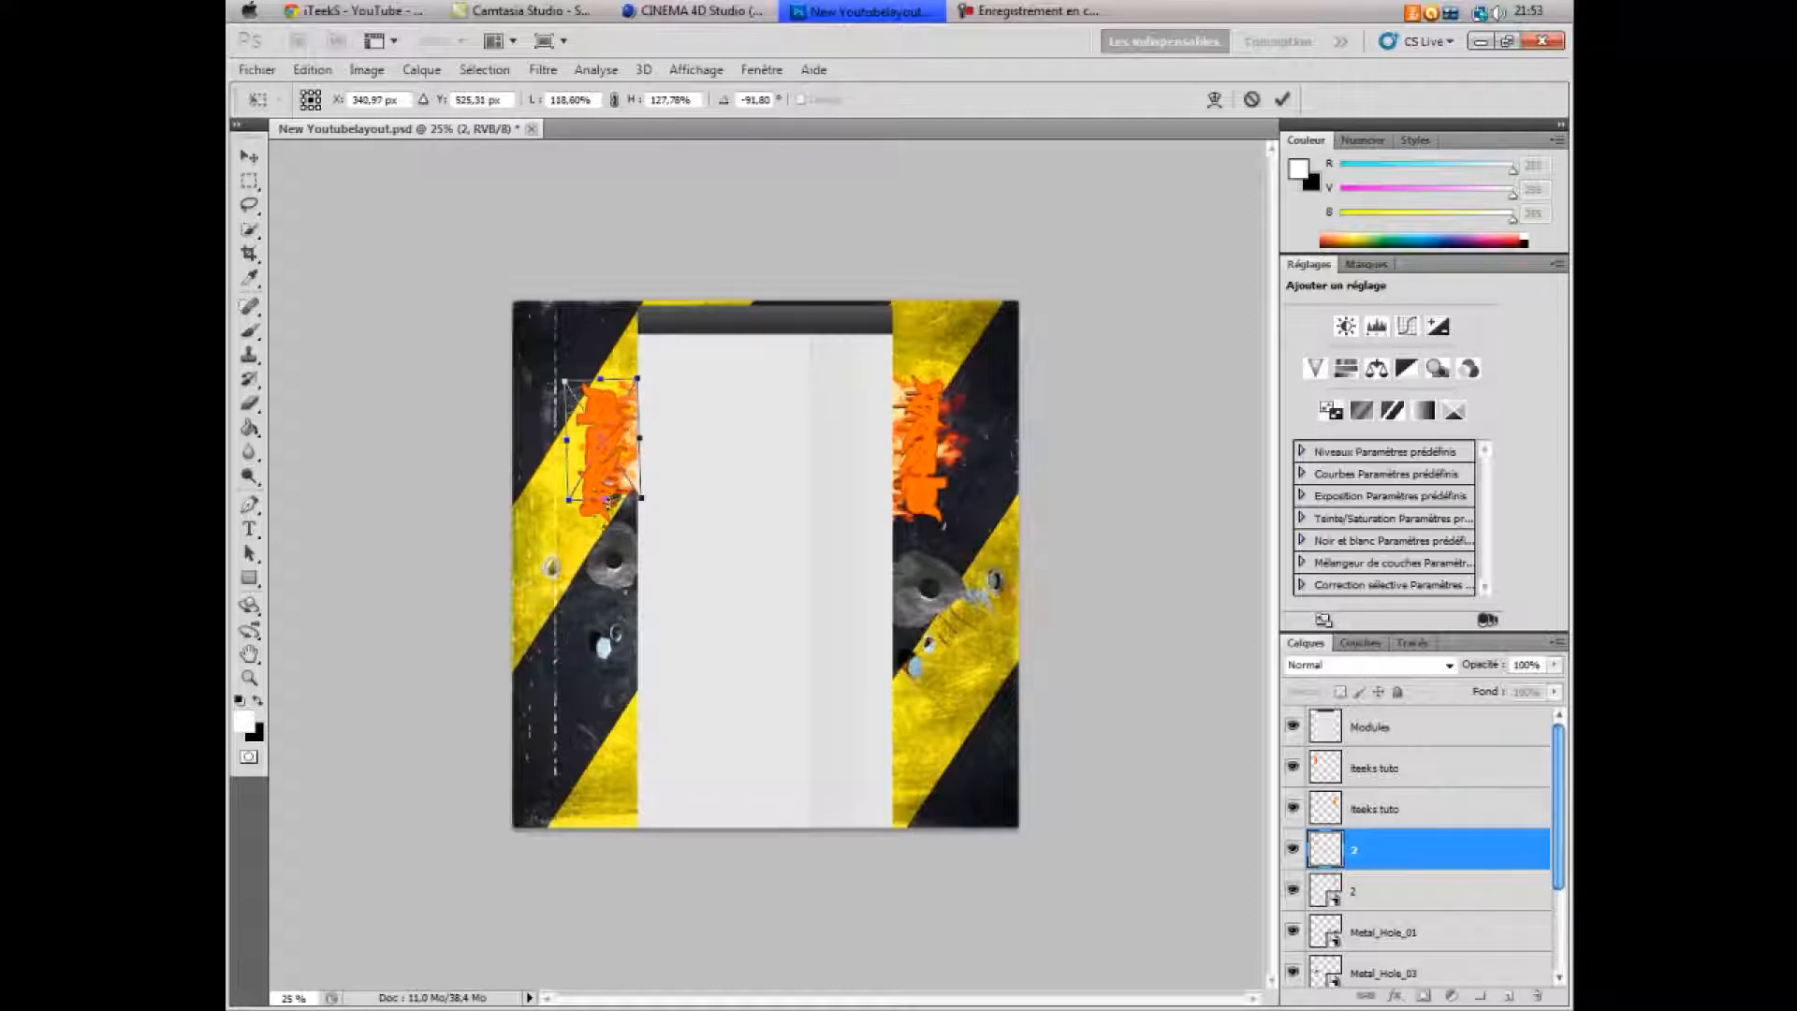
drag(605, 531, 606, 541)
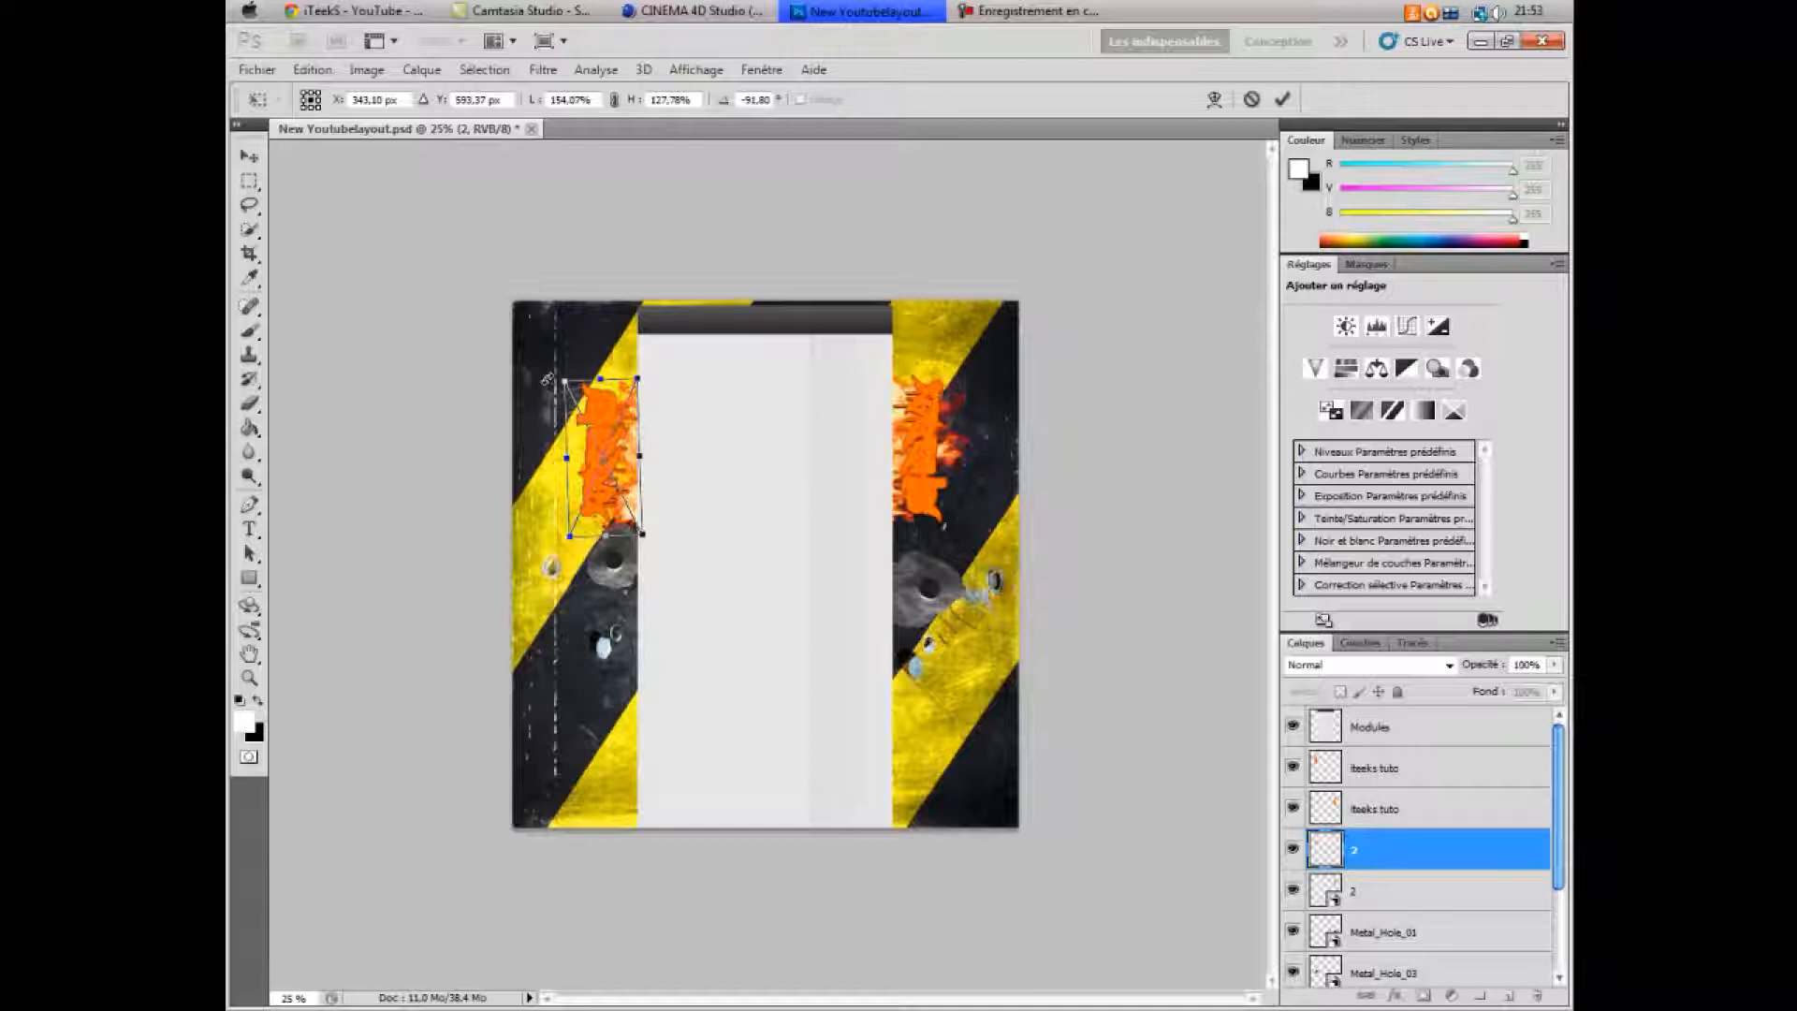
key(Return)
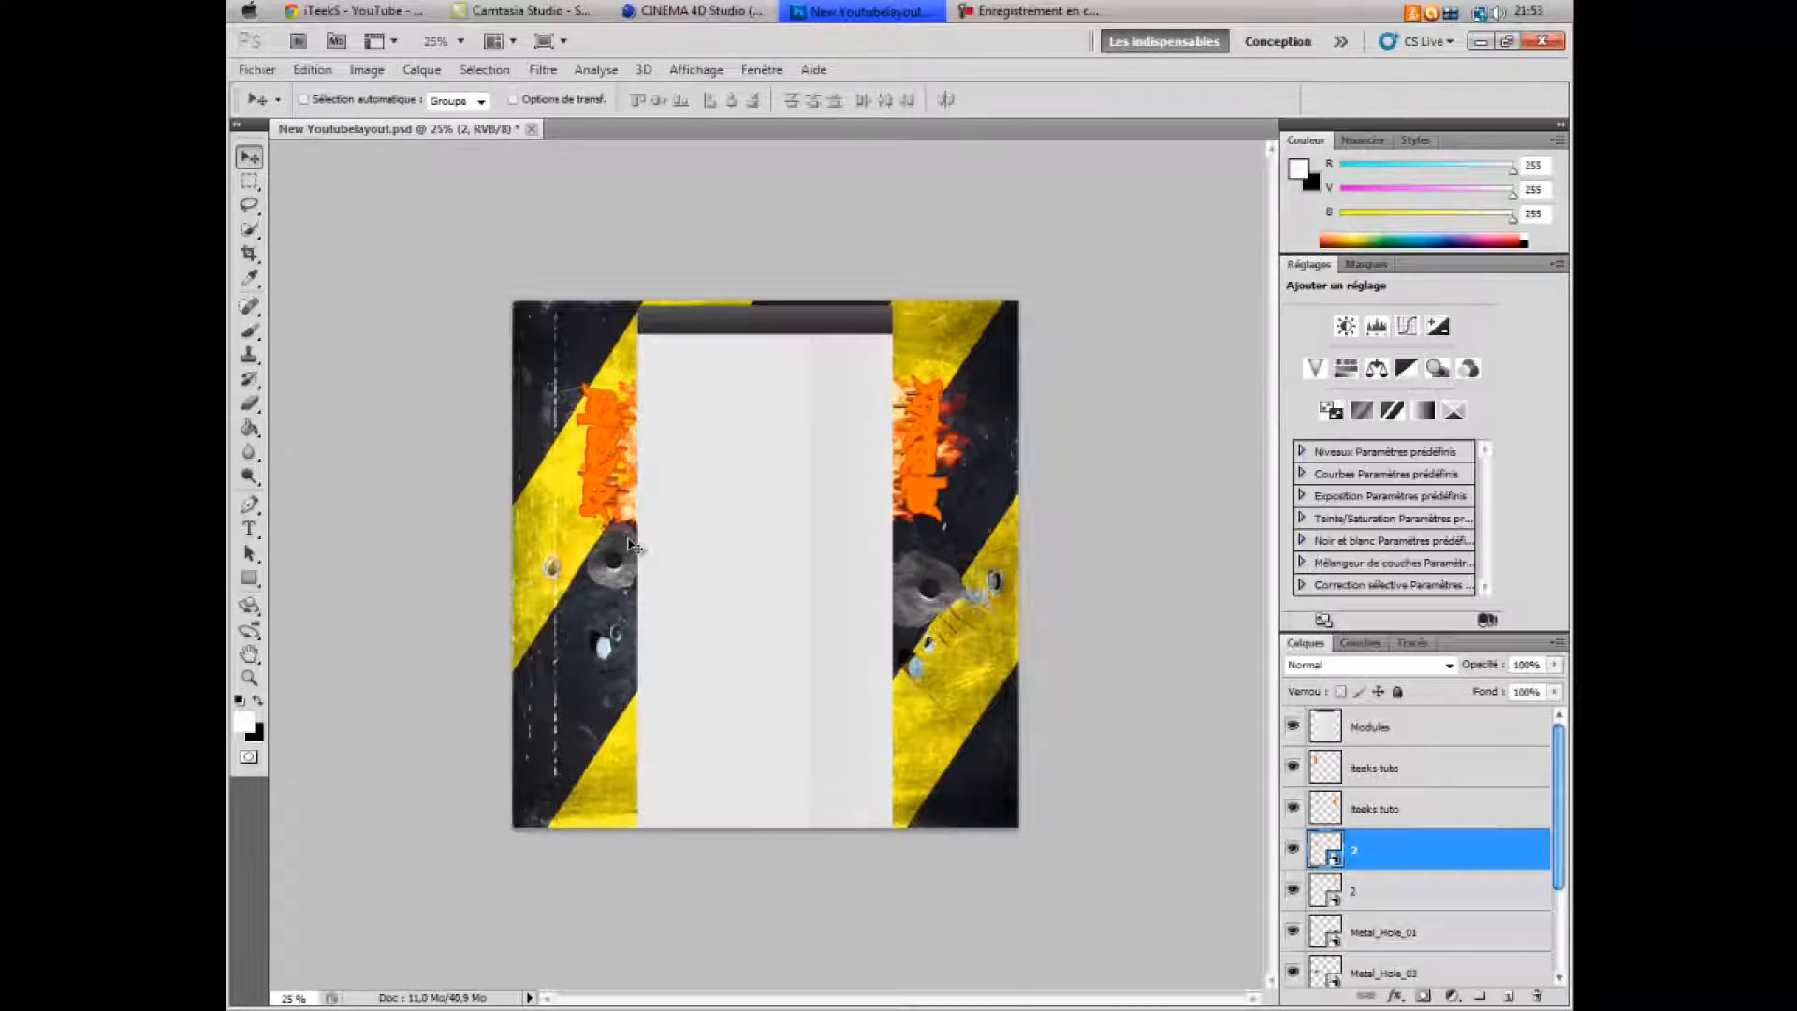
- Look through the Fire and Lights folders of the desktop's gfx pack for another image to import
click(256, 69)
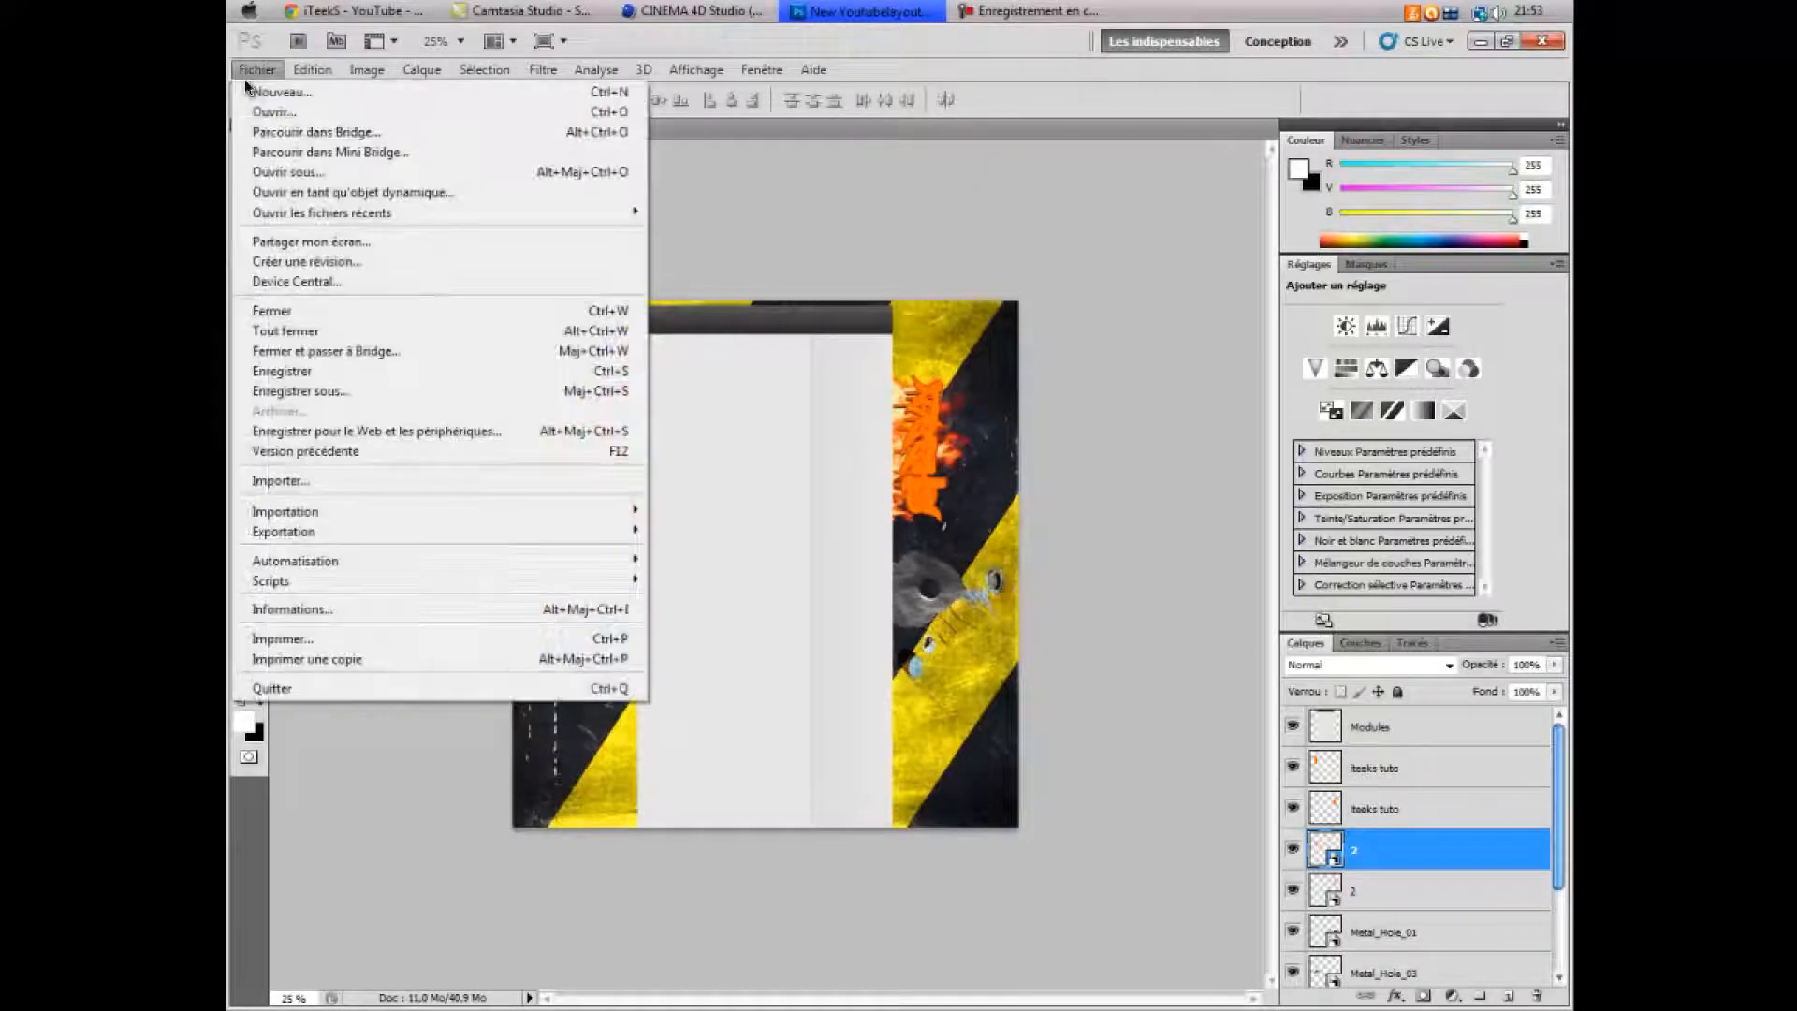
click(299, 447)
drag(1187, 272, 1200, 584)
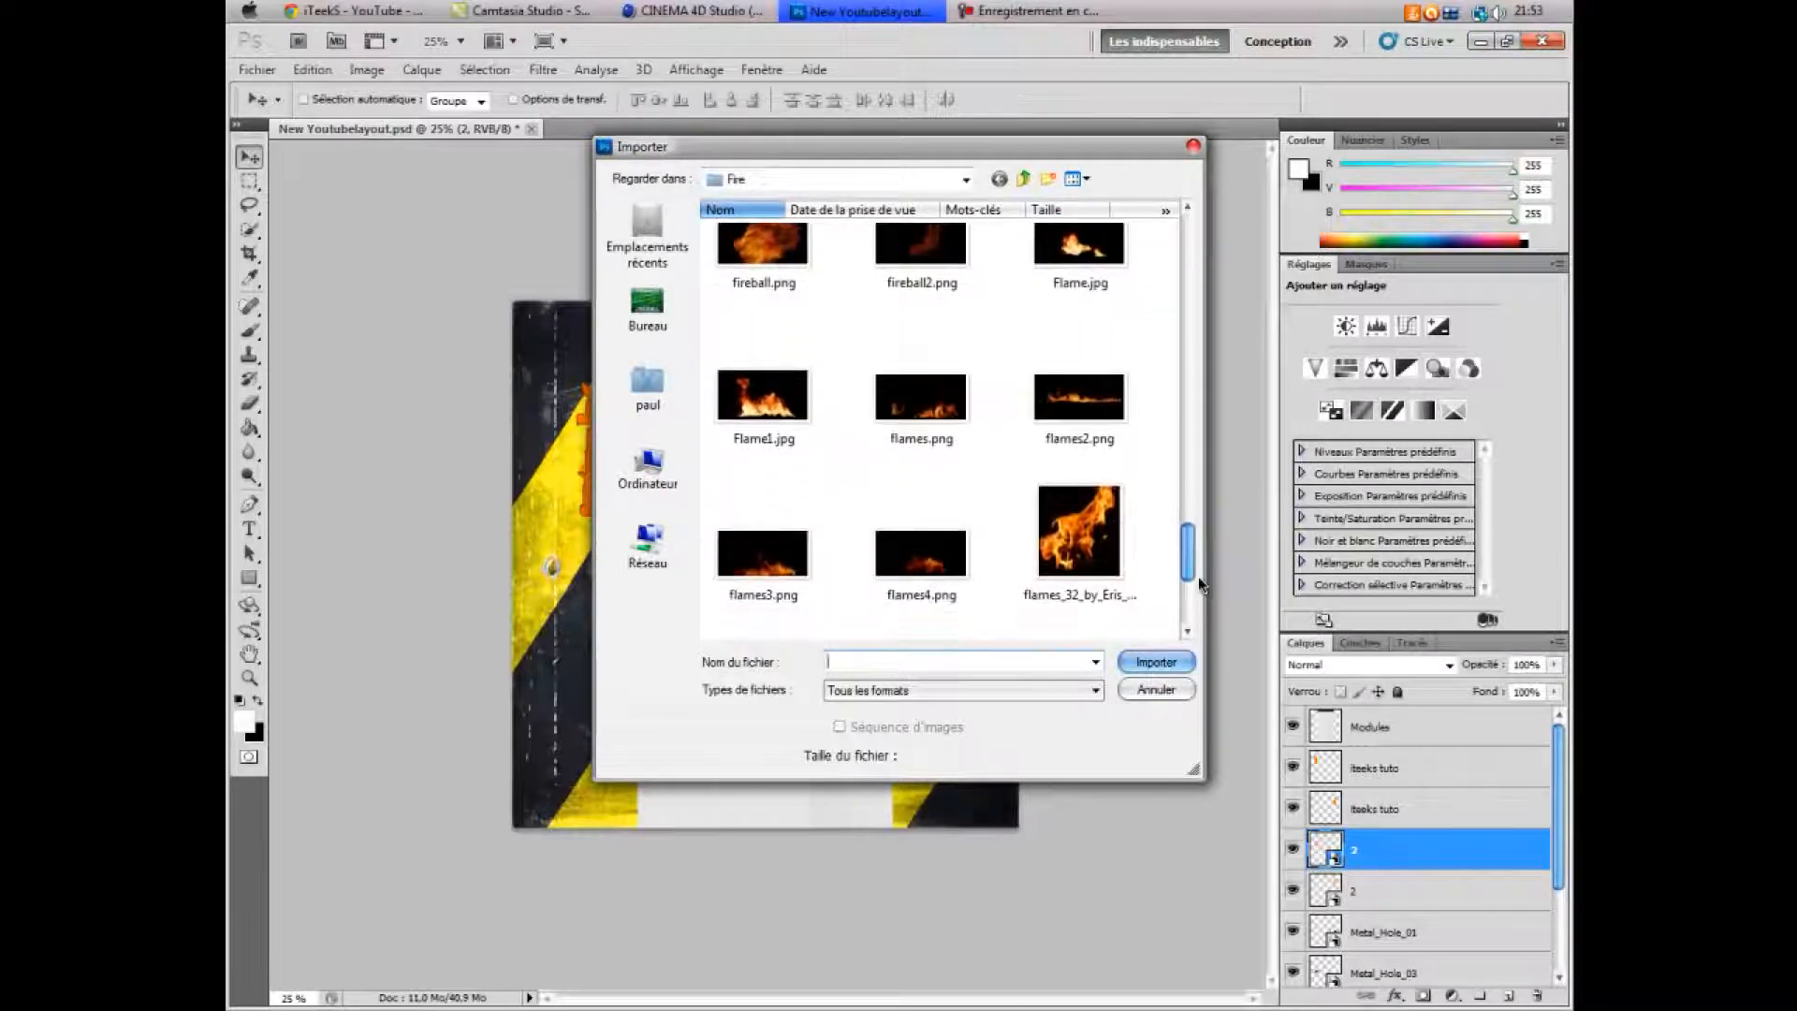
click(648, 309)
double_click(1046, 615)
double_click(776, 382)
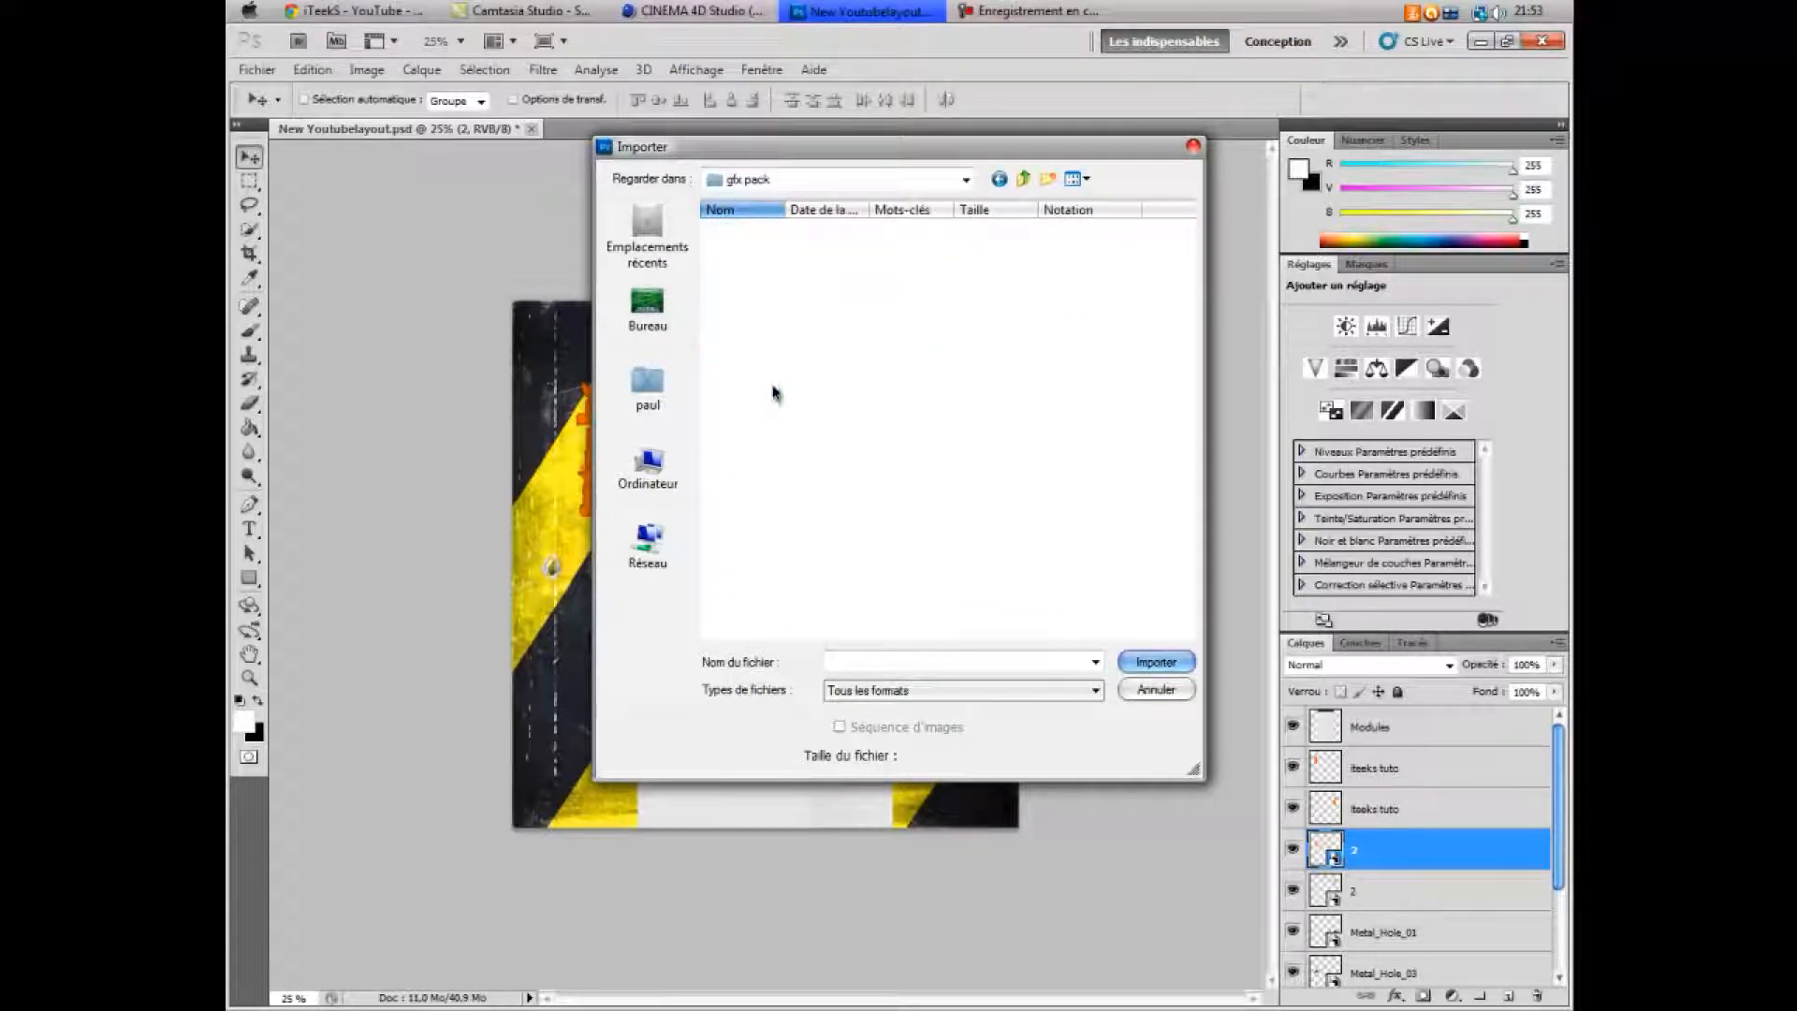
click(1004, 185)
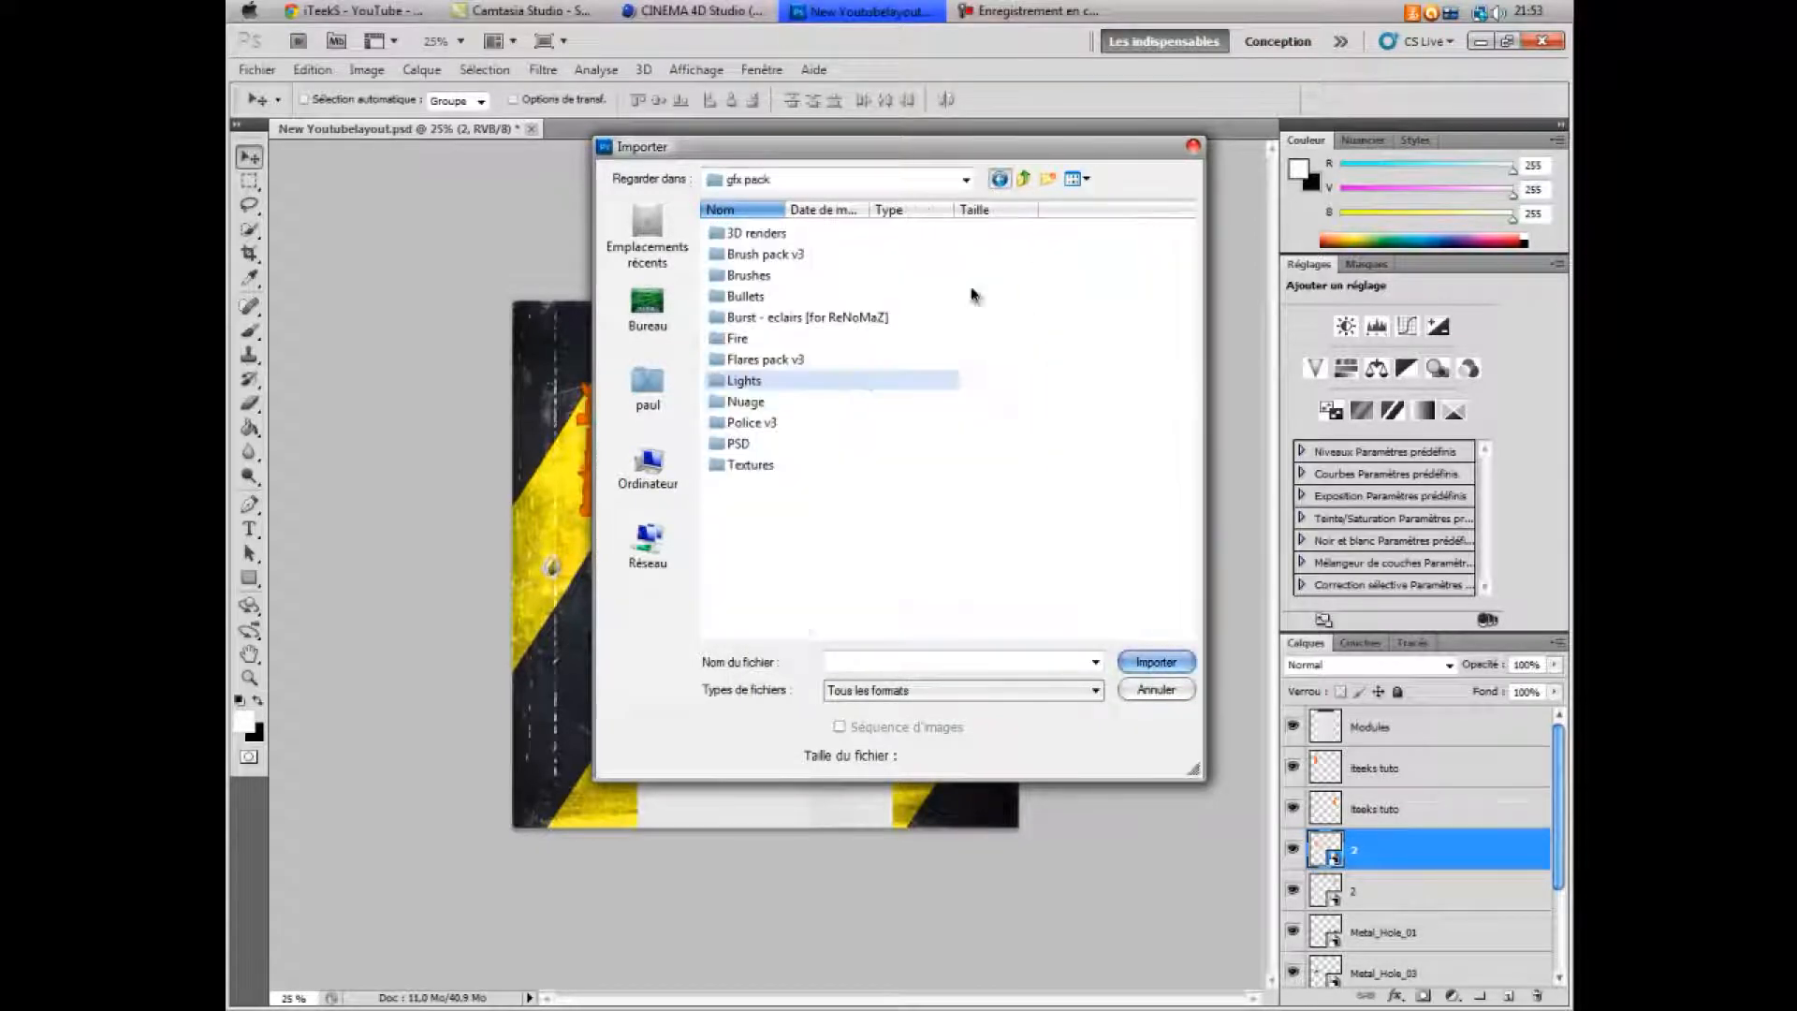
- Examine the images in the gfx pack's 3D renders folder for a suitable decoration
scroll(936, 421, down, 5)
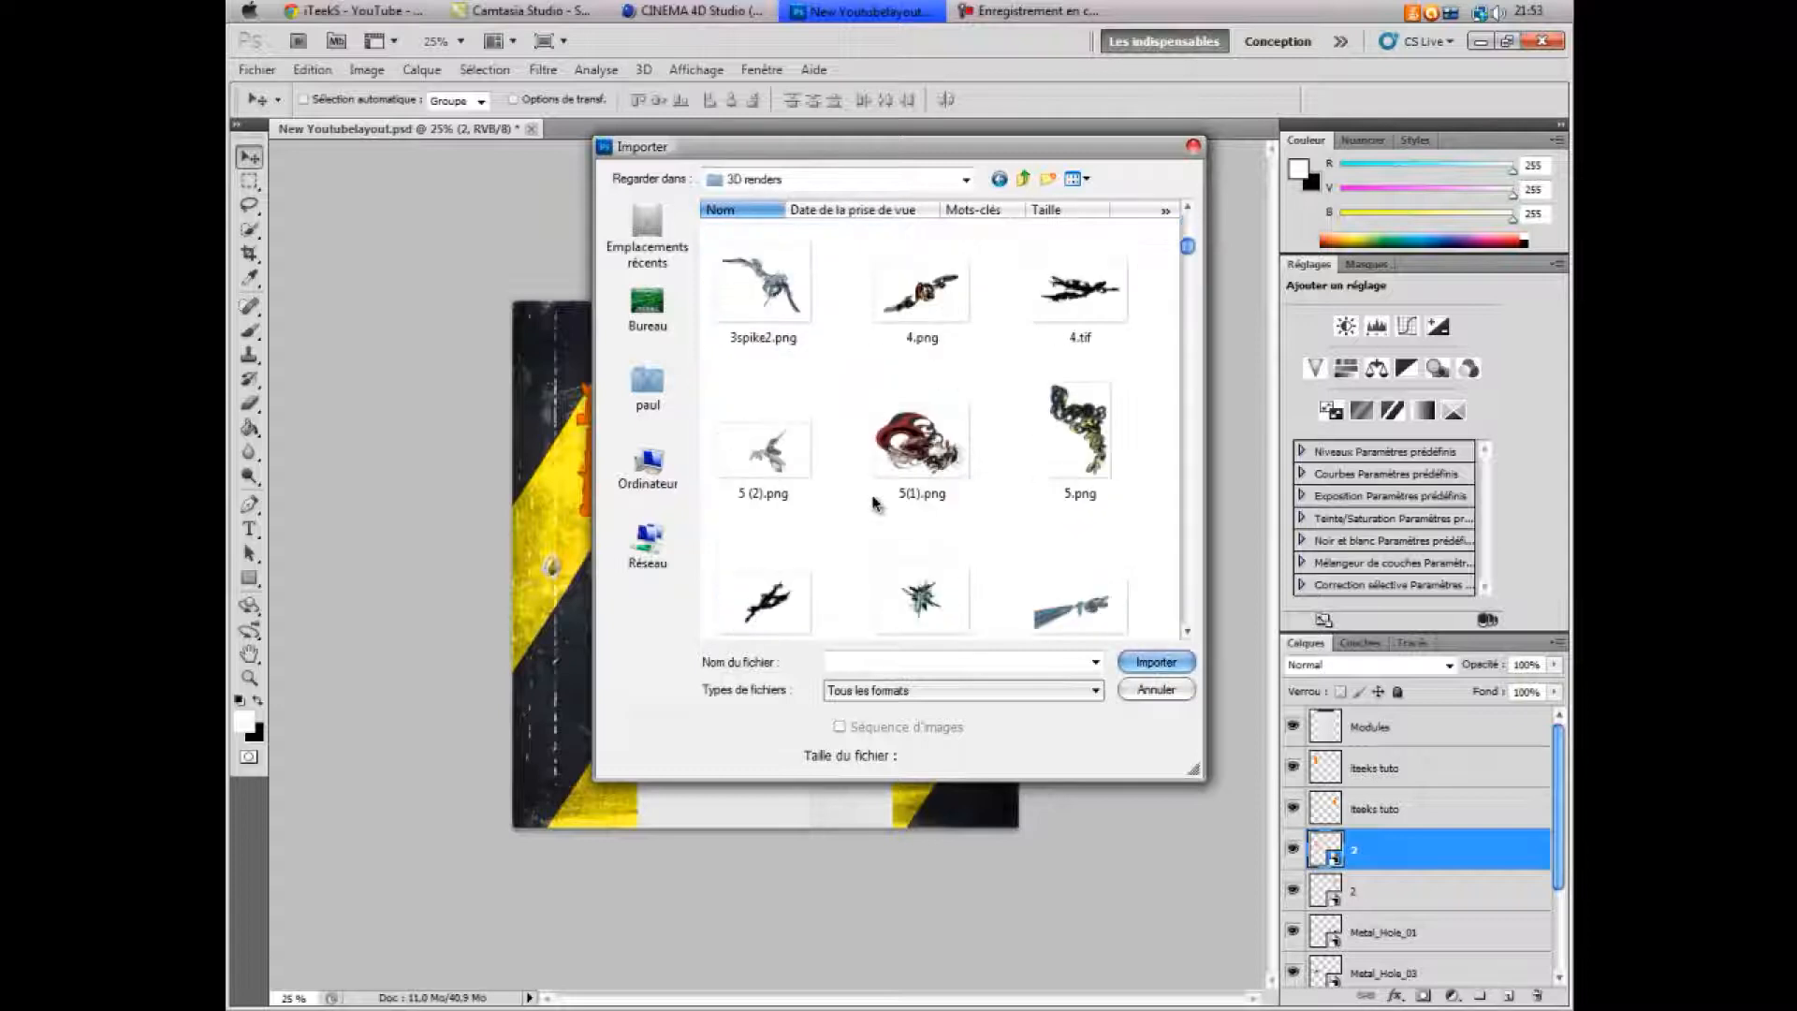
scroll(998, 518, down, 3)
scroll(998, 515, down, 3)
scroll(754, 468, down, 5)
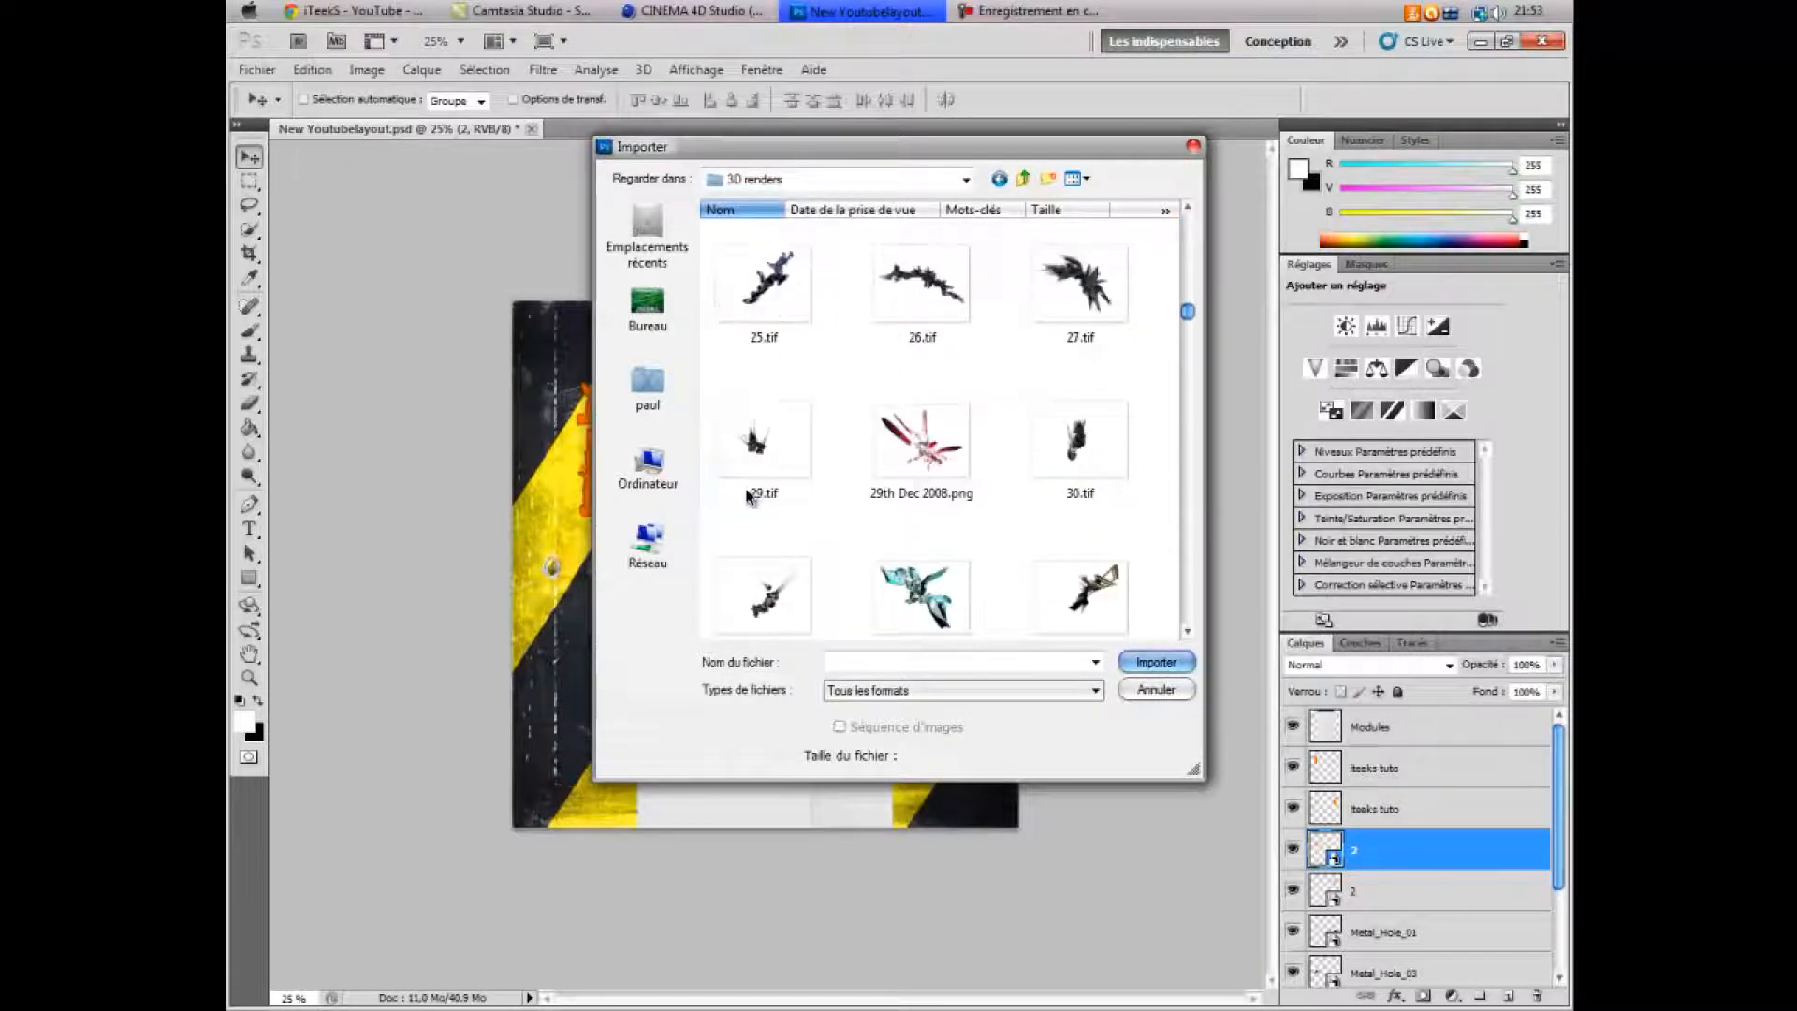
scroll(950, 515, down, 3)
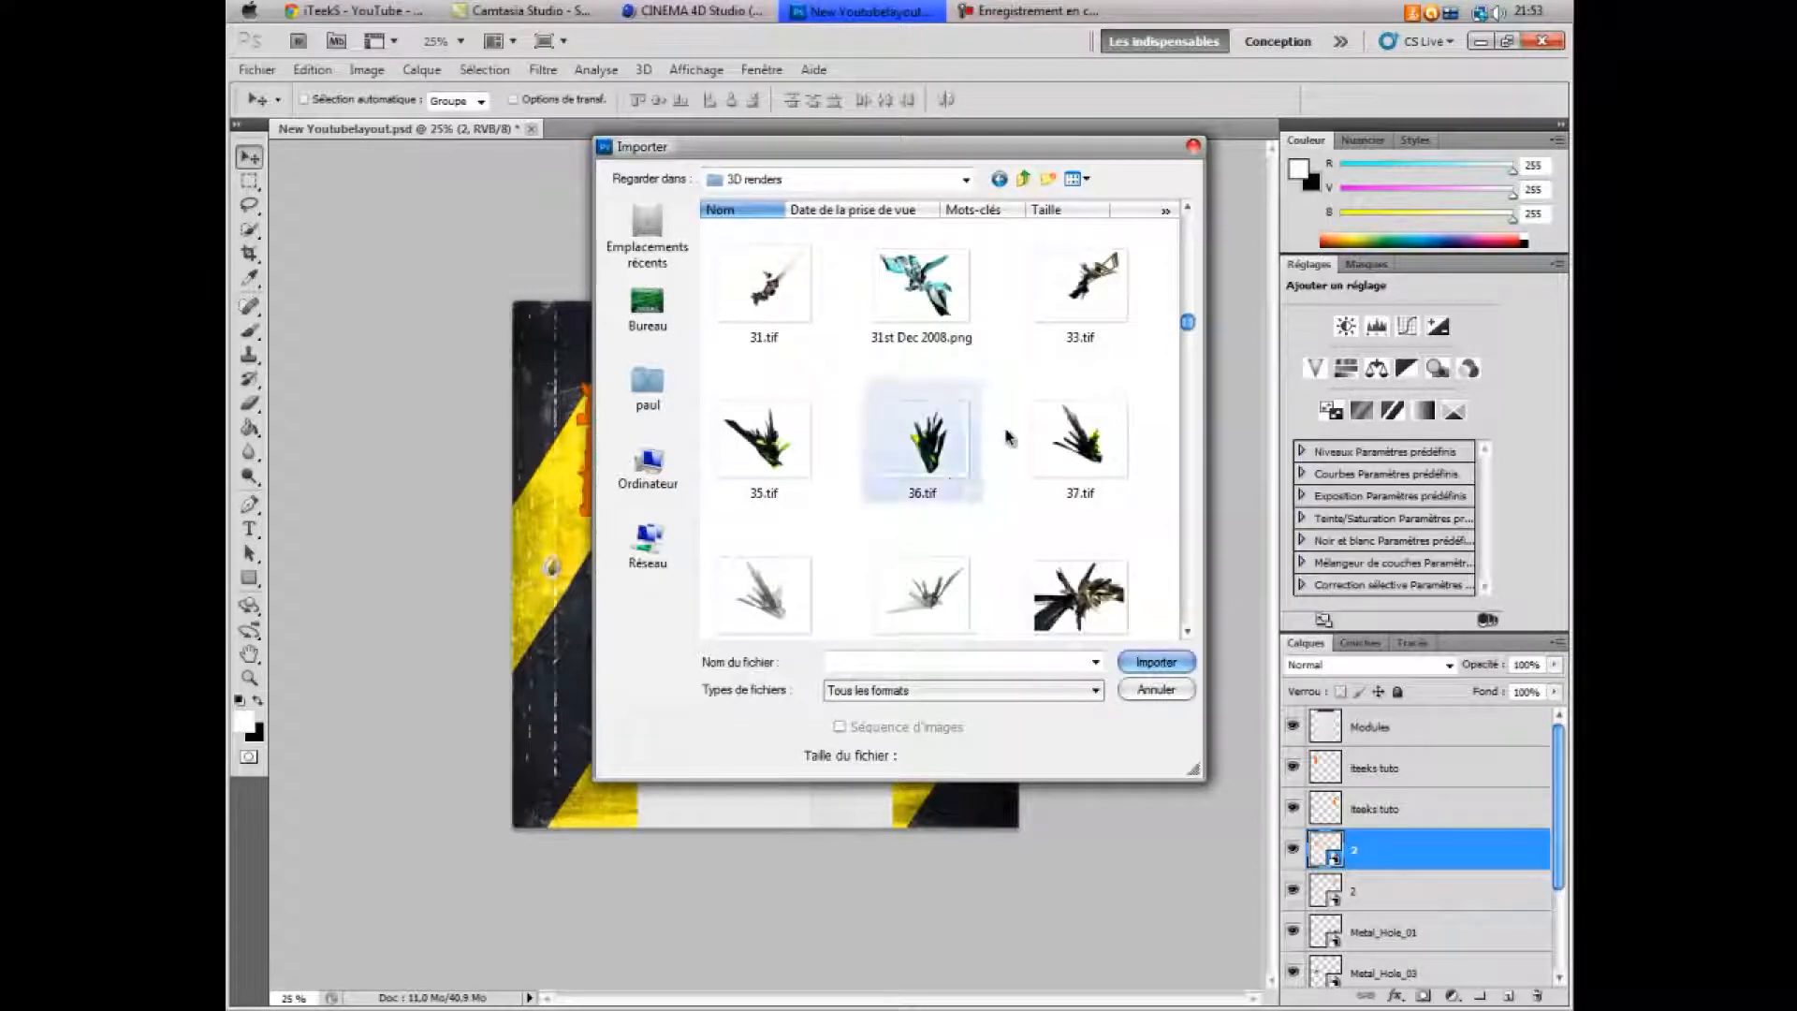
scroll(1020, 468, down, 3)
scroll(1023, 501, down, 2)
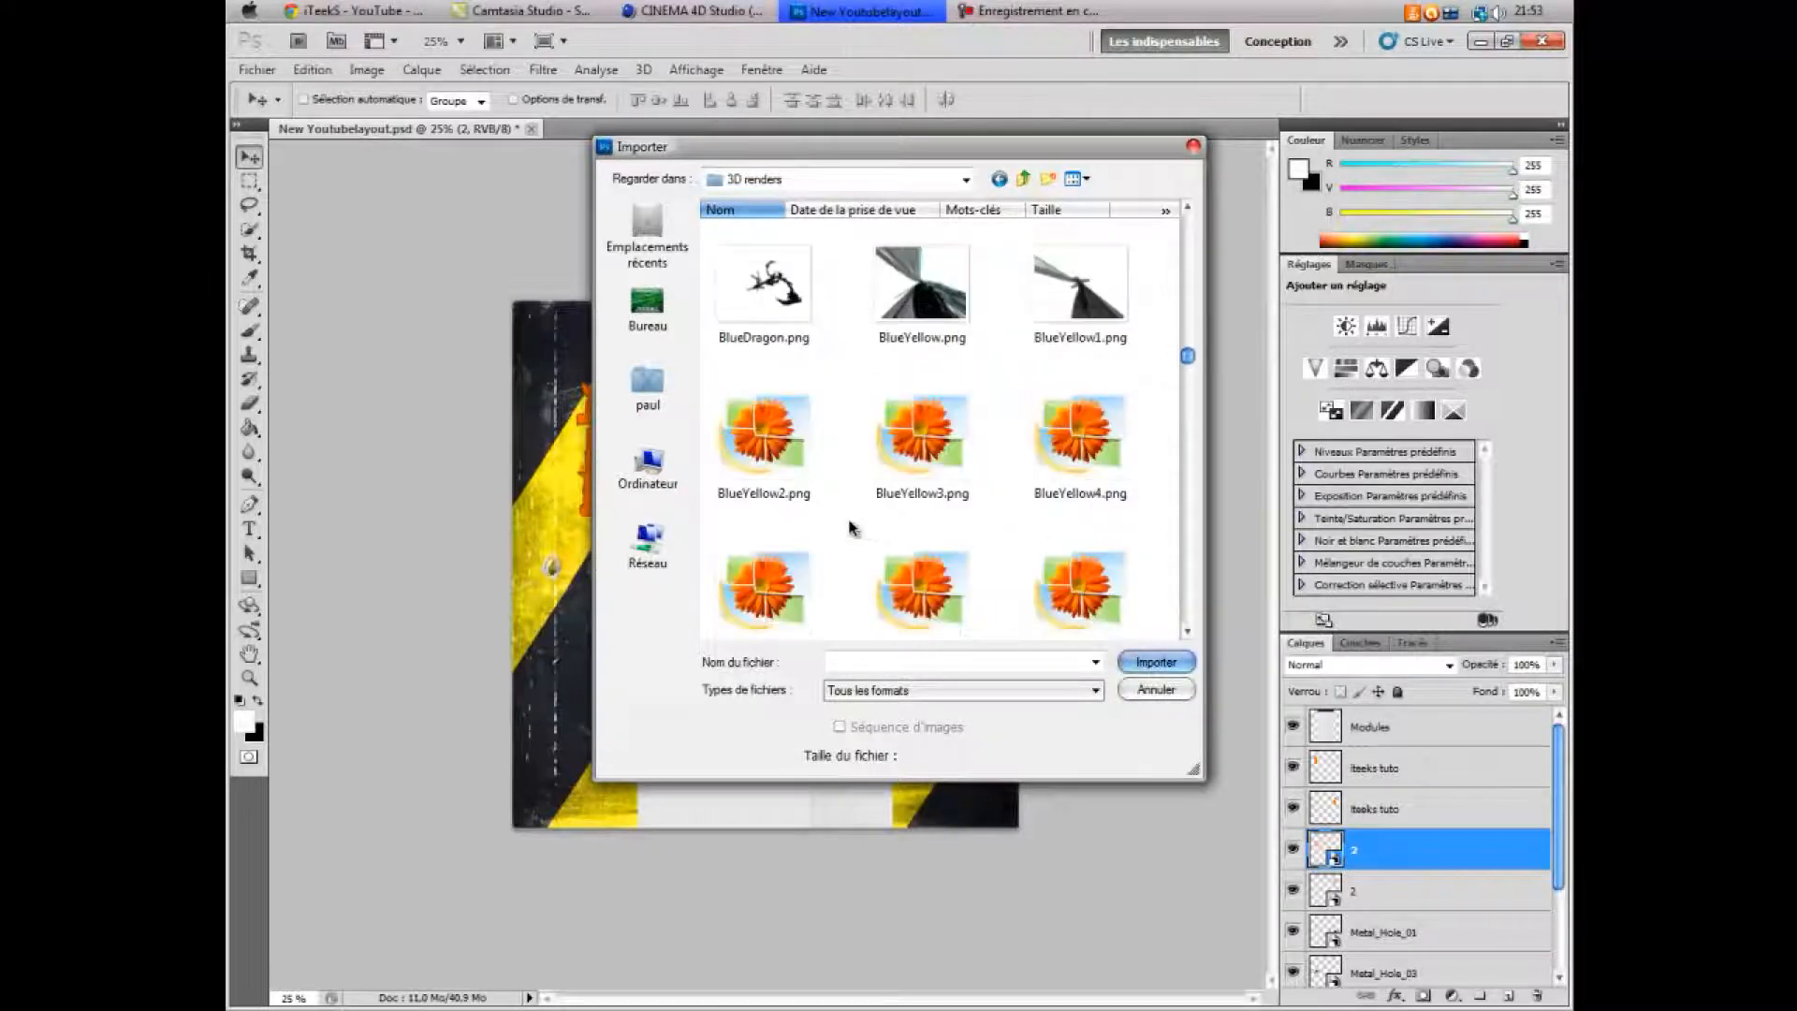
scroll(847, 529, up, 4)
scroll(819, 534, down, 3)
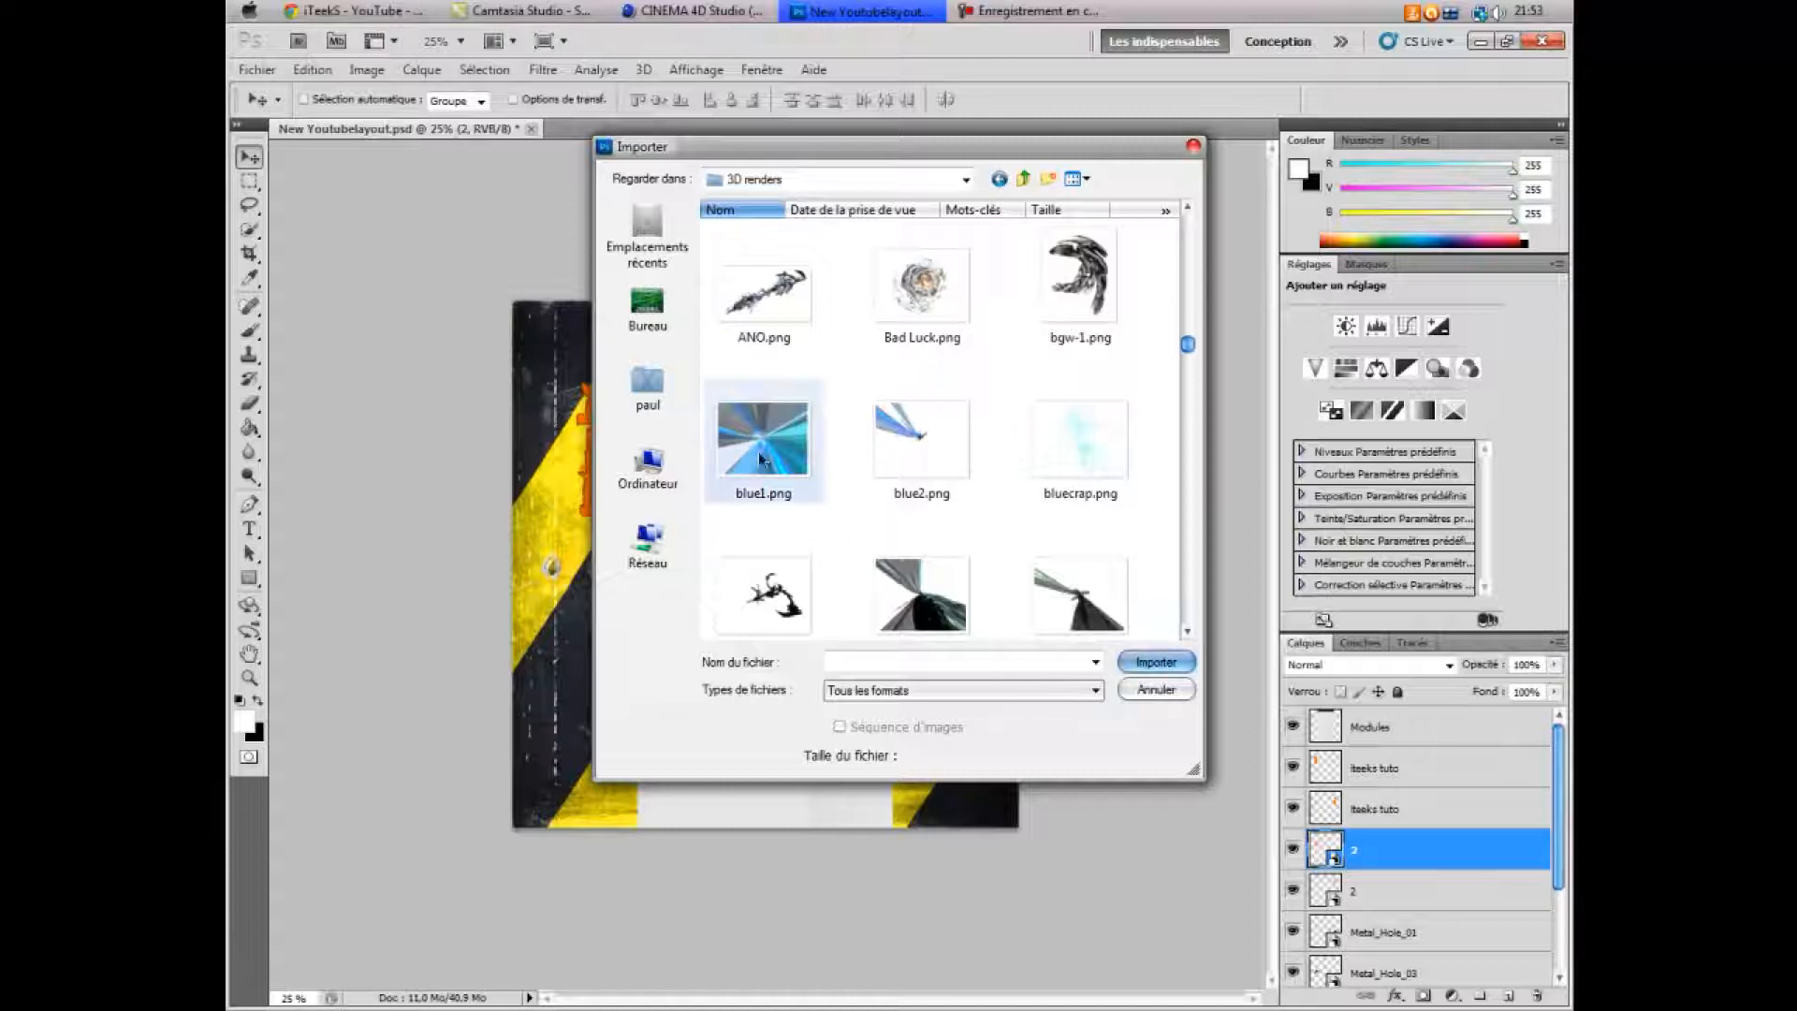
scroll(827, 530, down, 4)
scroll(823, 535, down, 3)
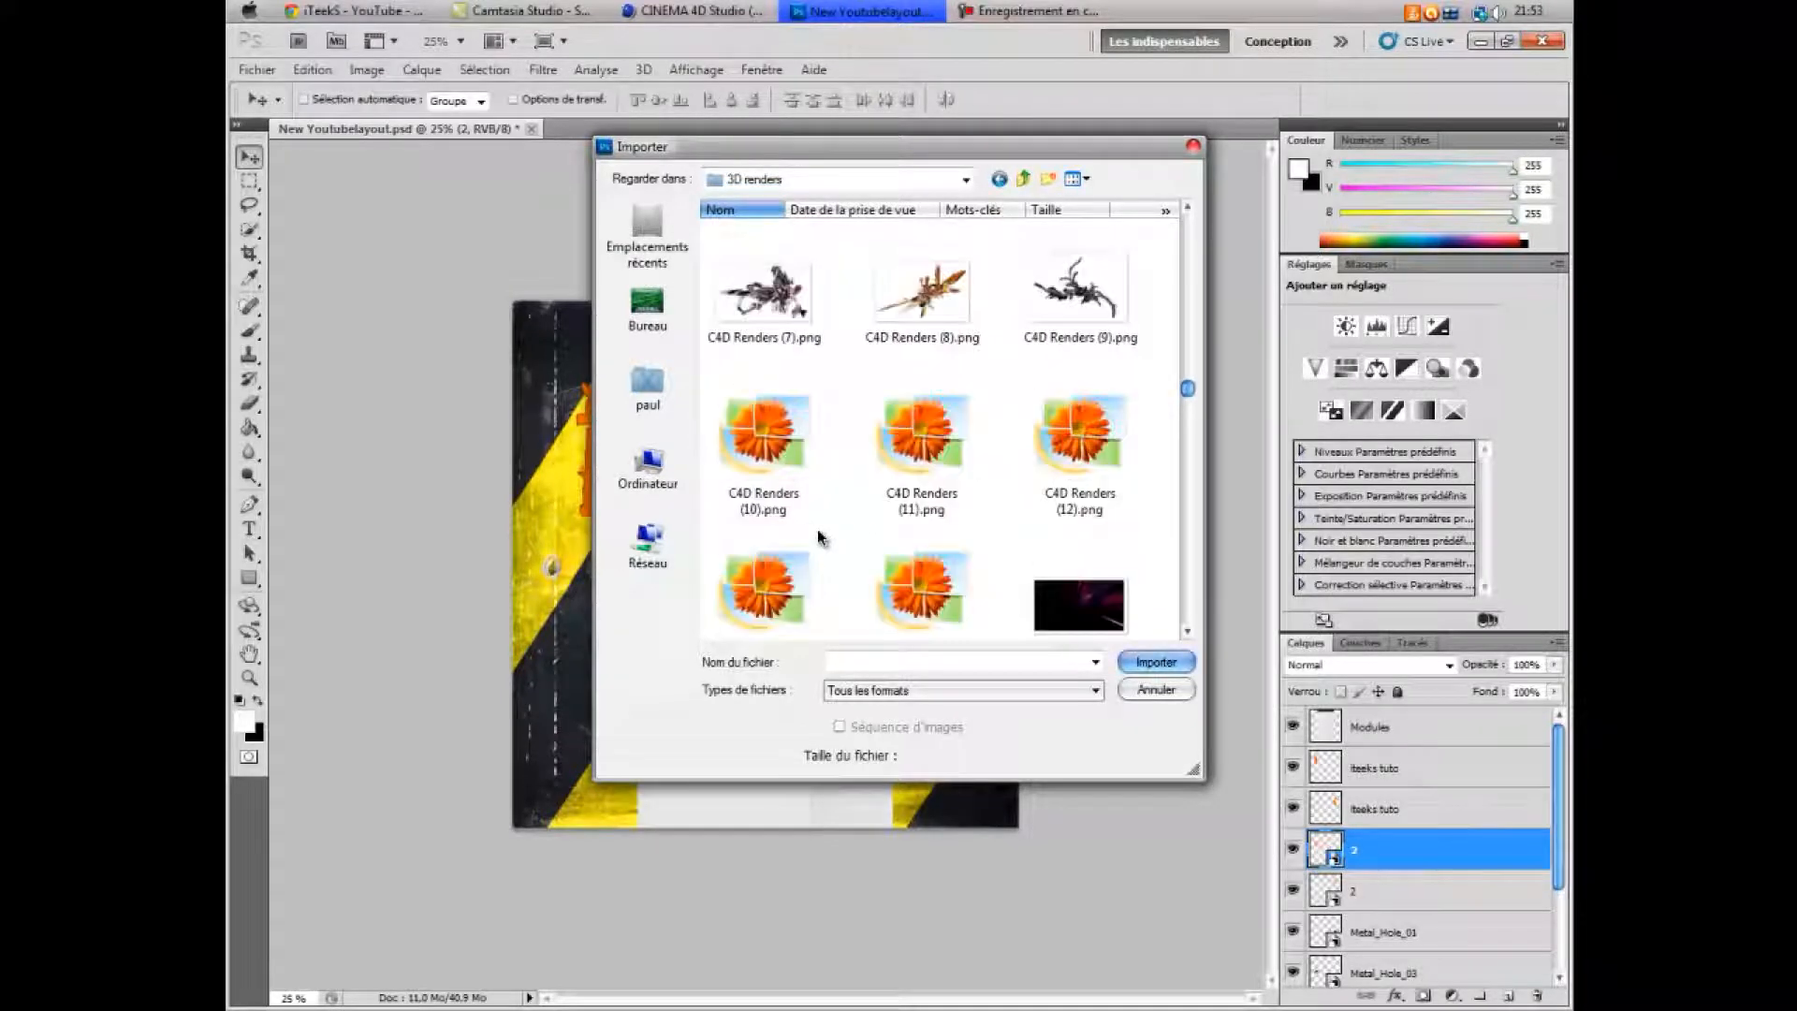
scroll(814, 540, down, 2)
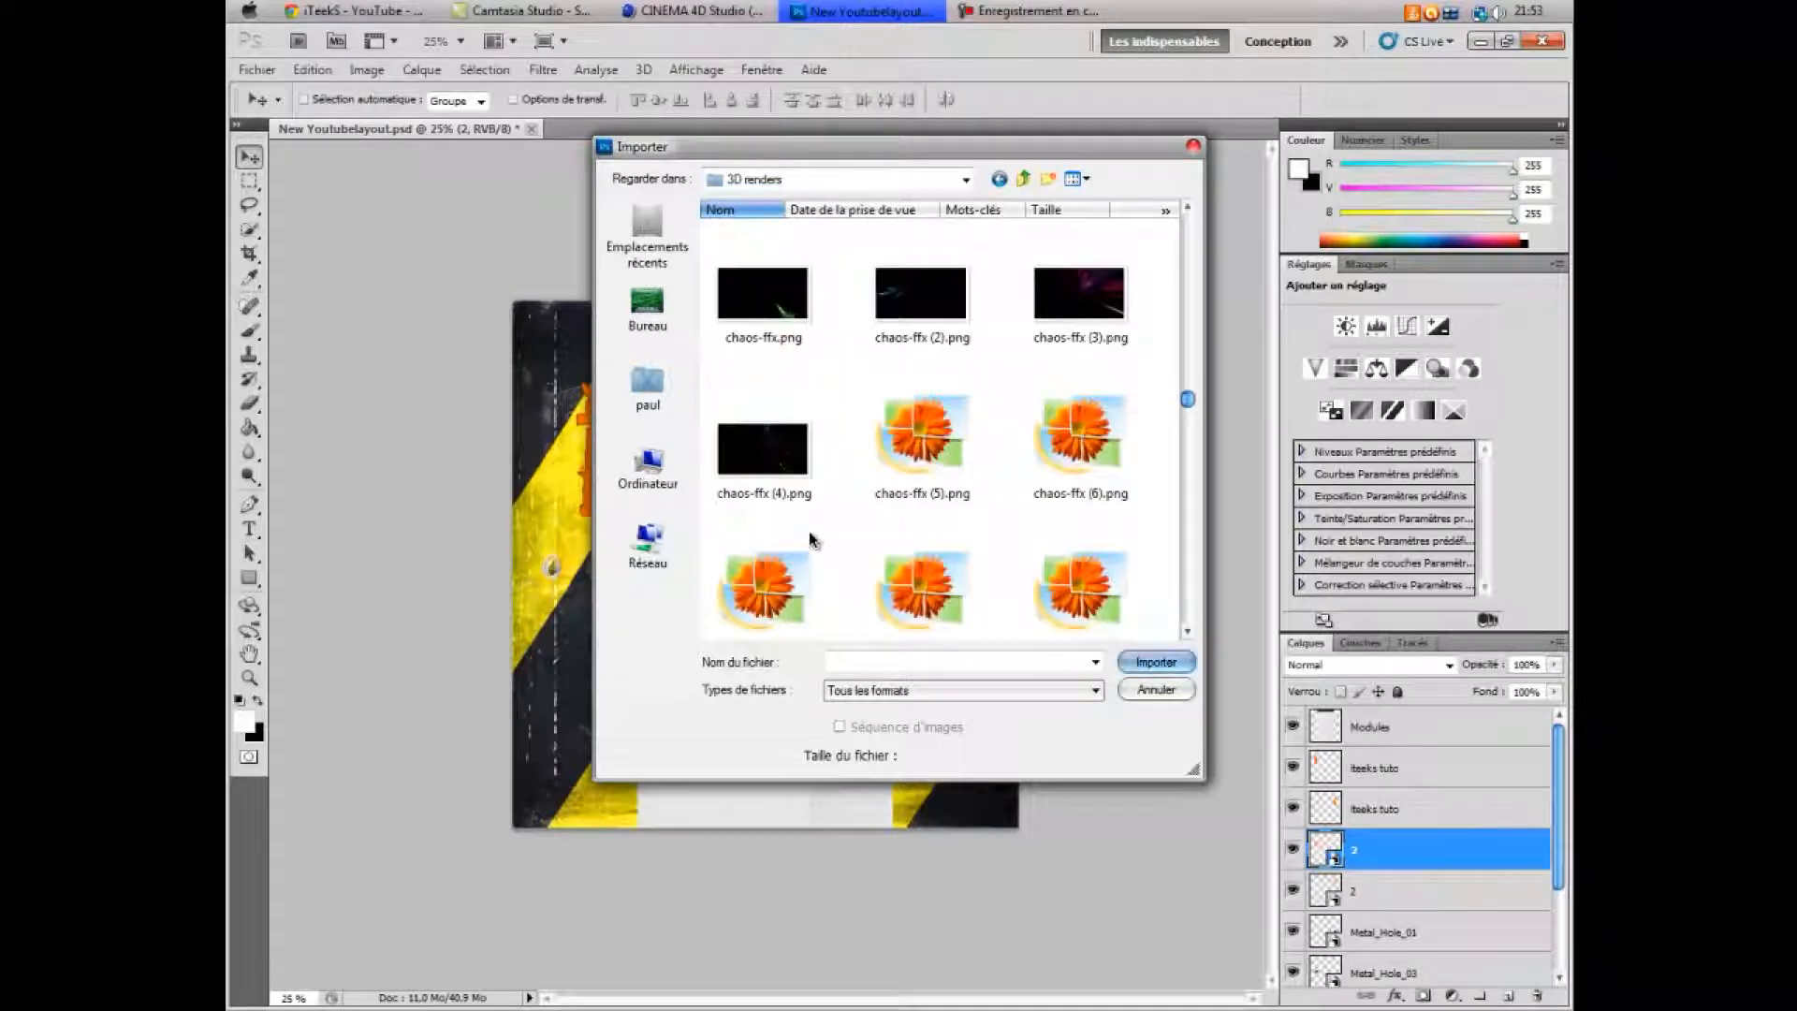
scroll(810, 536, up, 3)
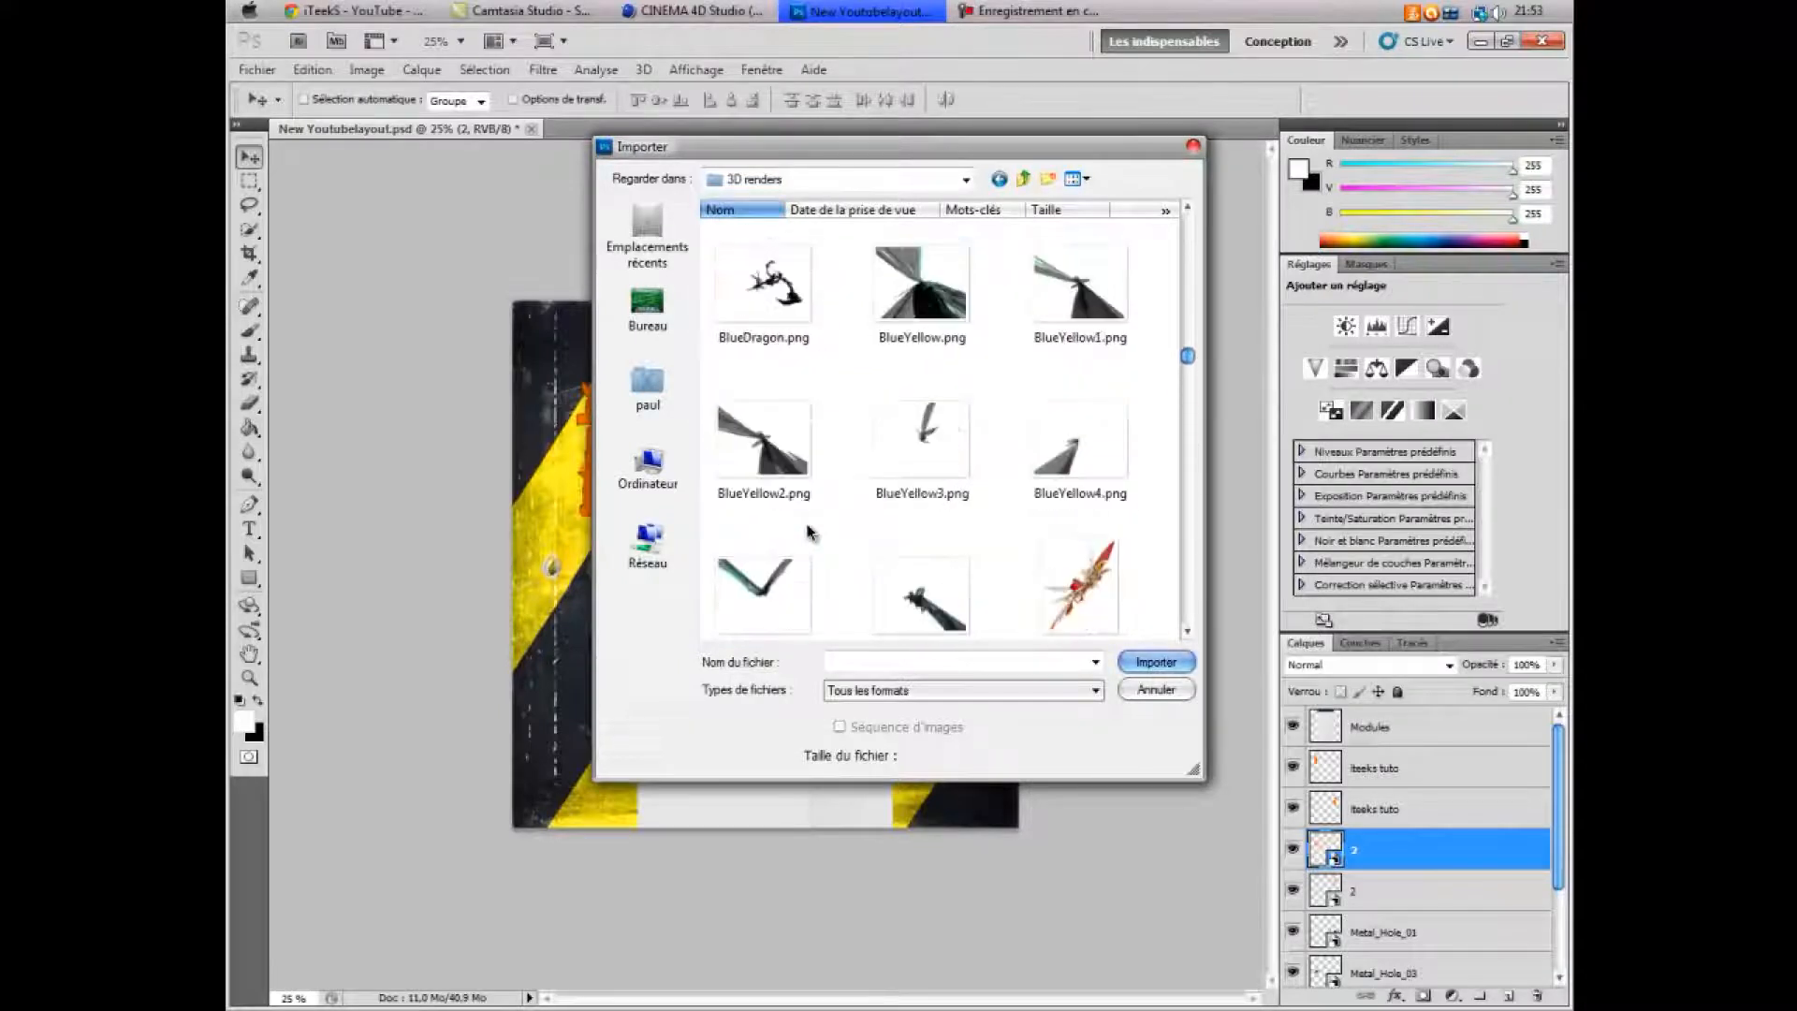
- Check the PSD, Police v3, Bullets and Burst - eclairs folders of the gfx pack, and close the import dialog without choosing a file
click(648, 309)
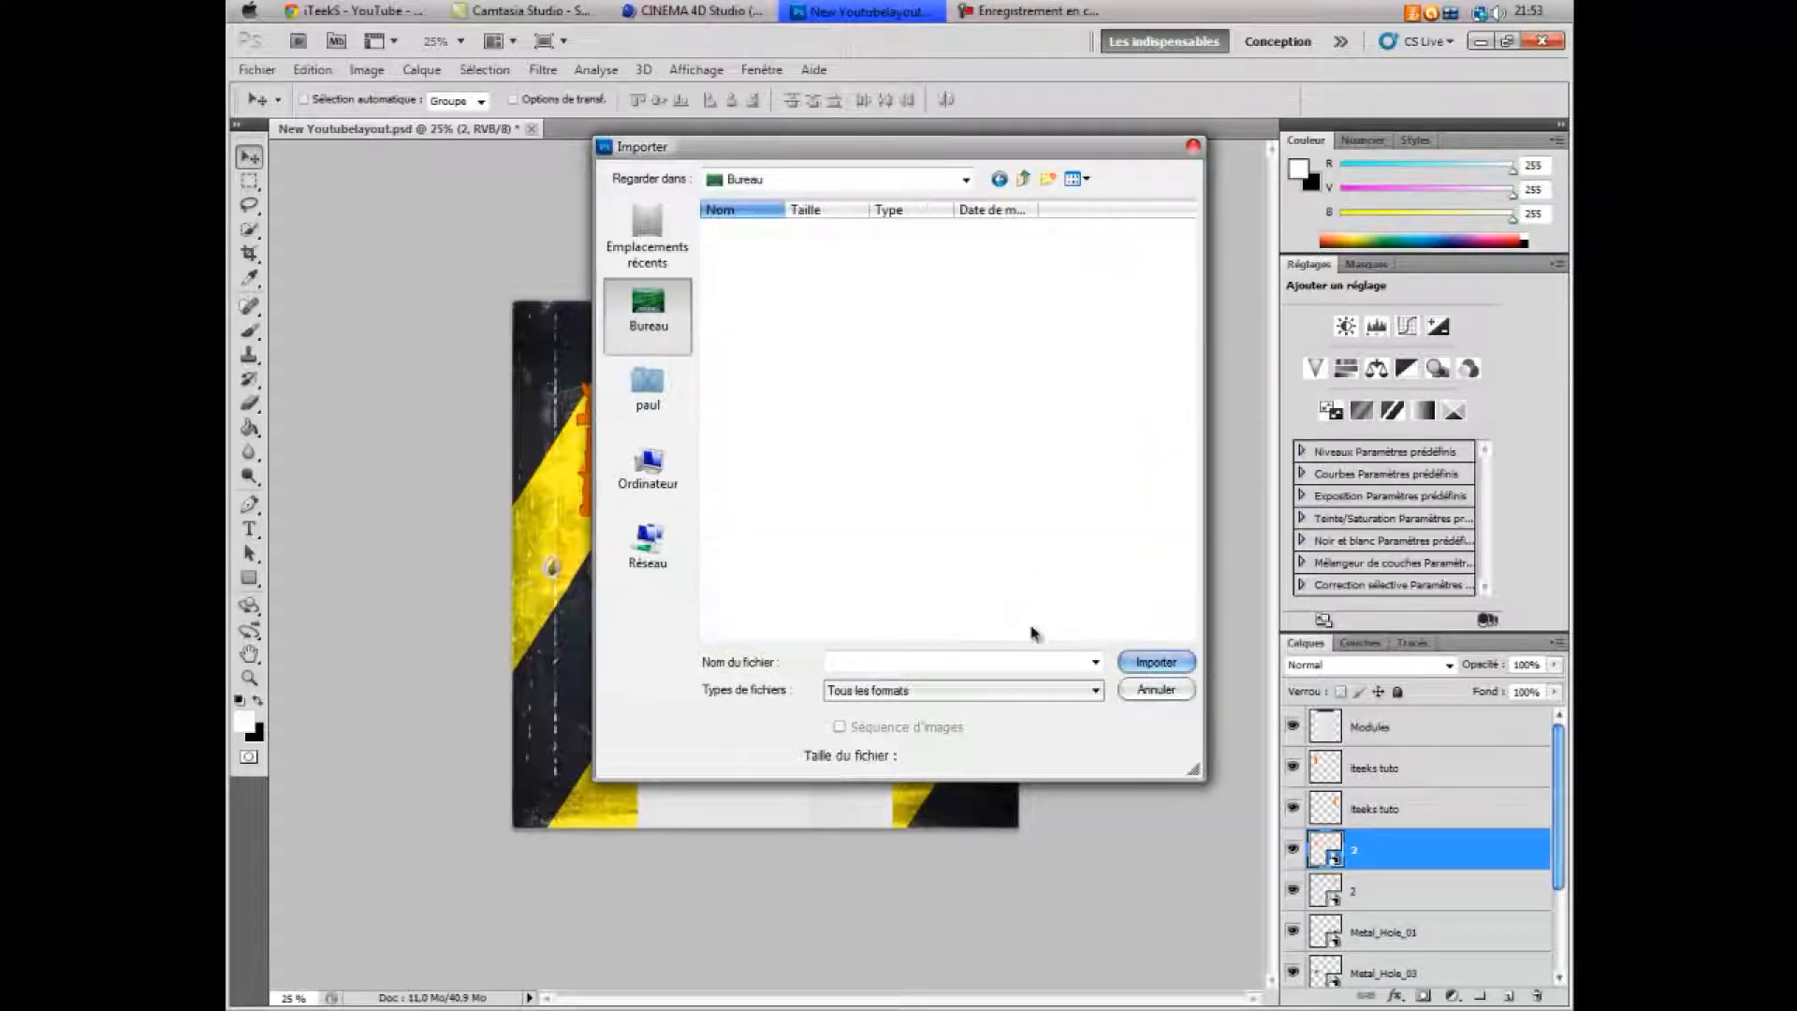
double_click(980, 610)
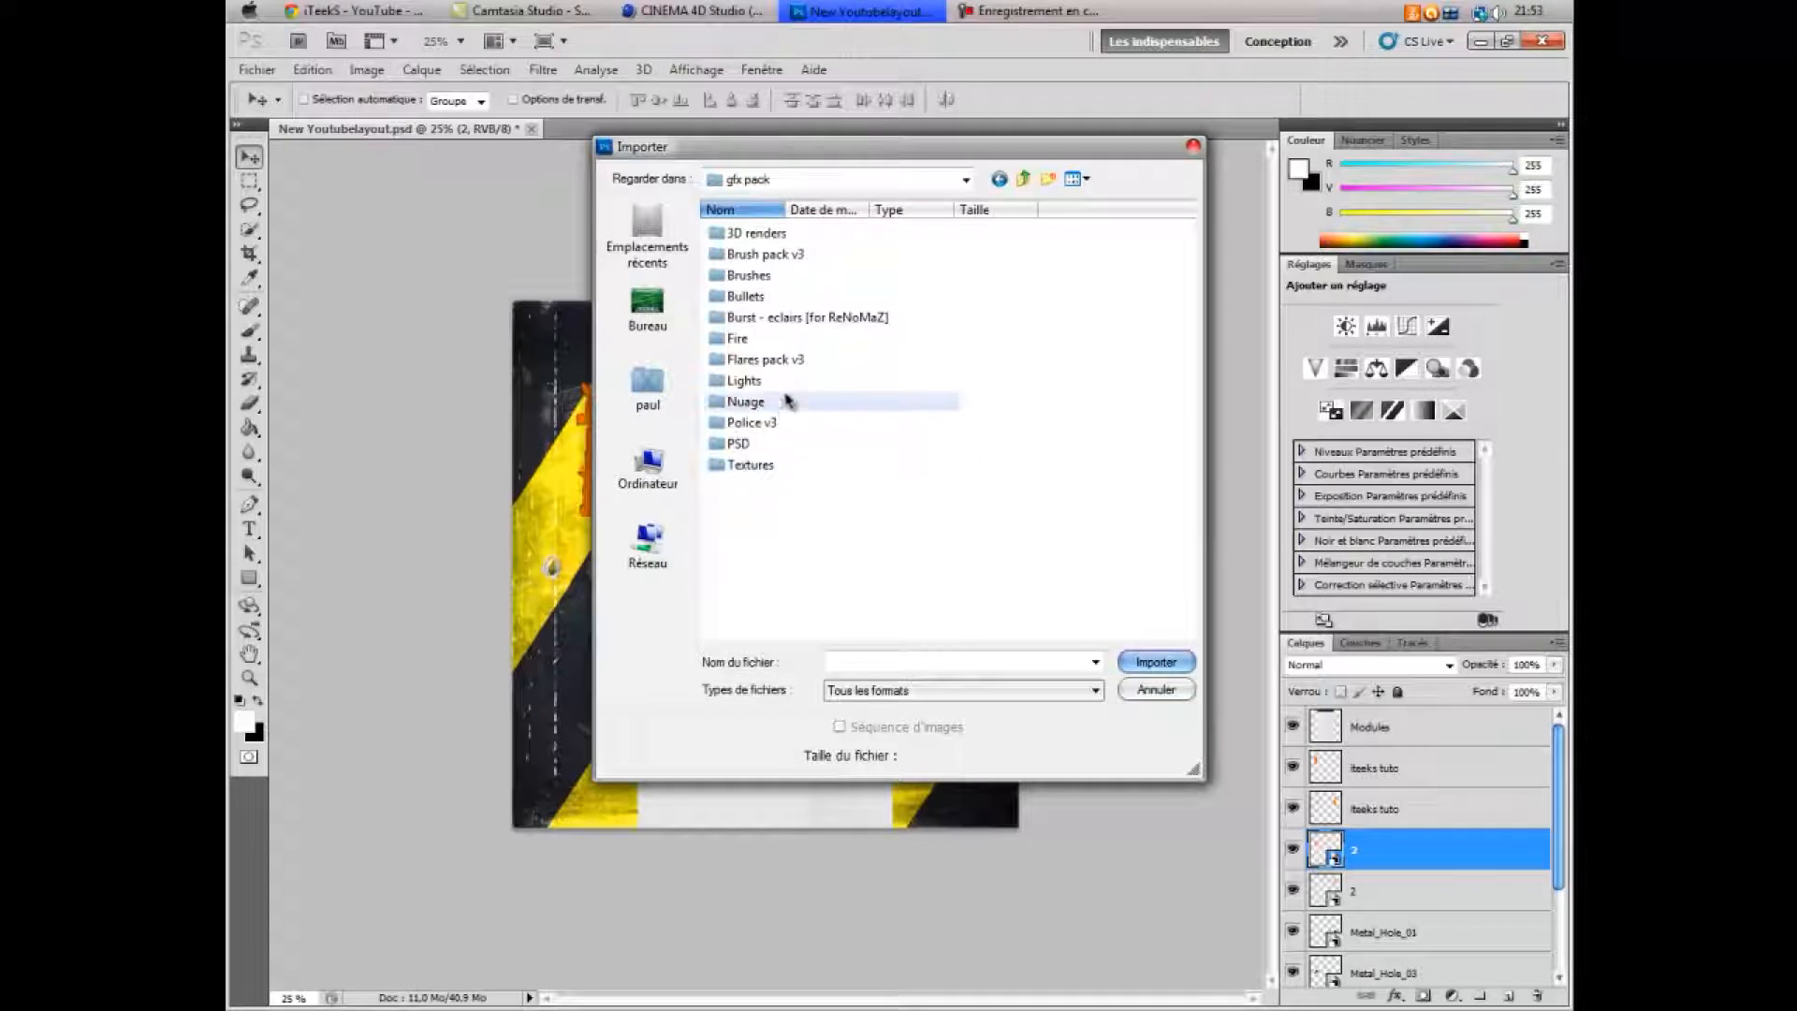
double_click(765, 445)
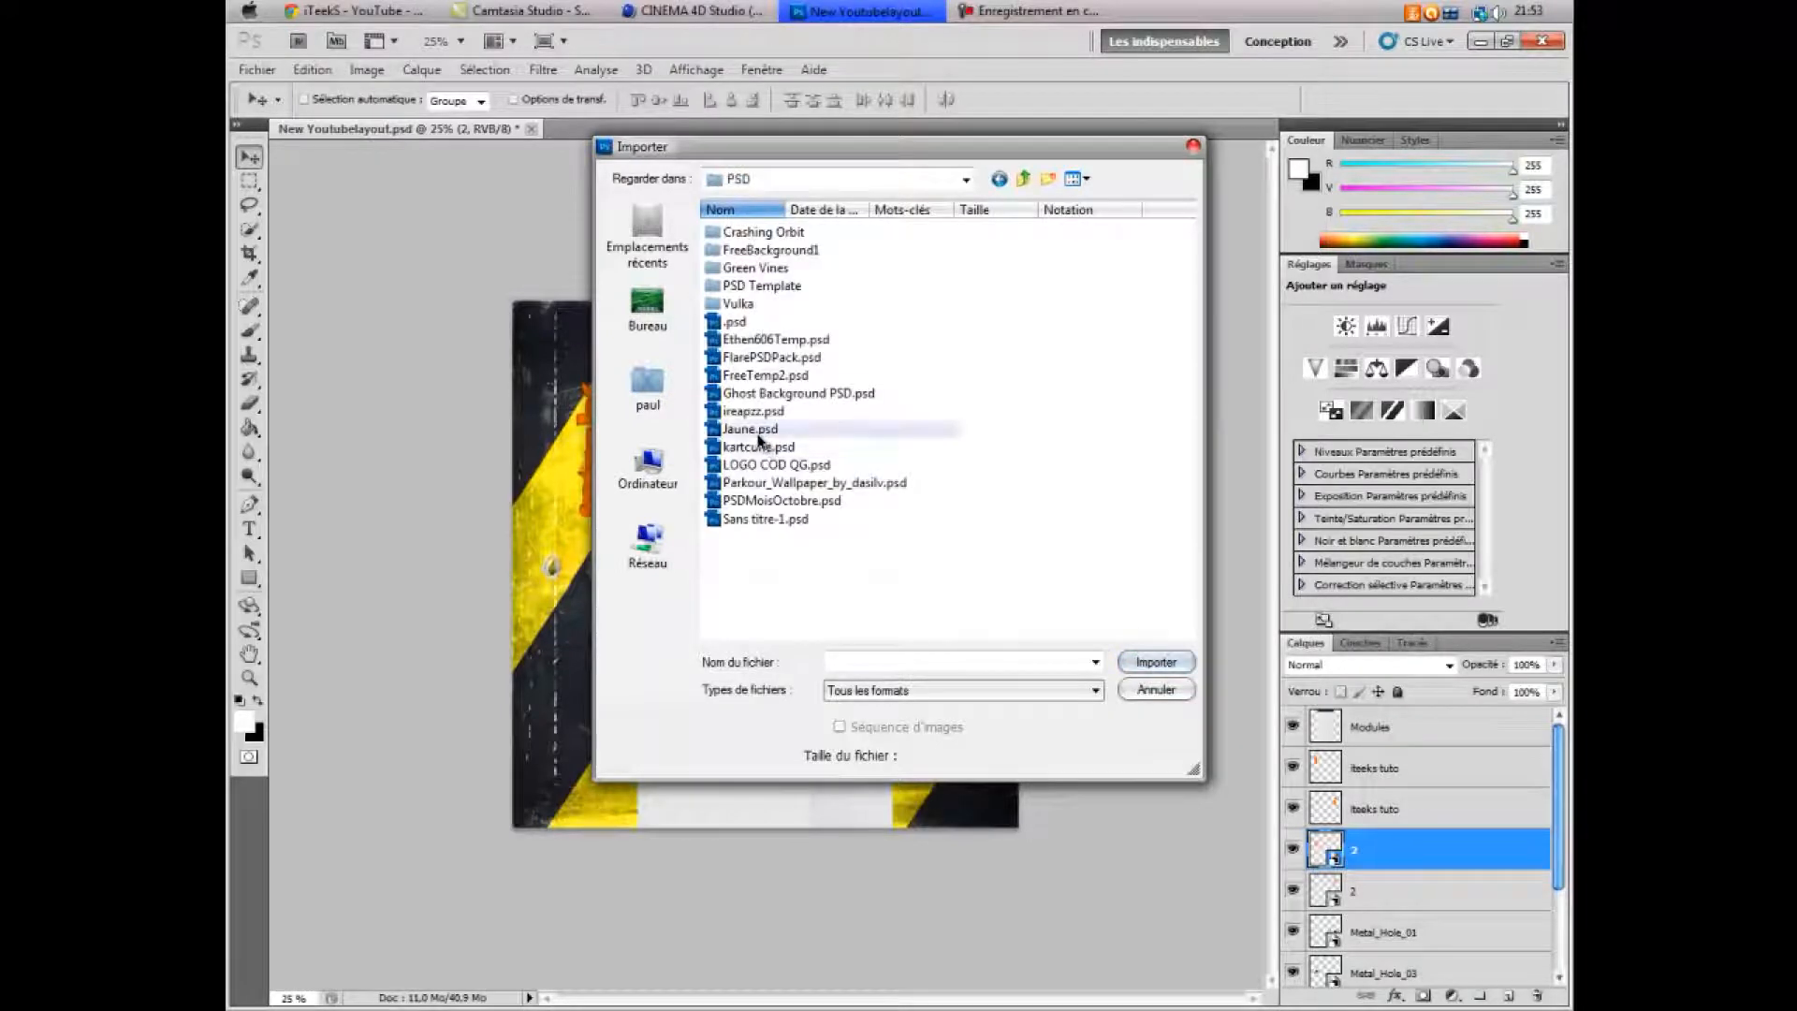
click(999, 179)
double_click(718, 426)
scroll(859, 498, down, 10)
click(999, 179)
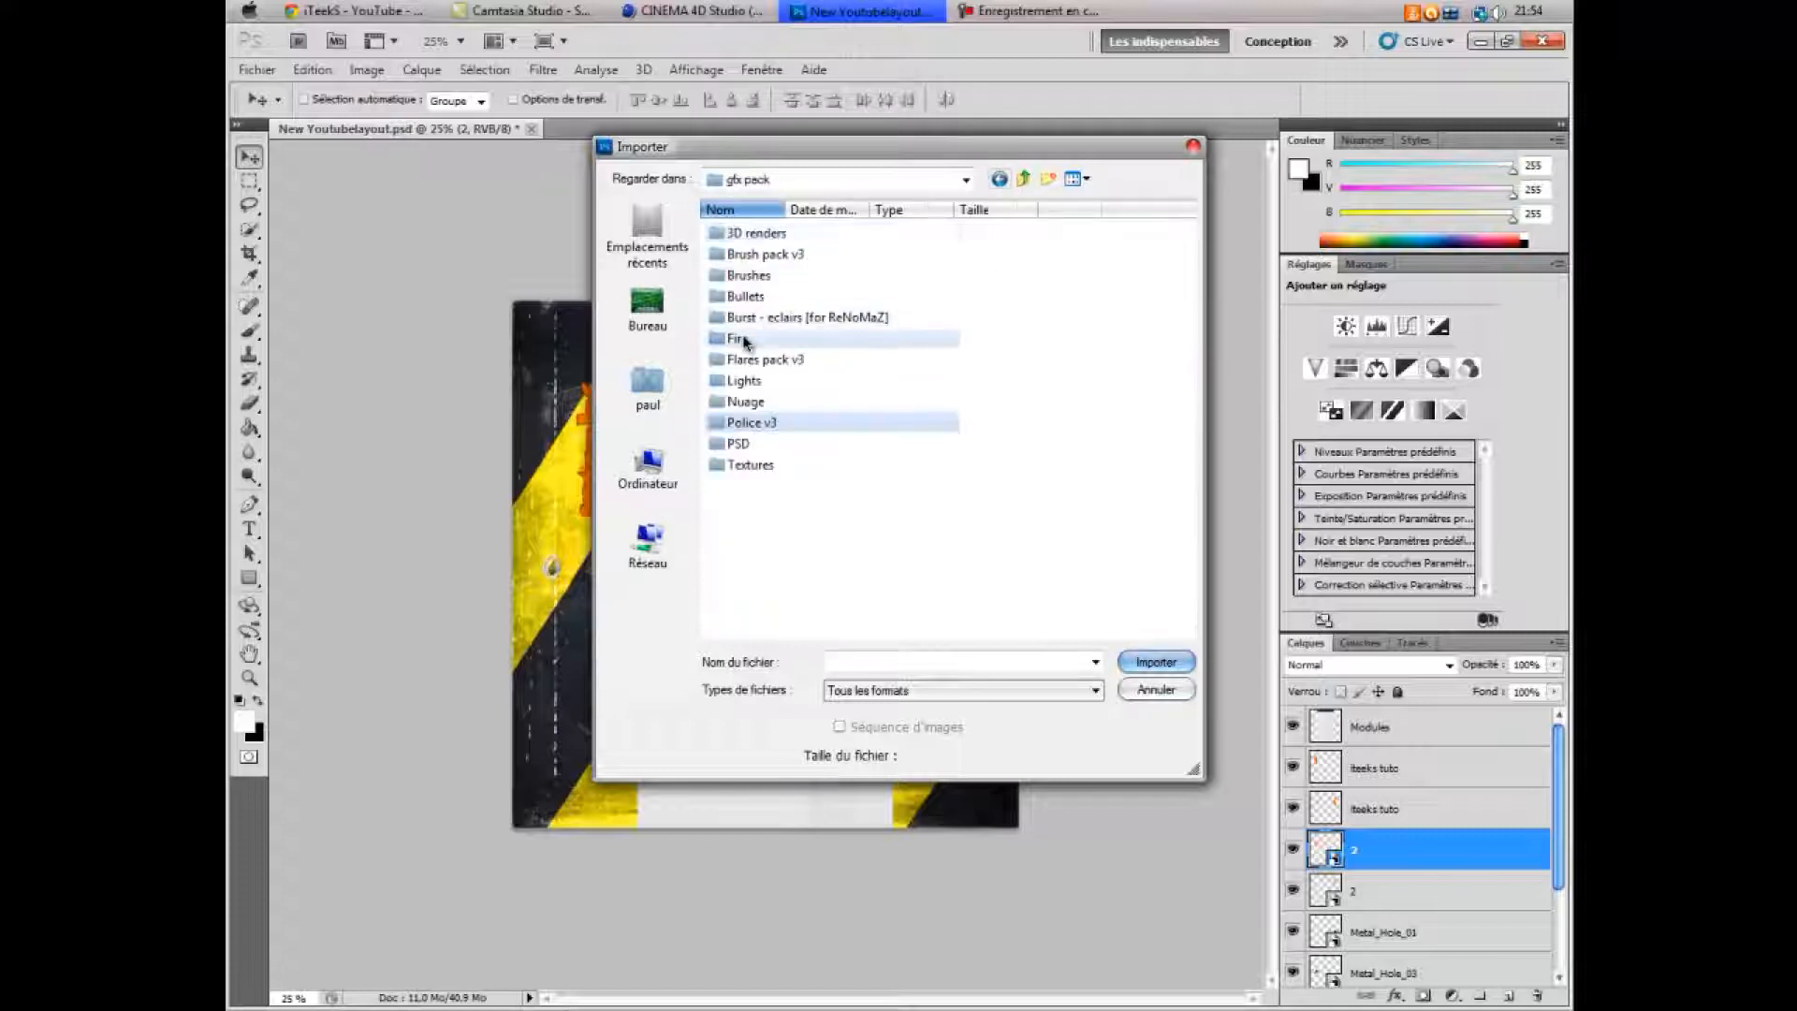
double_click(747, 293)
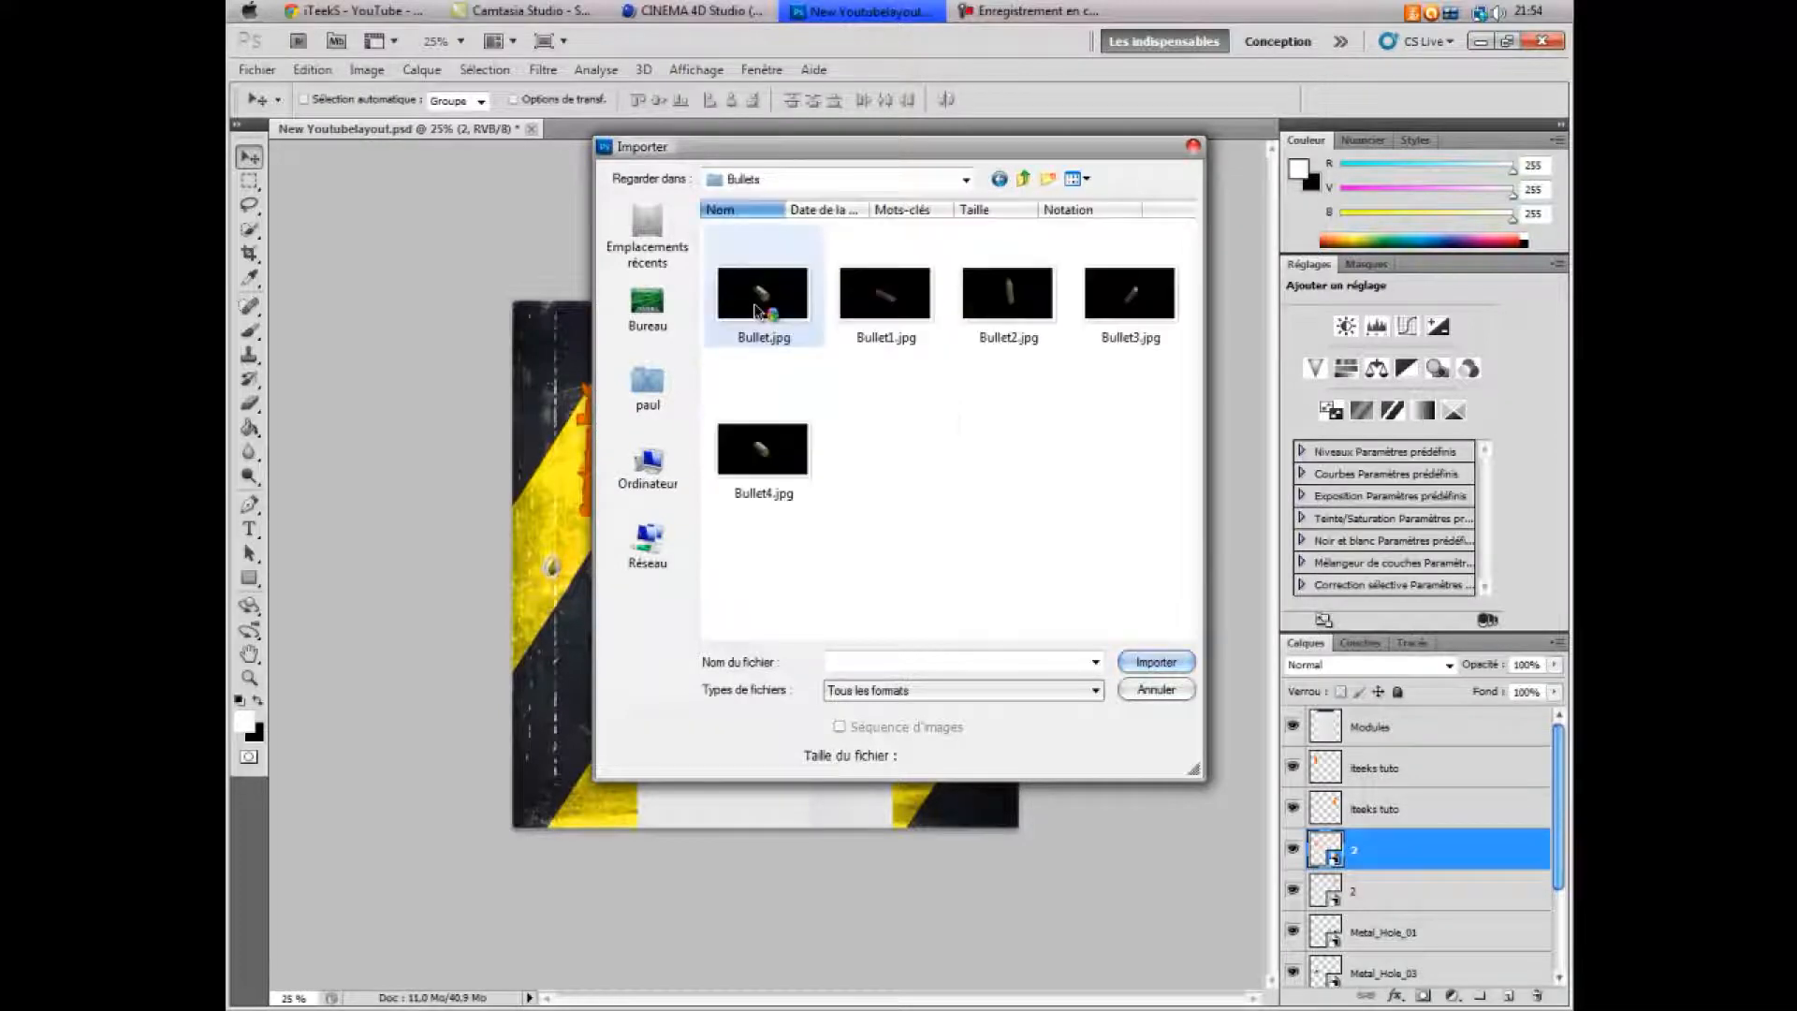
click(999, 179)
double_click(770, 314)
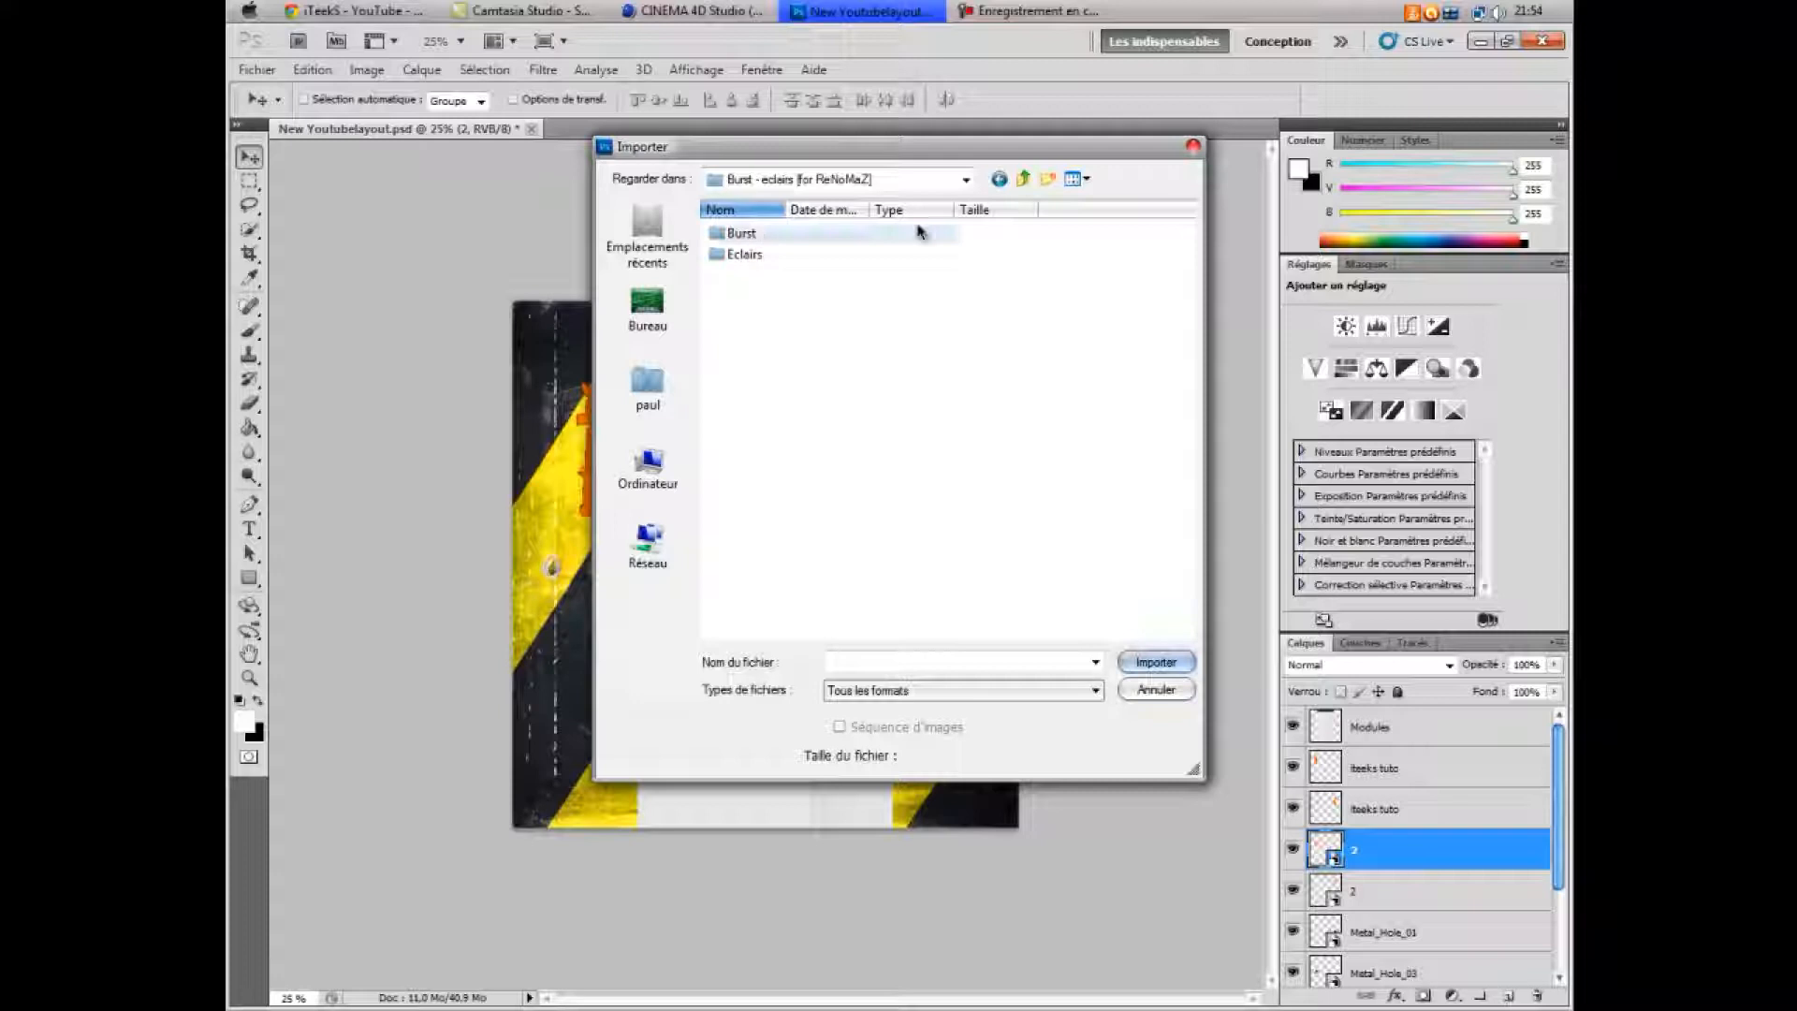
click(1023, 178)
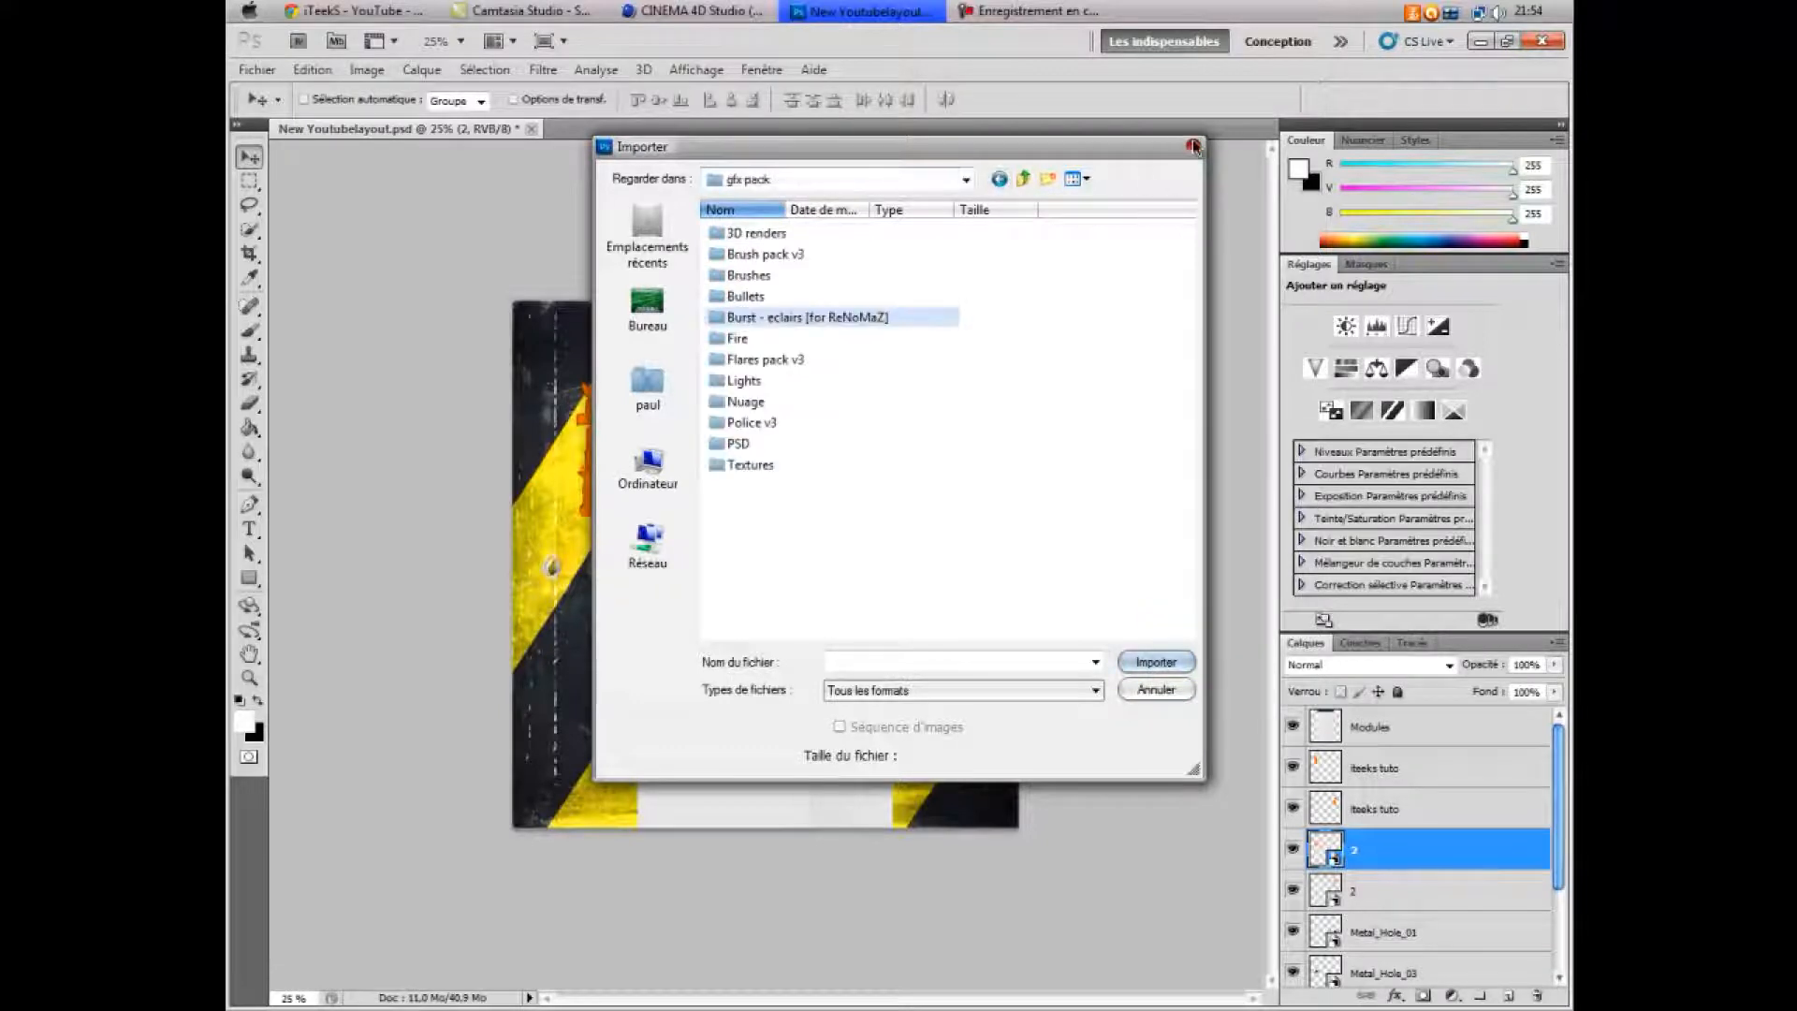
click(1193, 145)
- Switch to Google Chrome and run a Google image search for "facebook png" in a new tab
mouse_move(396, 7)
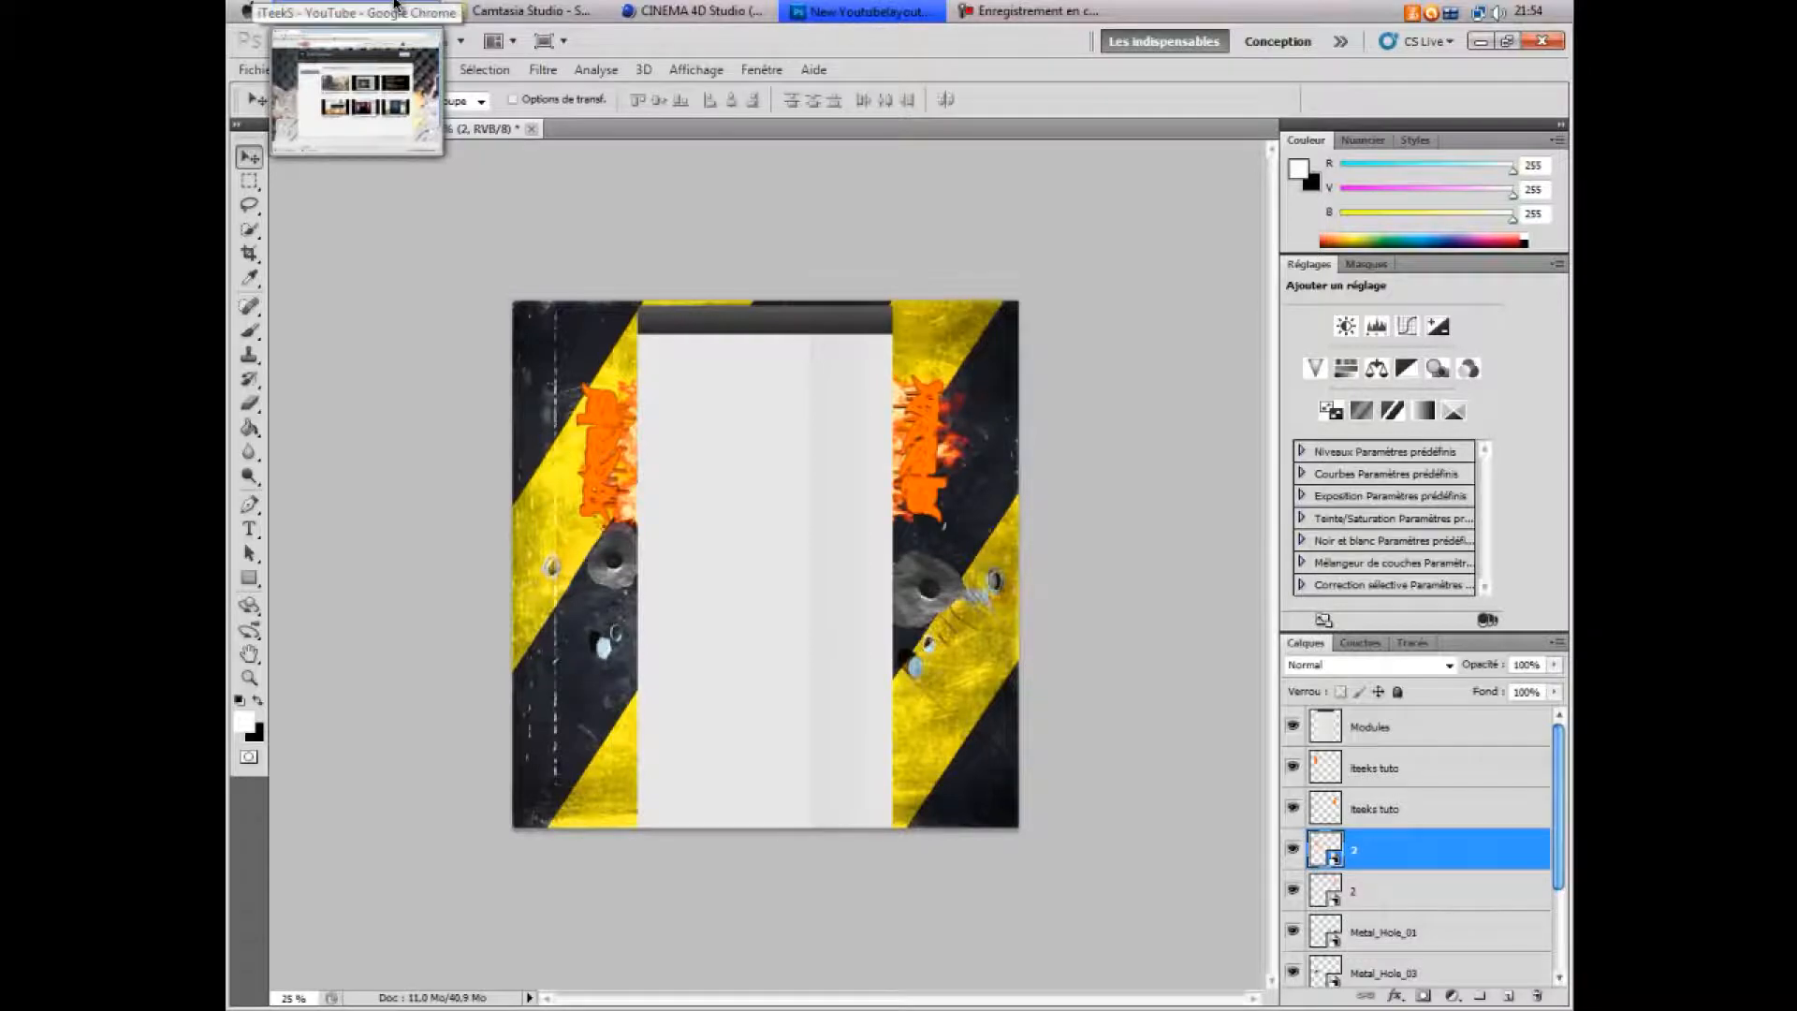
click(396, 8)
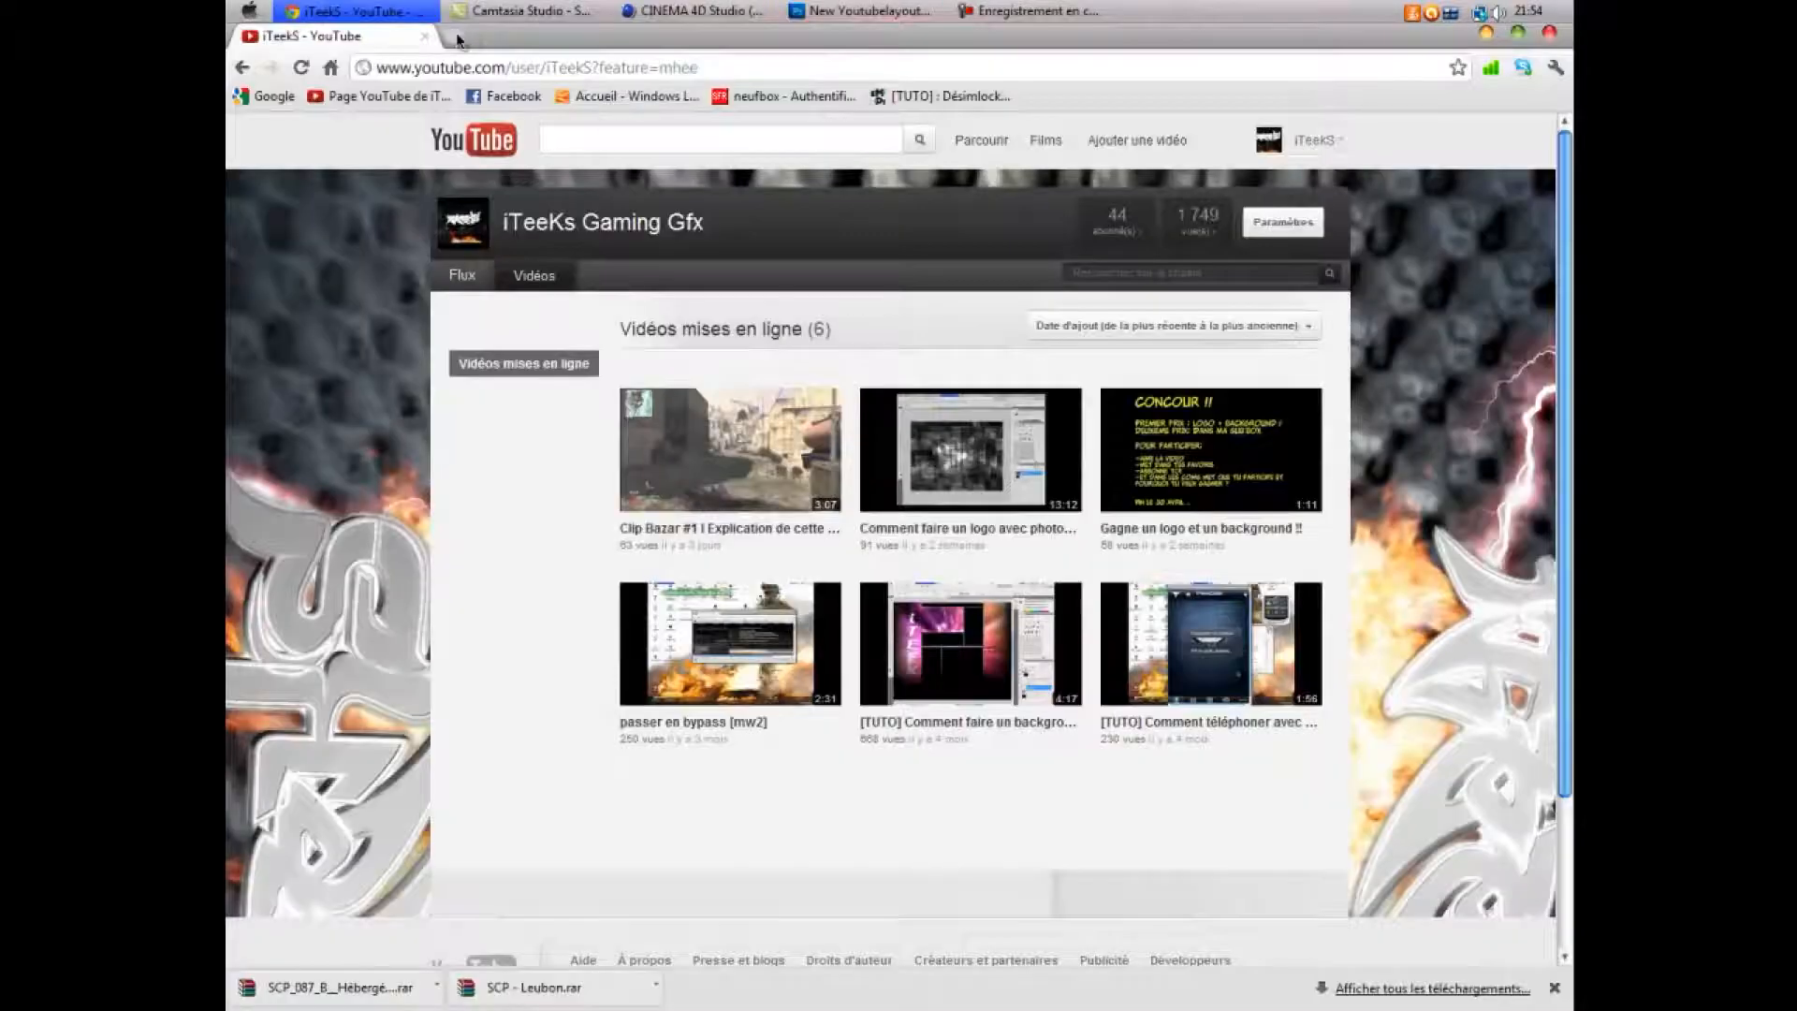
click(459, 38)
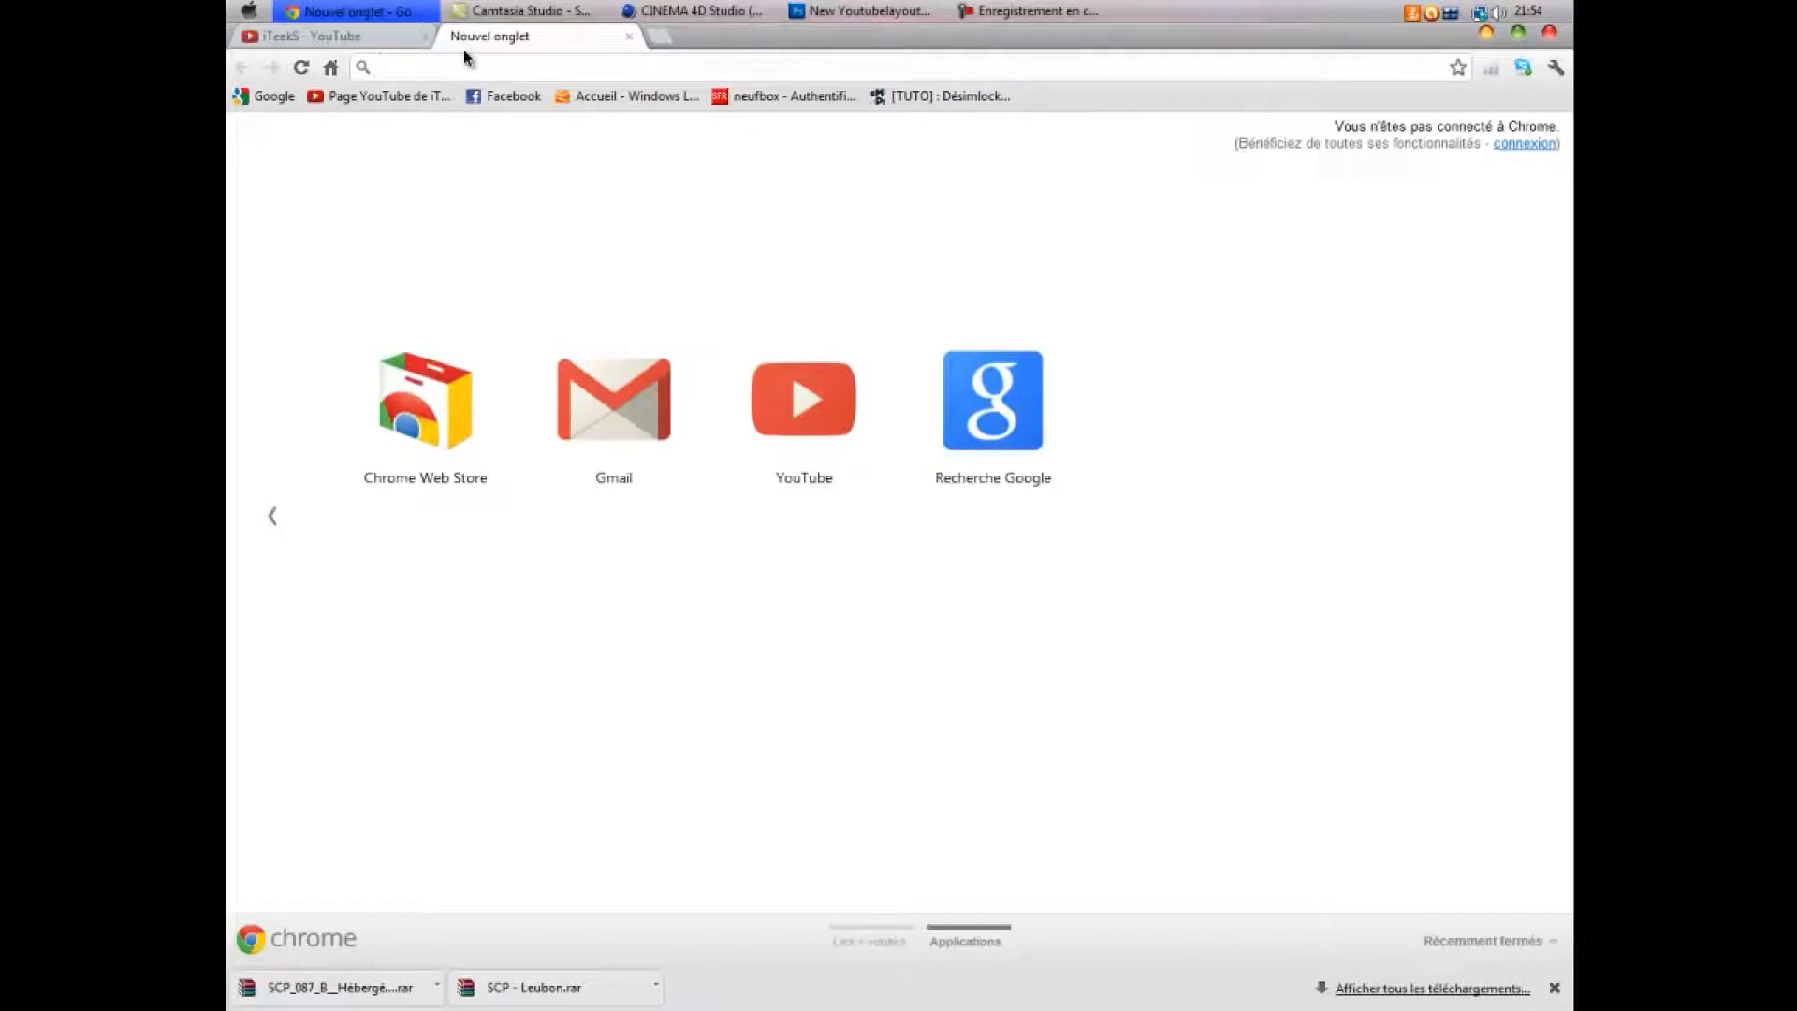
text(facebook)
key(BackSpace)
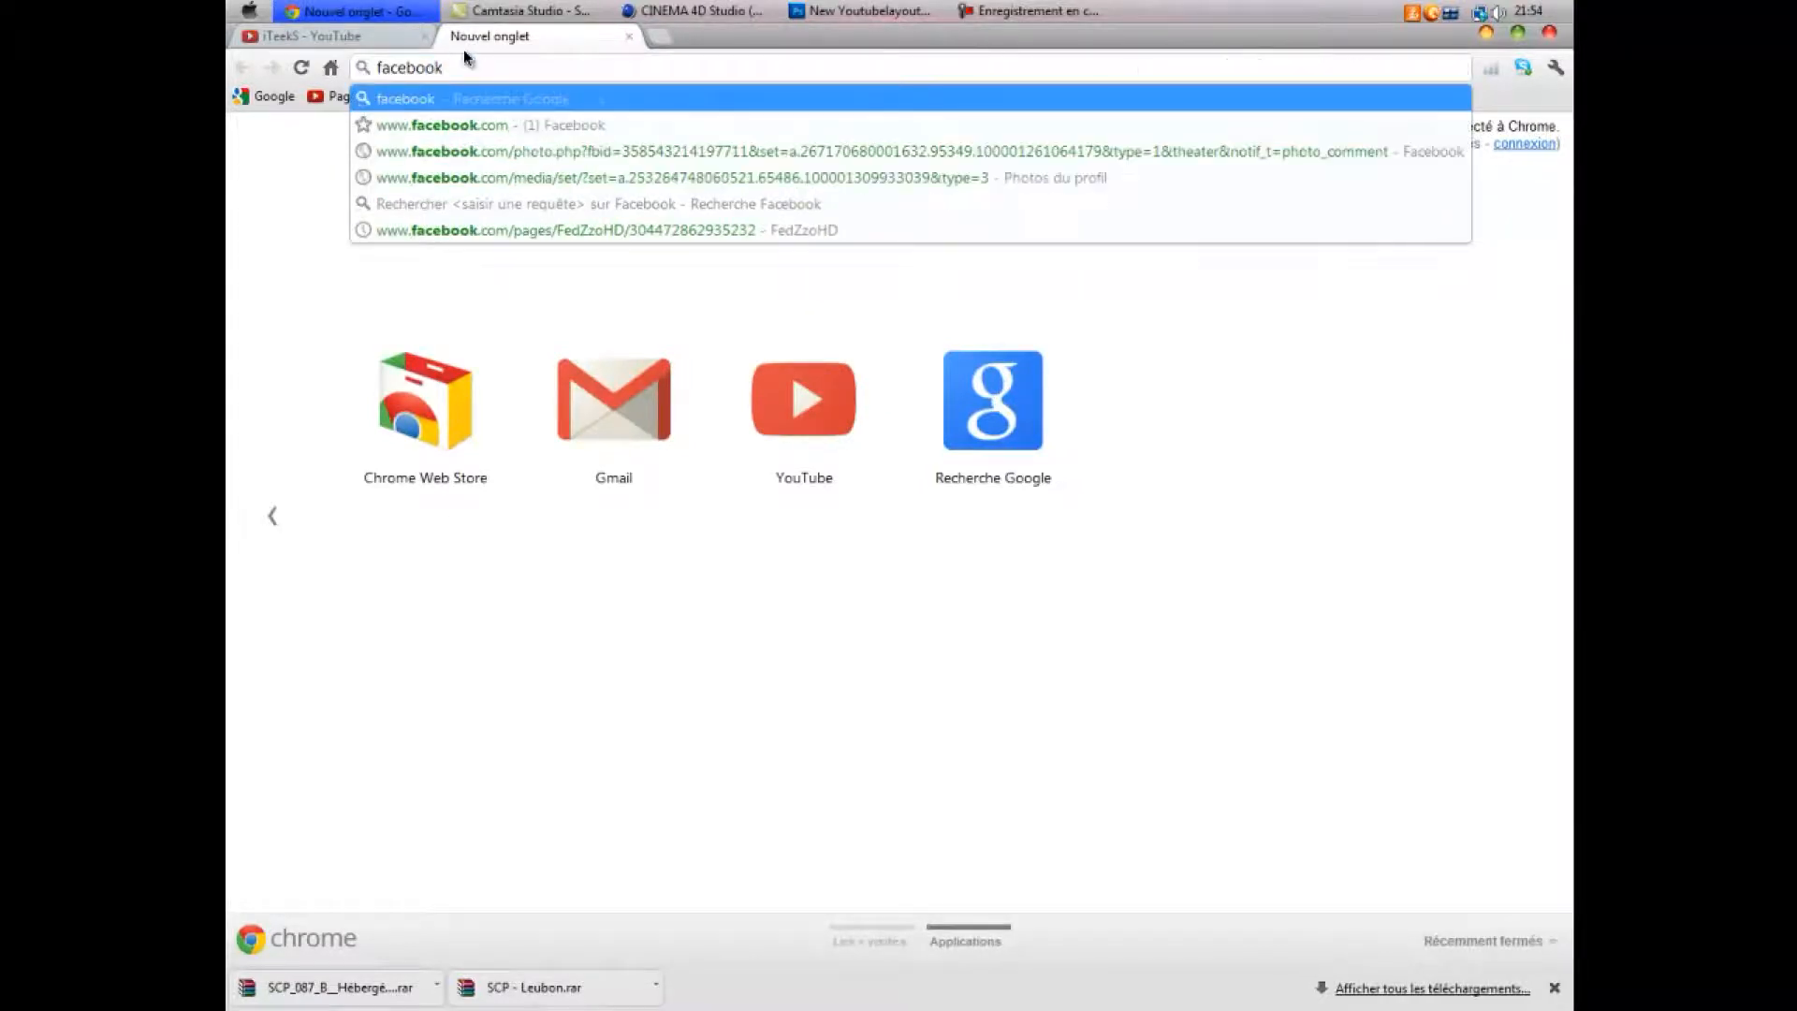
text(.png)
key(Return)
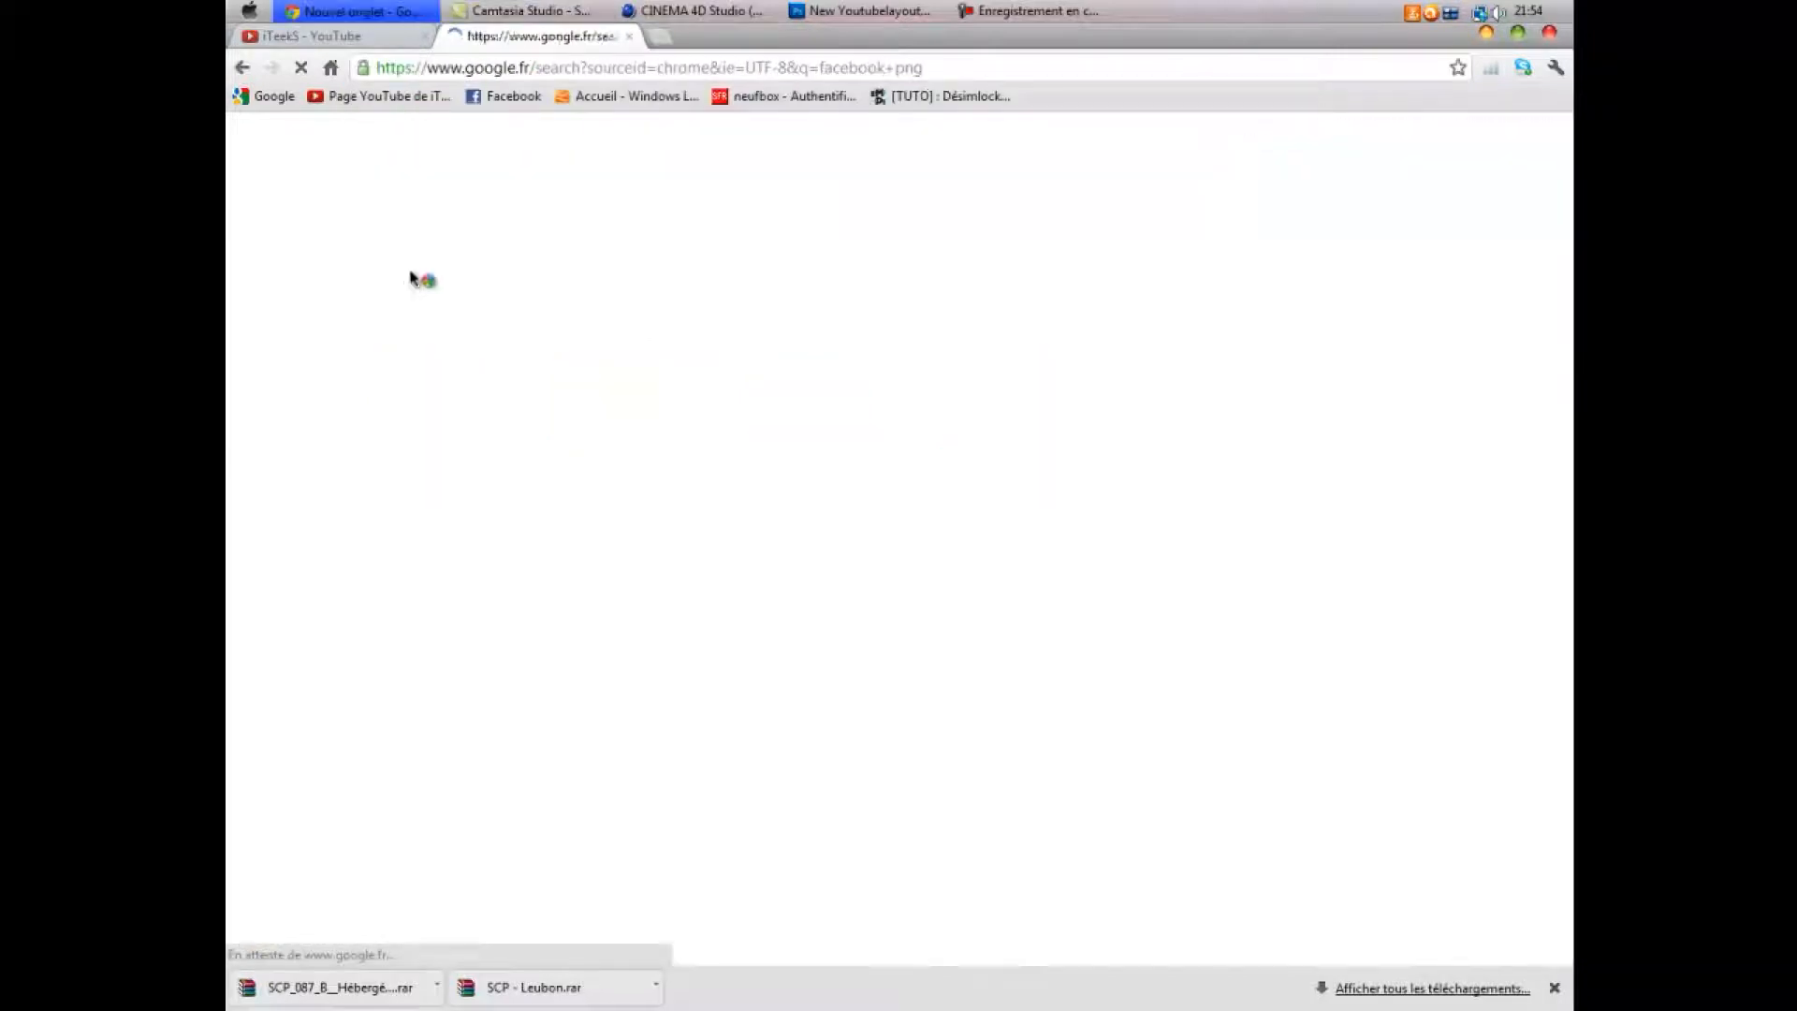
click(430, 131)
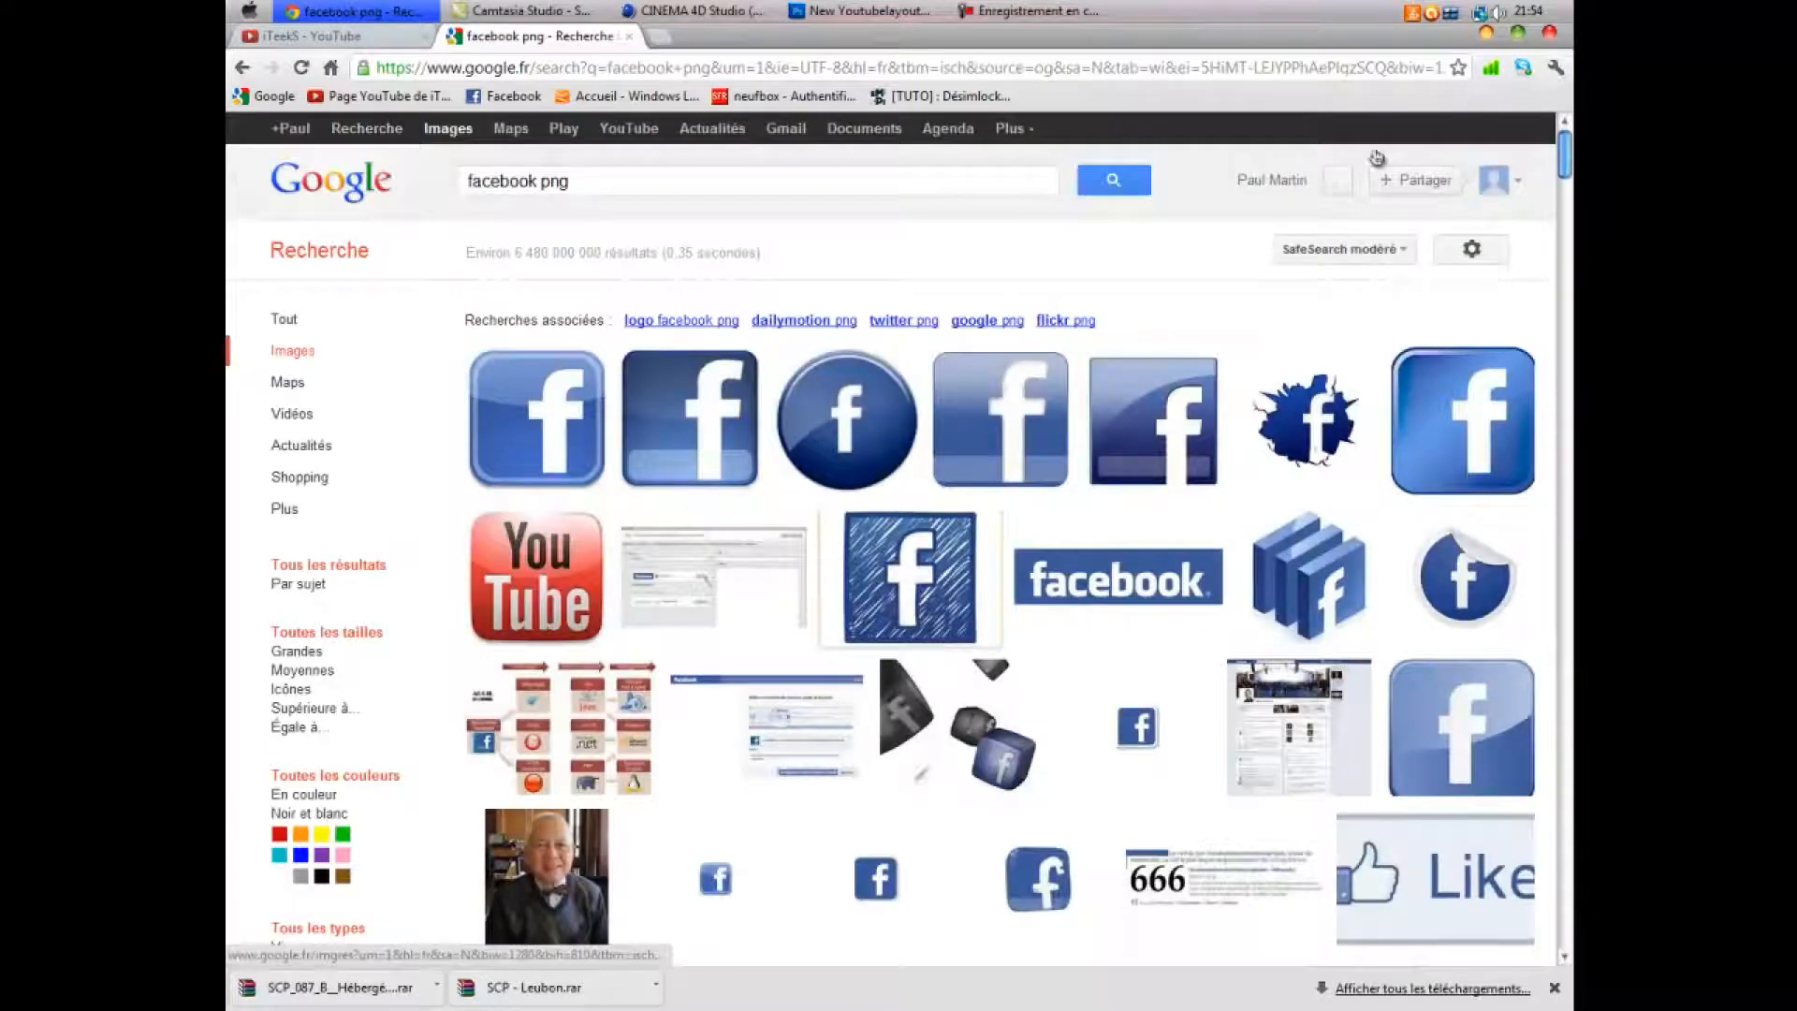
- Open the cracked-wall Facebook logo at full size, shrink the browser window to reveal the desktop, and save the image there
click(1322, 452)
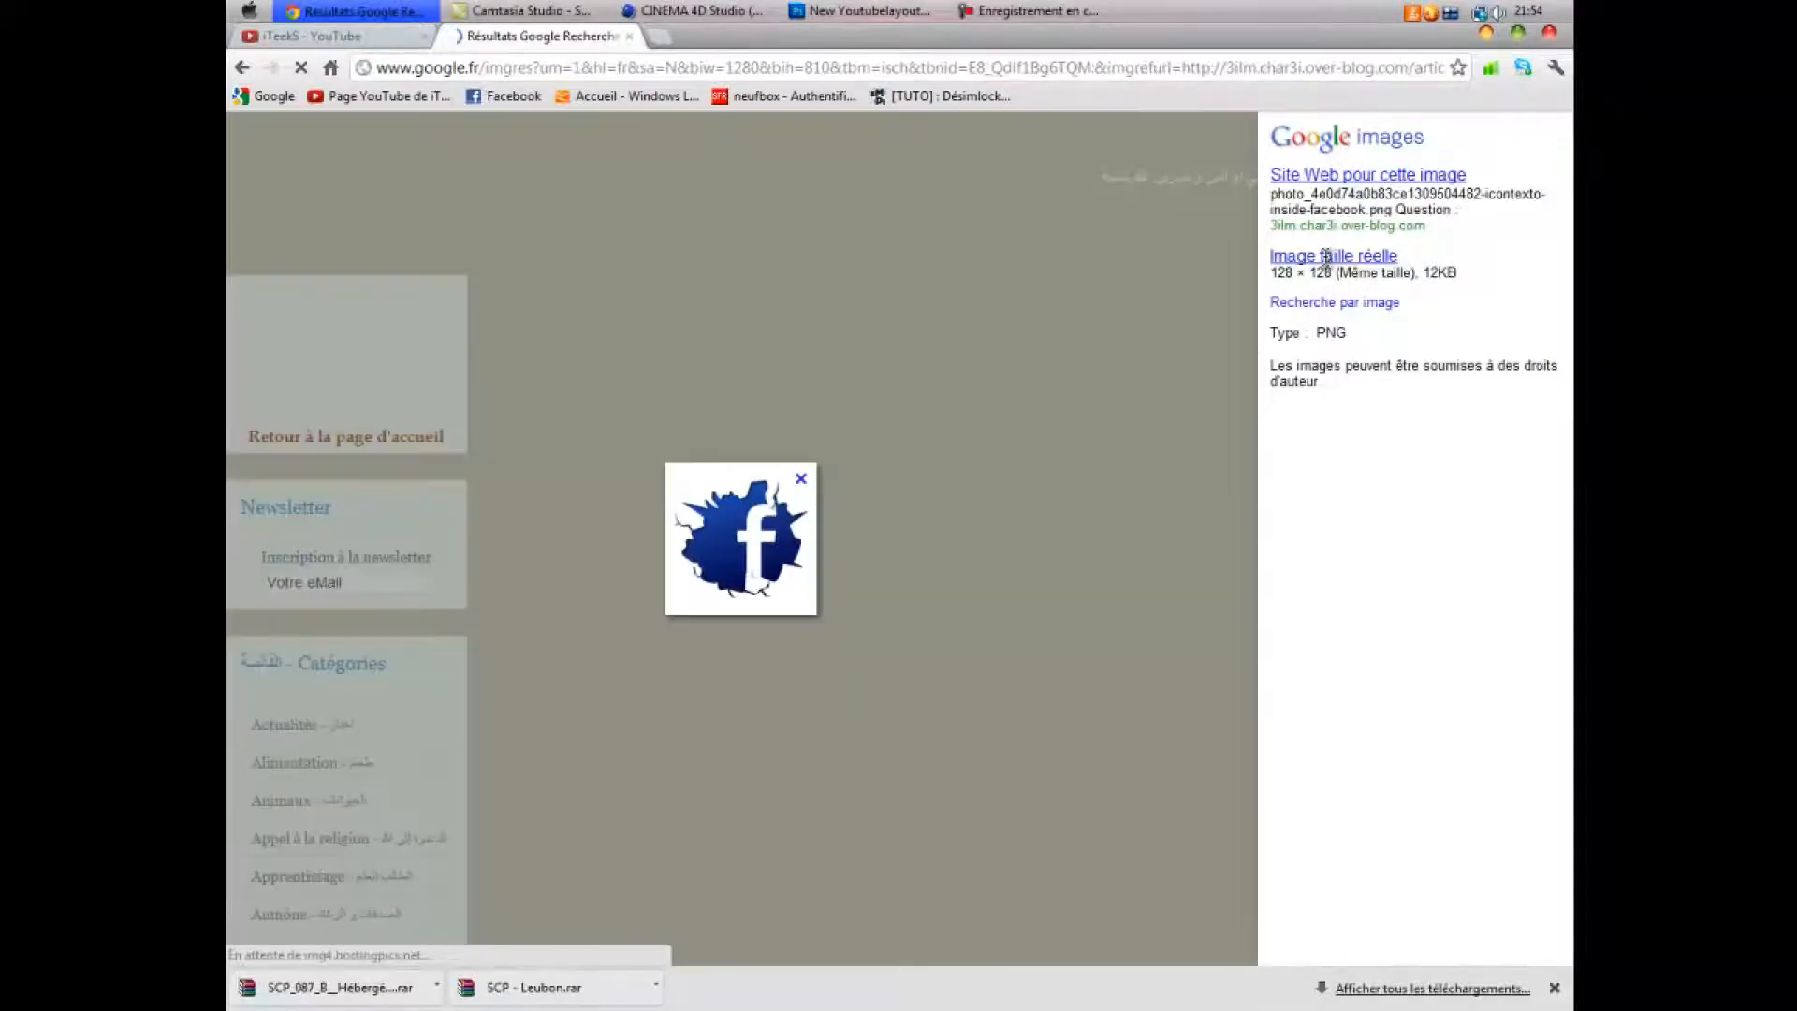
click(1326, 257)
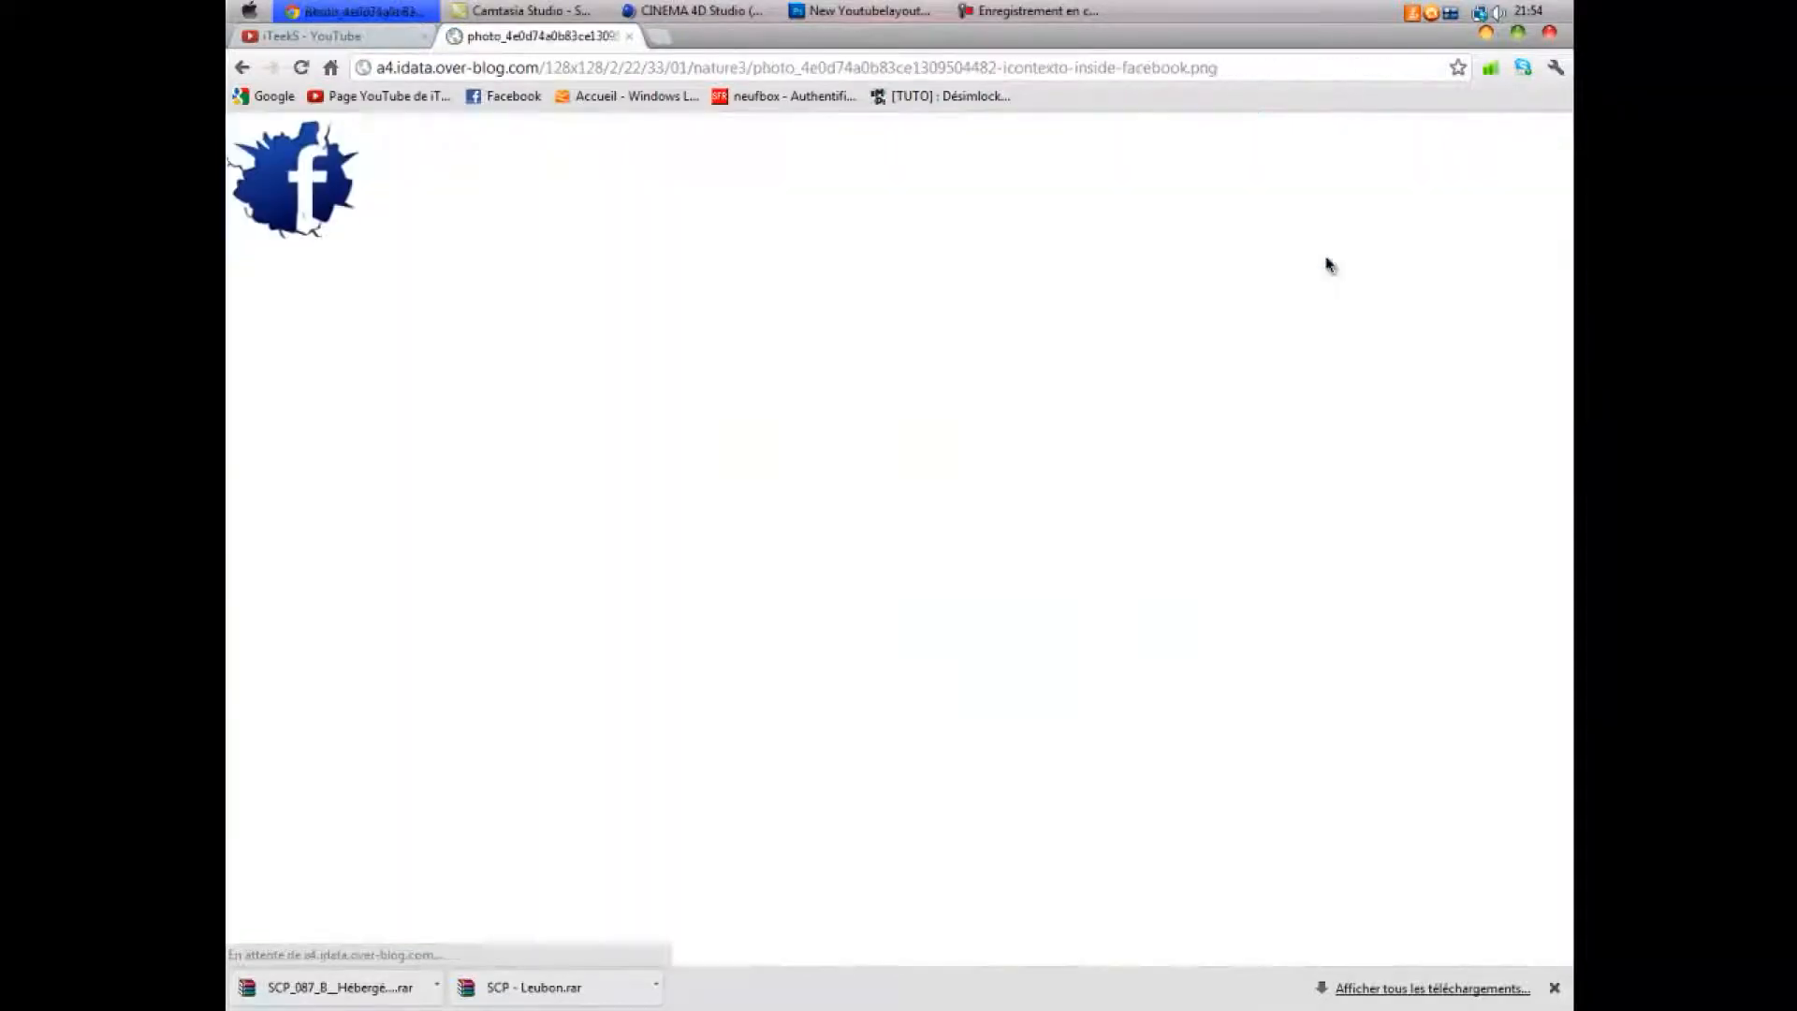
click(1517, 33)
click(1479, 41)
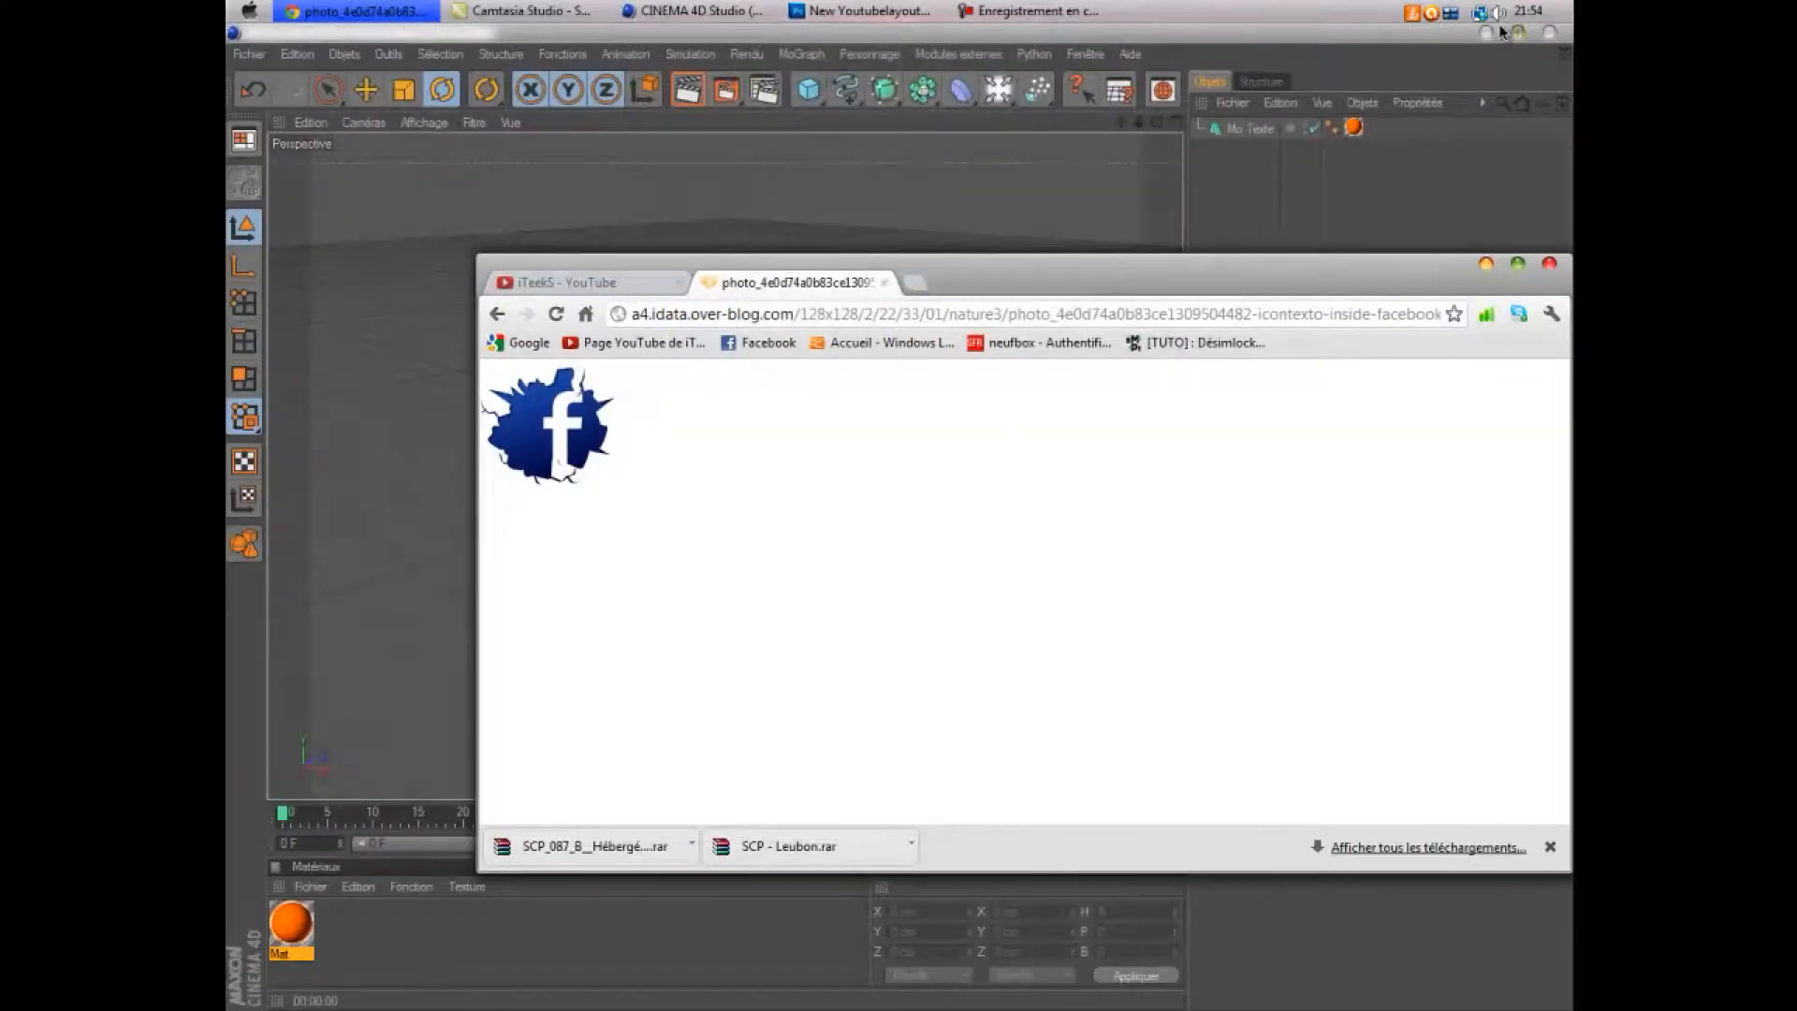
click(1487, 33)
drag(601, 409, 960, 207)
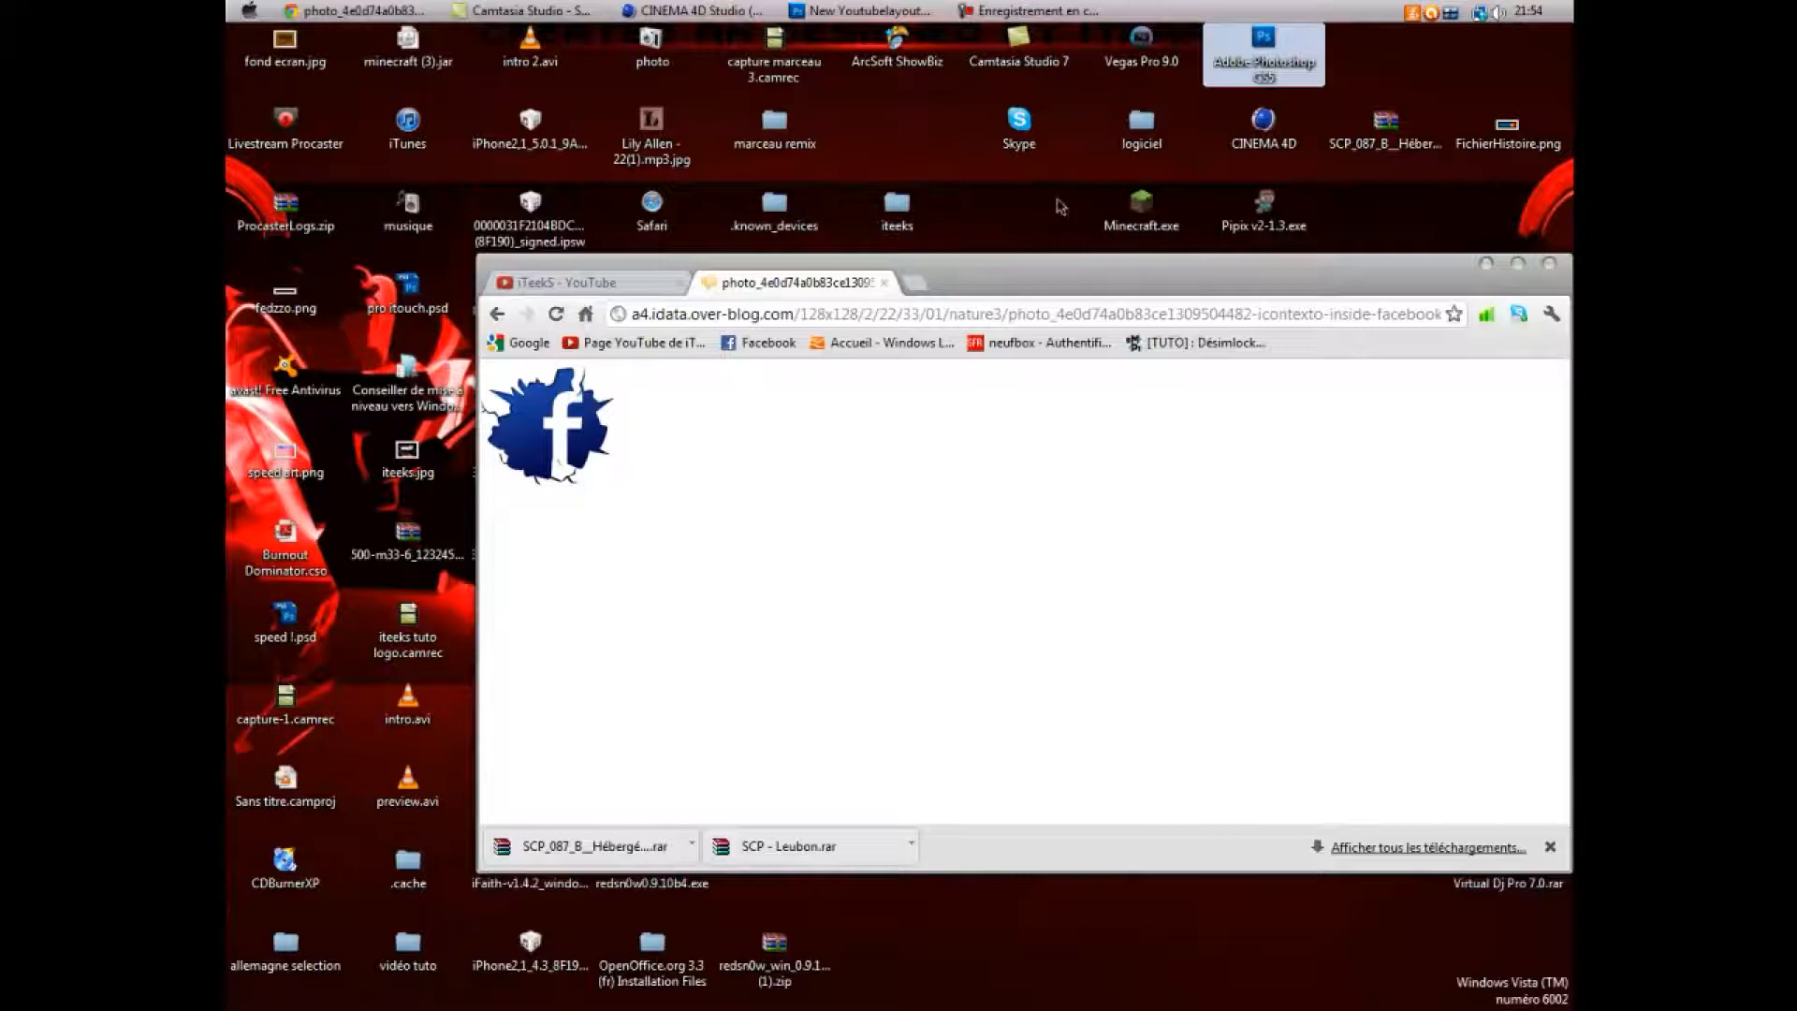
- Copy the Facebook logo to the desktop, then place it in the Photoshop layout atop the right striped band, enlarged to about 150% width
drag(576, 384, 900, 125)
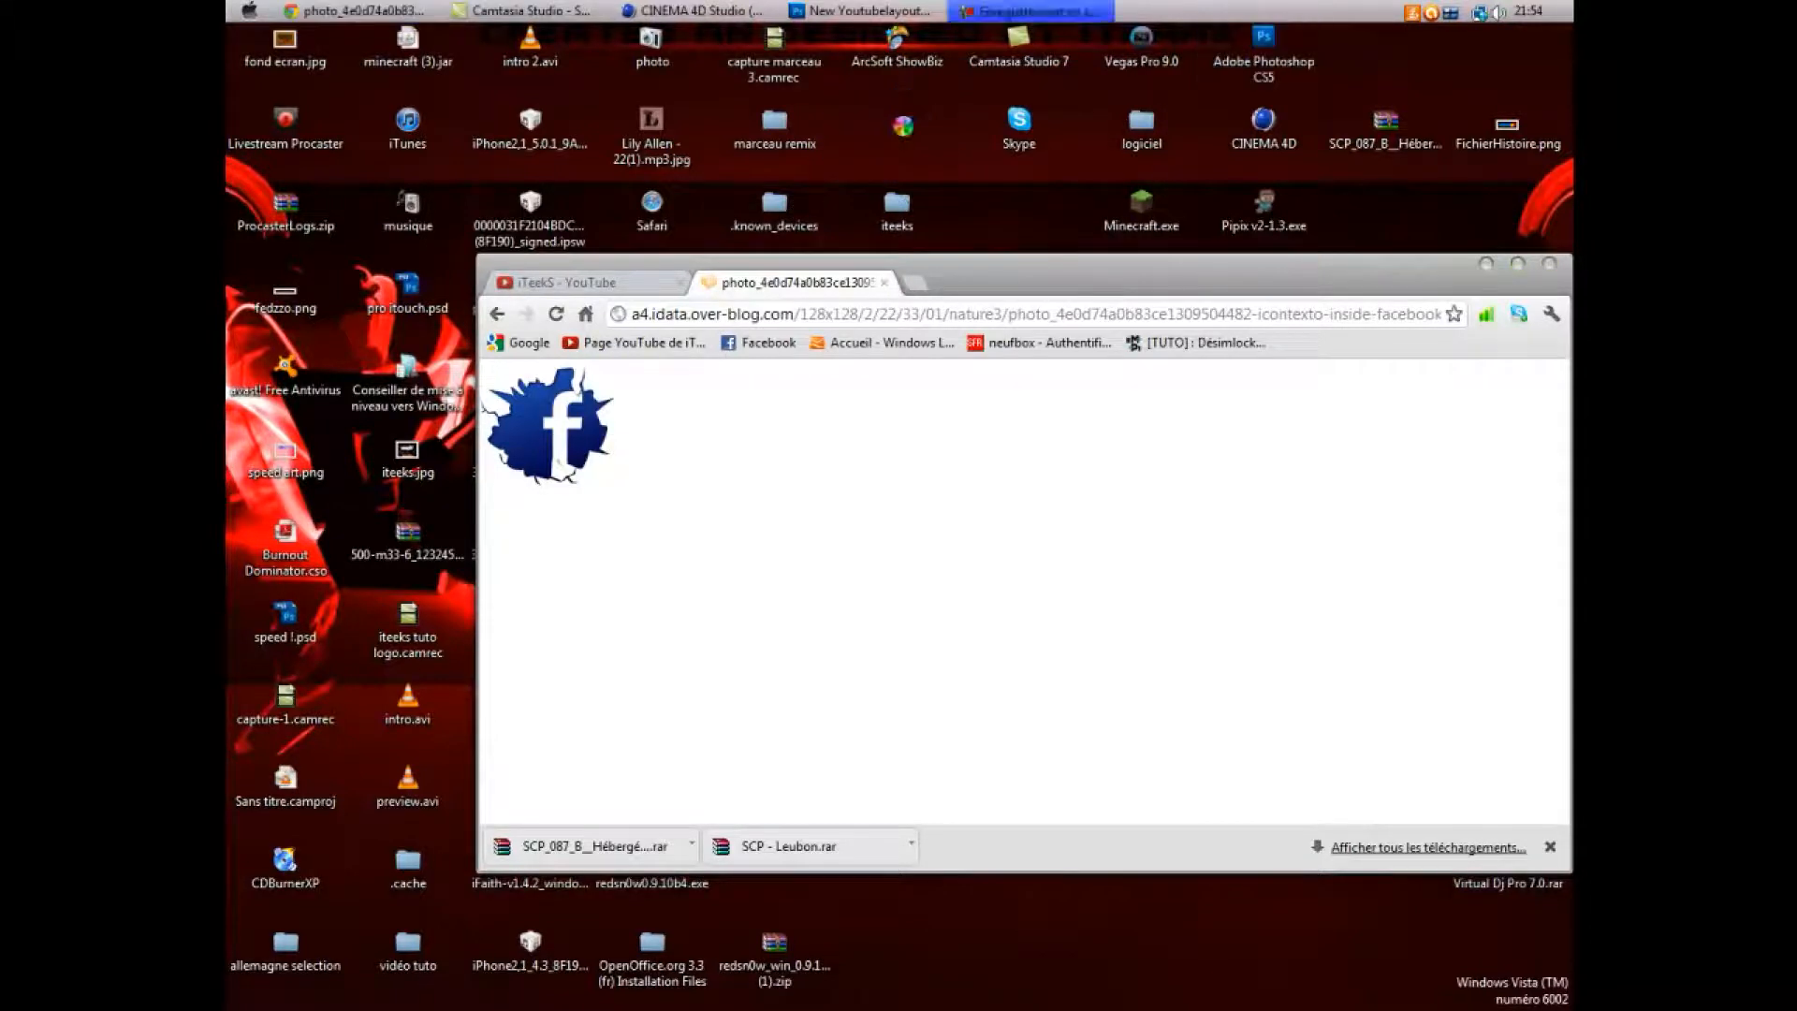
click(802, 461)
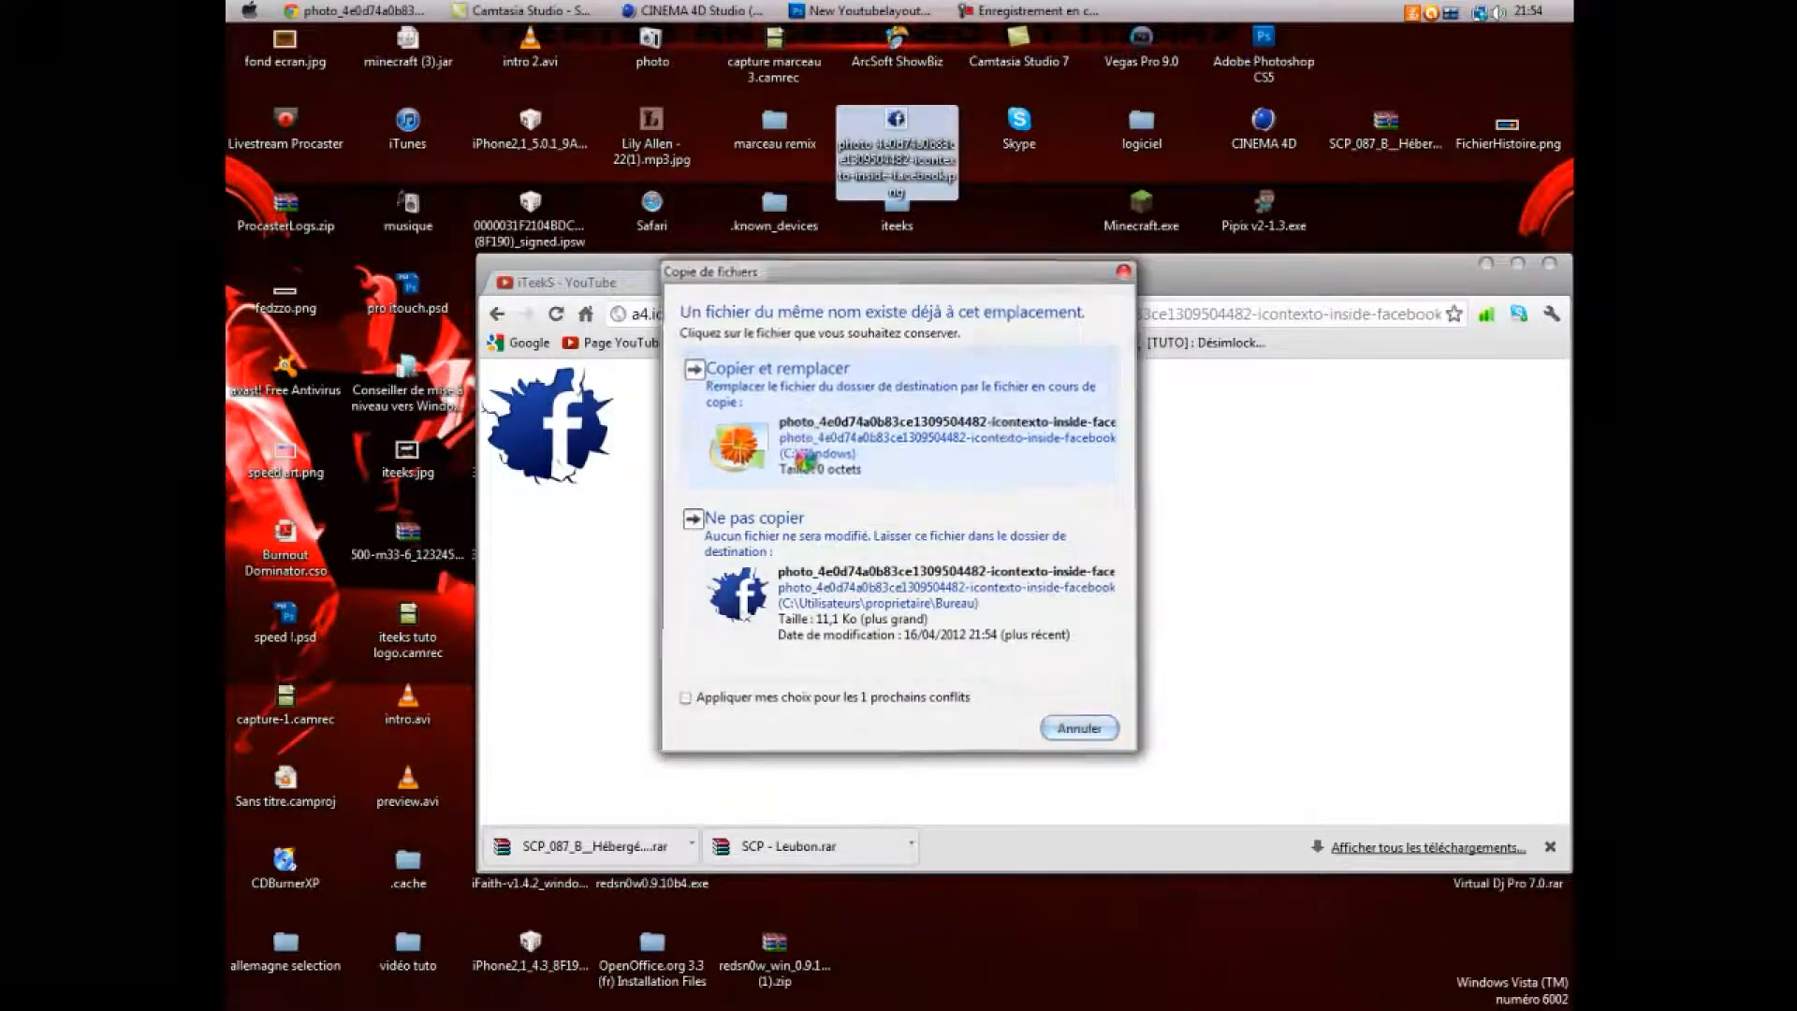
drag(896, 141, 834, 388)
drag(934, 329, 934, 332)
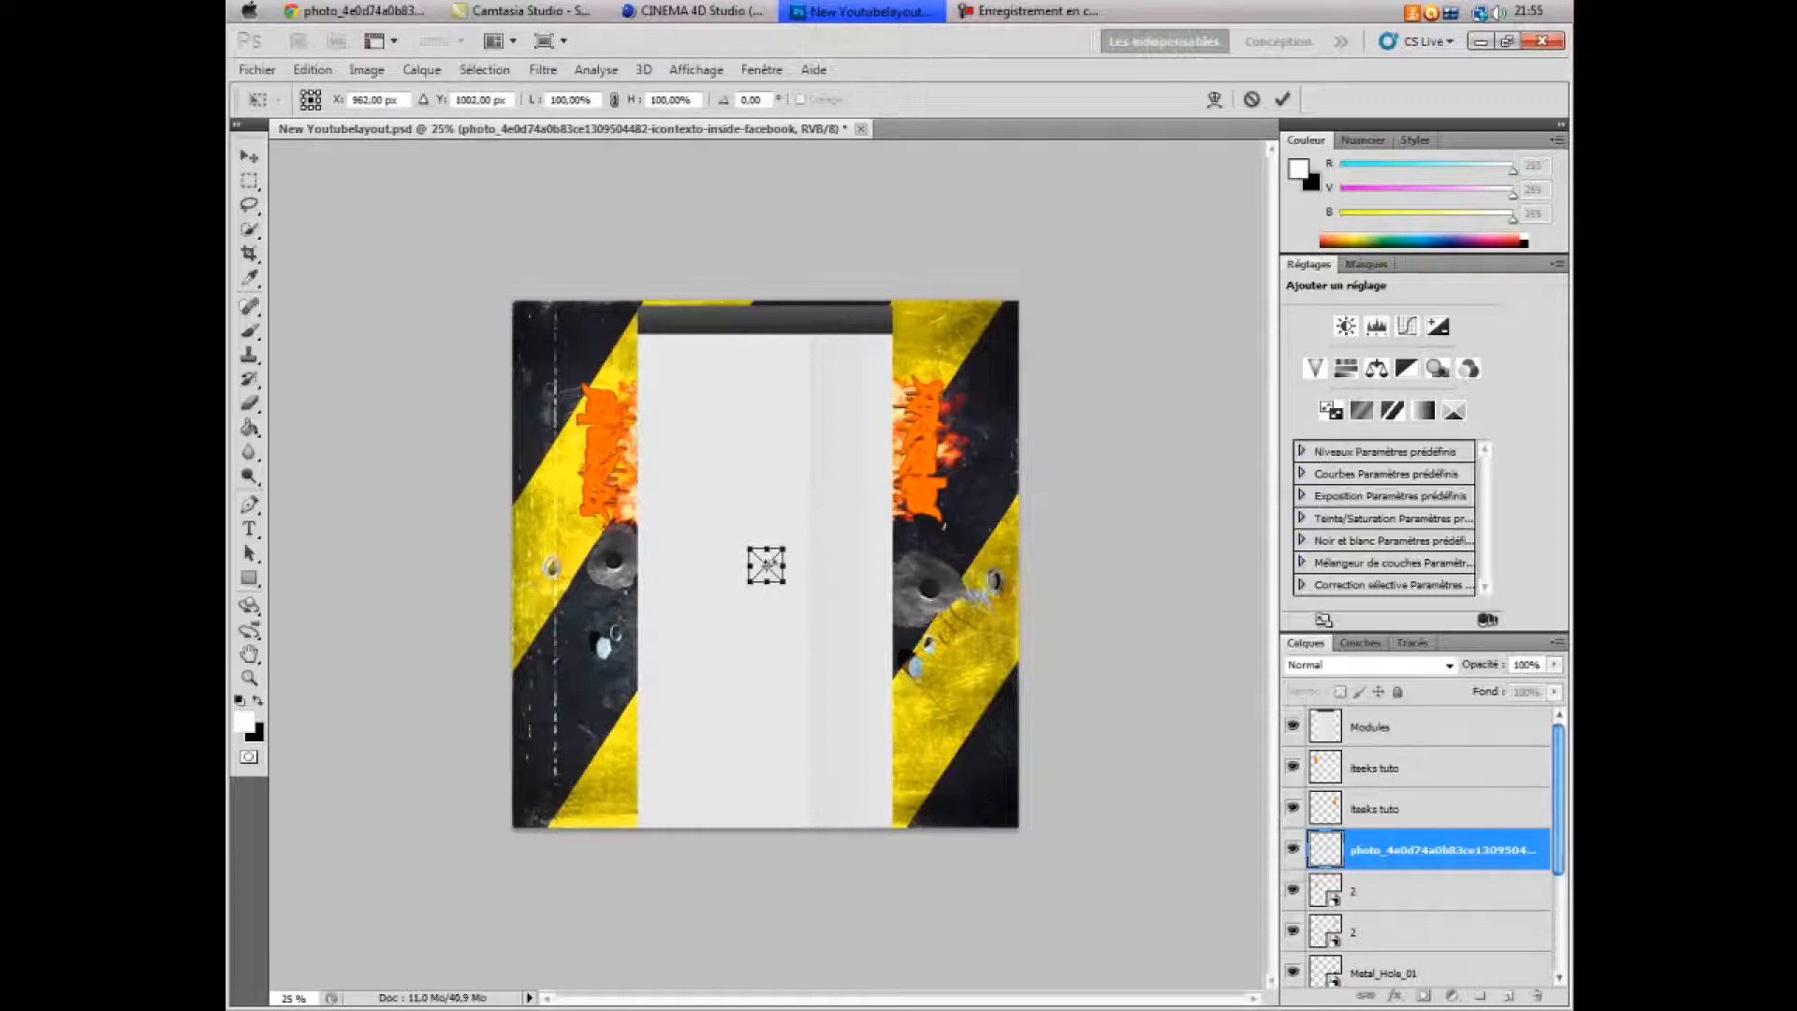
drag(796, 600, 935, 369)
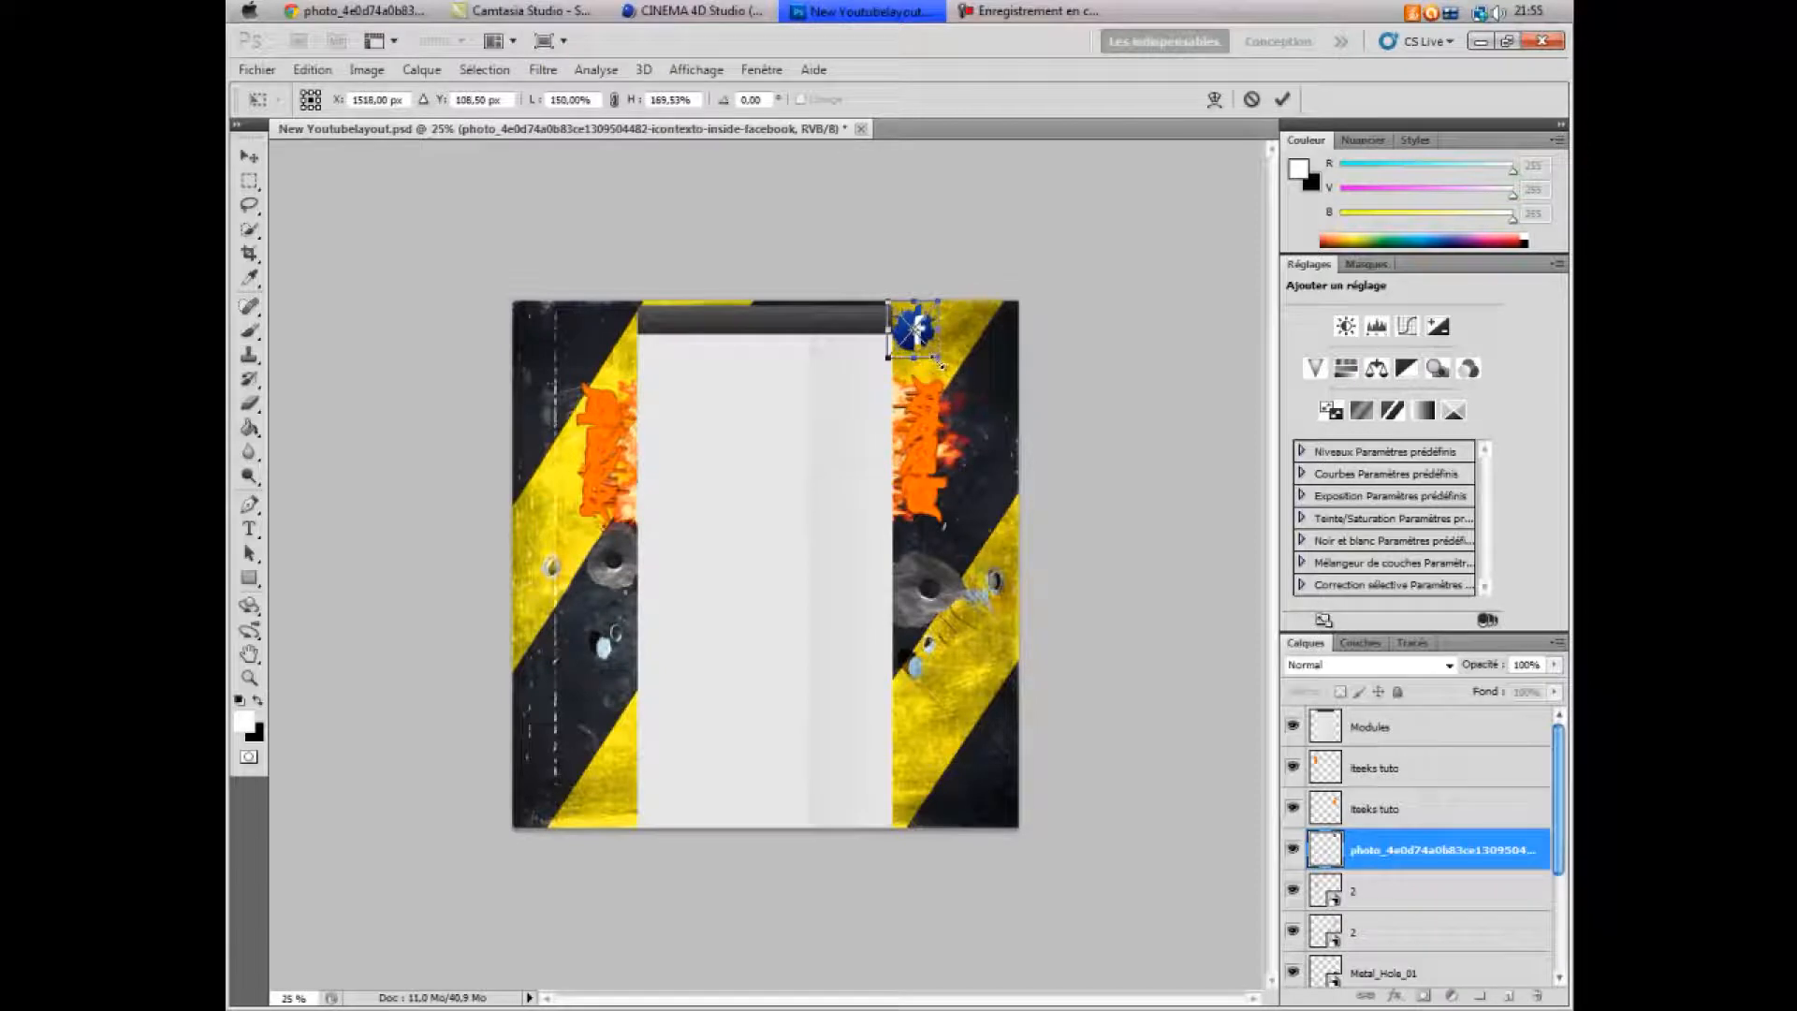
key(Return)
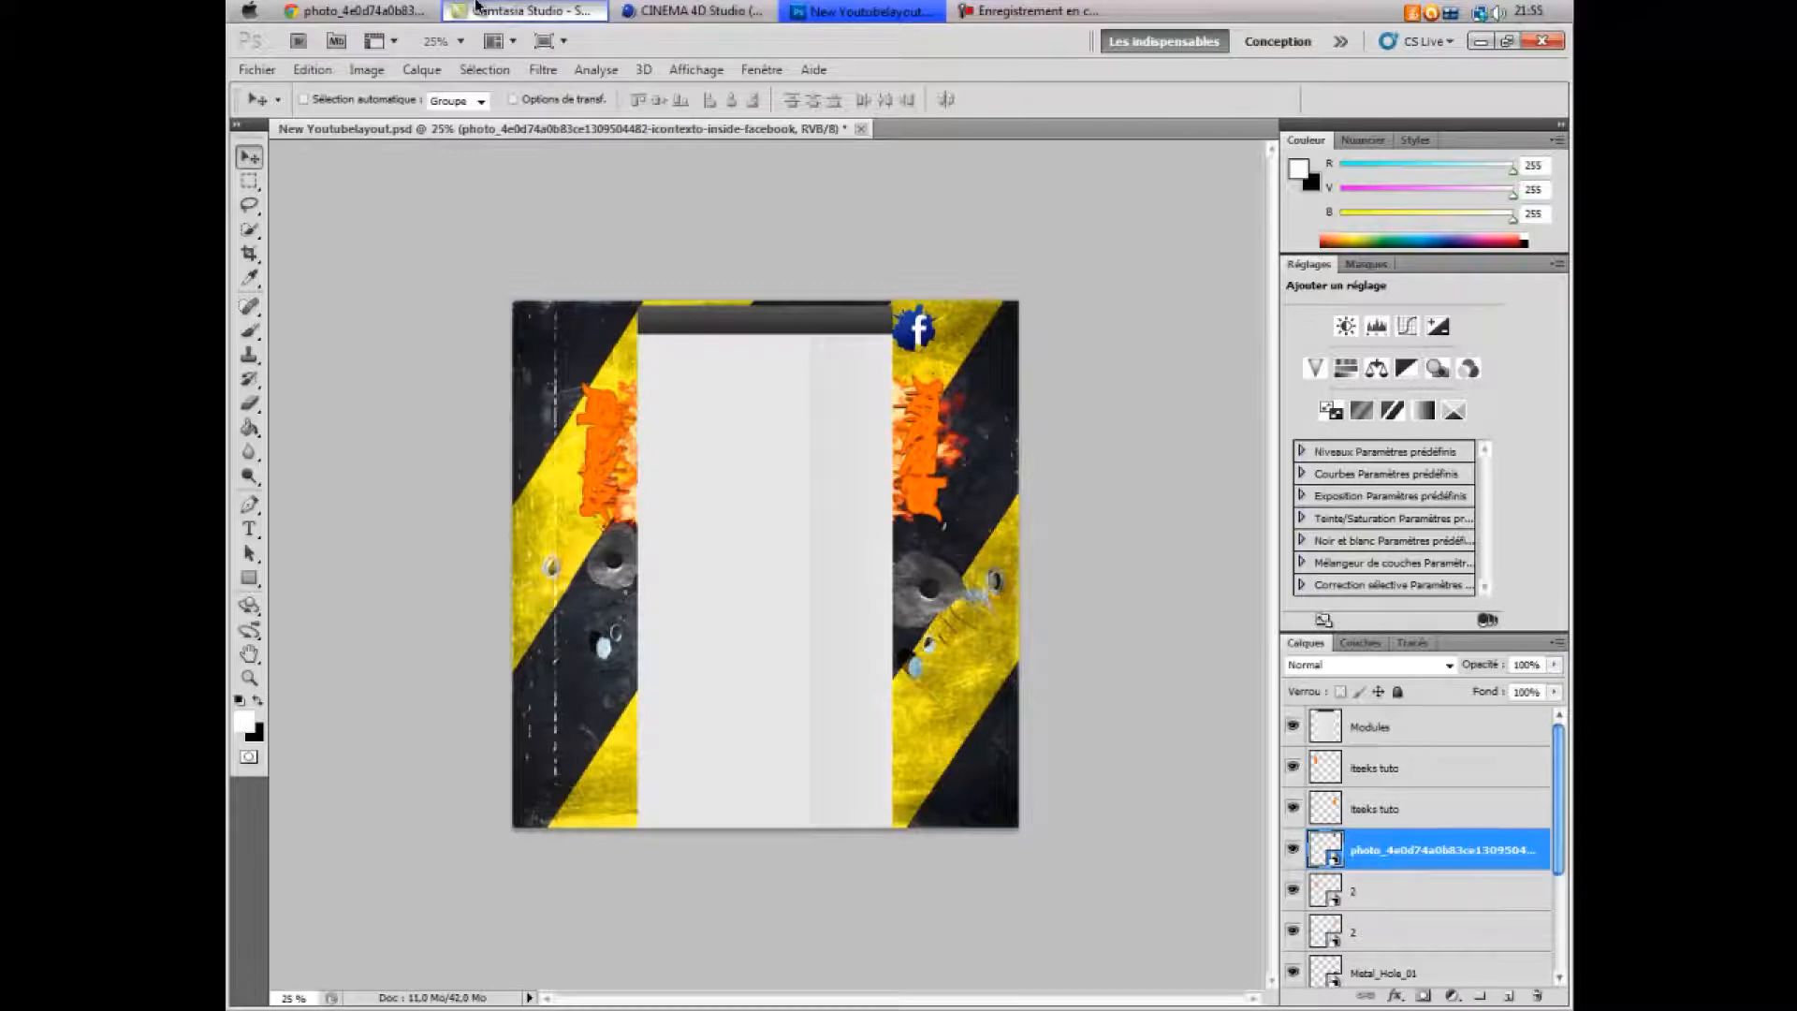
- Switch to Google Chrome, return to the image results, and search for "youtube png" instead
click(356, 11)
click(501, 316)
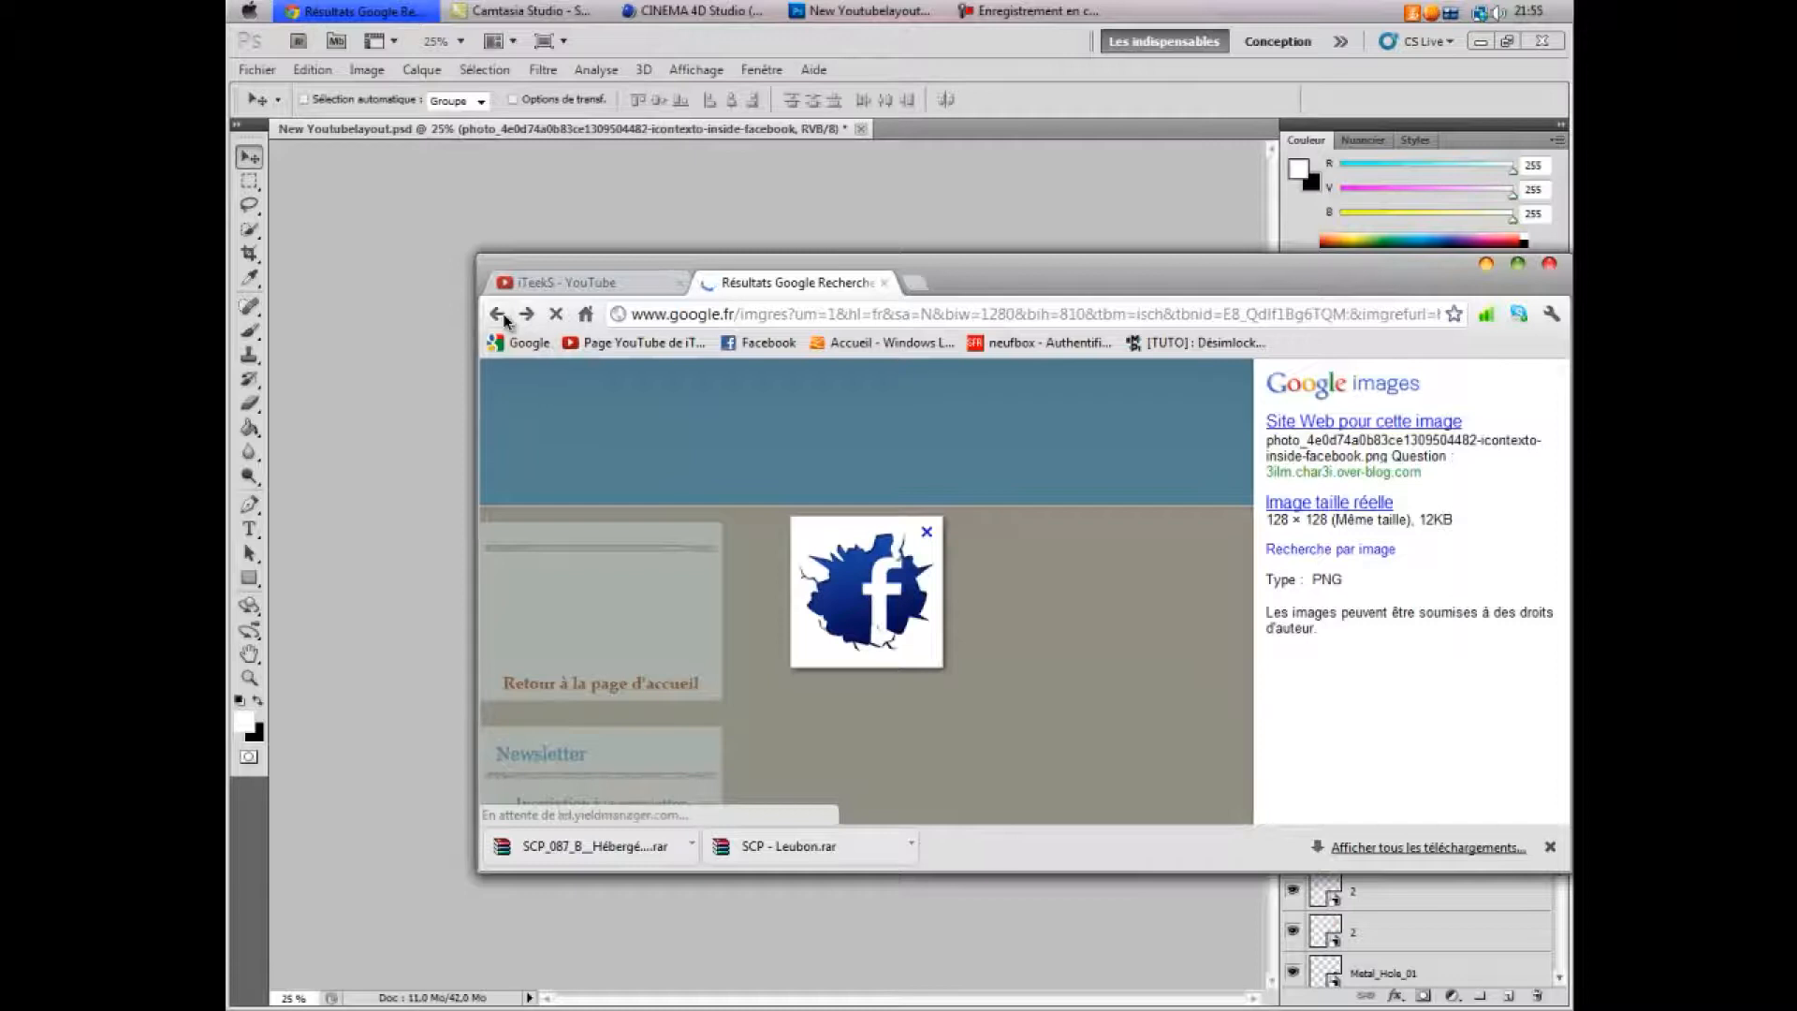
click(502, 316)
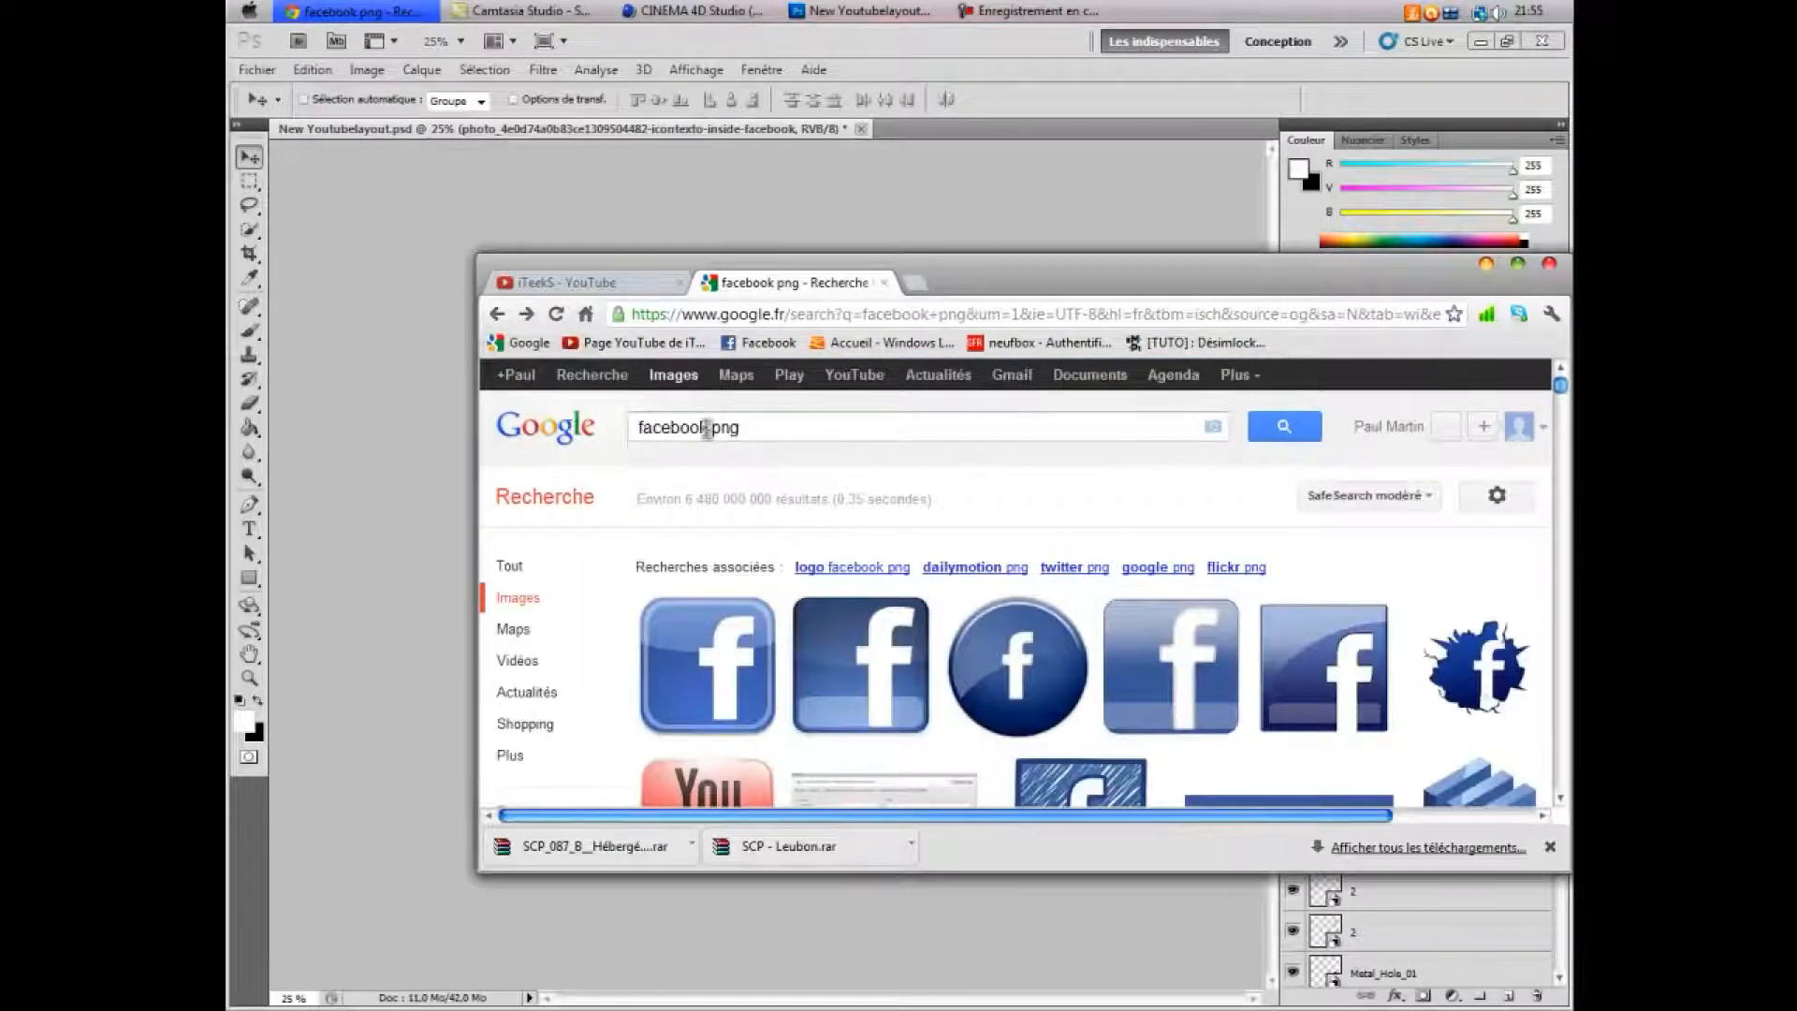
drag(700, 428, 629, 427)
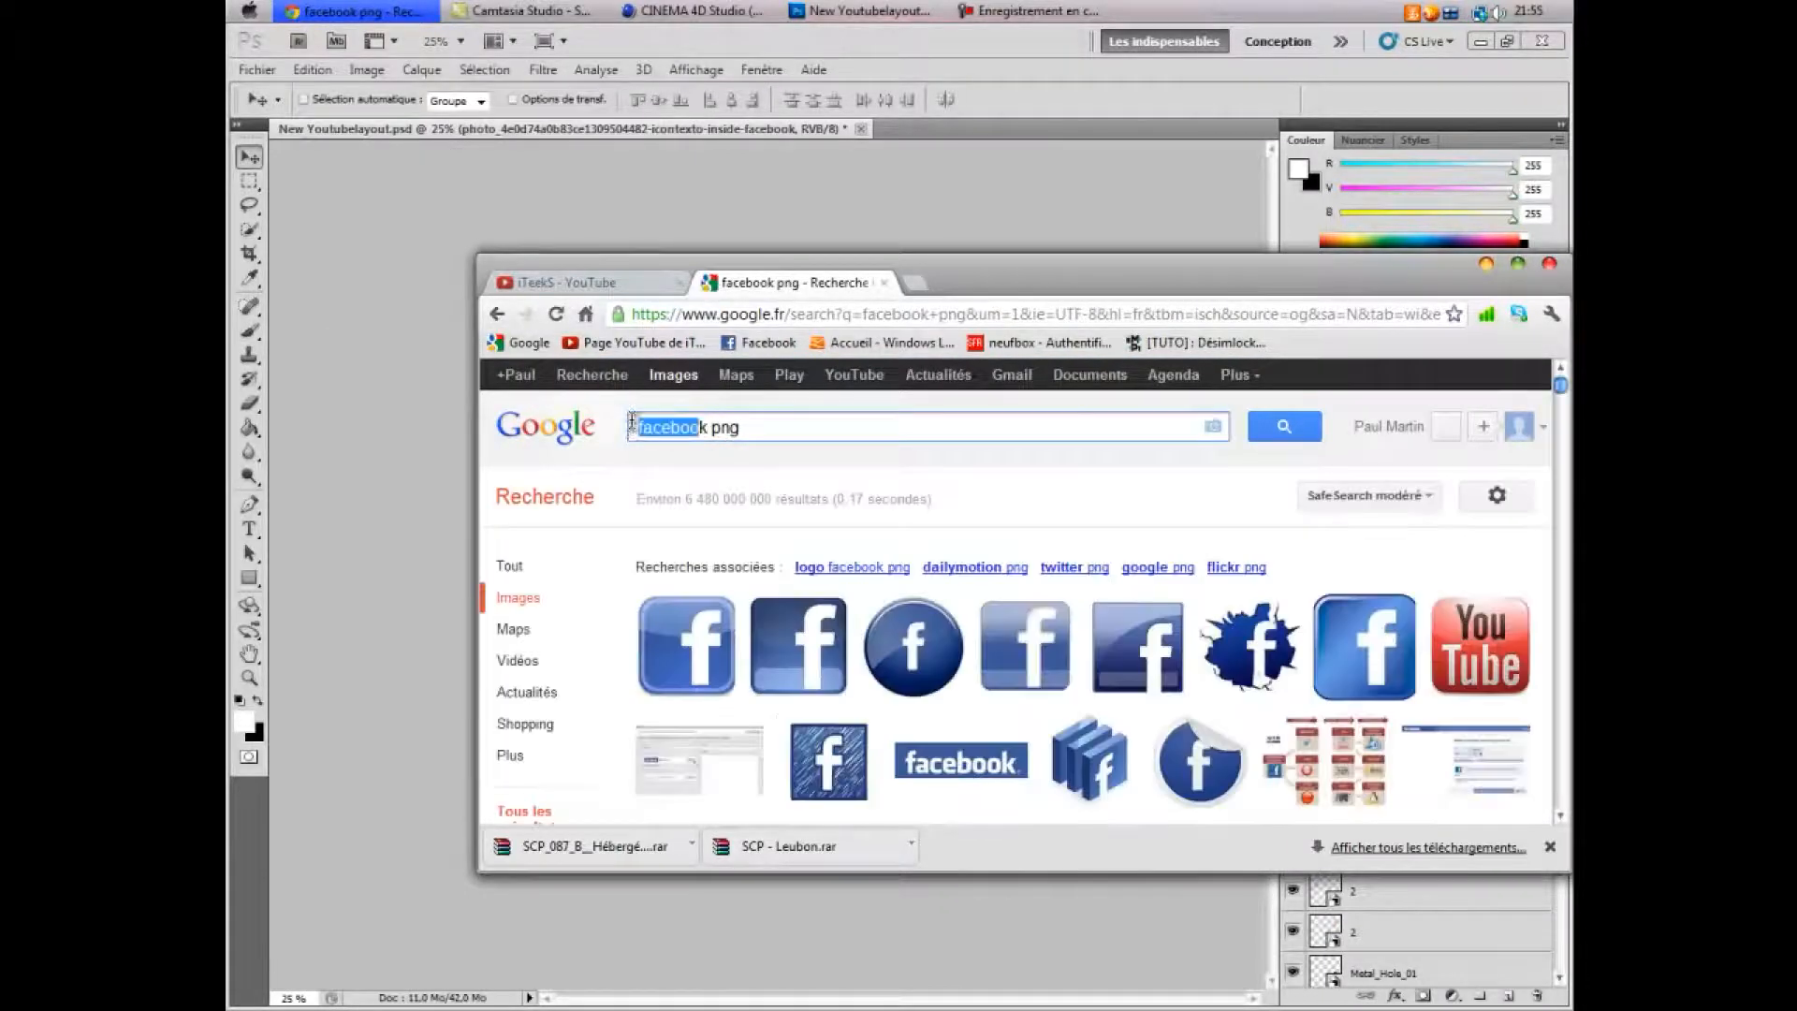
key(BackSpace)
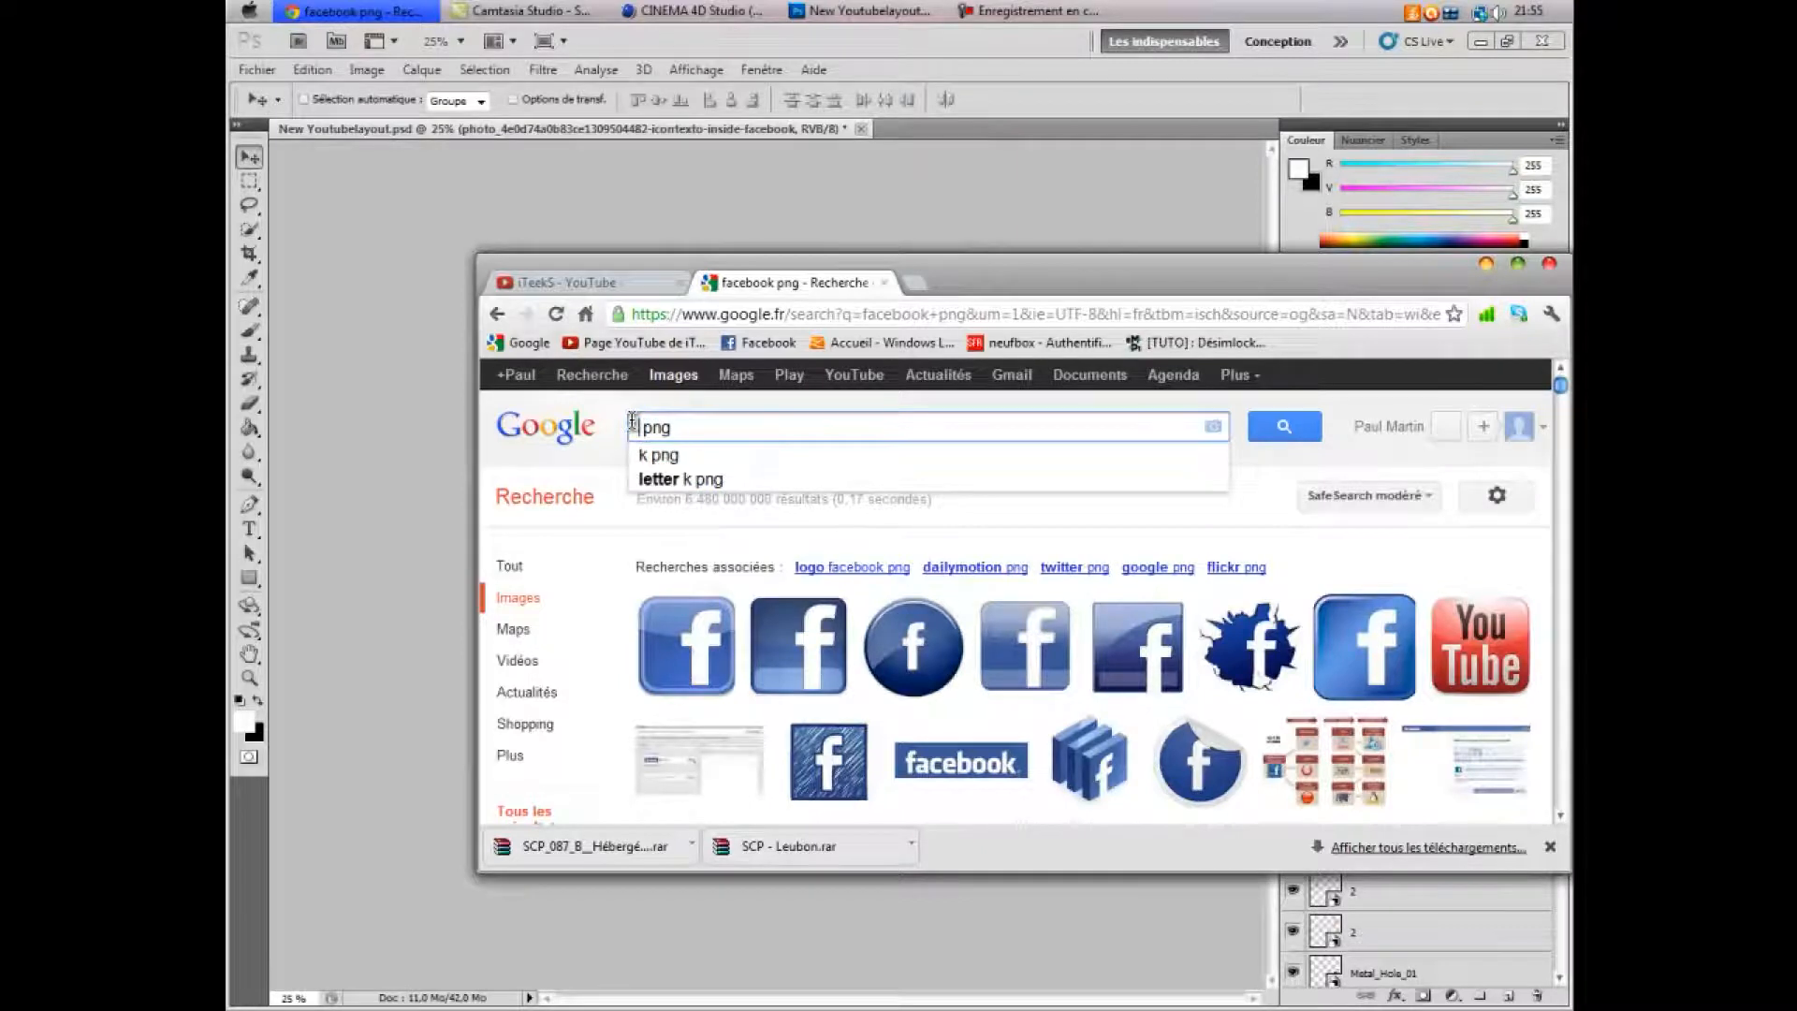
text(youtube)
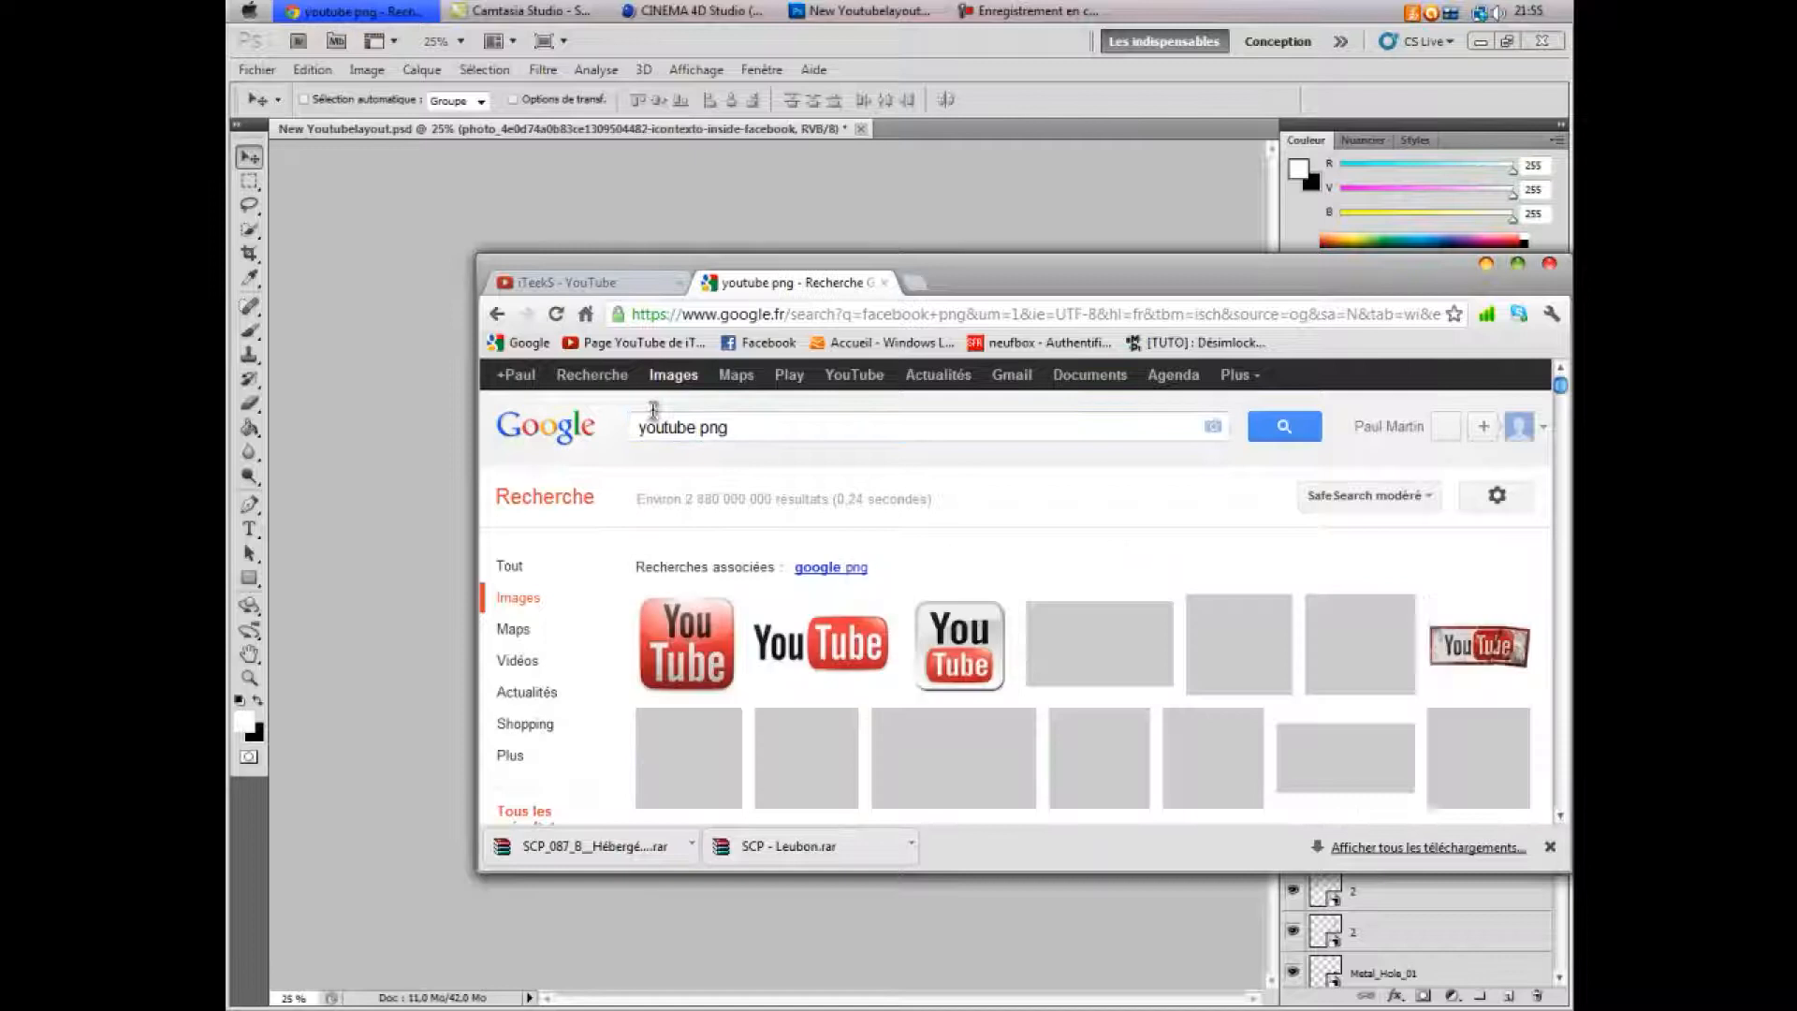
- Open the weathered rectangular YouTube logo at full size, with Photoshop minimized to reveal the desktop
scroll(1029, 660, down, 3)
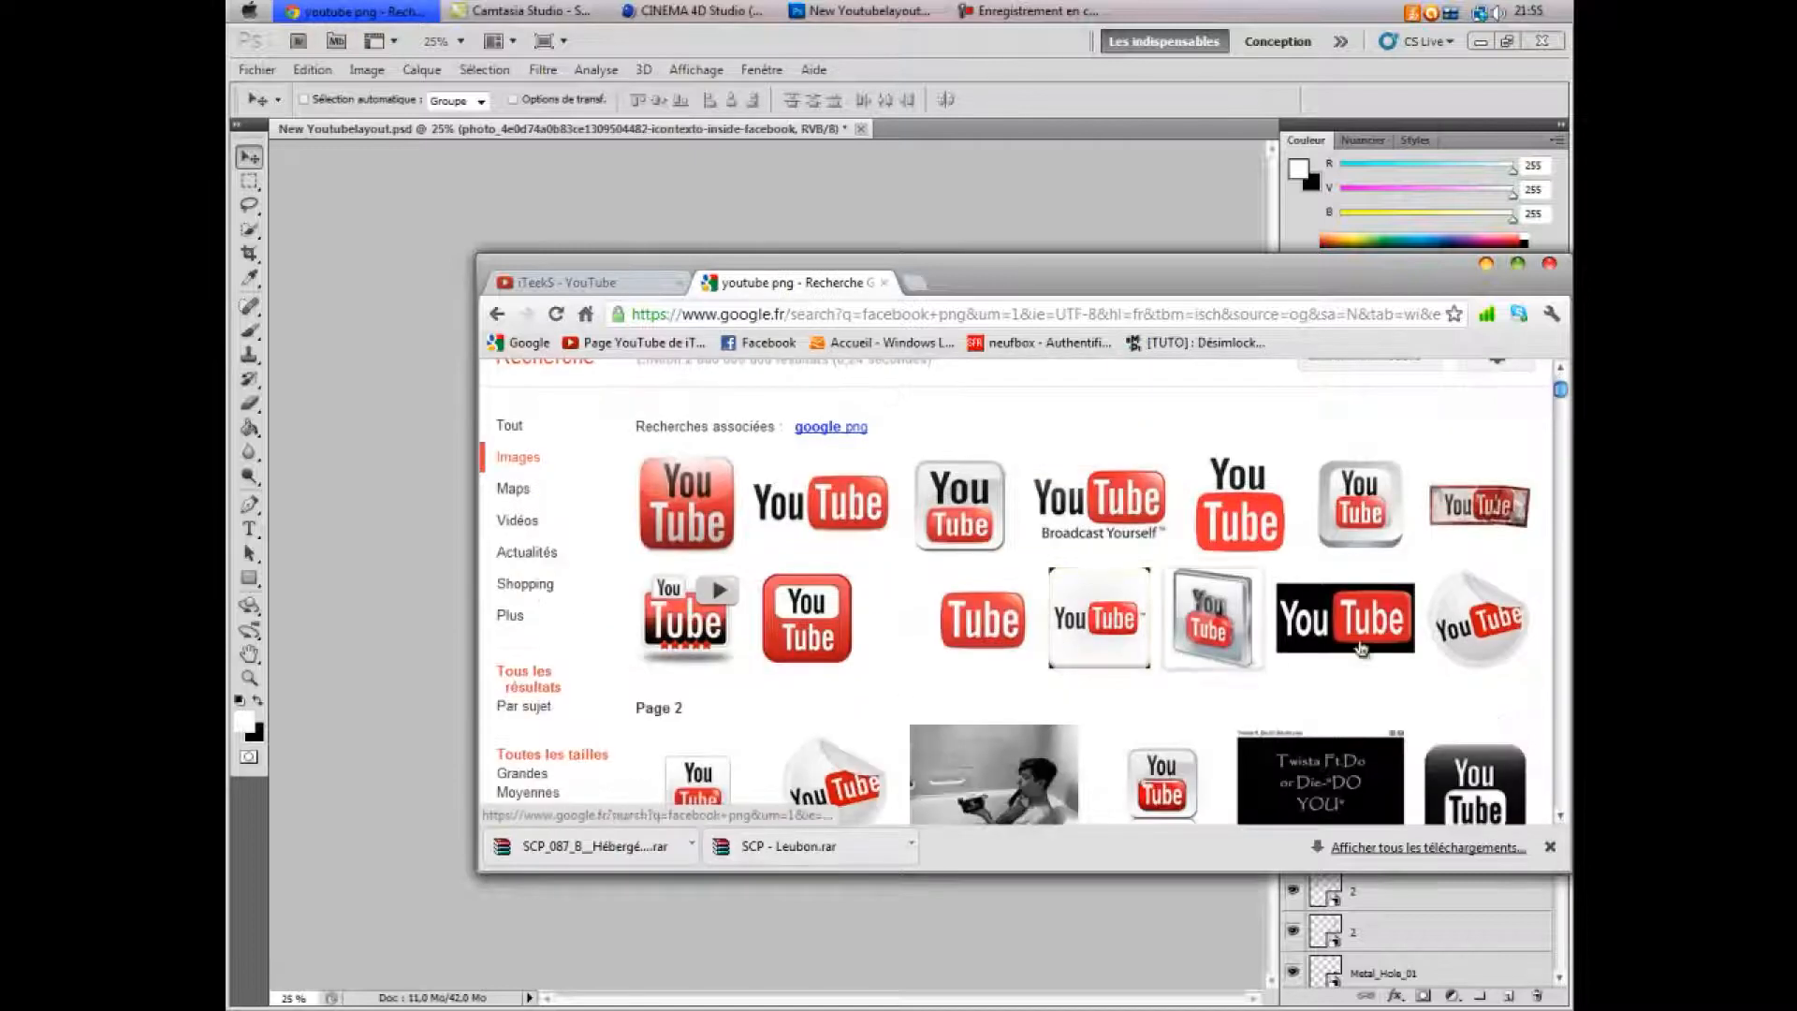
click(1471, 506)
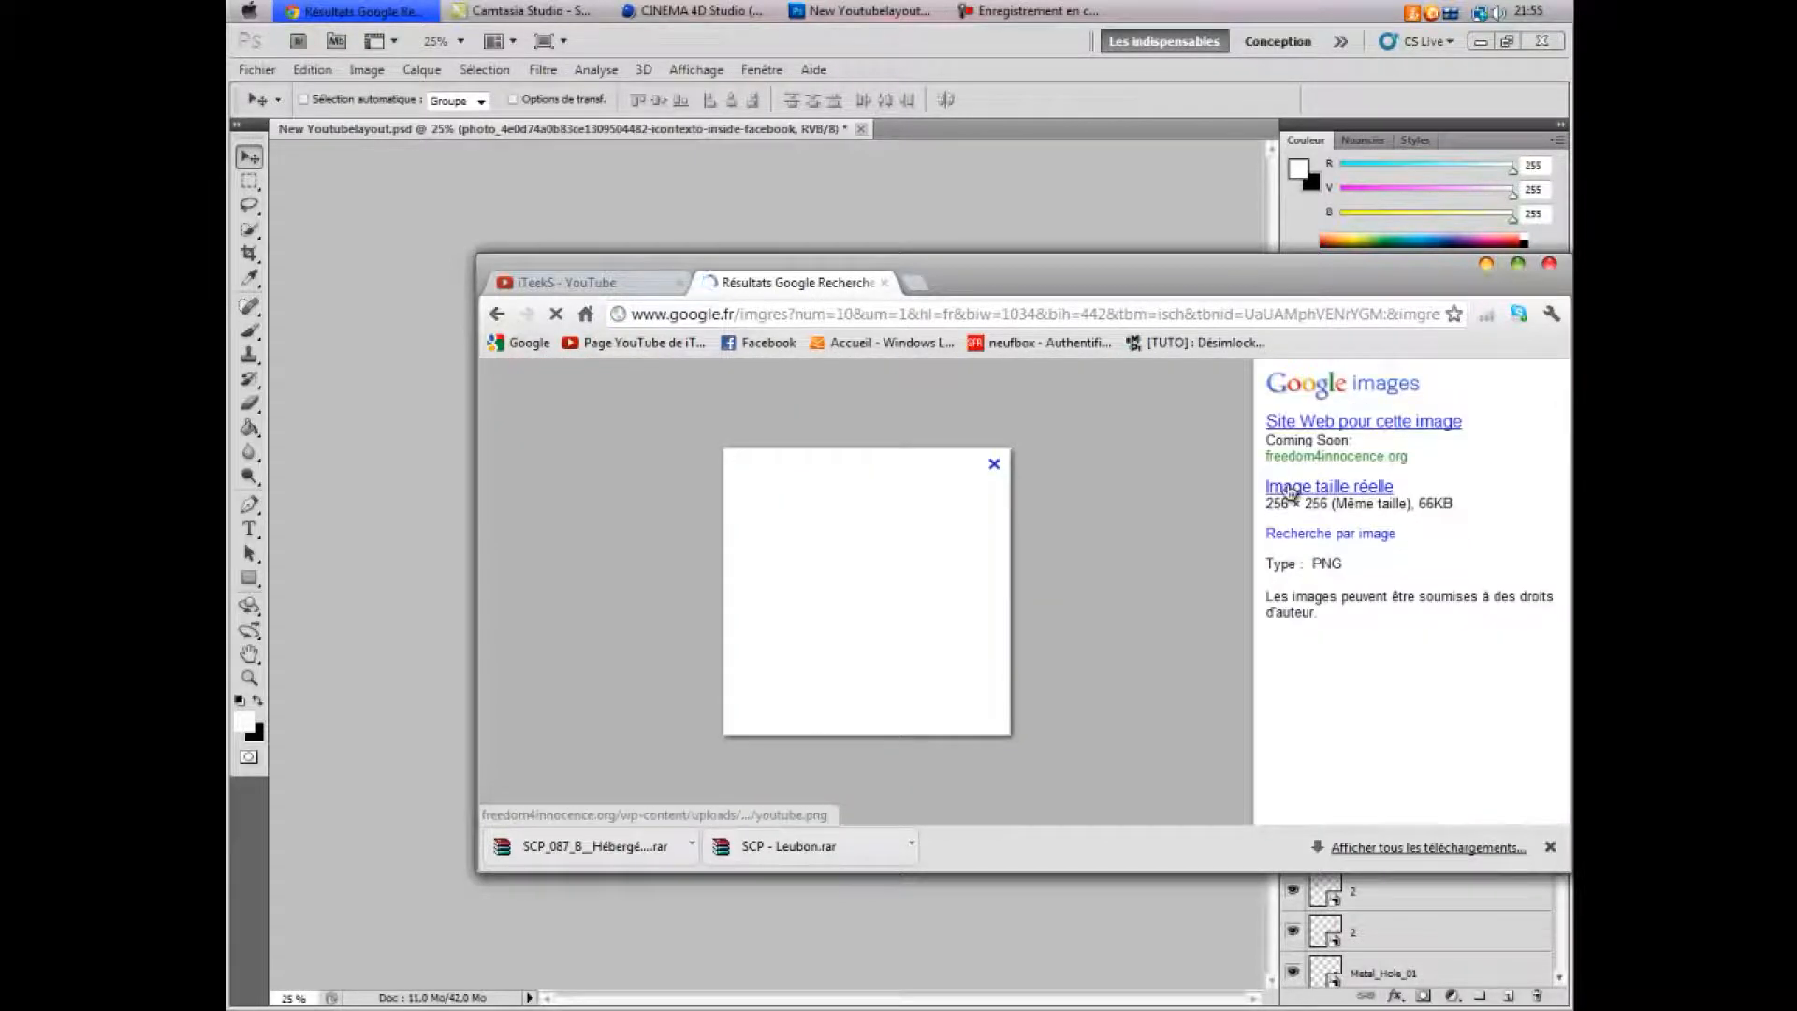
click(1483, 42)
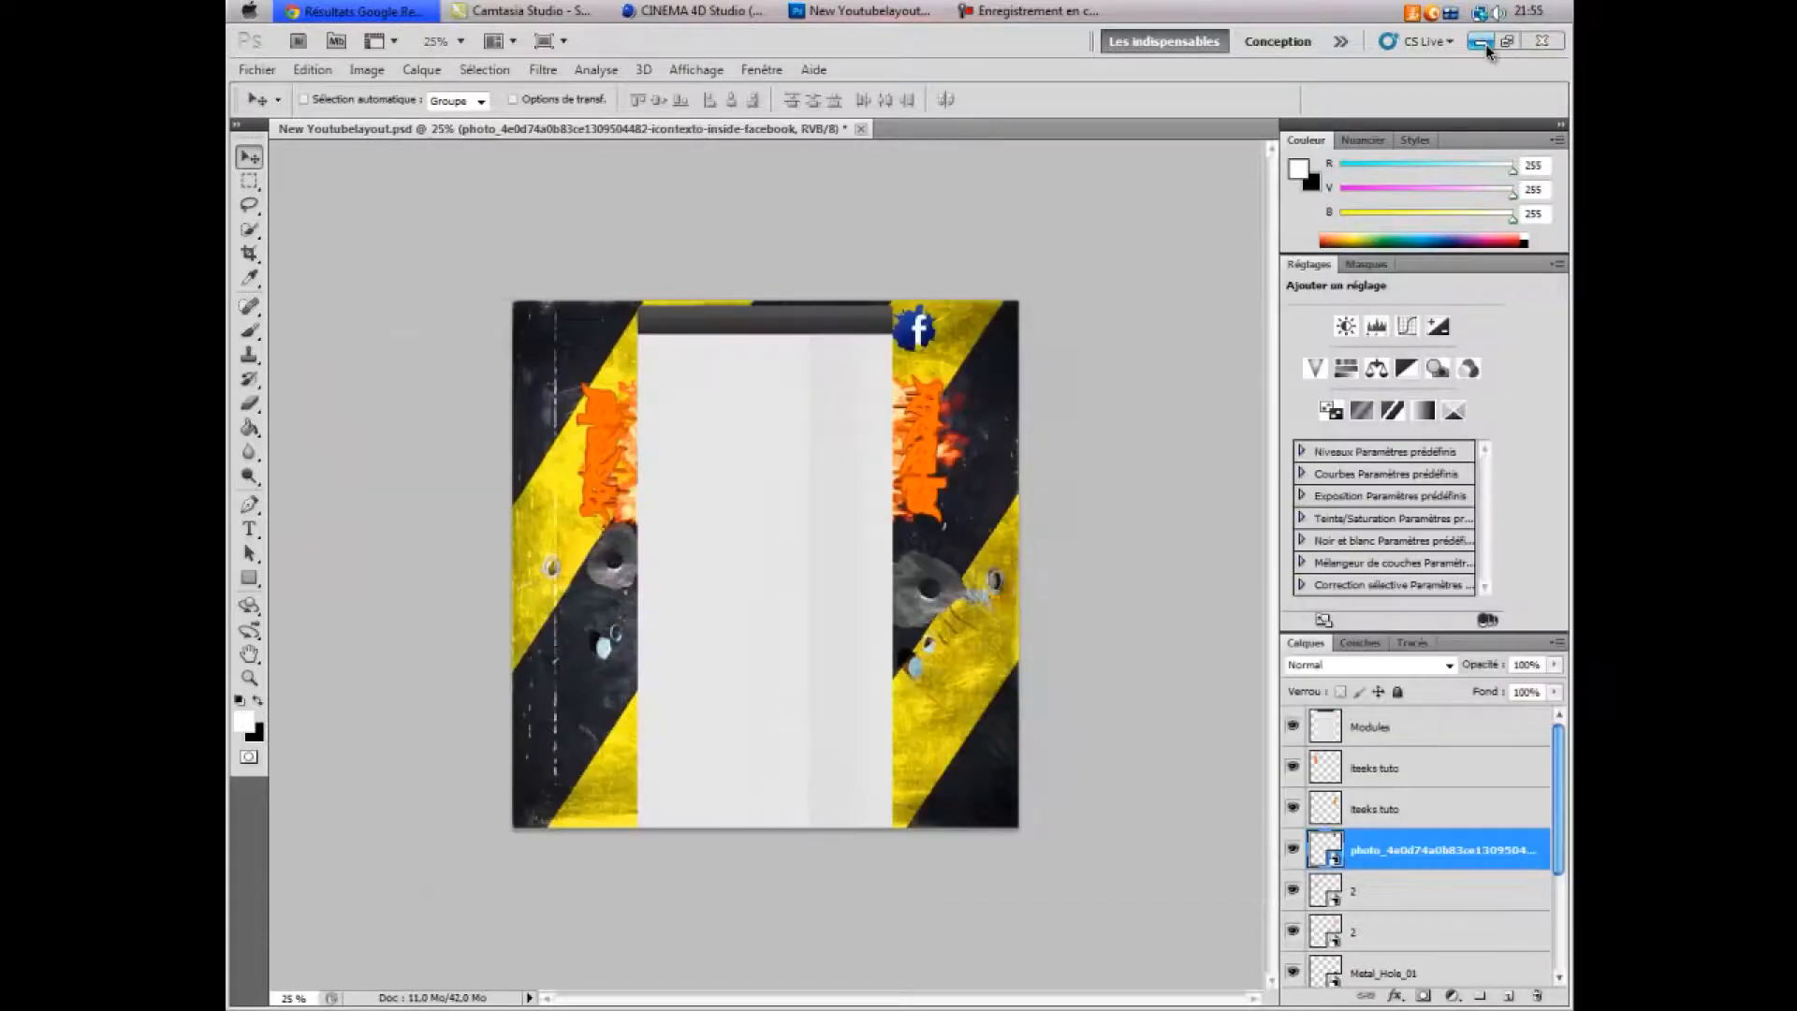
click(1316, 492)
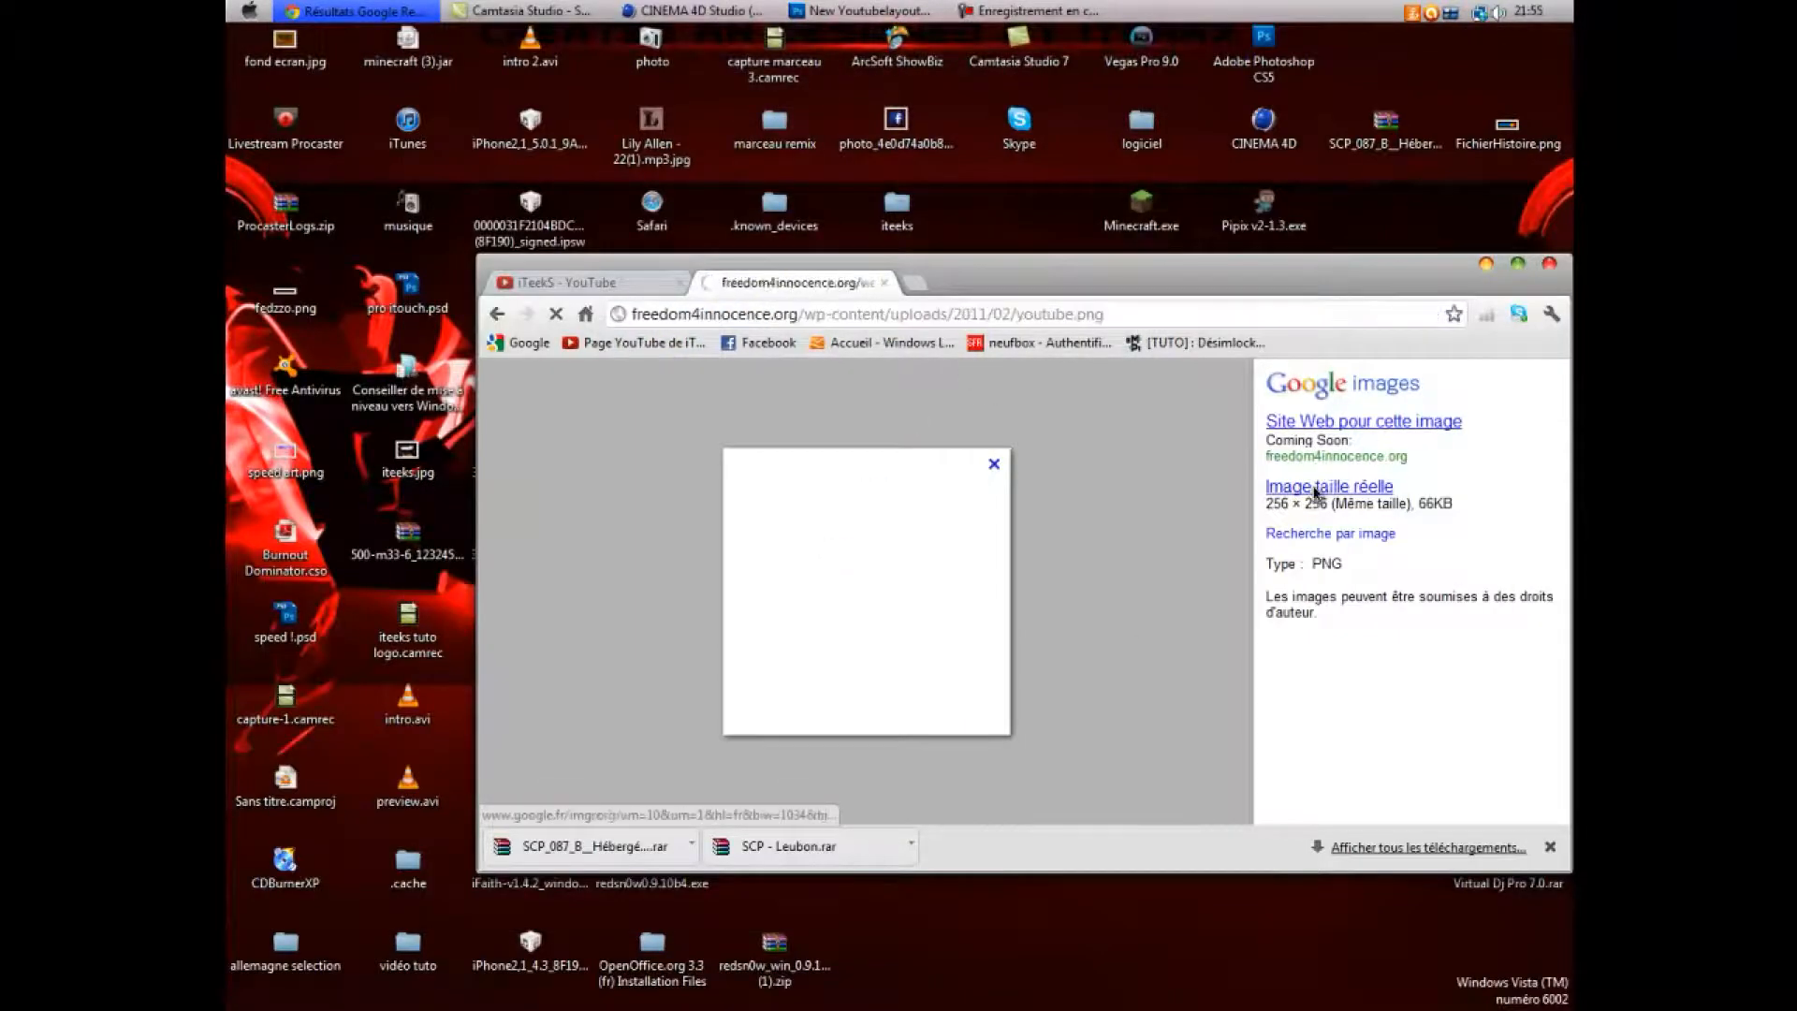
- Bring the YouTube logo into the Photoshop layout and place it at the top of the left striped band
drag(641, 510, 583, 344)
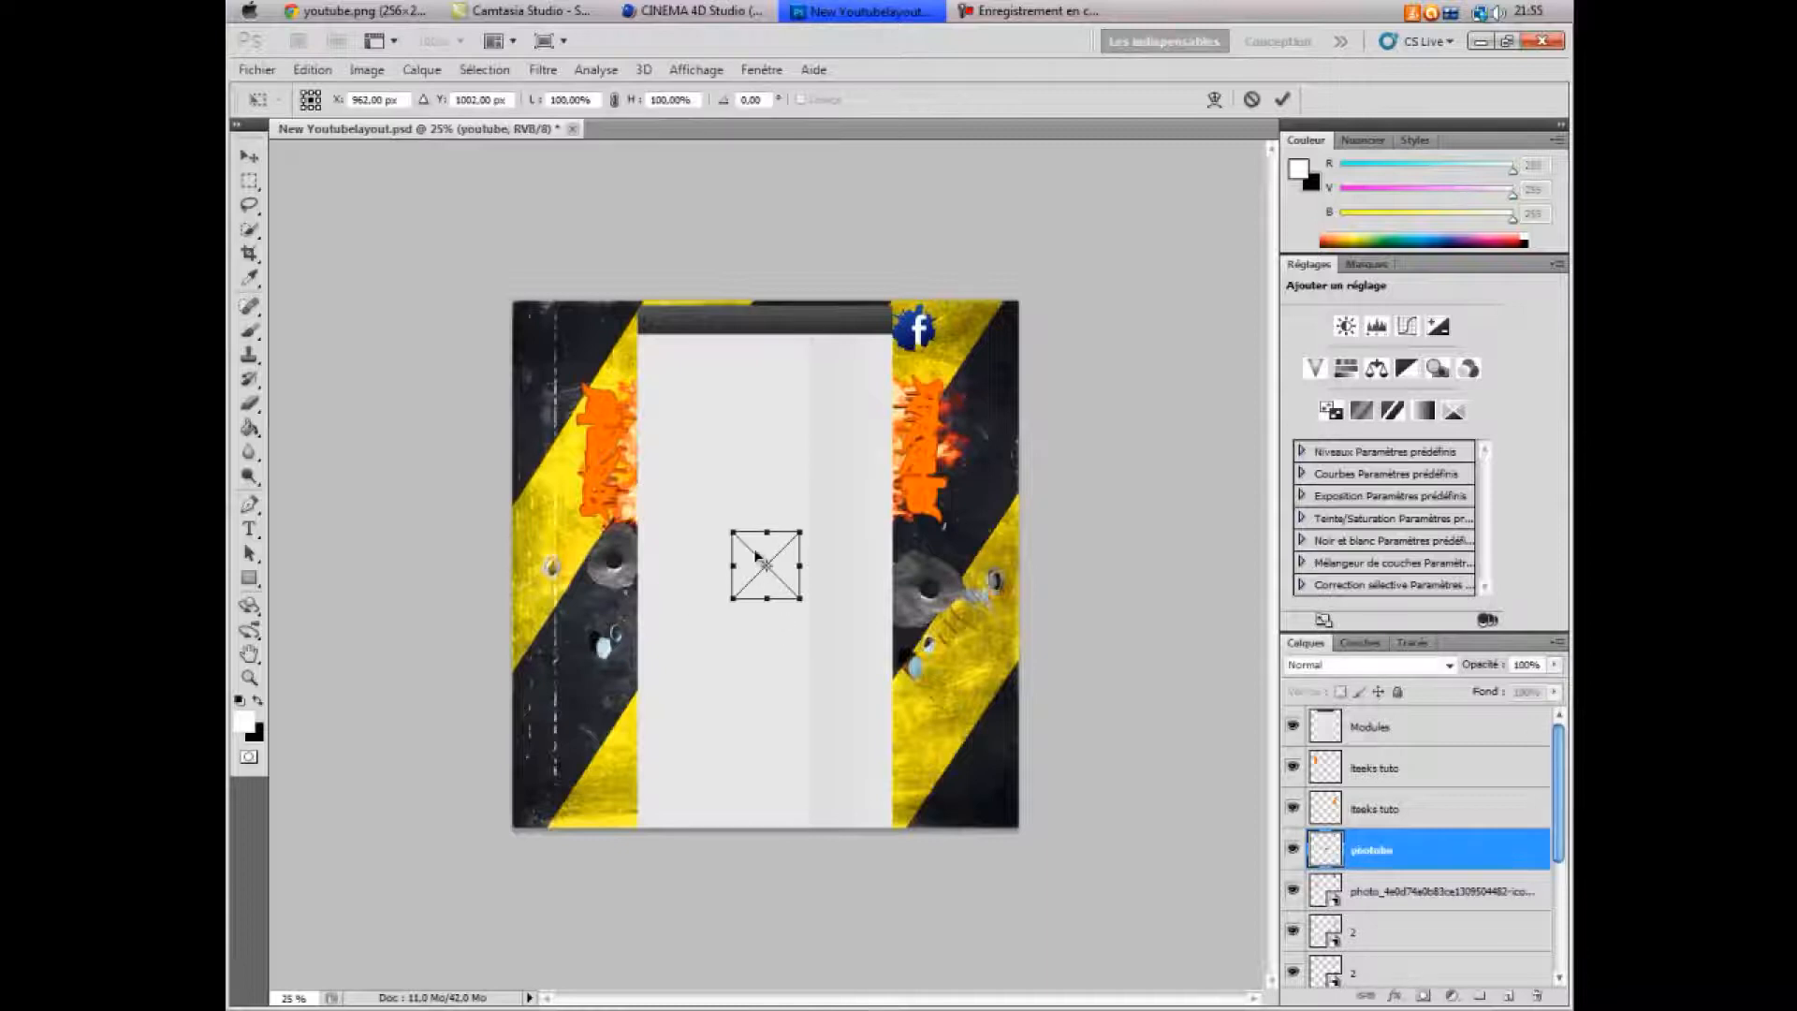
drag(760, 548, 597, 316)
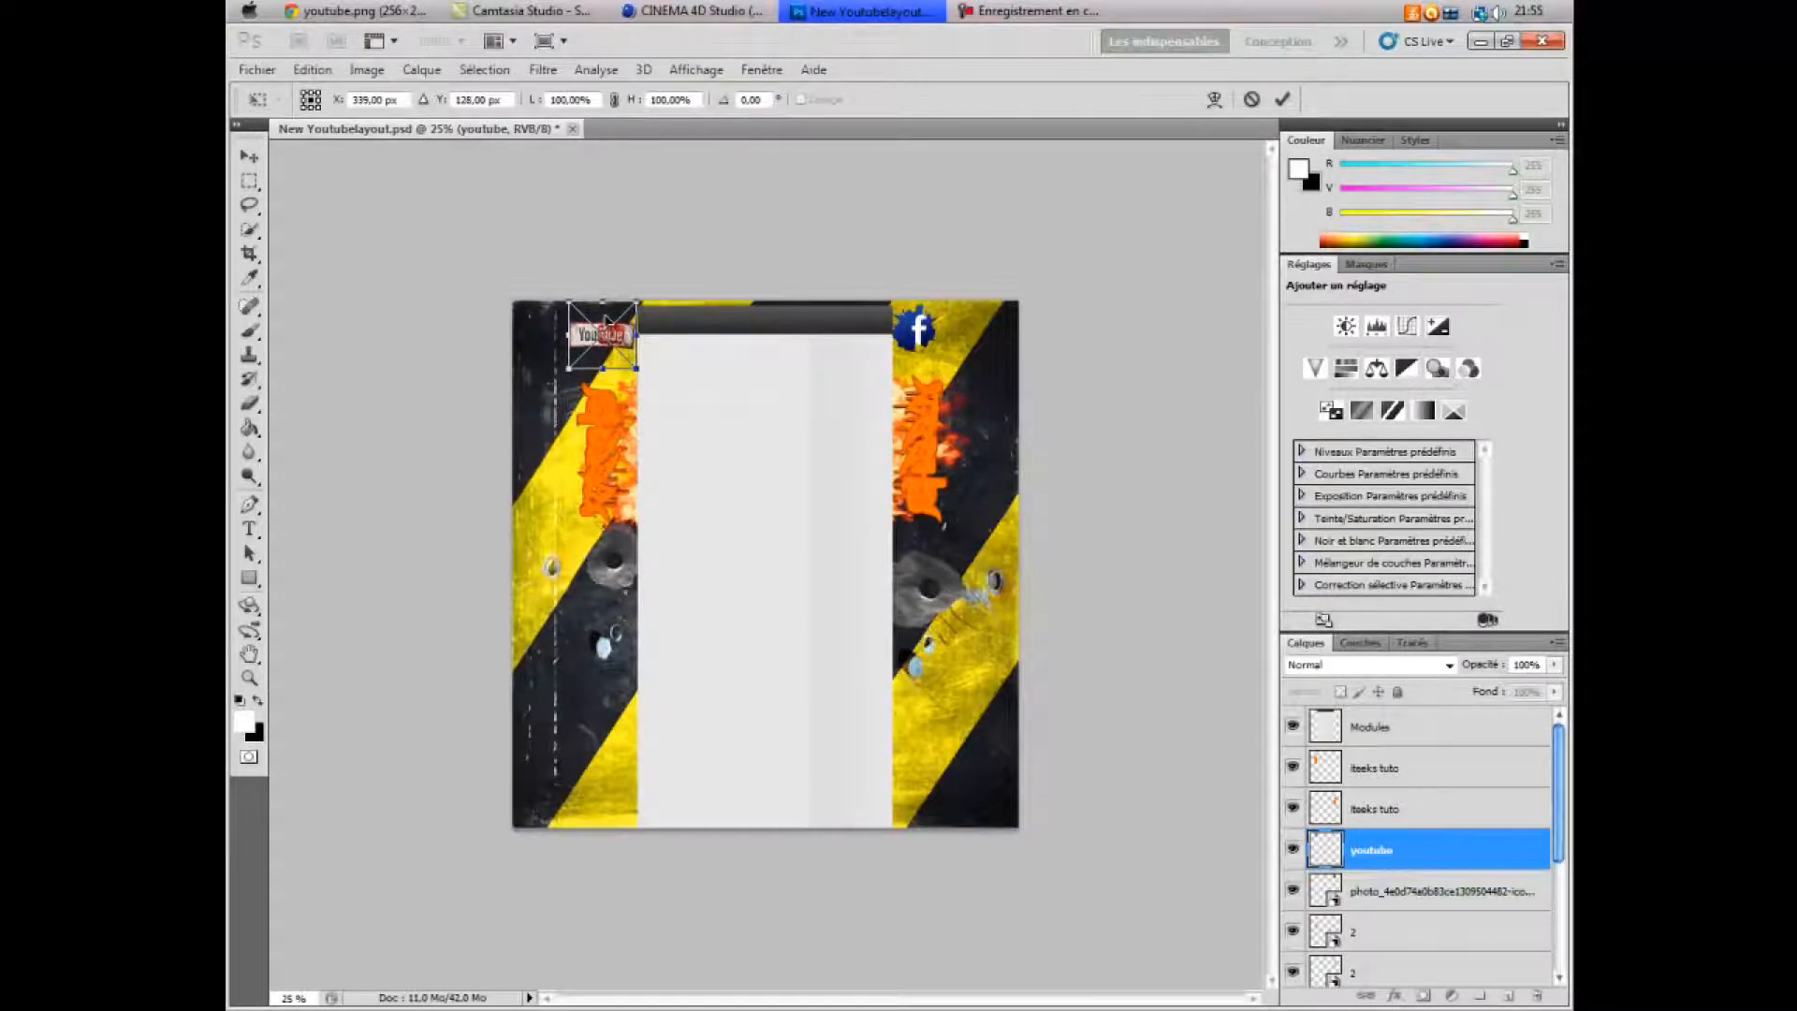
key(Return)
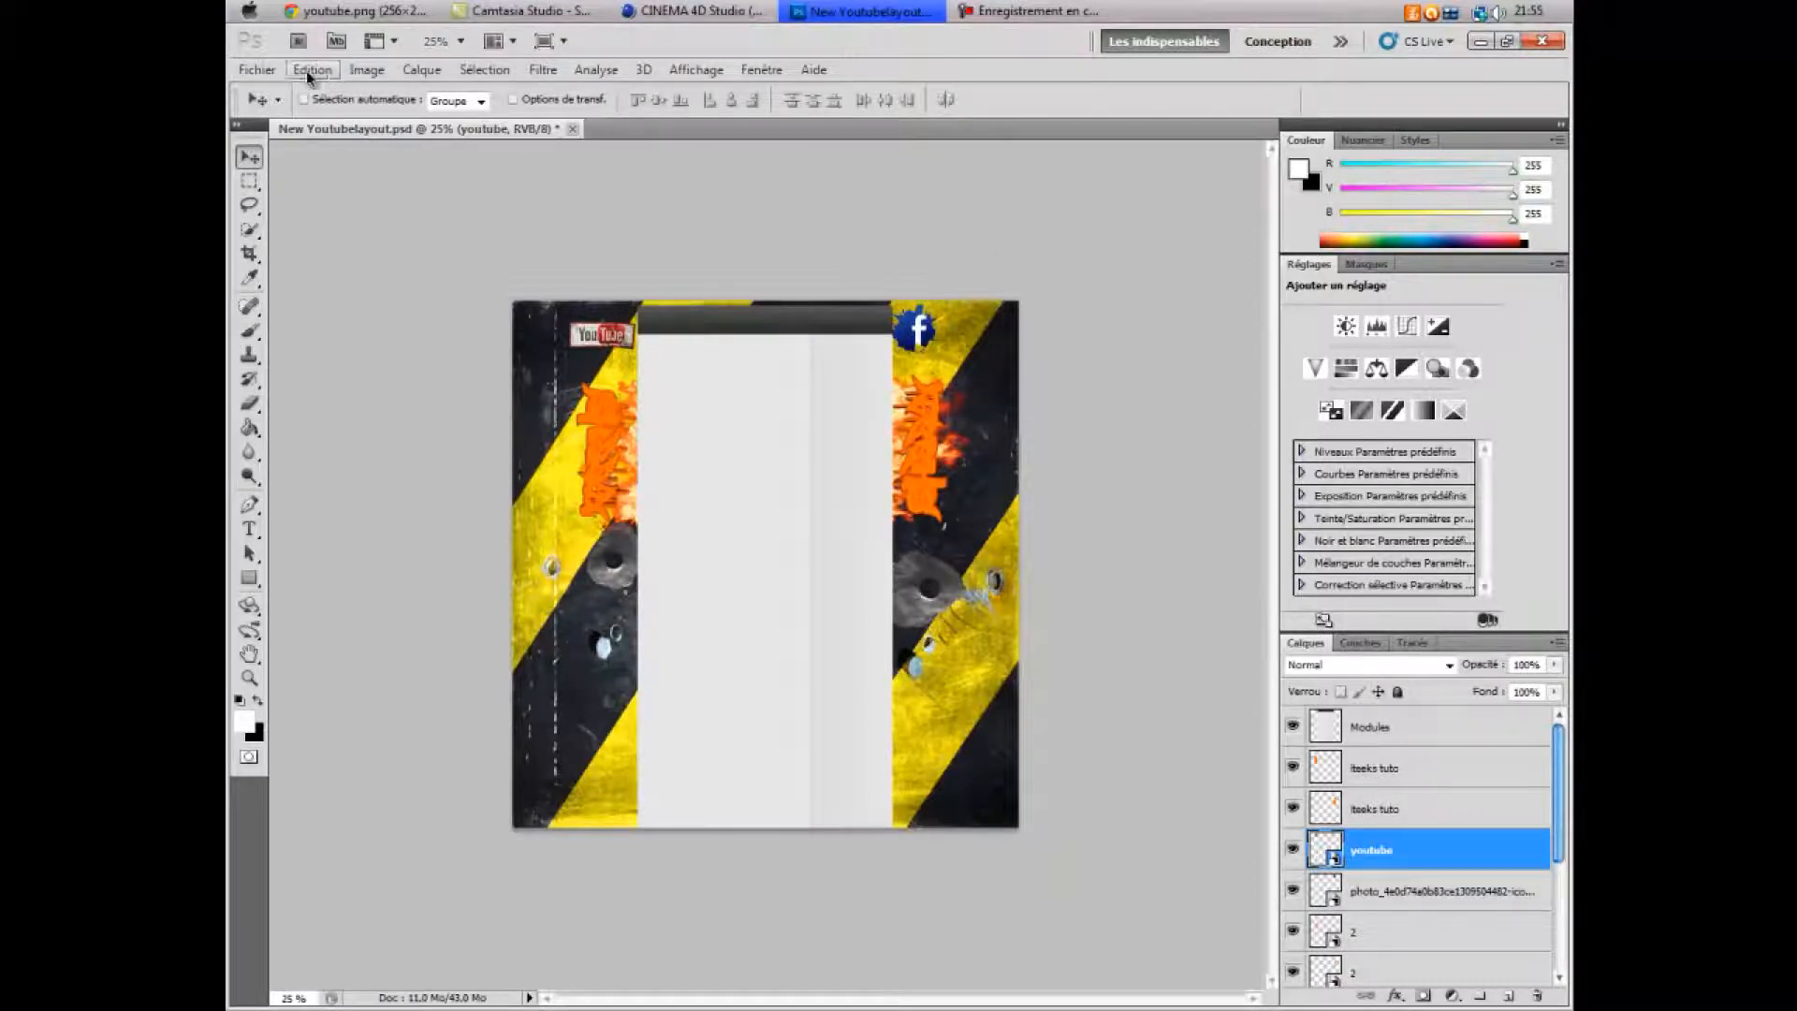
- Examine the Nuage and Lights folders of the gfx pack for a suitable image to import
click(274, 72)
click(311, 485)
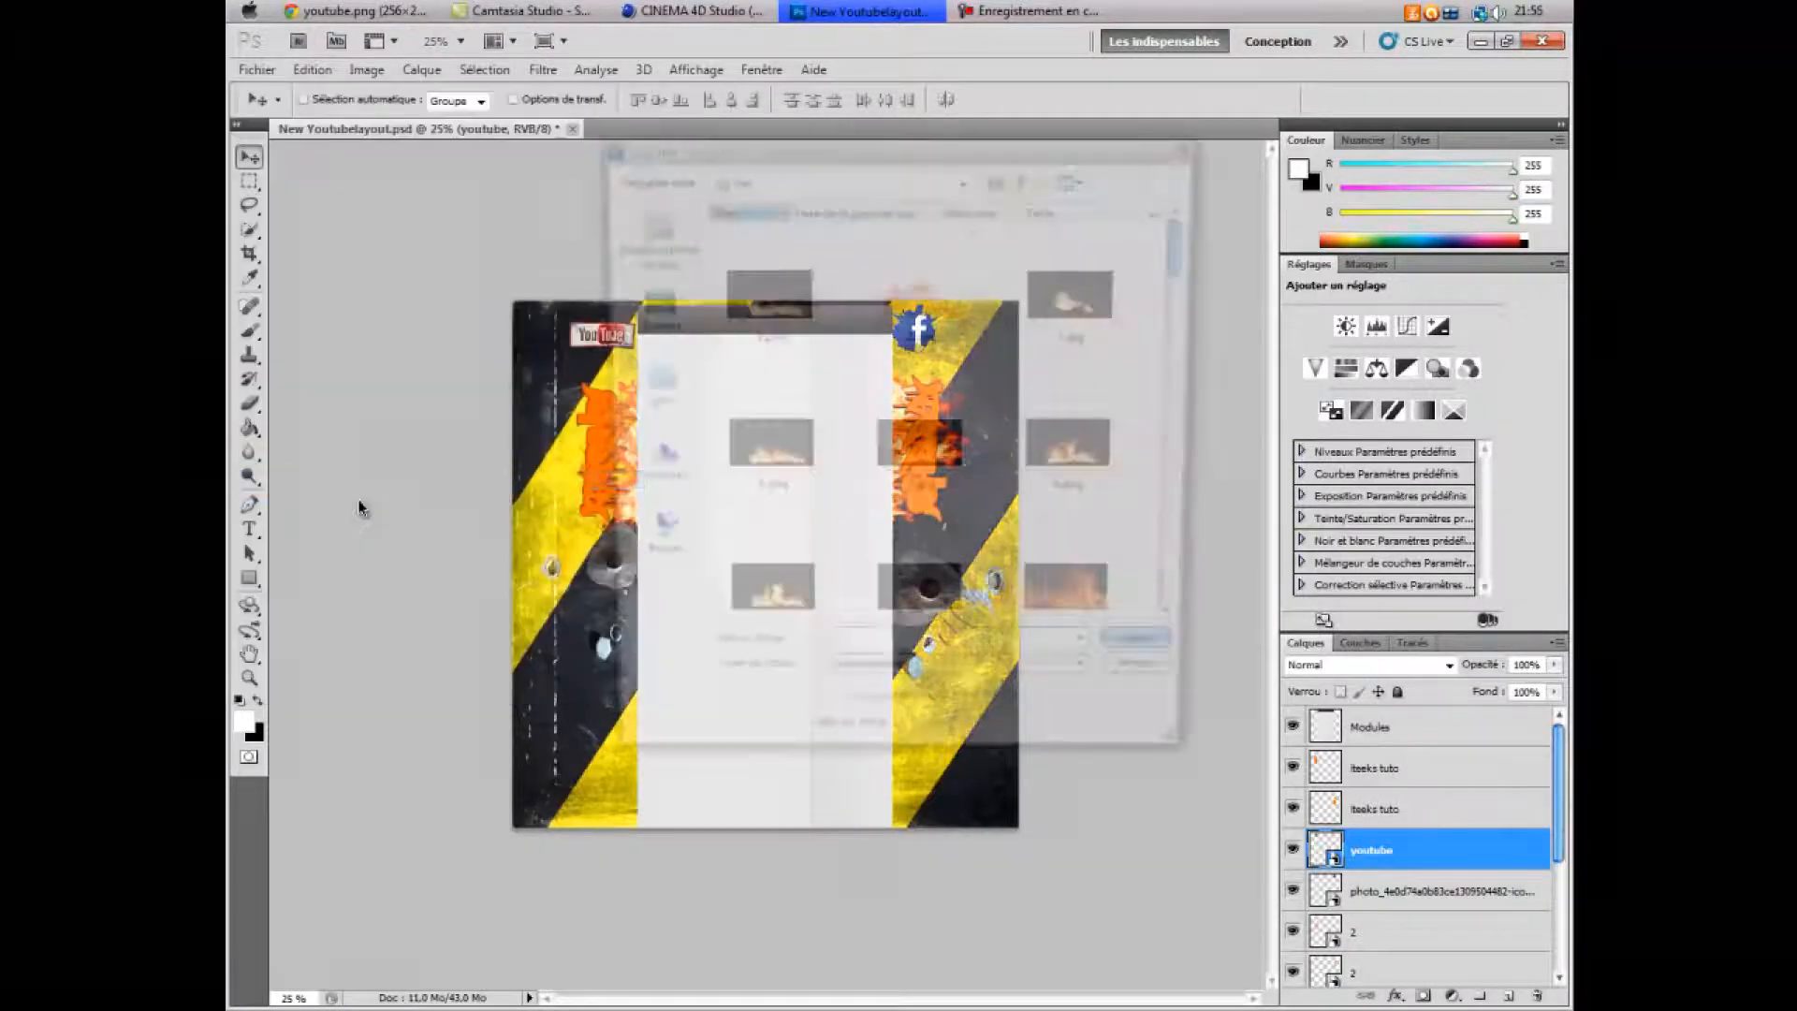
click(647, 309)
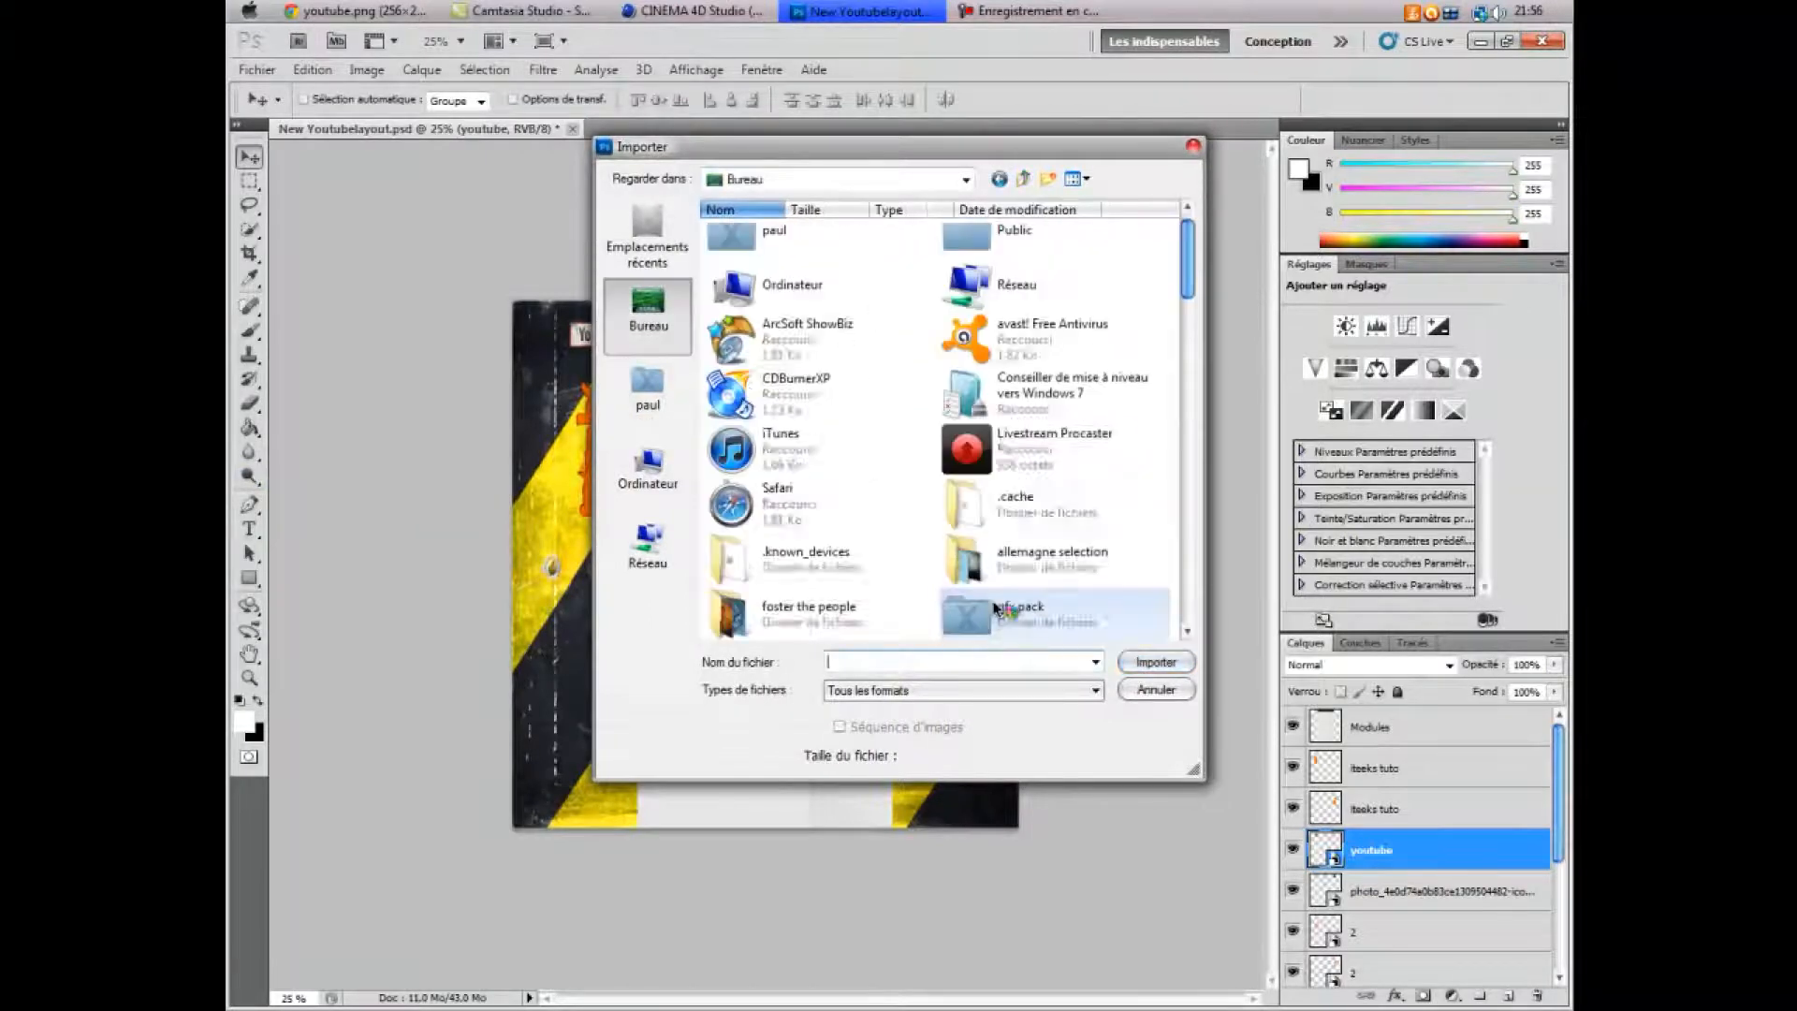
double_click(996, 609)
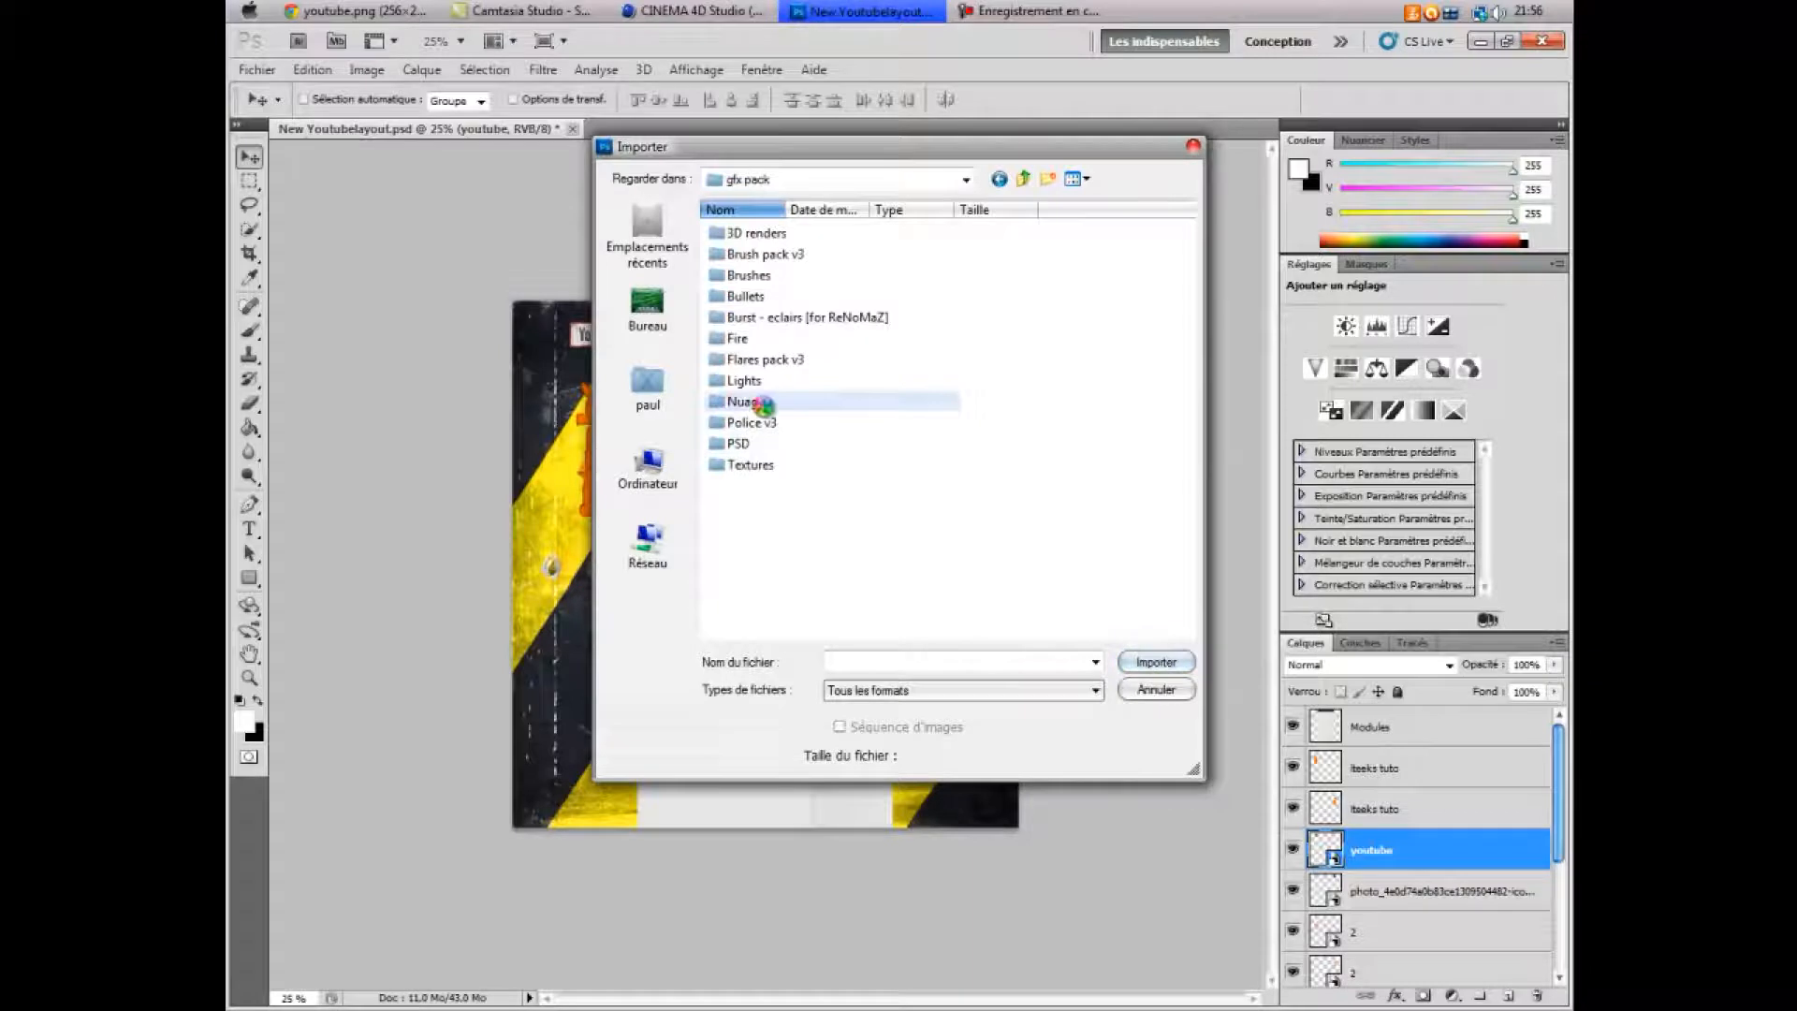
double_click(742, 402)
scroll(818, 480, down, 5)
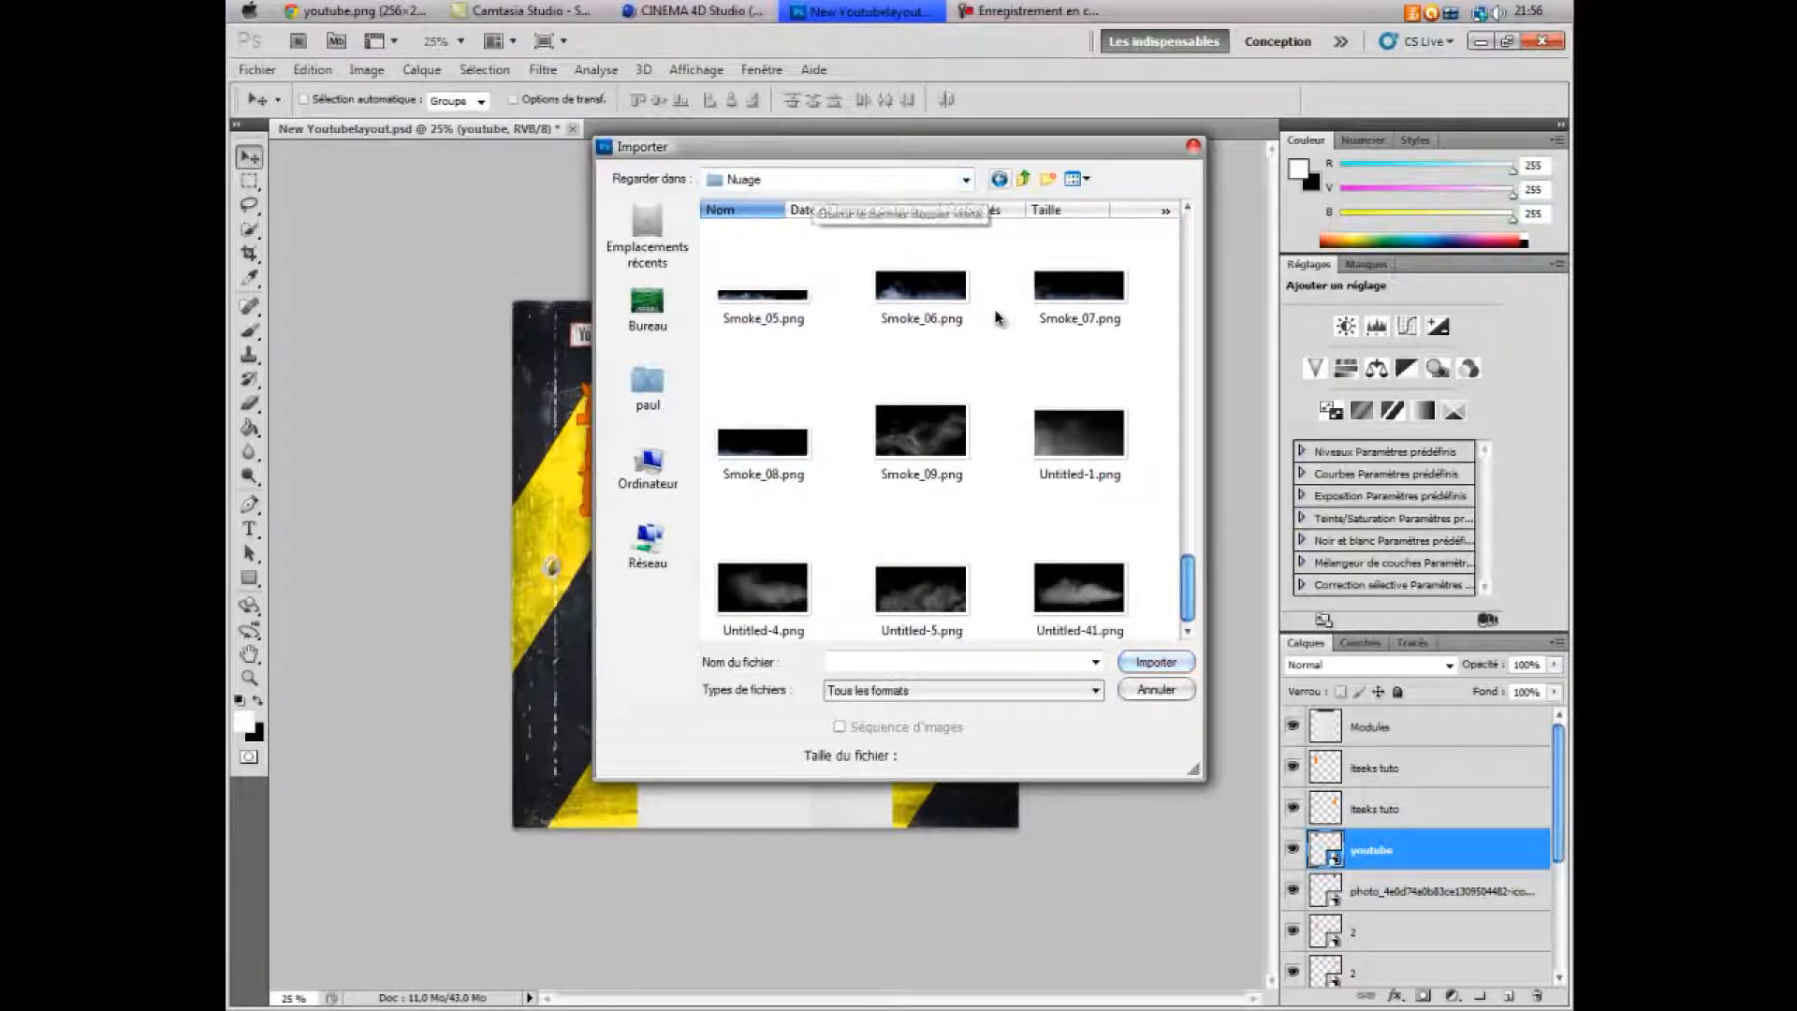
scroll(1050, 524, up, 4)
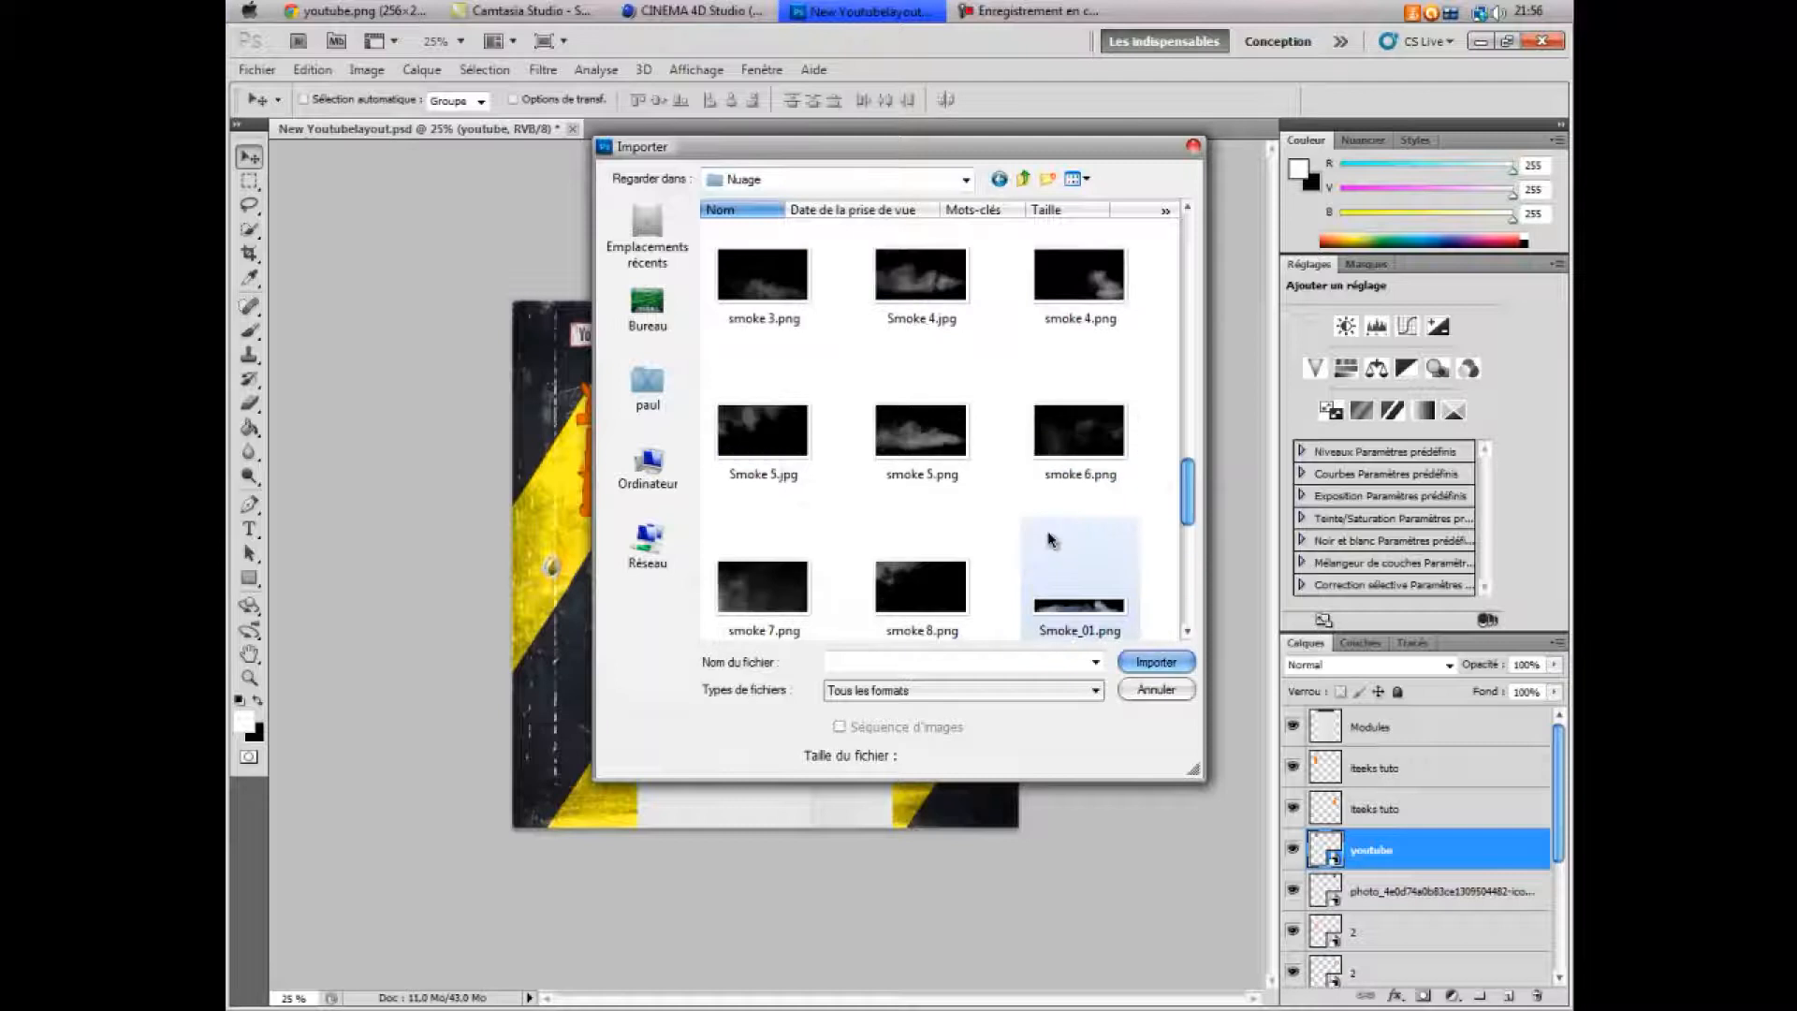
click(999, 178)
double_click(749, 381)
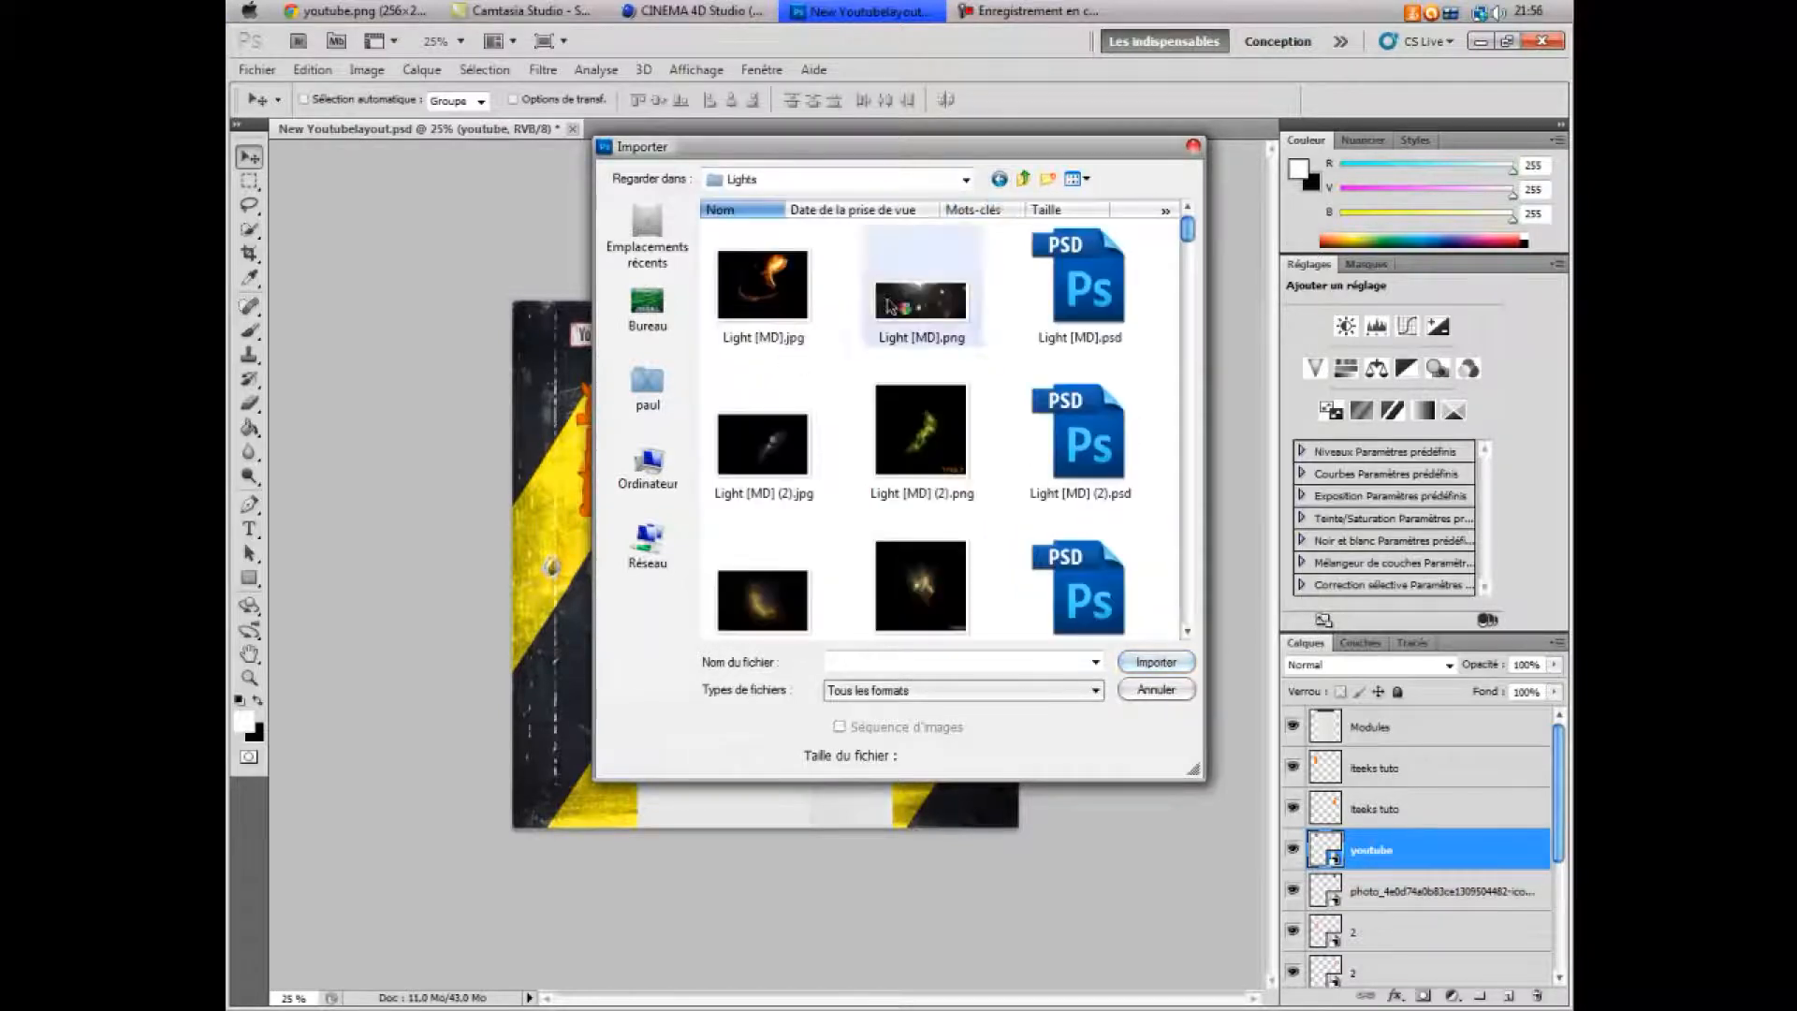
click(999, 179)
- Examine the Optical Flares and Fumées folders of GFX Pack 50 abonnés for a suitable effect
click(676, 398)
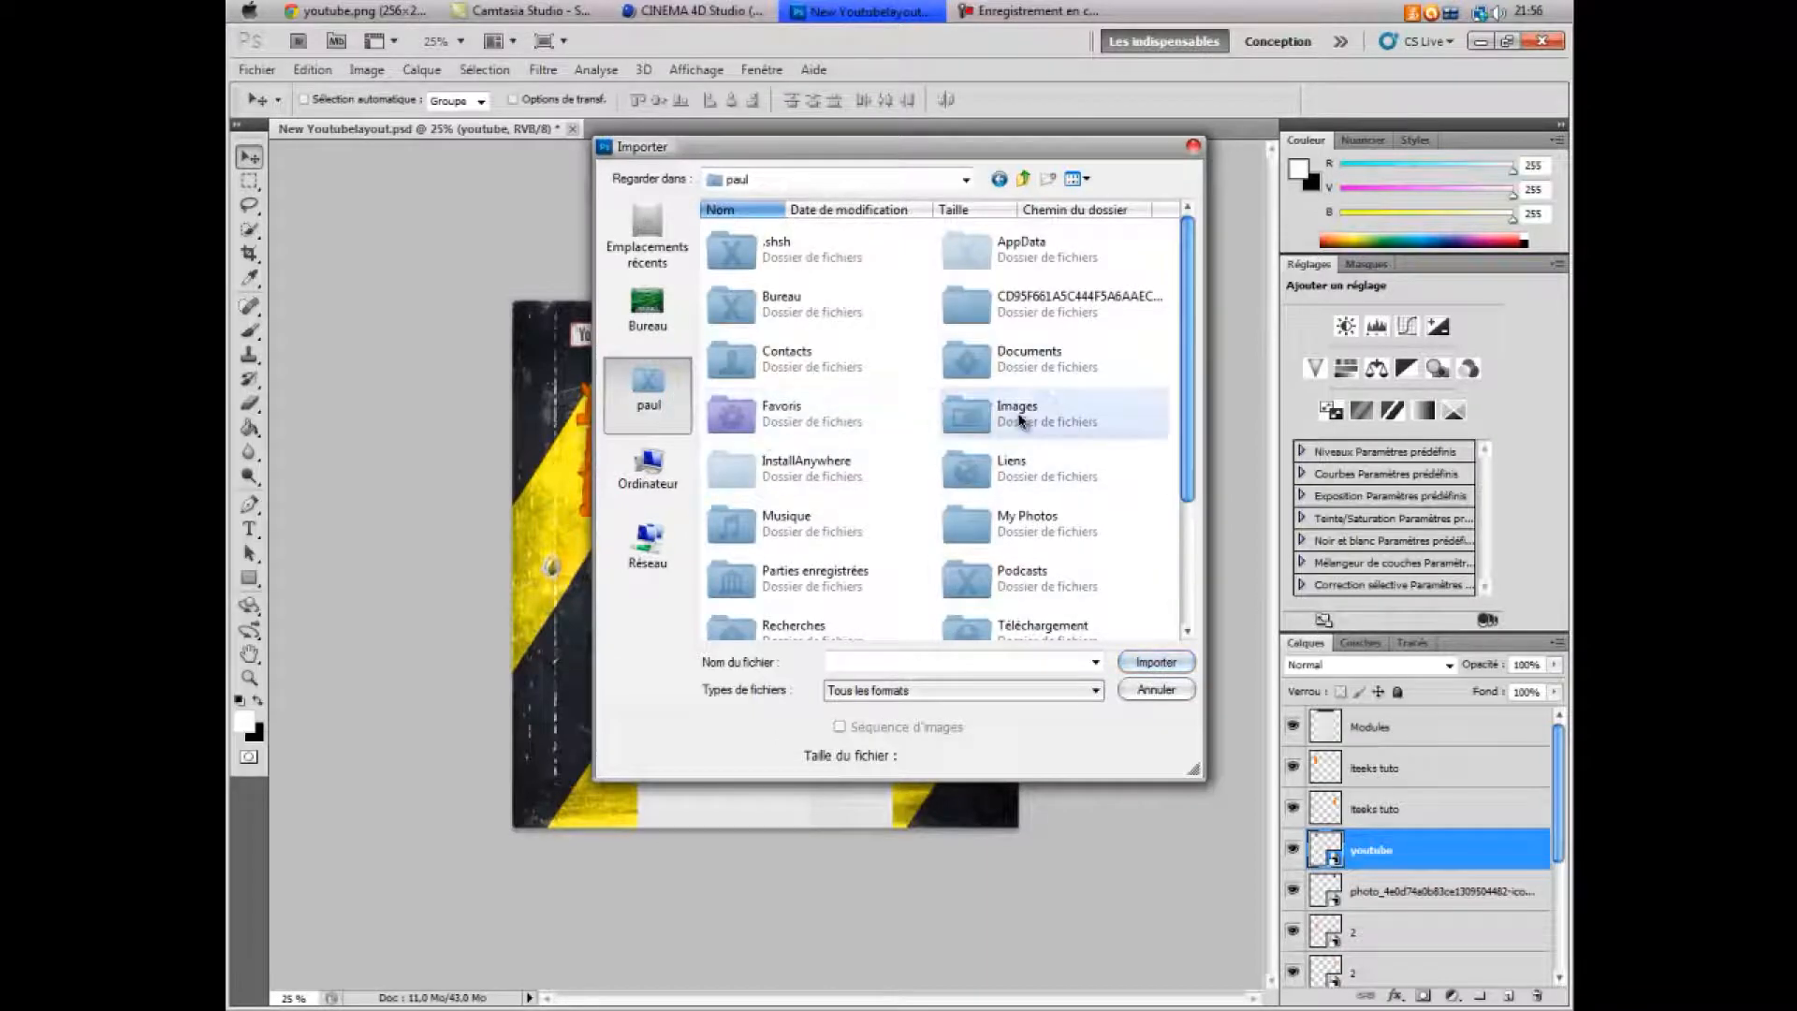
double_click(1011, 412)
double_click(1005, 510)
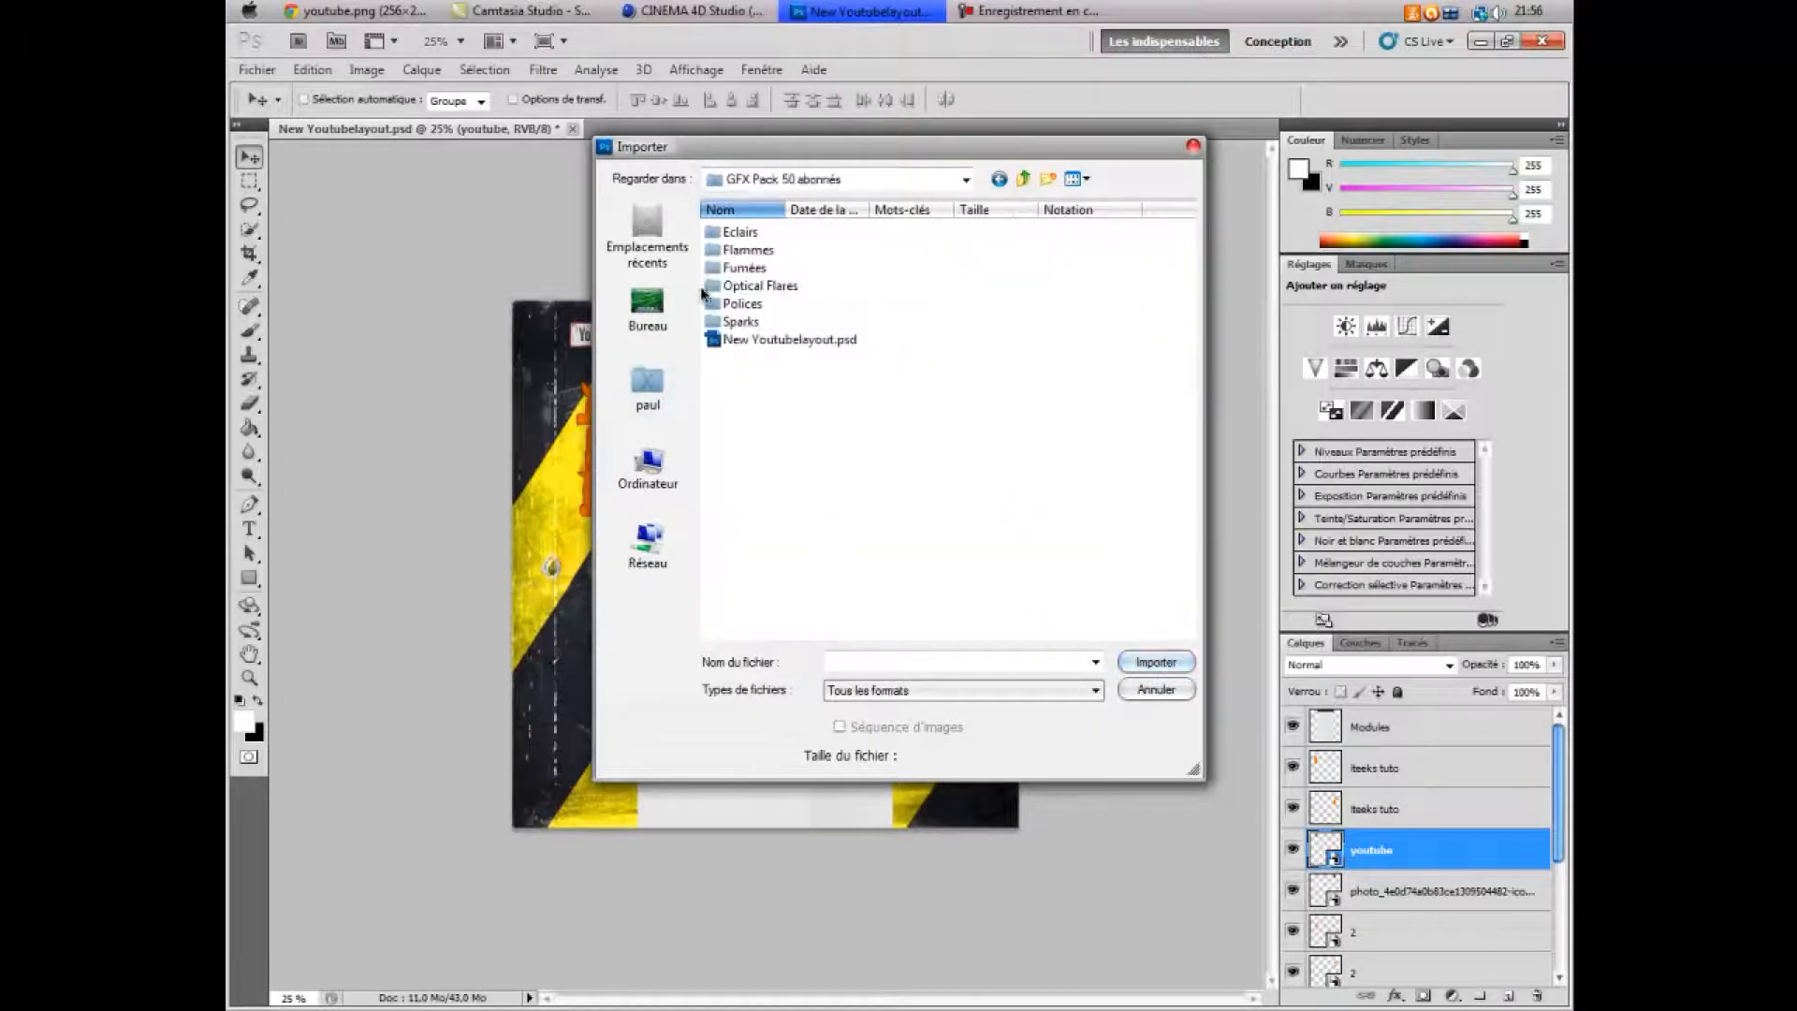
double_click(741, 286)
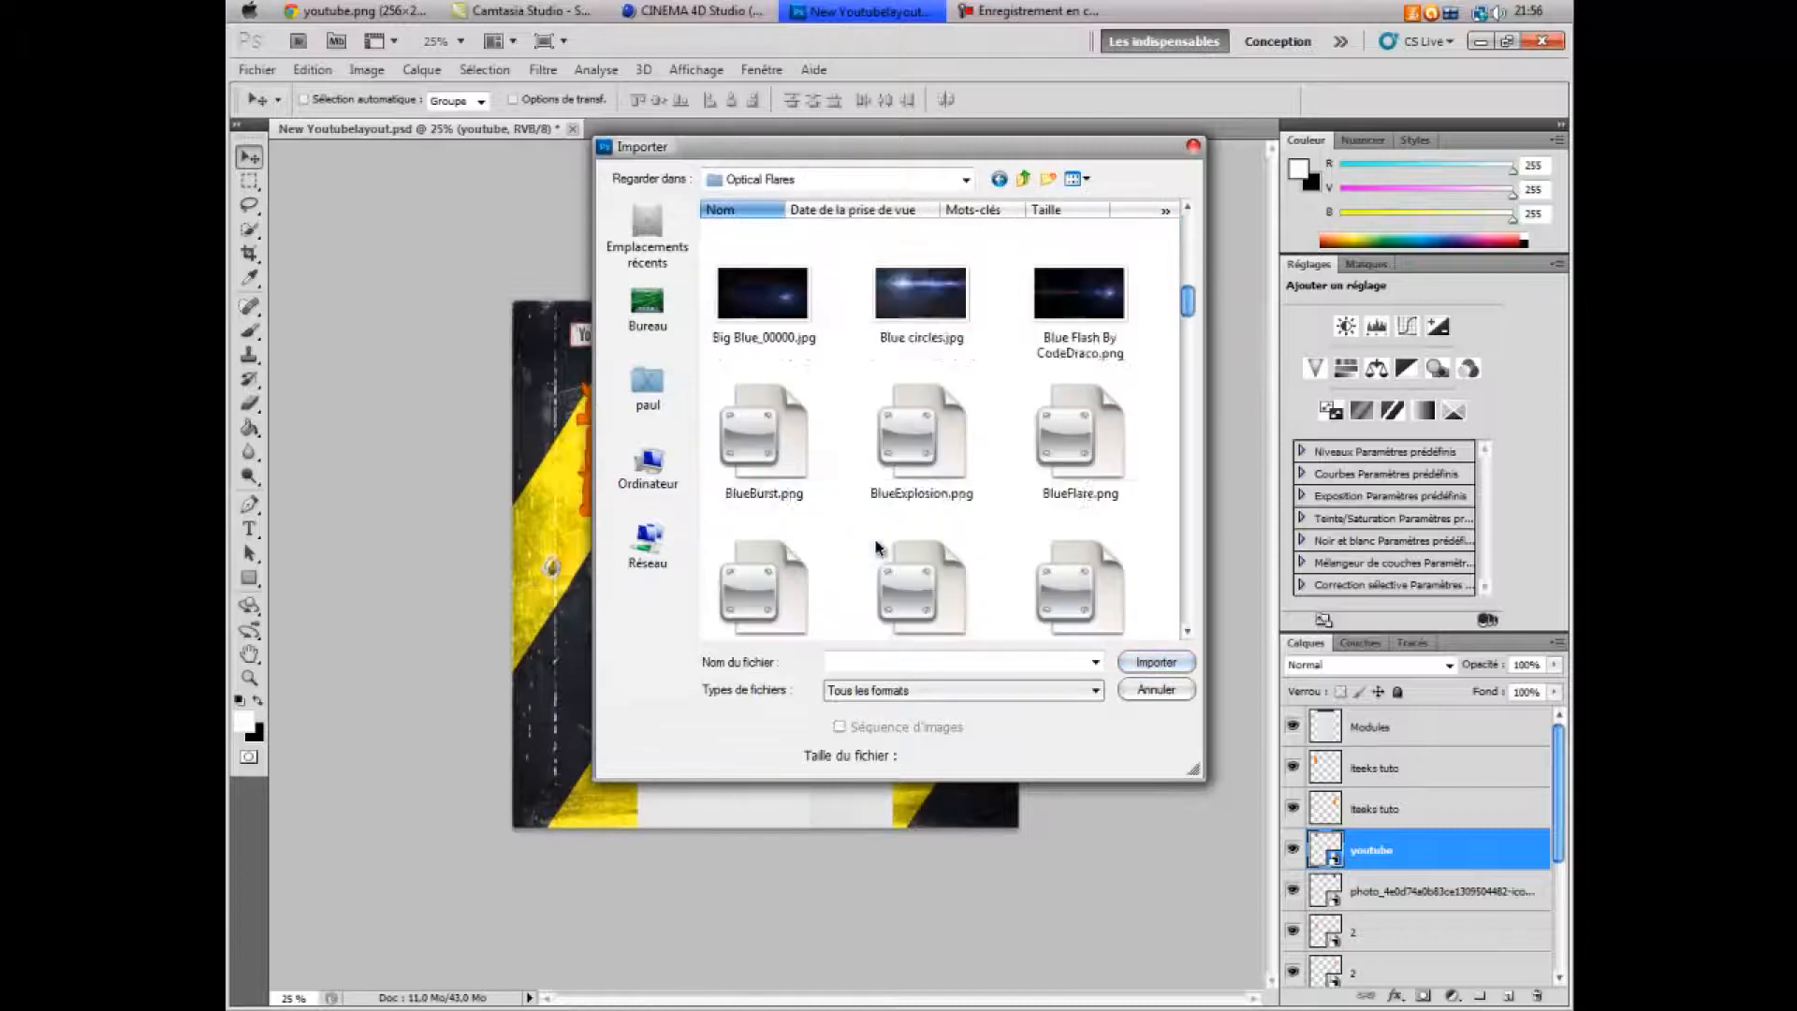
click(996, 181)
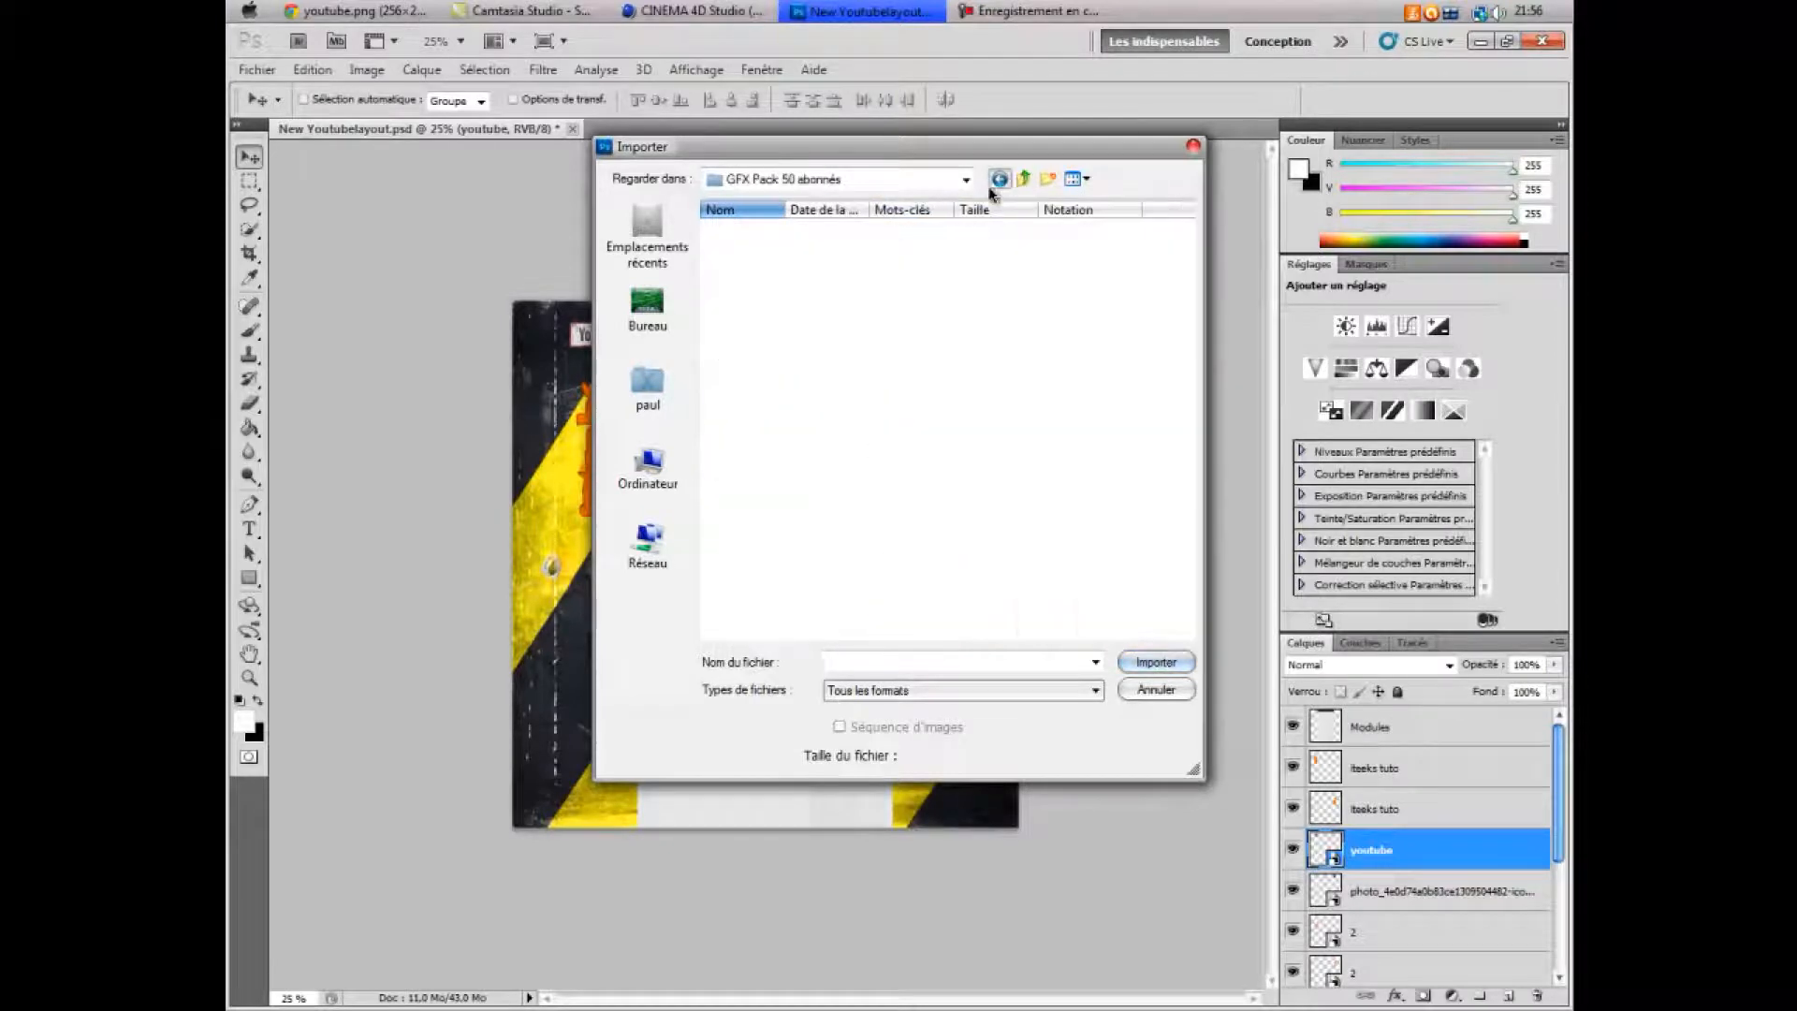
double_click(744, 283)
scroll(844, 458, down, 3)
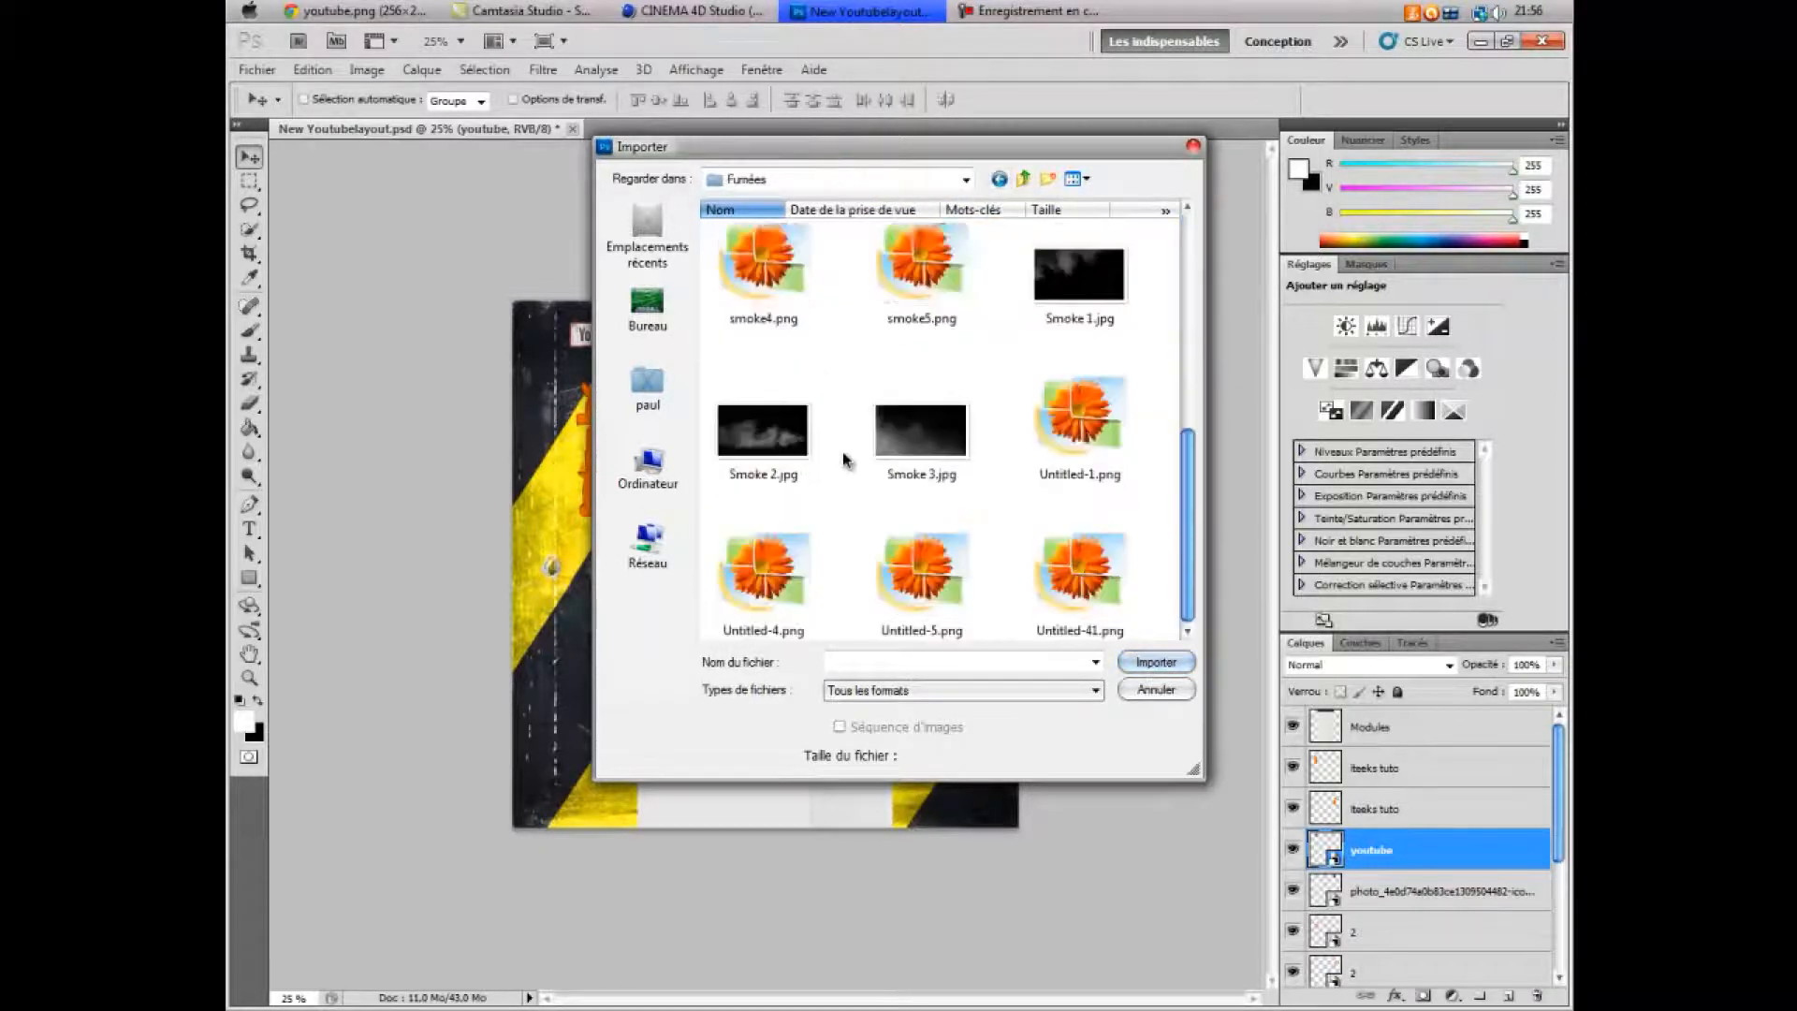
click(998, 179)
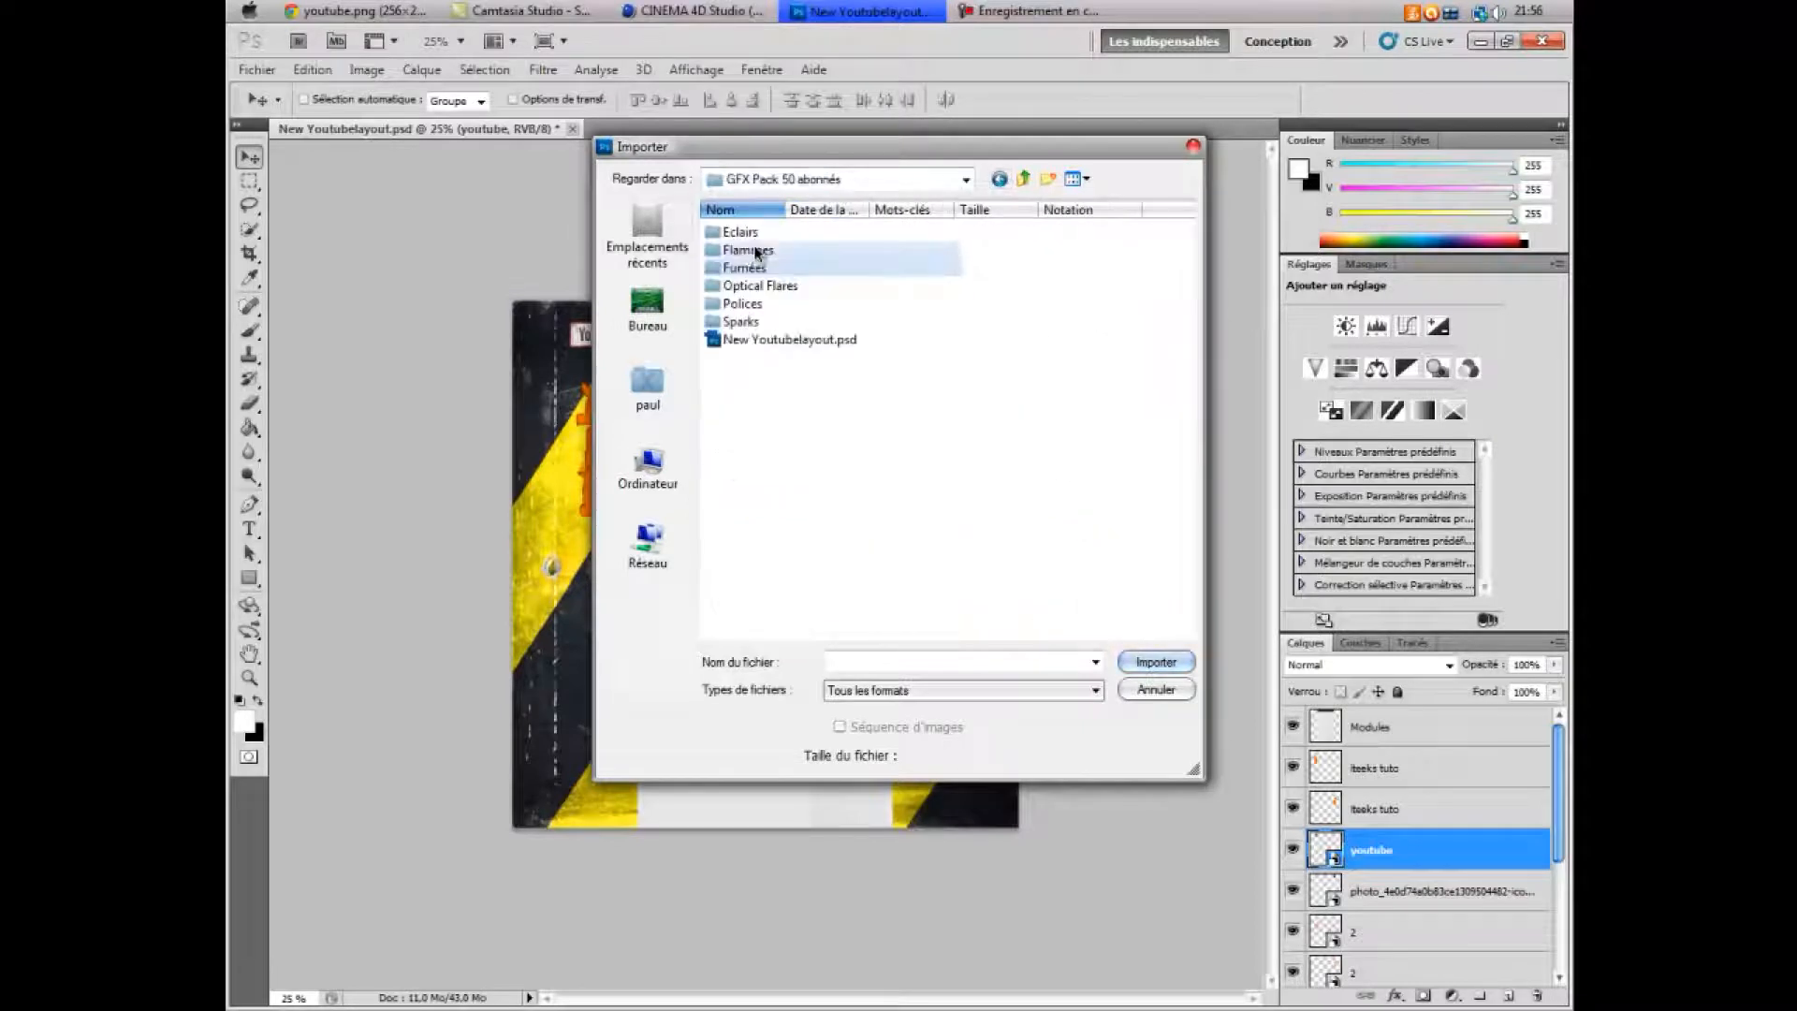
- Try to place FEU 17.png from the Flammes folder over the lower part of the left band
double_click(756, 250)
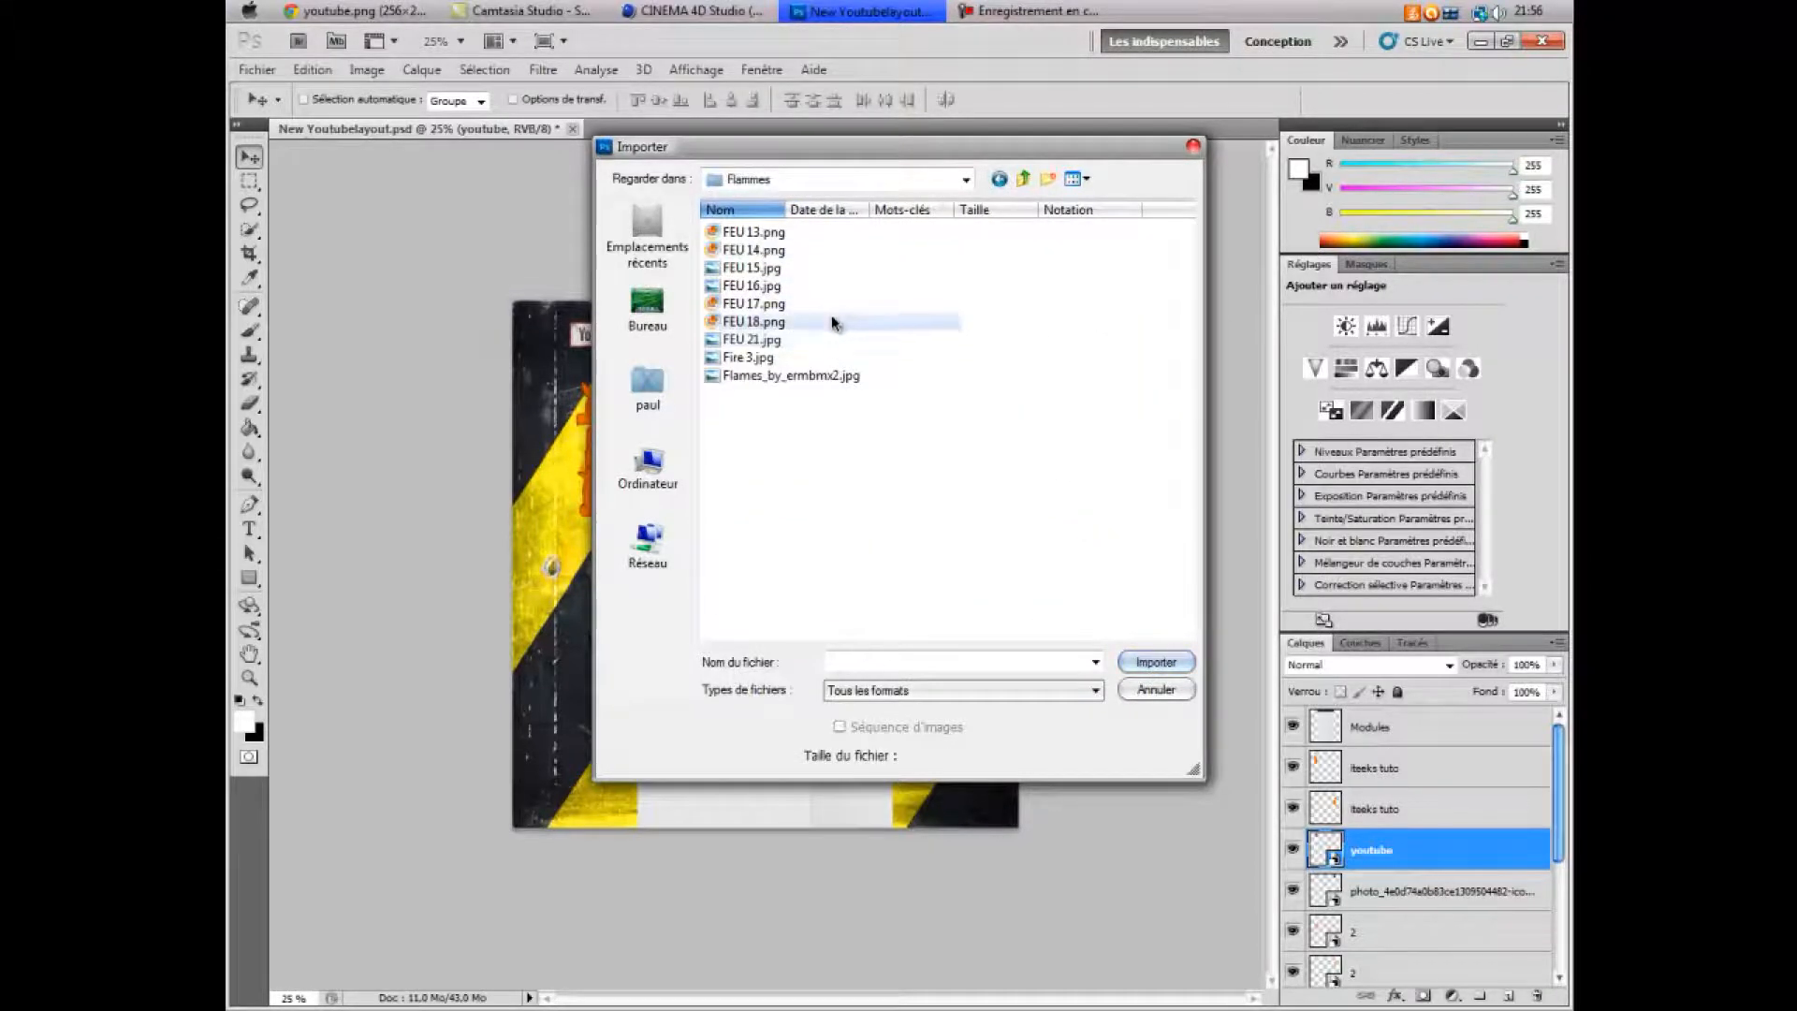
double_click(793, 305)
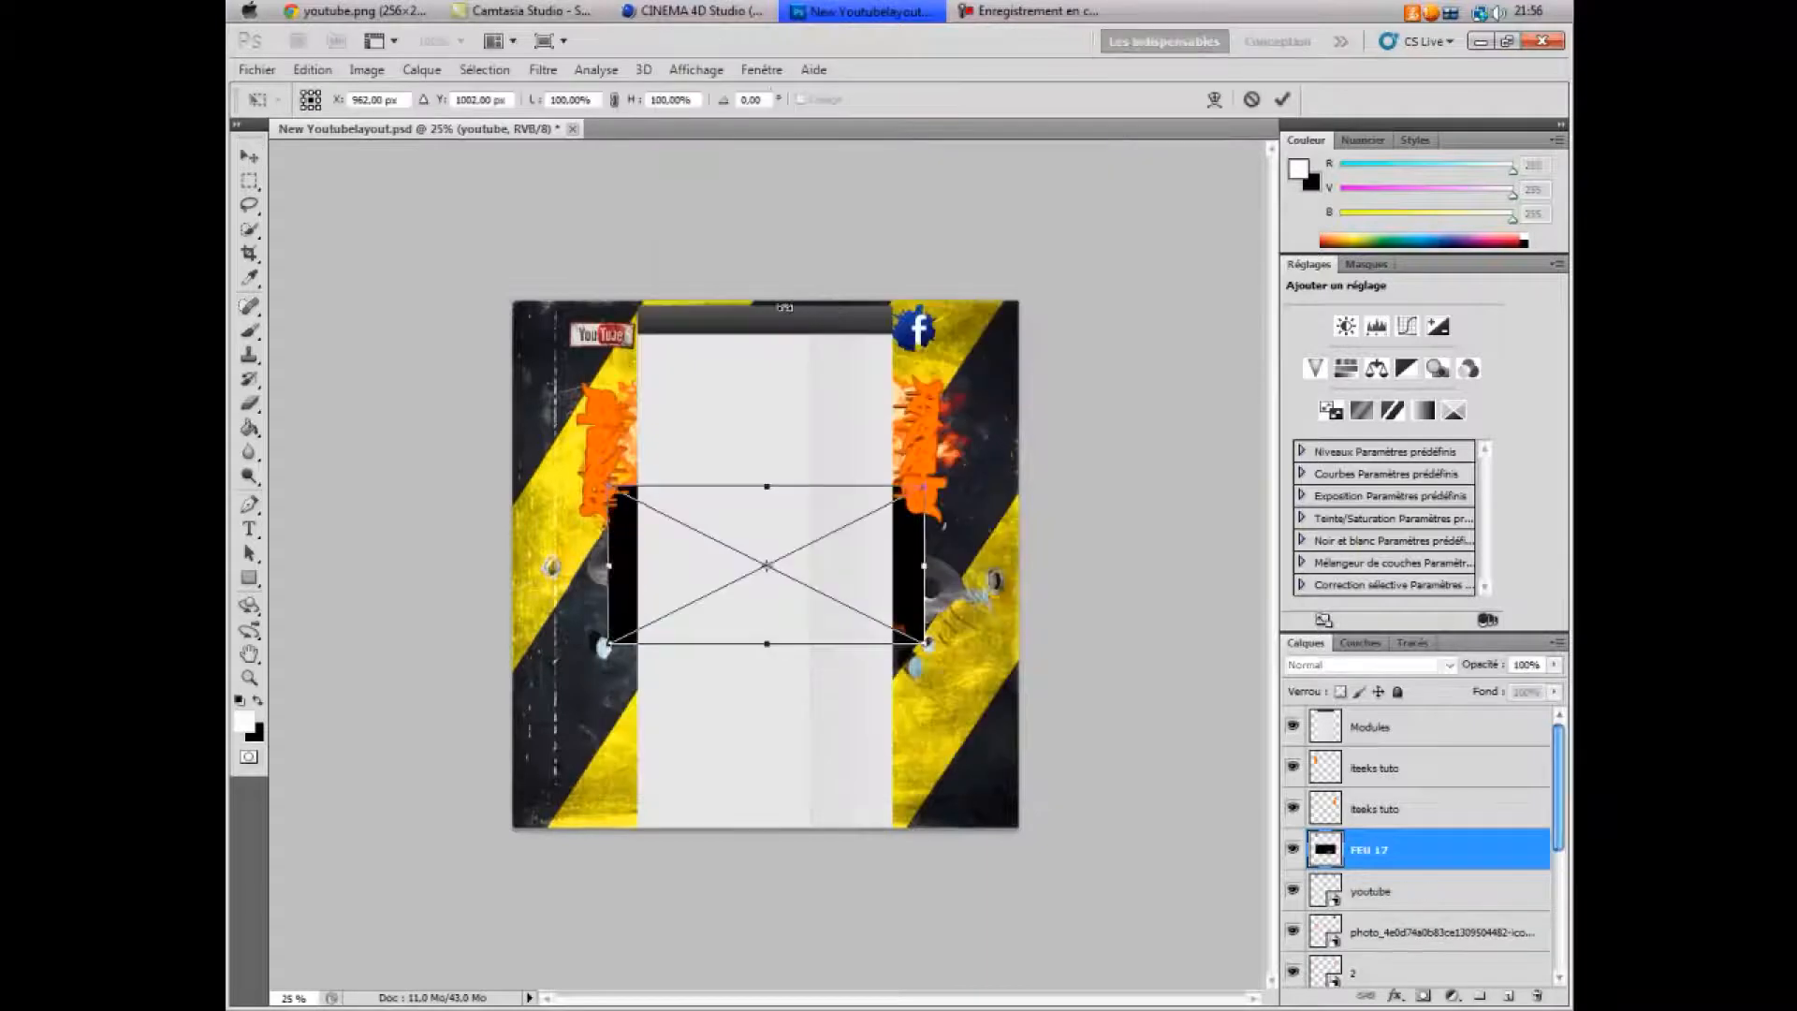
drag(751, 546, 605, 699)
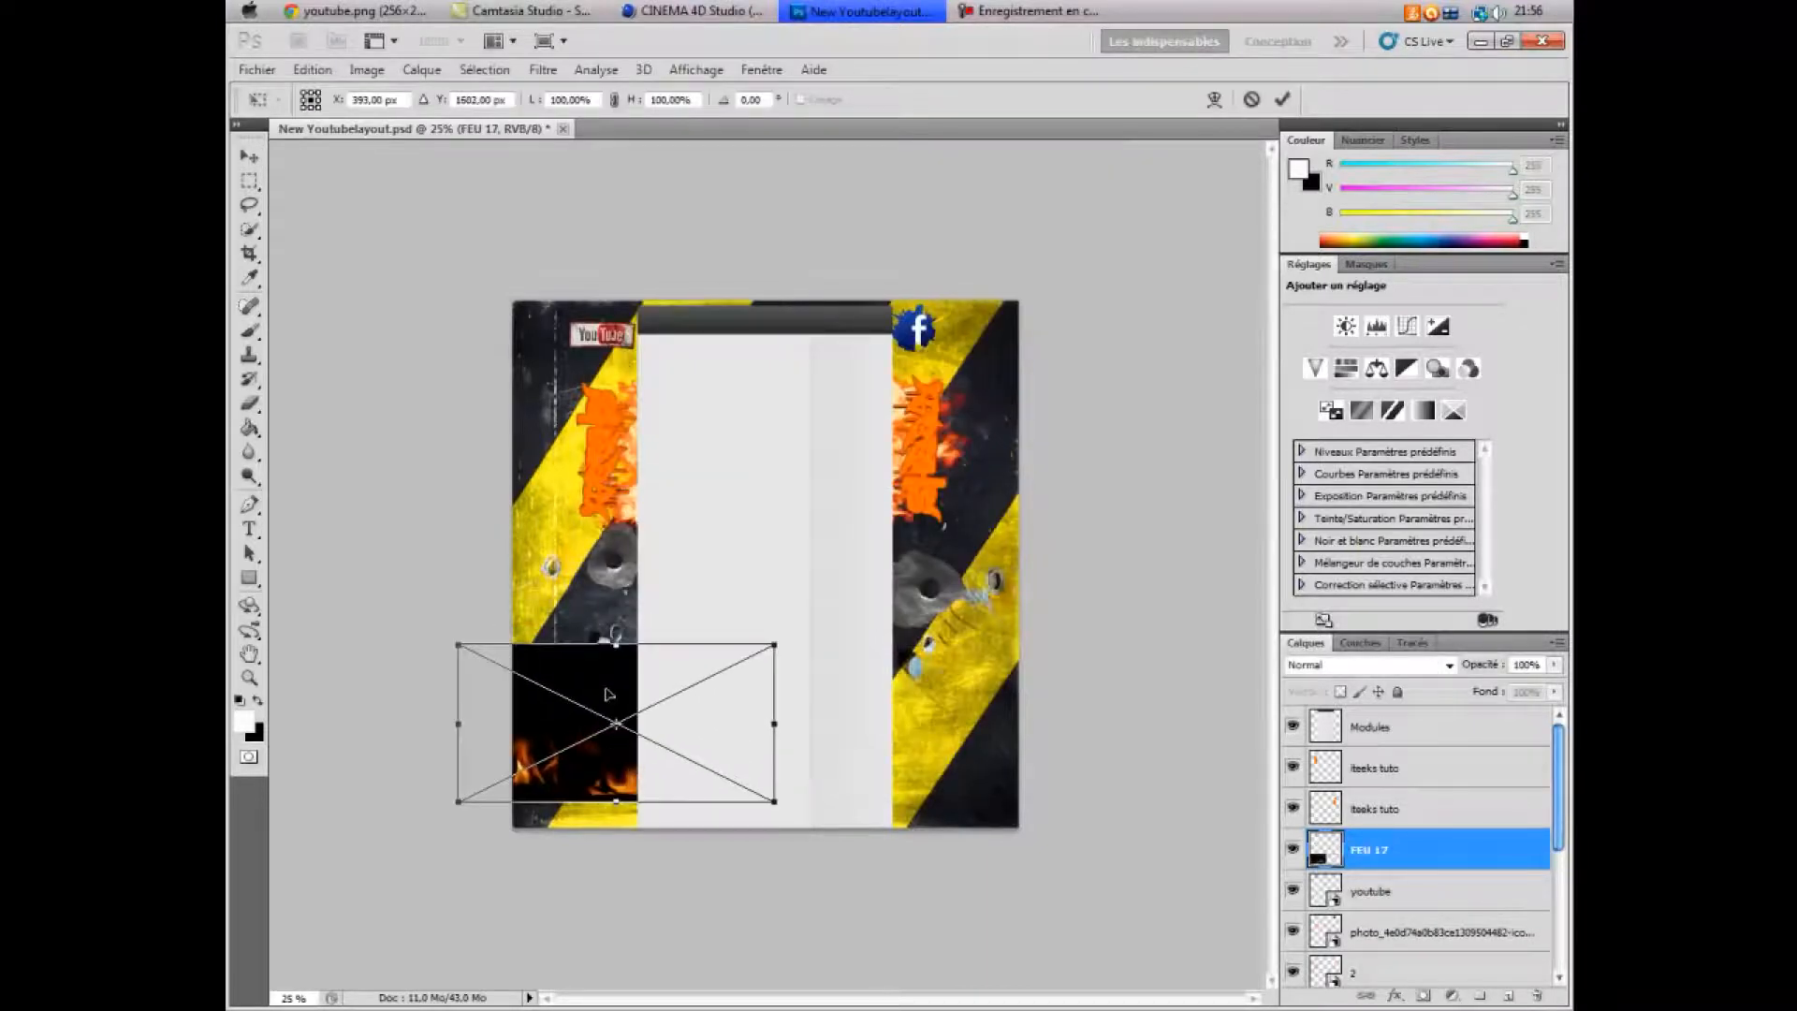
key(Escape)
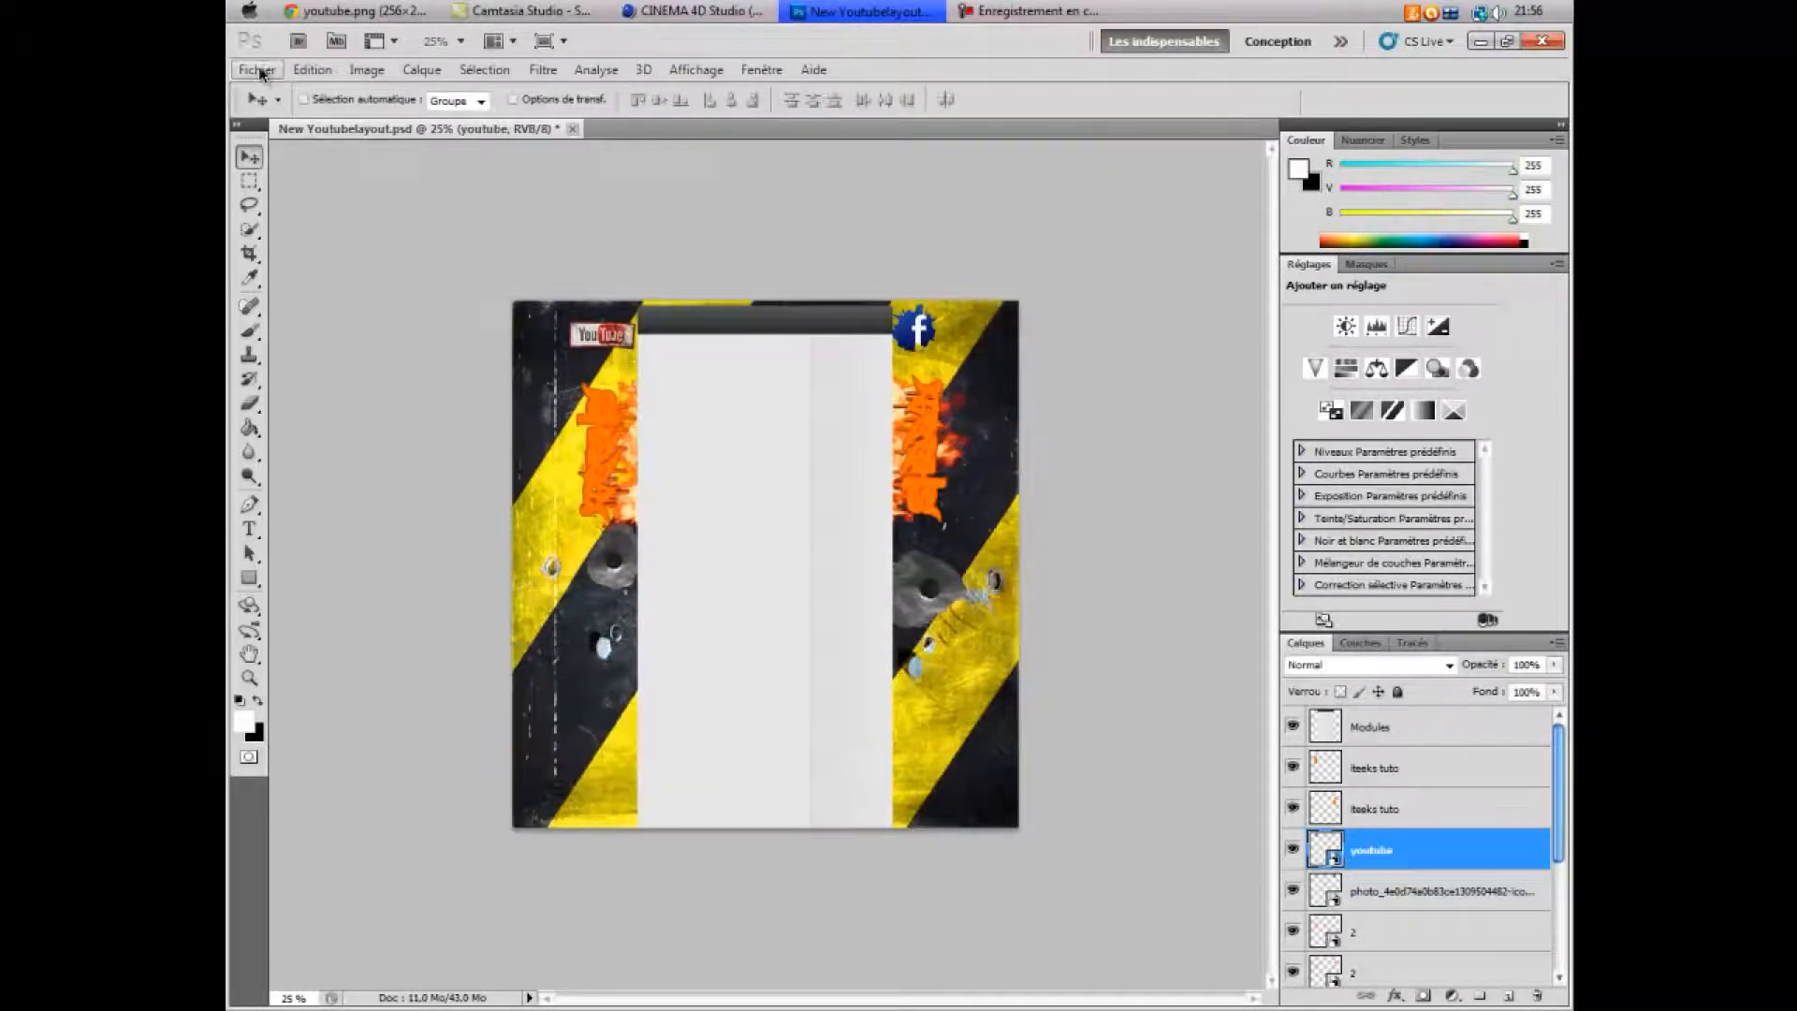
- Place the Metal Gradient image from the gfx pack's Textures folder into the layout
click(259, 70)
click(280, 477)
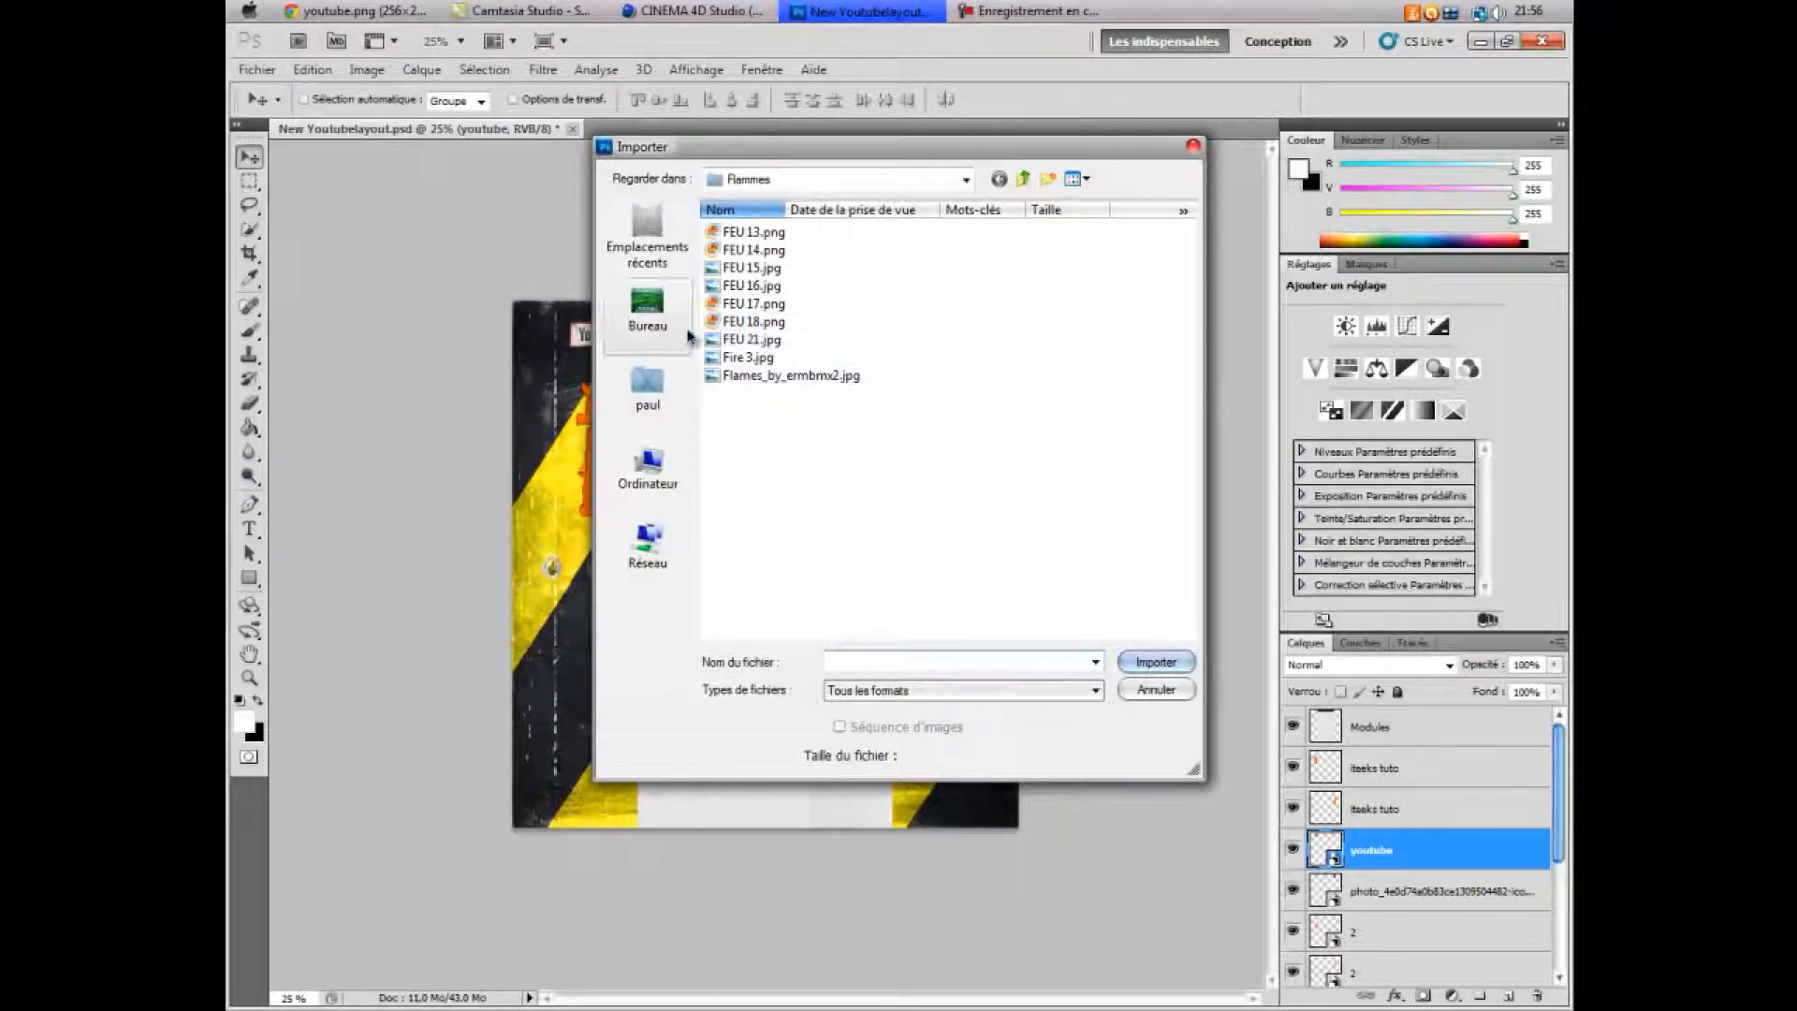
click(647, 311)
double_click(1023, 628)
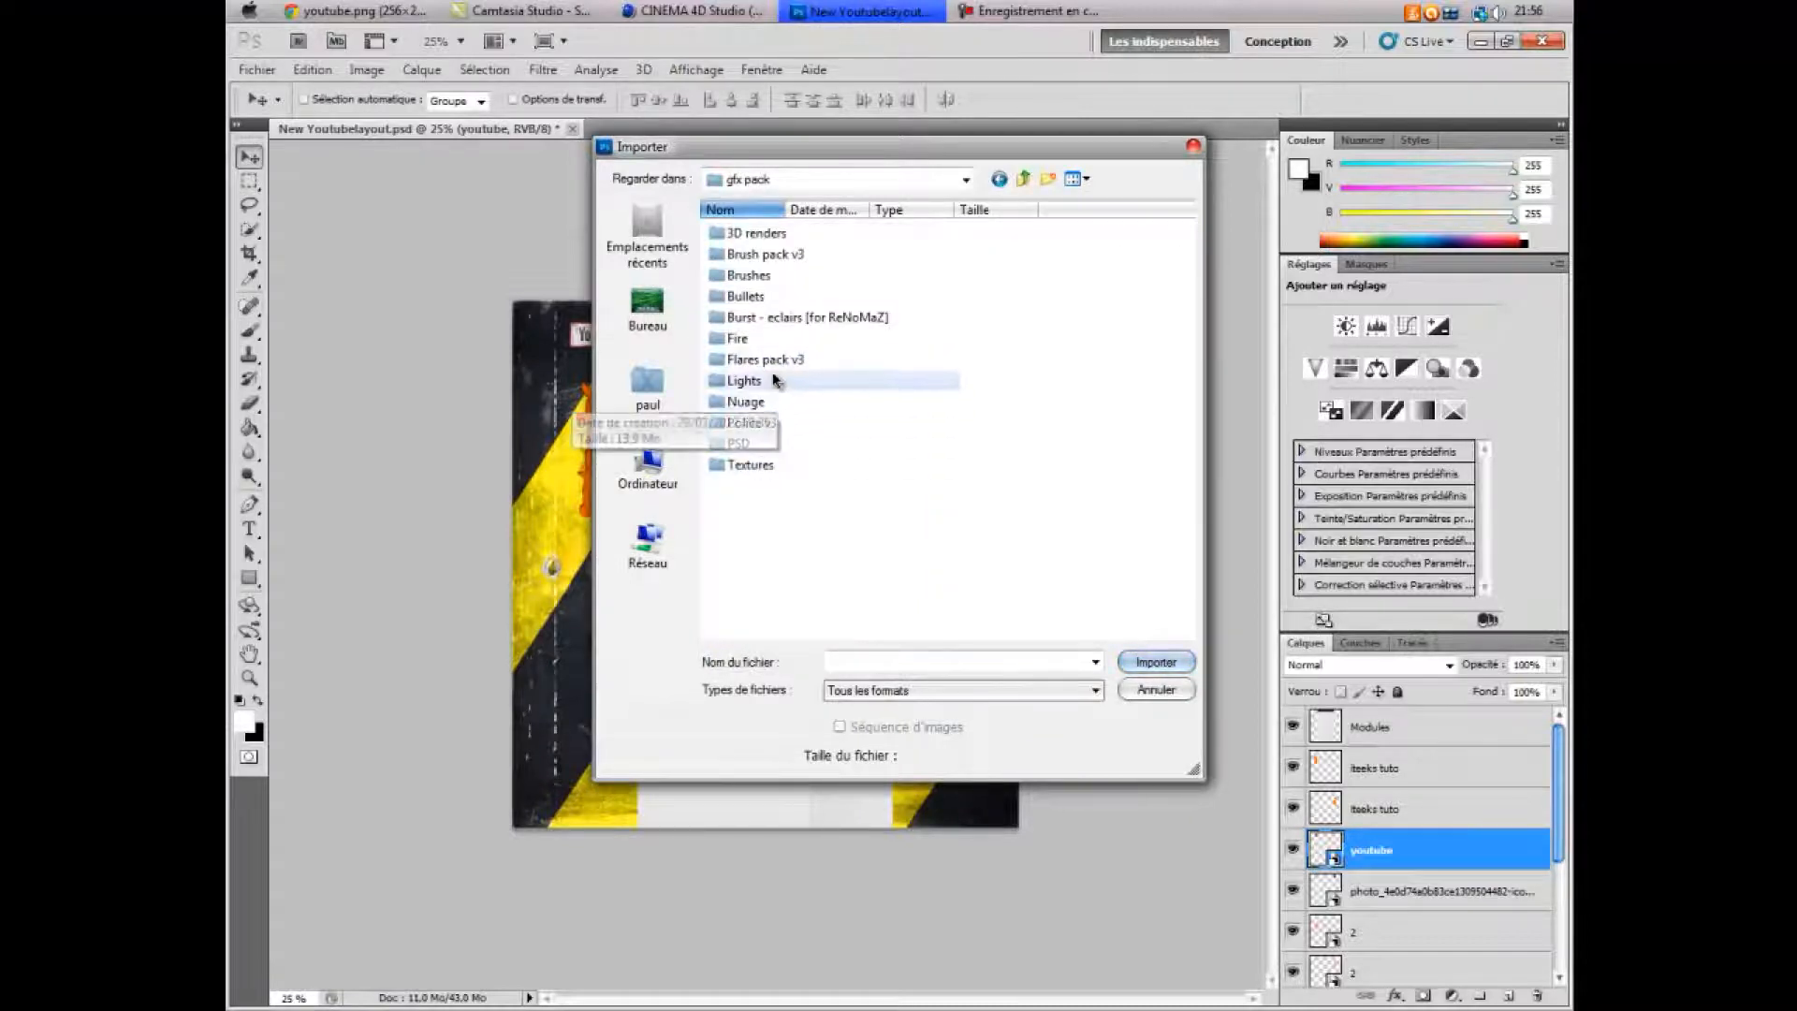
double_click(750, 464)
scroll(850, 461, down, 5)
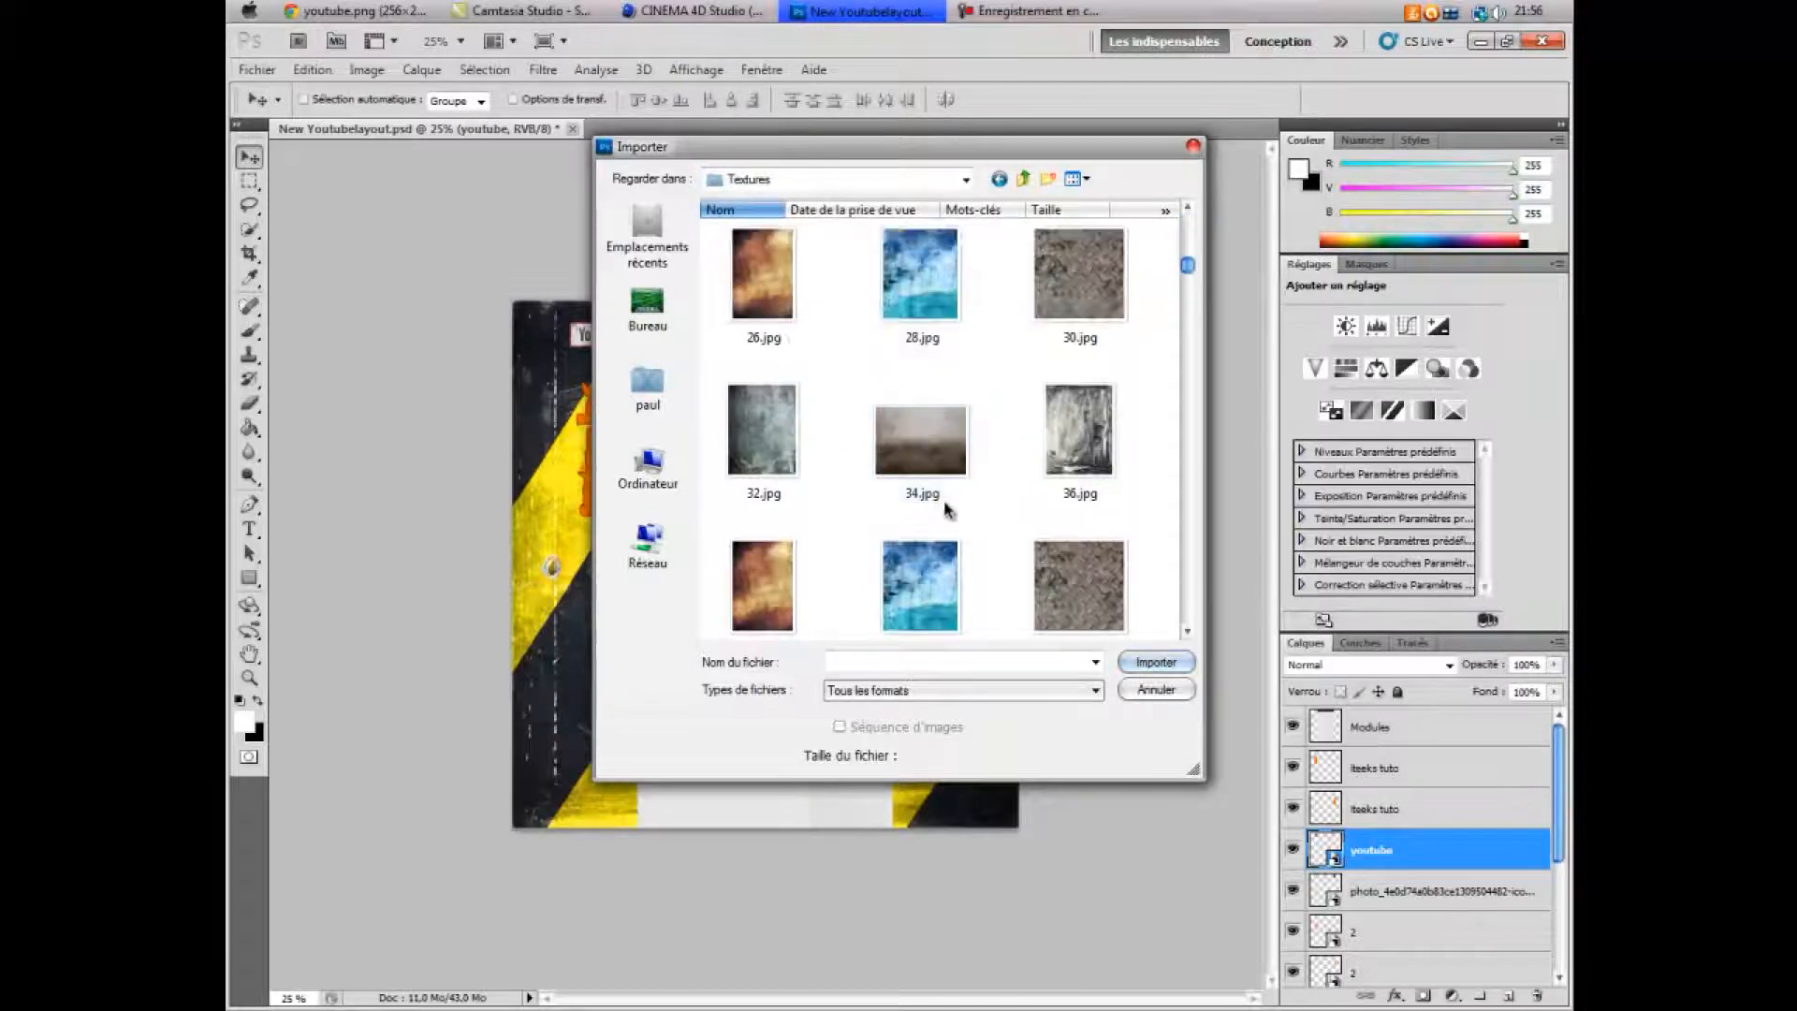
scroll(805, 567, down, 5)
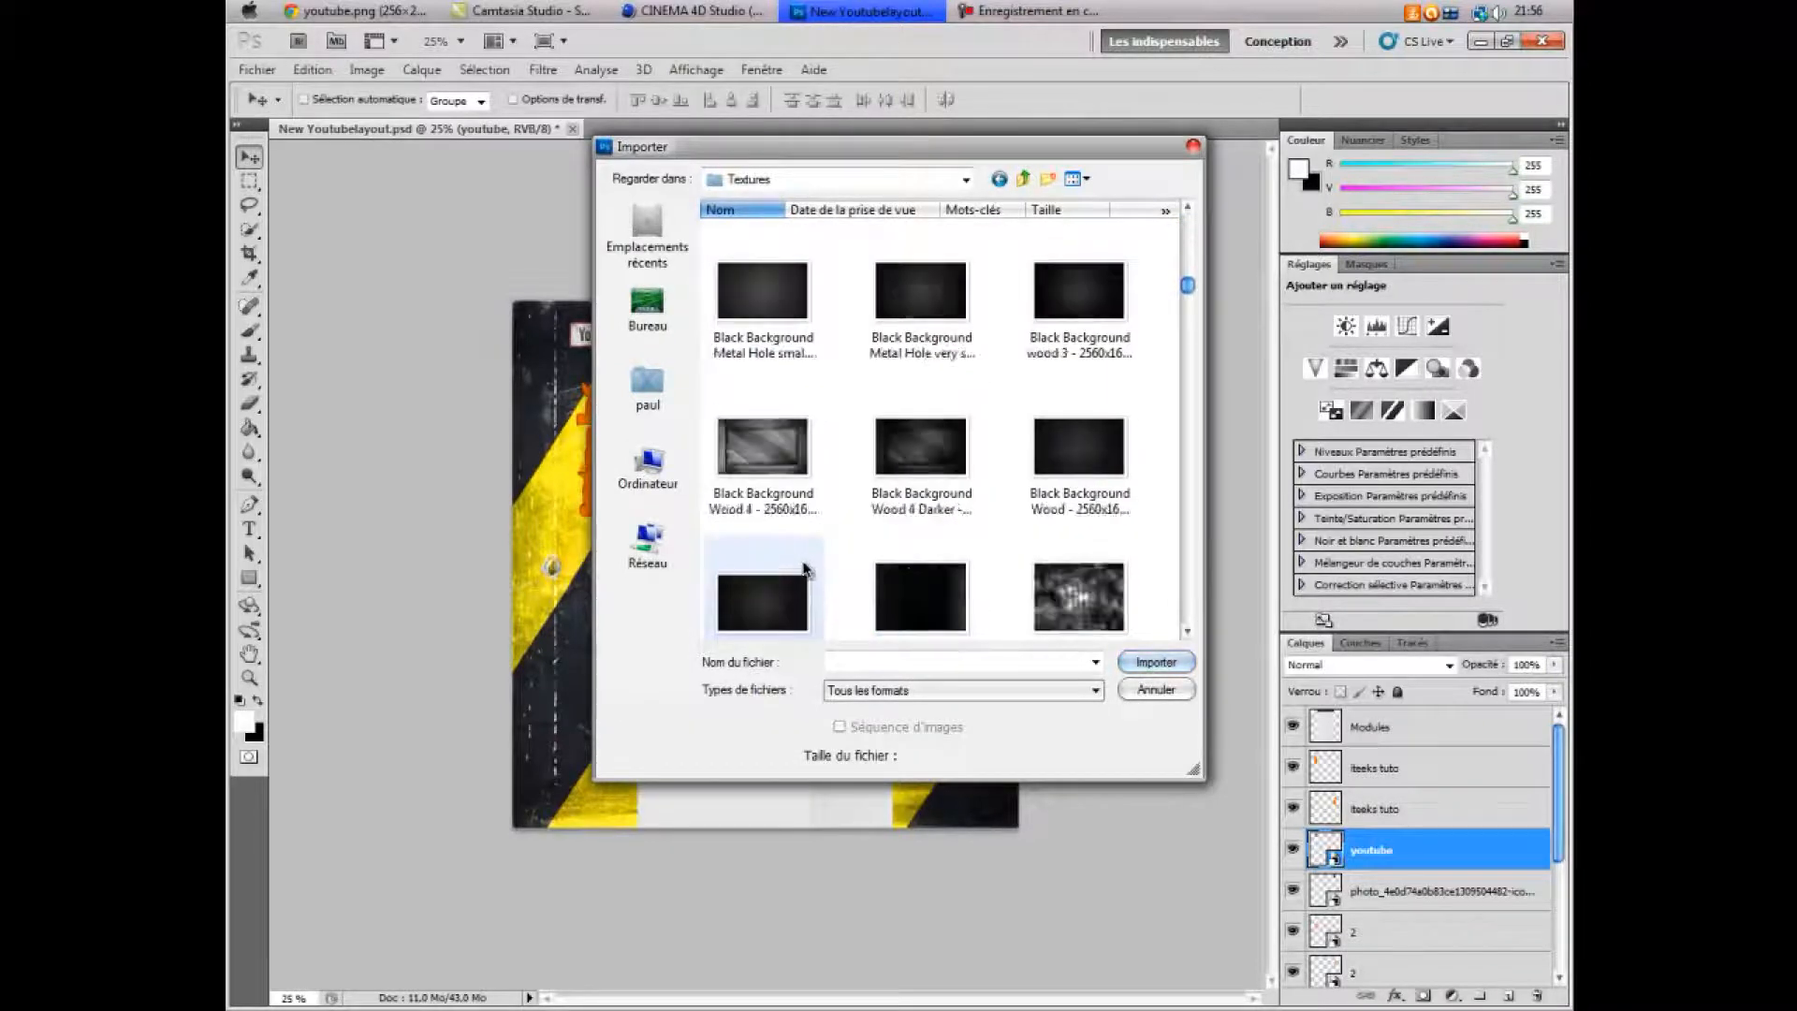
scroll(811, 559, down, 5)
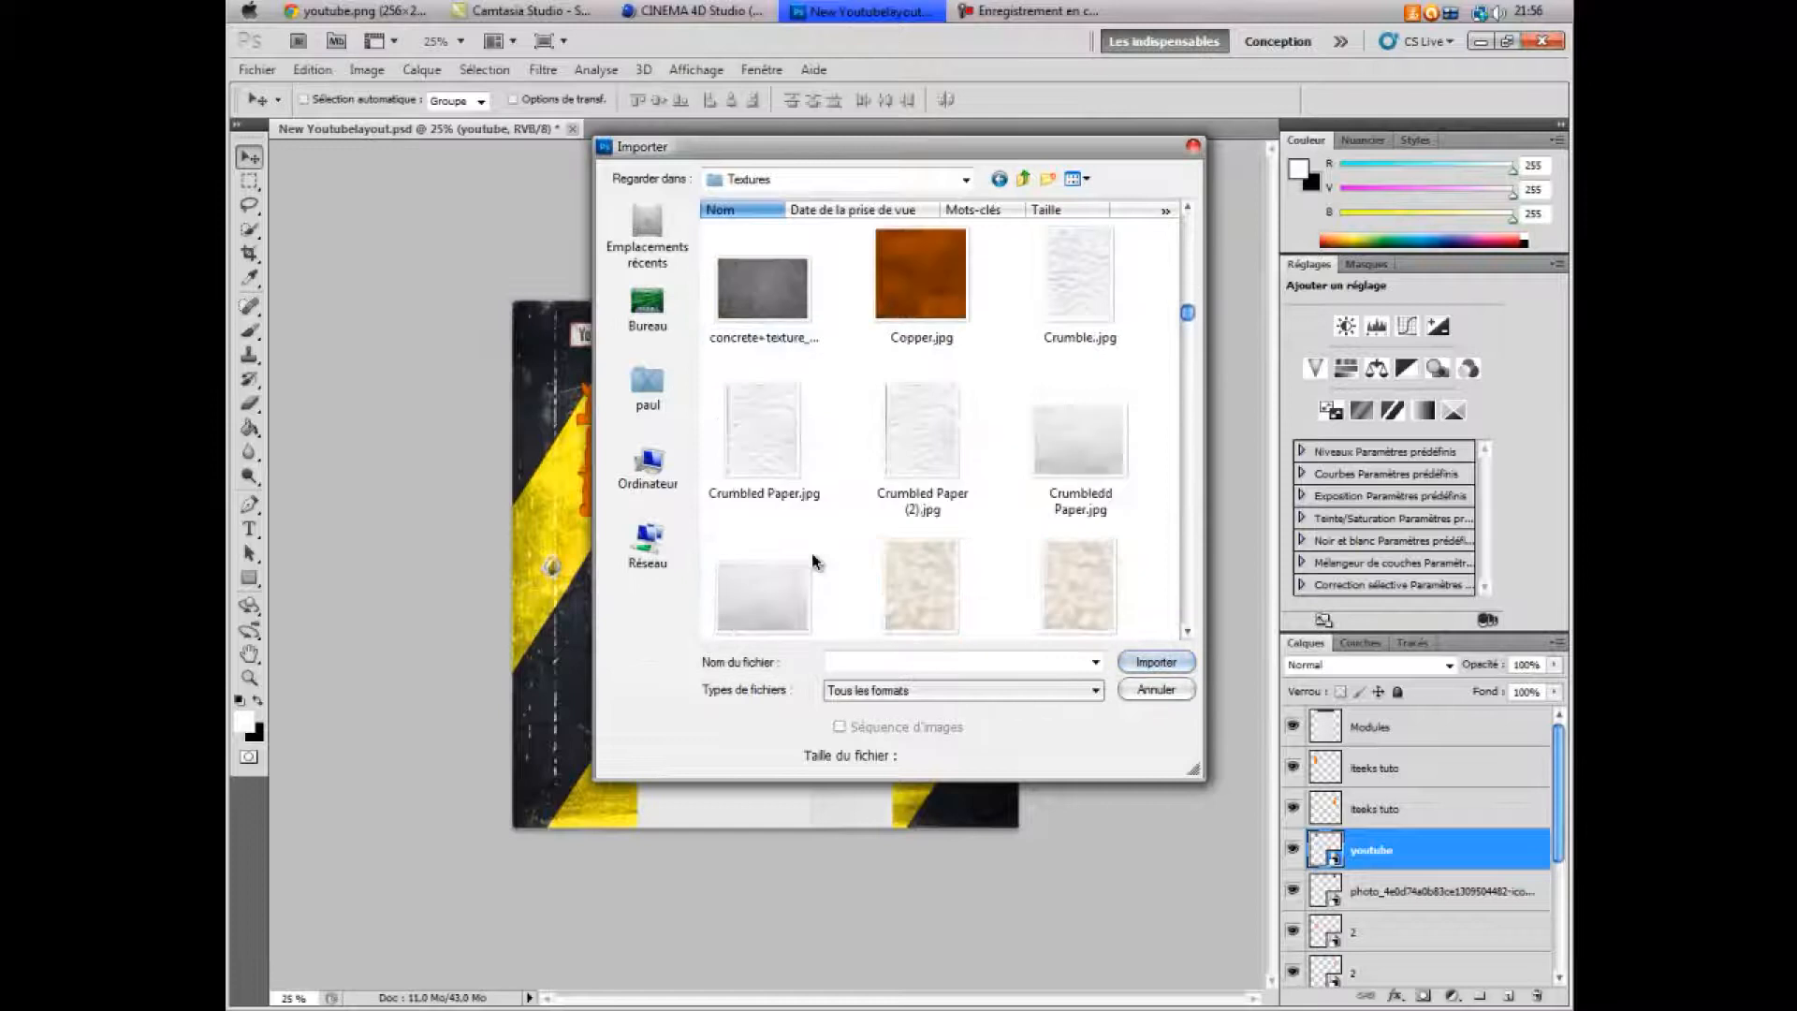
scroll(843, 562, down, 3)
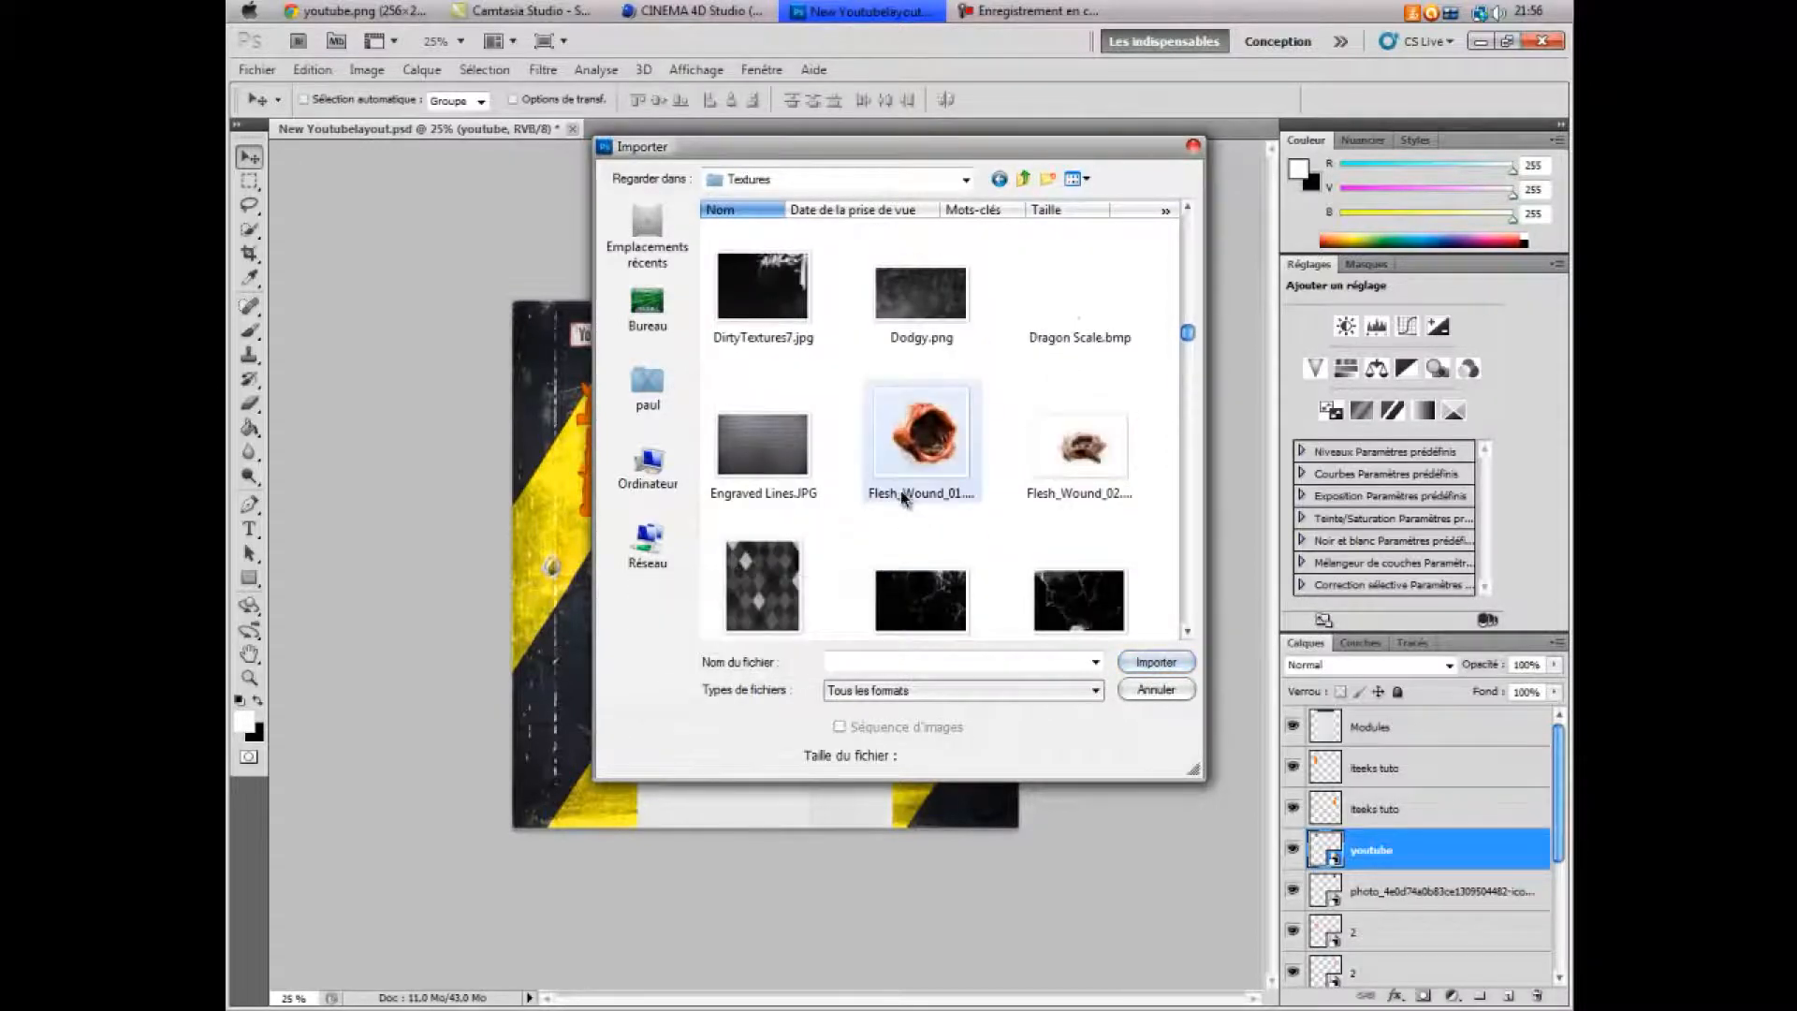
scroll(900, 513, down, 3)
scroll(903, 486, down, 5)
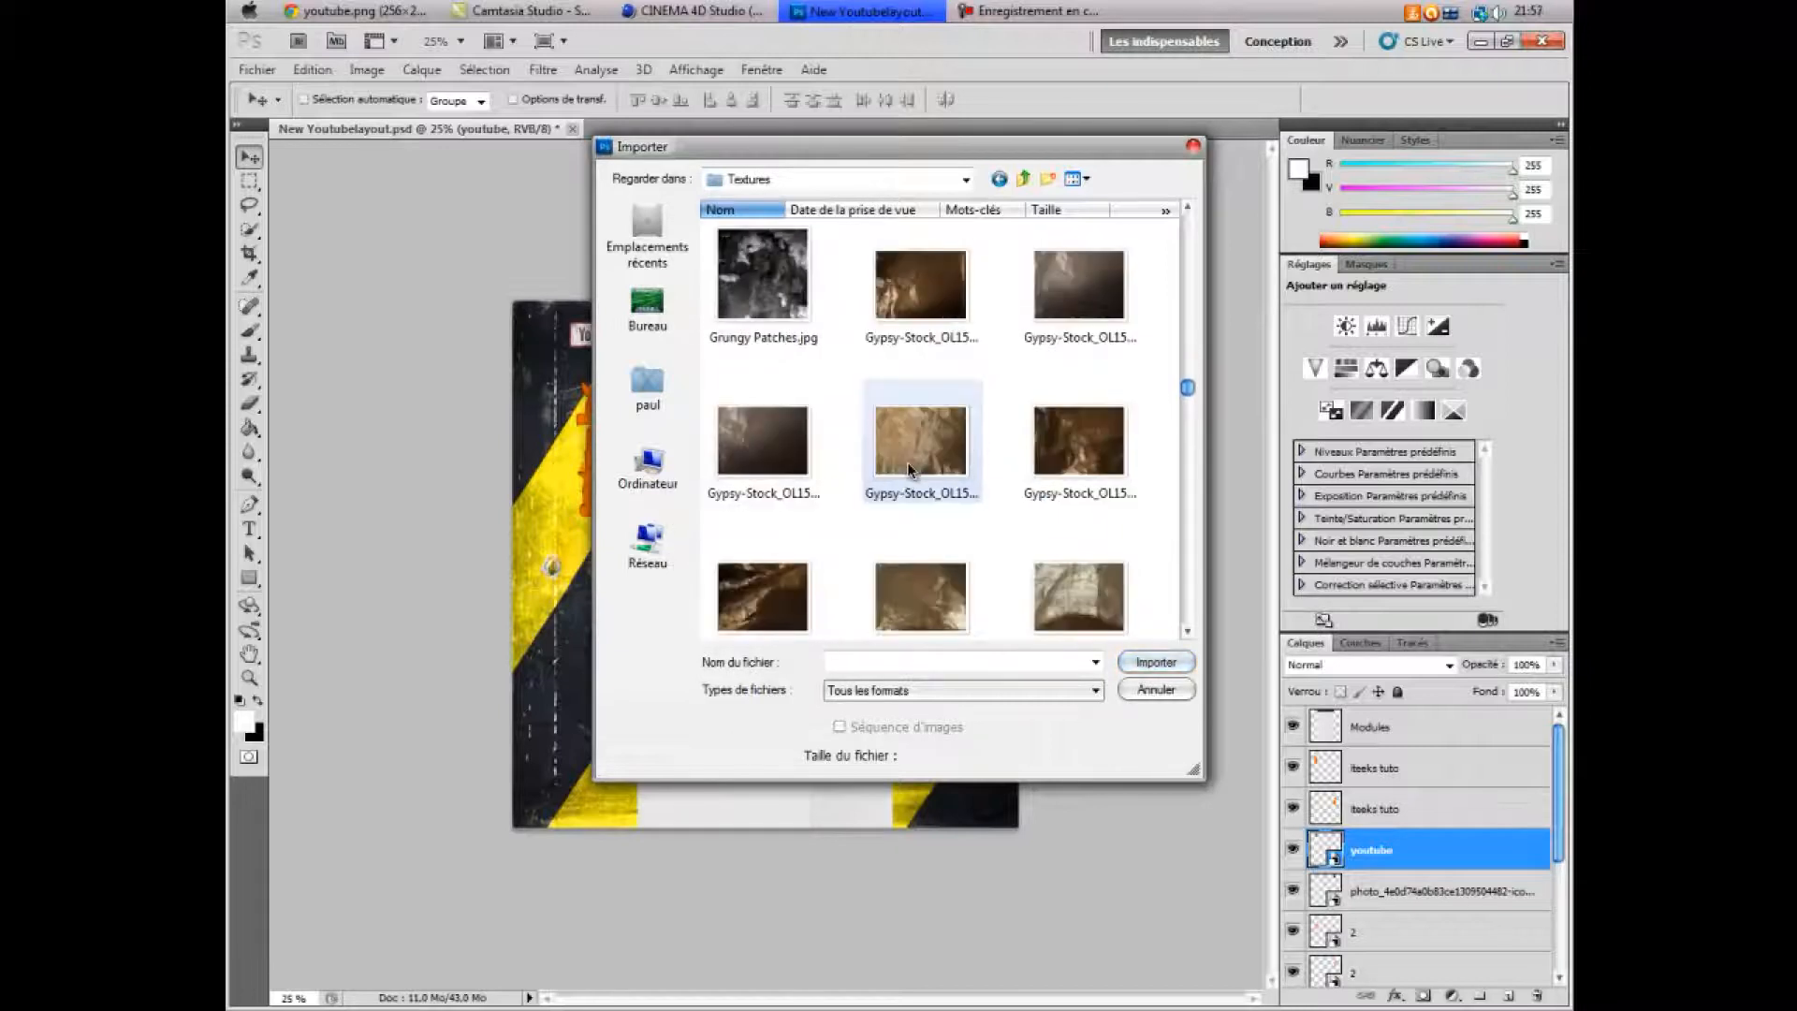
scroll(906, 465, down, 10)
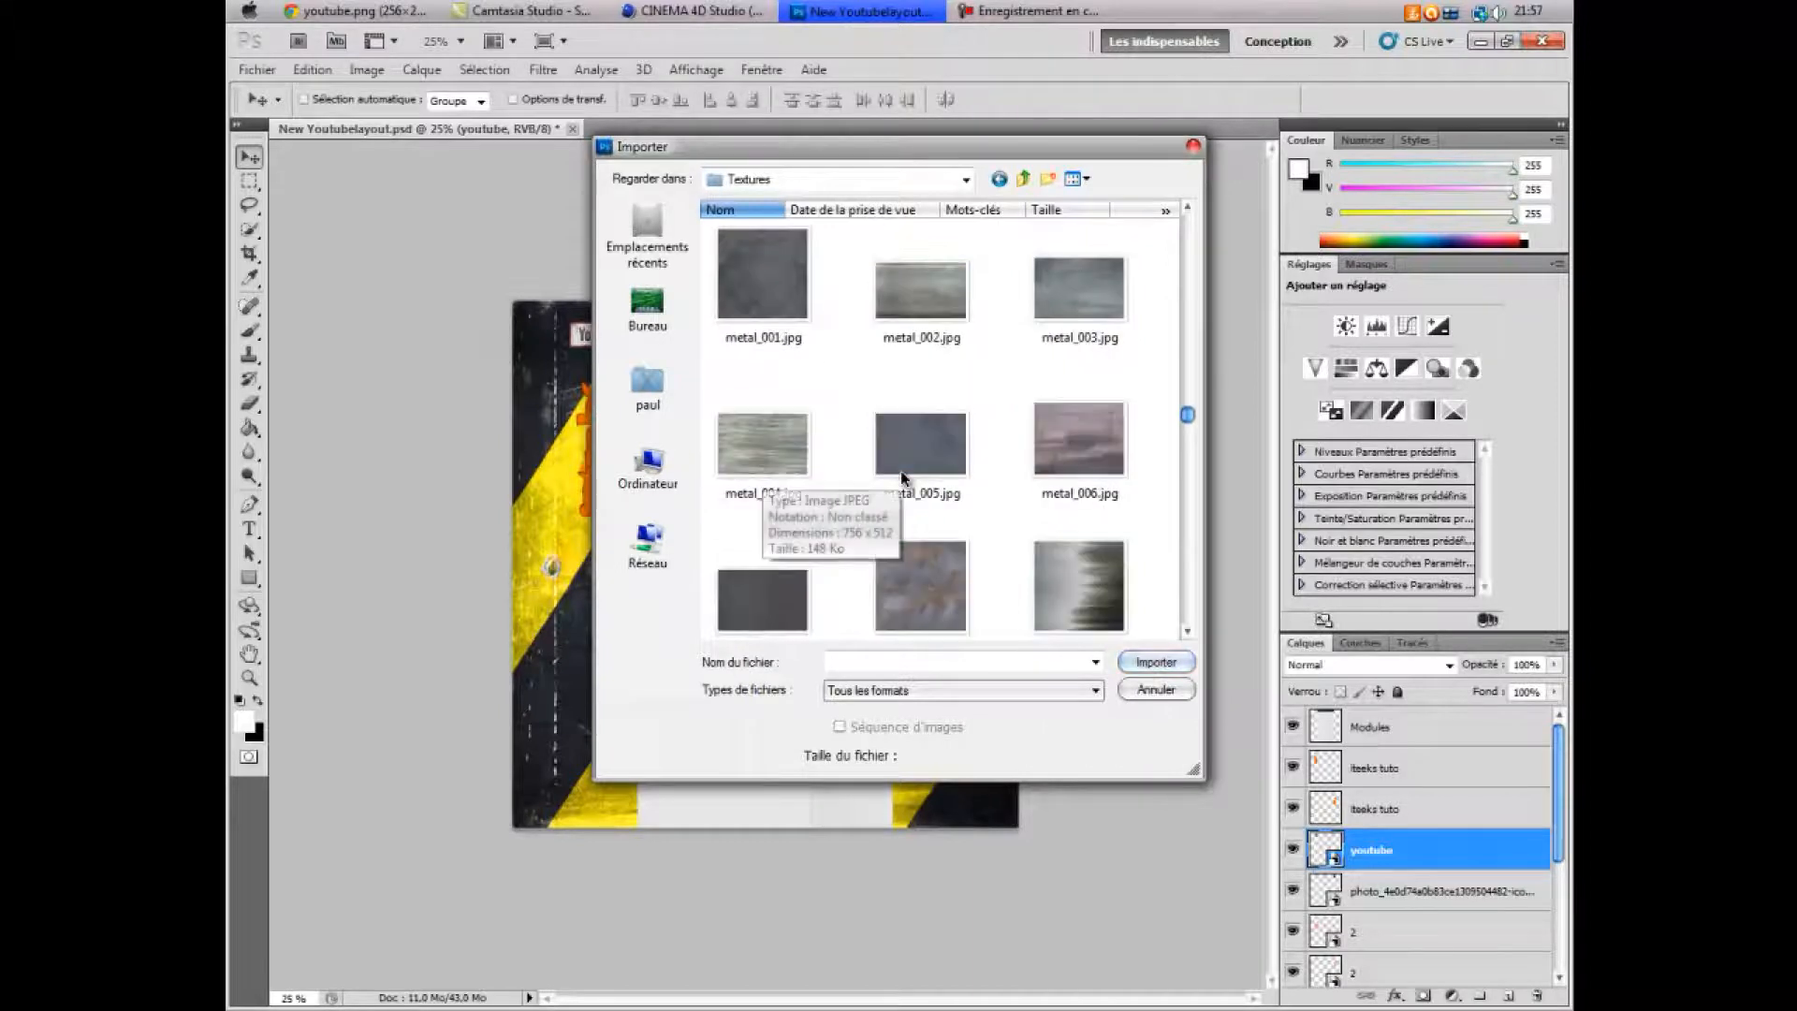
double_click(926, 439)
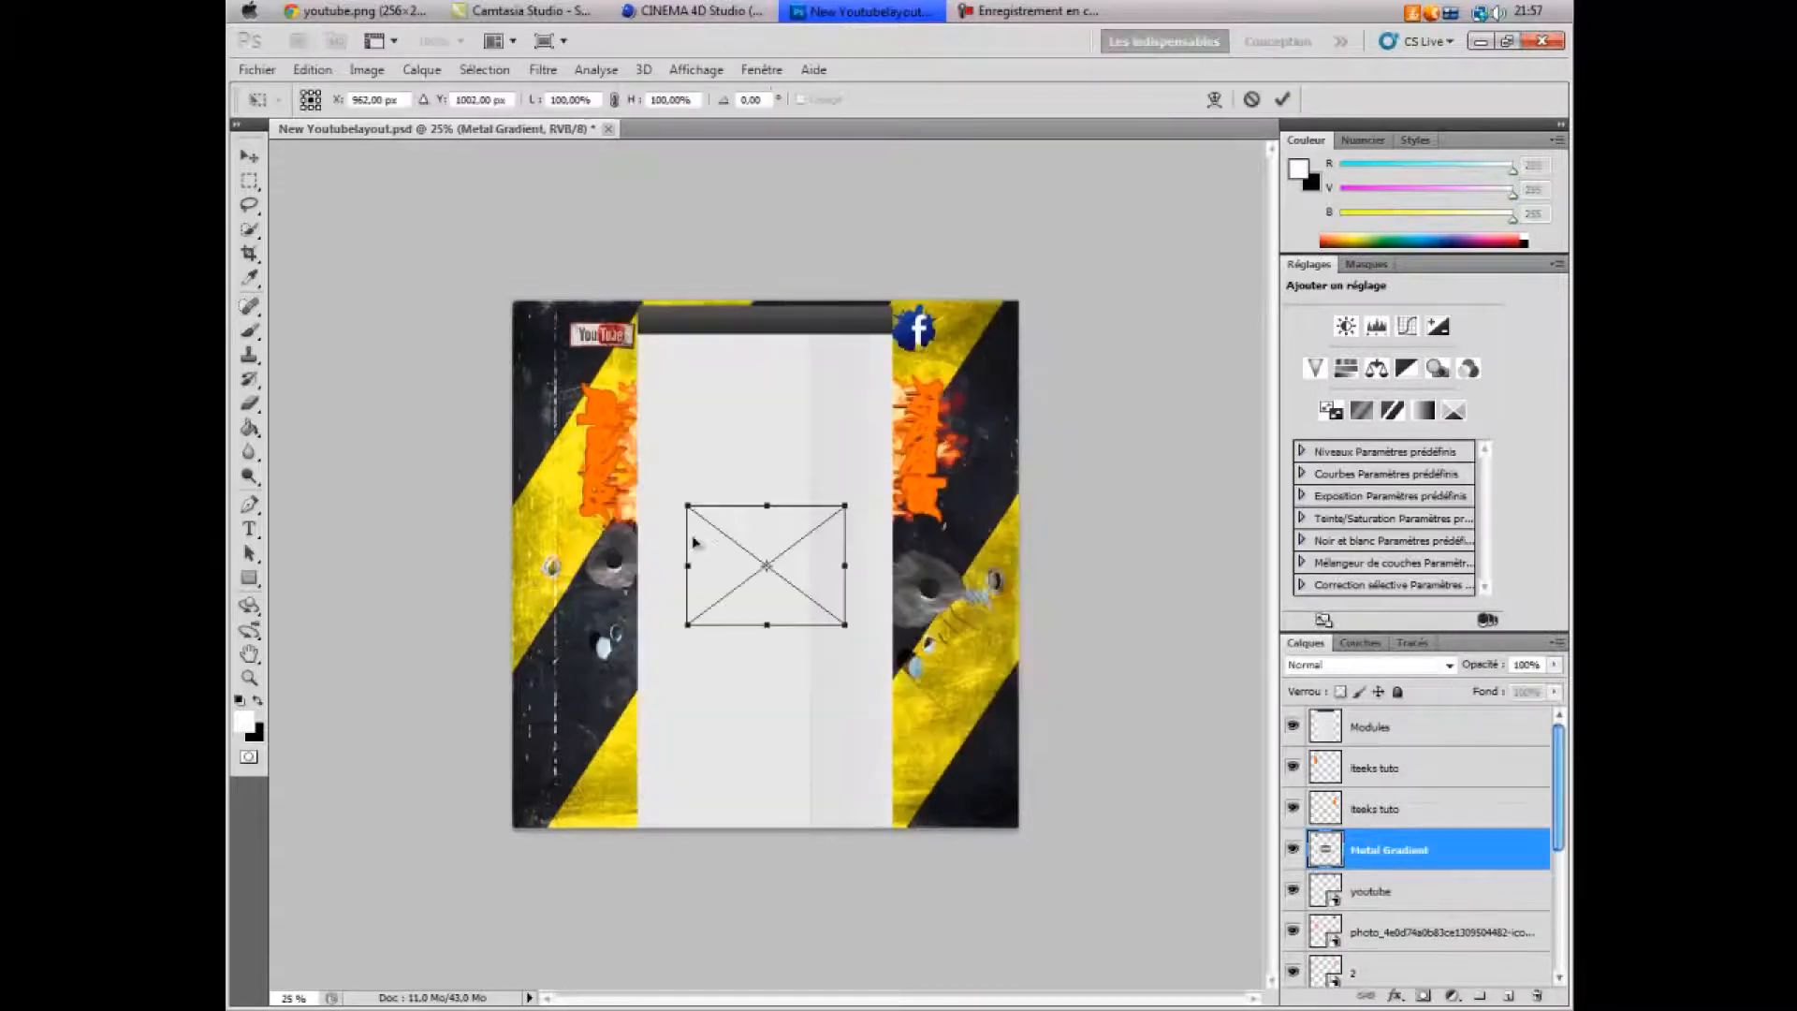
- Stretch the Metal Gradient image to the full canvas width and set its blend mode to Incrustation
drag(686, 502, 511, 346)
drag(847, 627, 1025, 571)
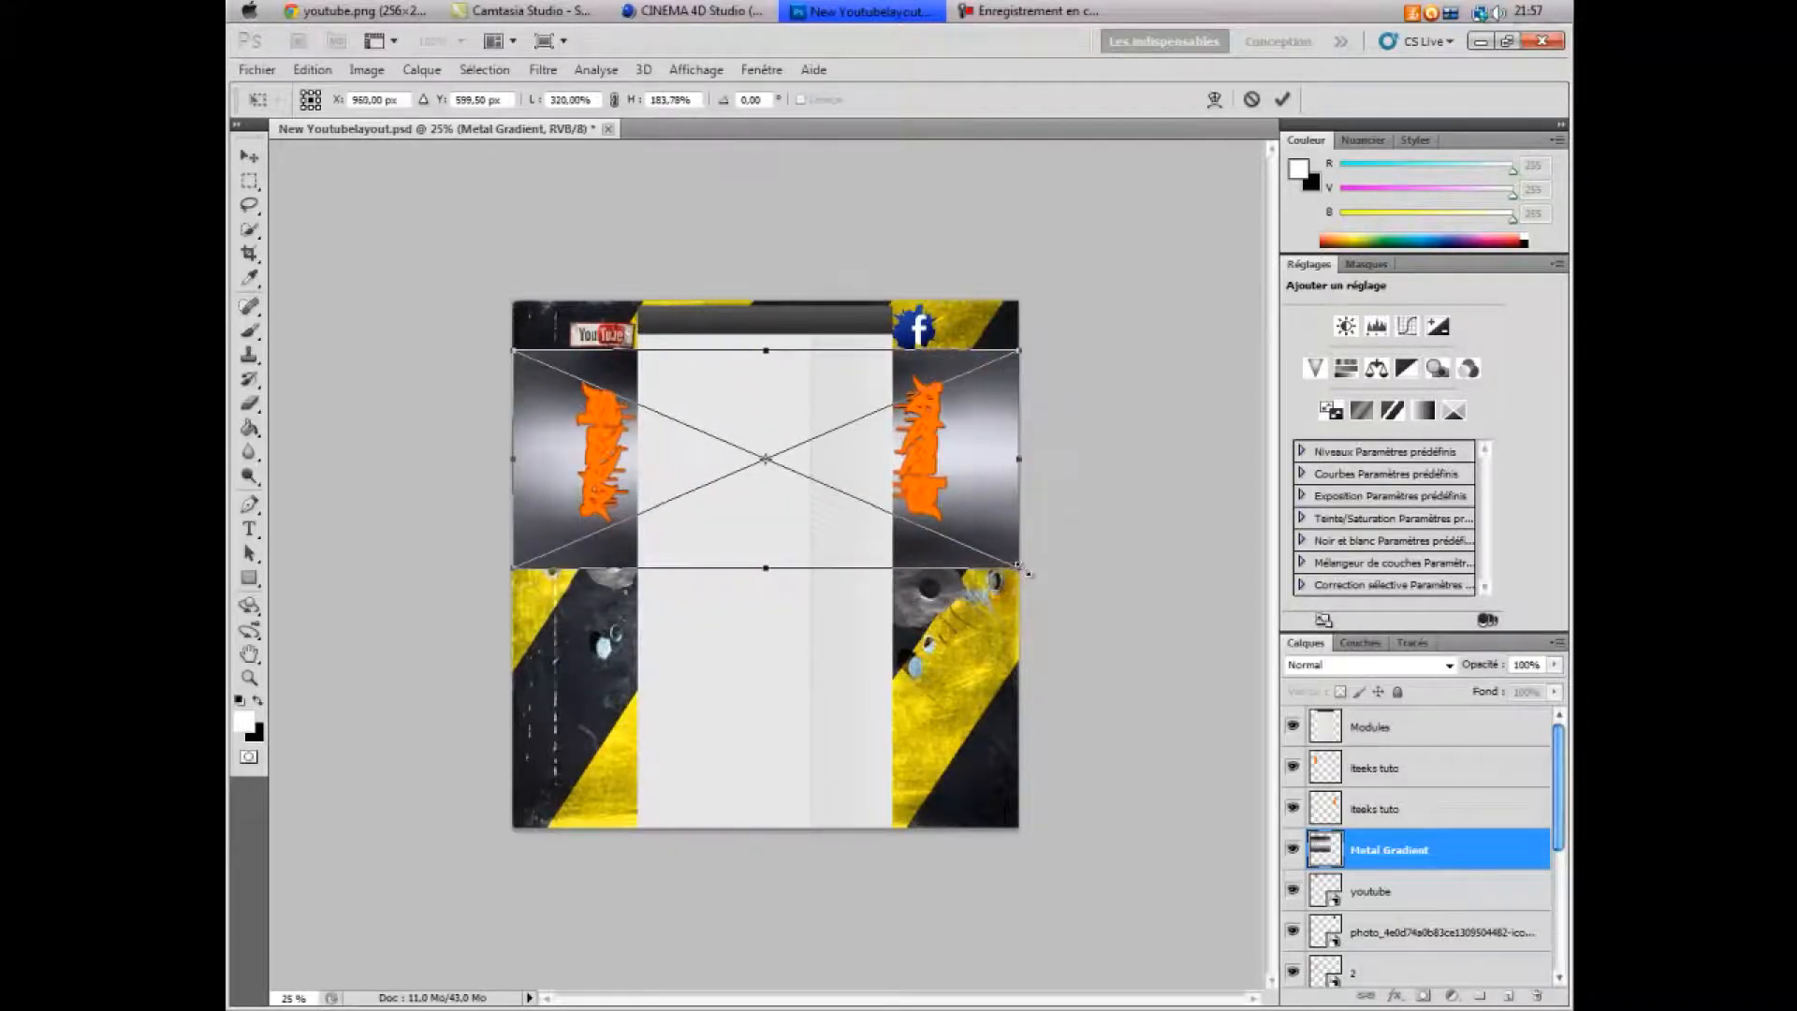
click(1330, 665)
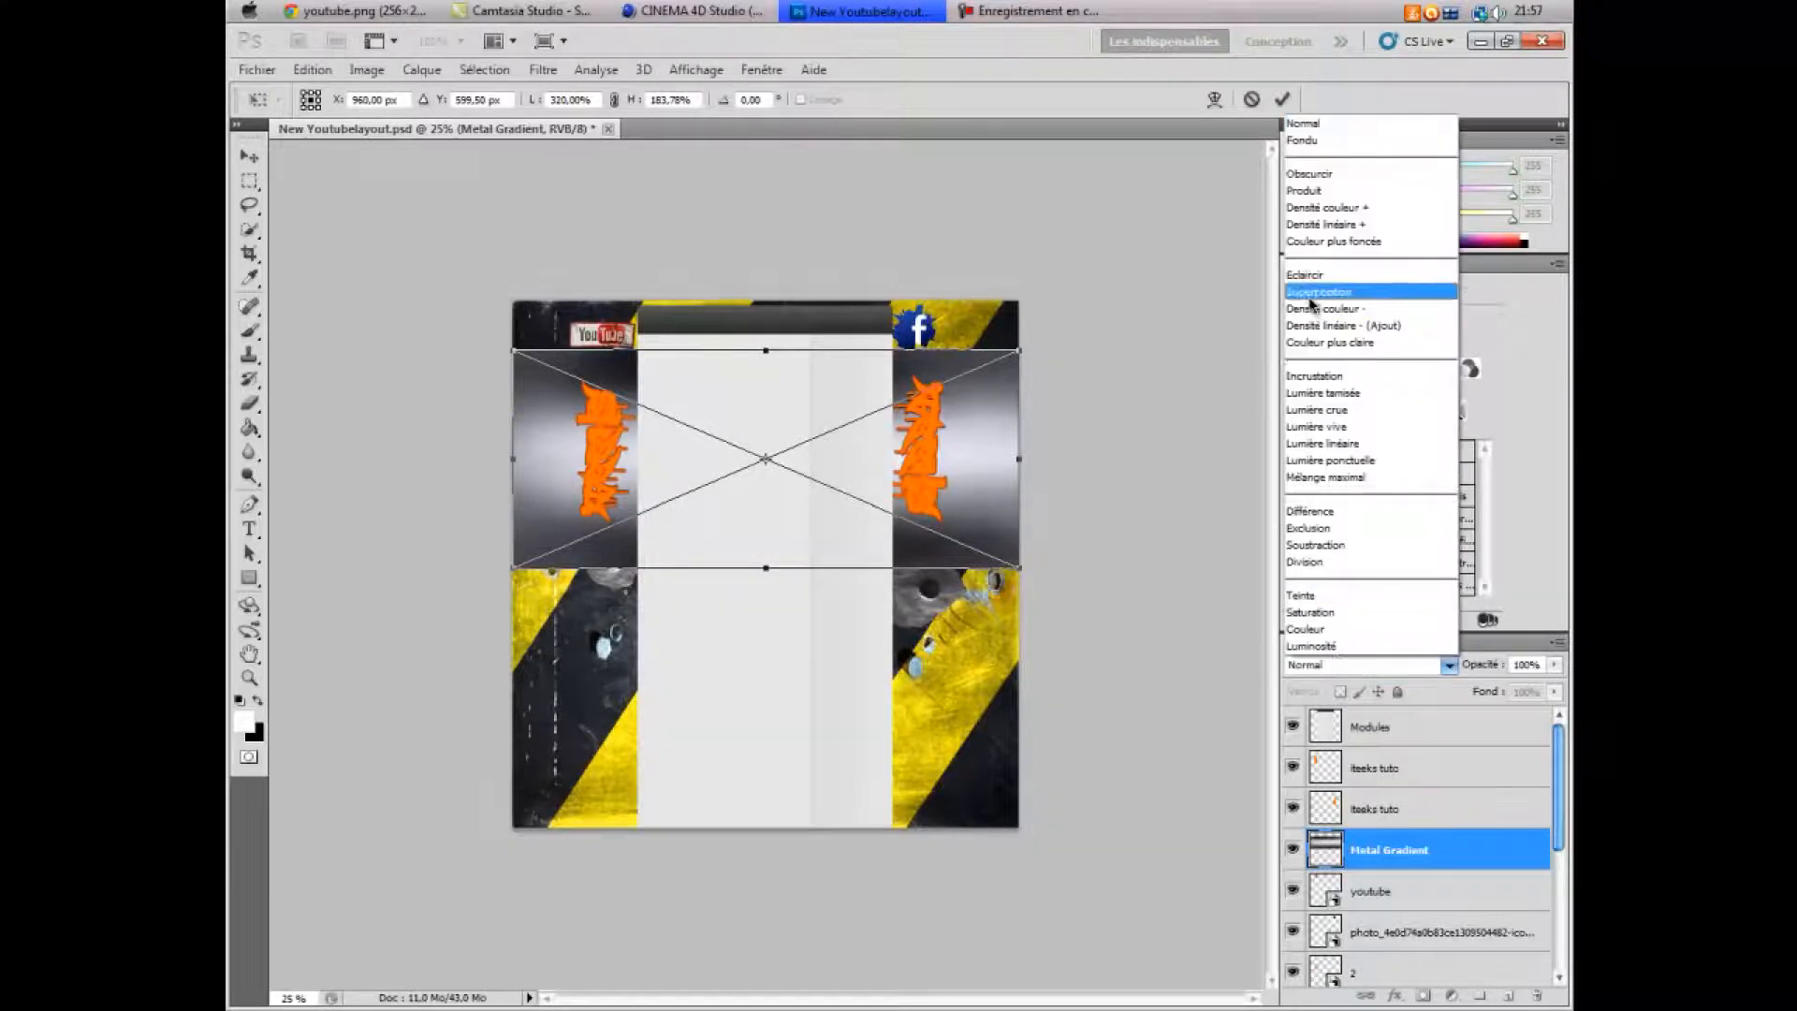
click(1311, 377)
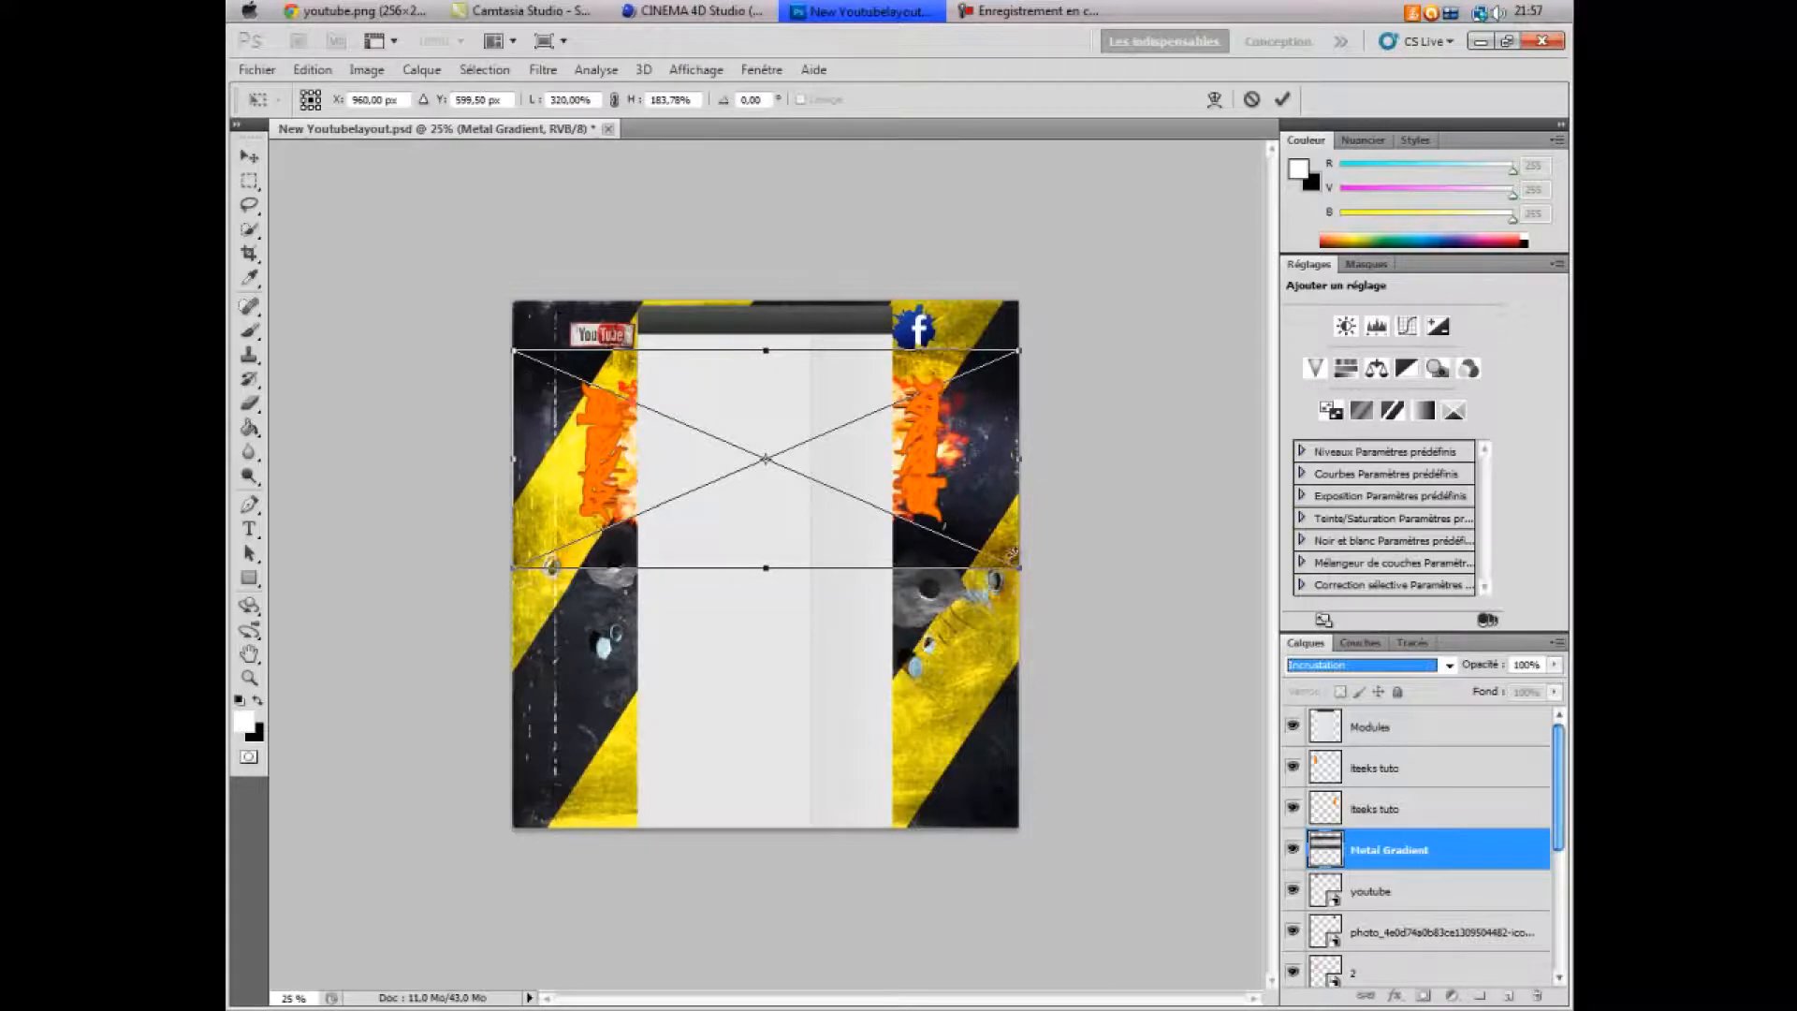
- Extend the Metal Gradient image to the canvas's lower and upper edges and commit the placement
drag(1024, 580, 1025, 836)
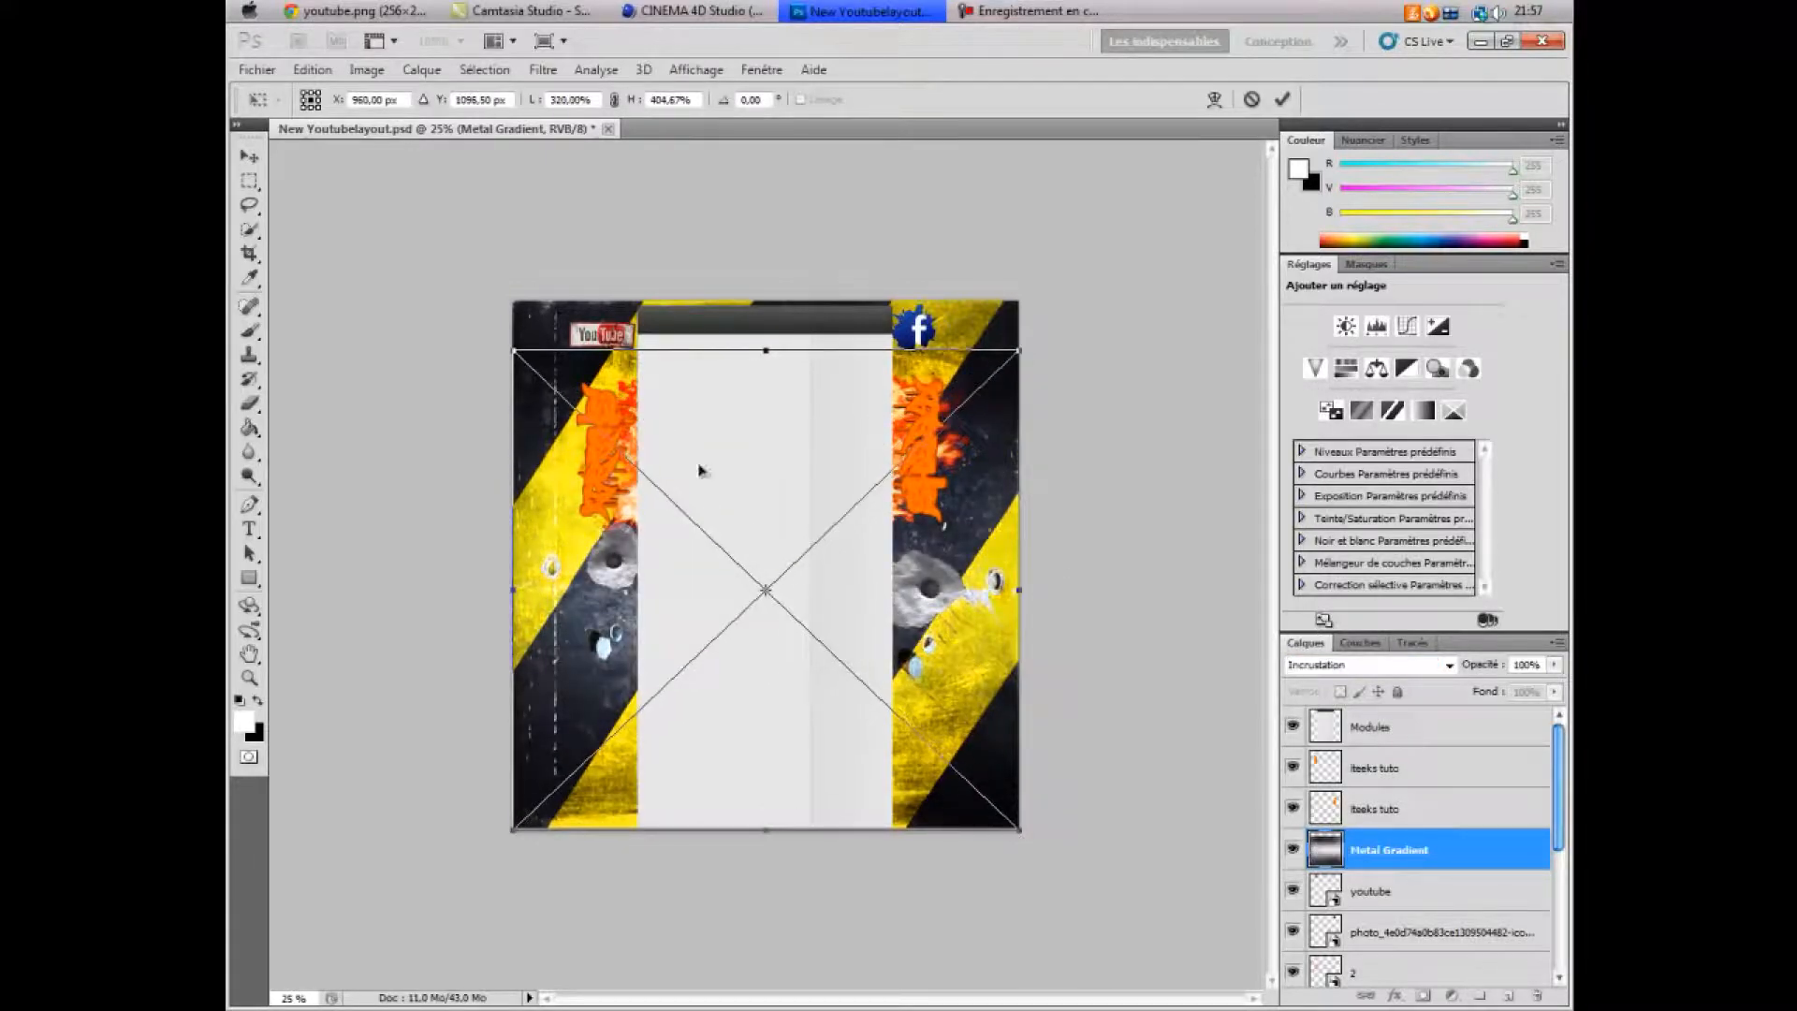
drag(766, 350, 762, 301)
key(Return)
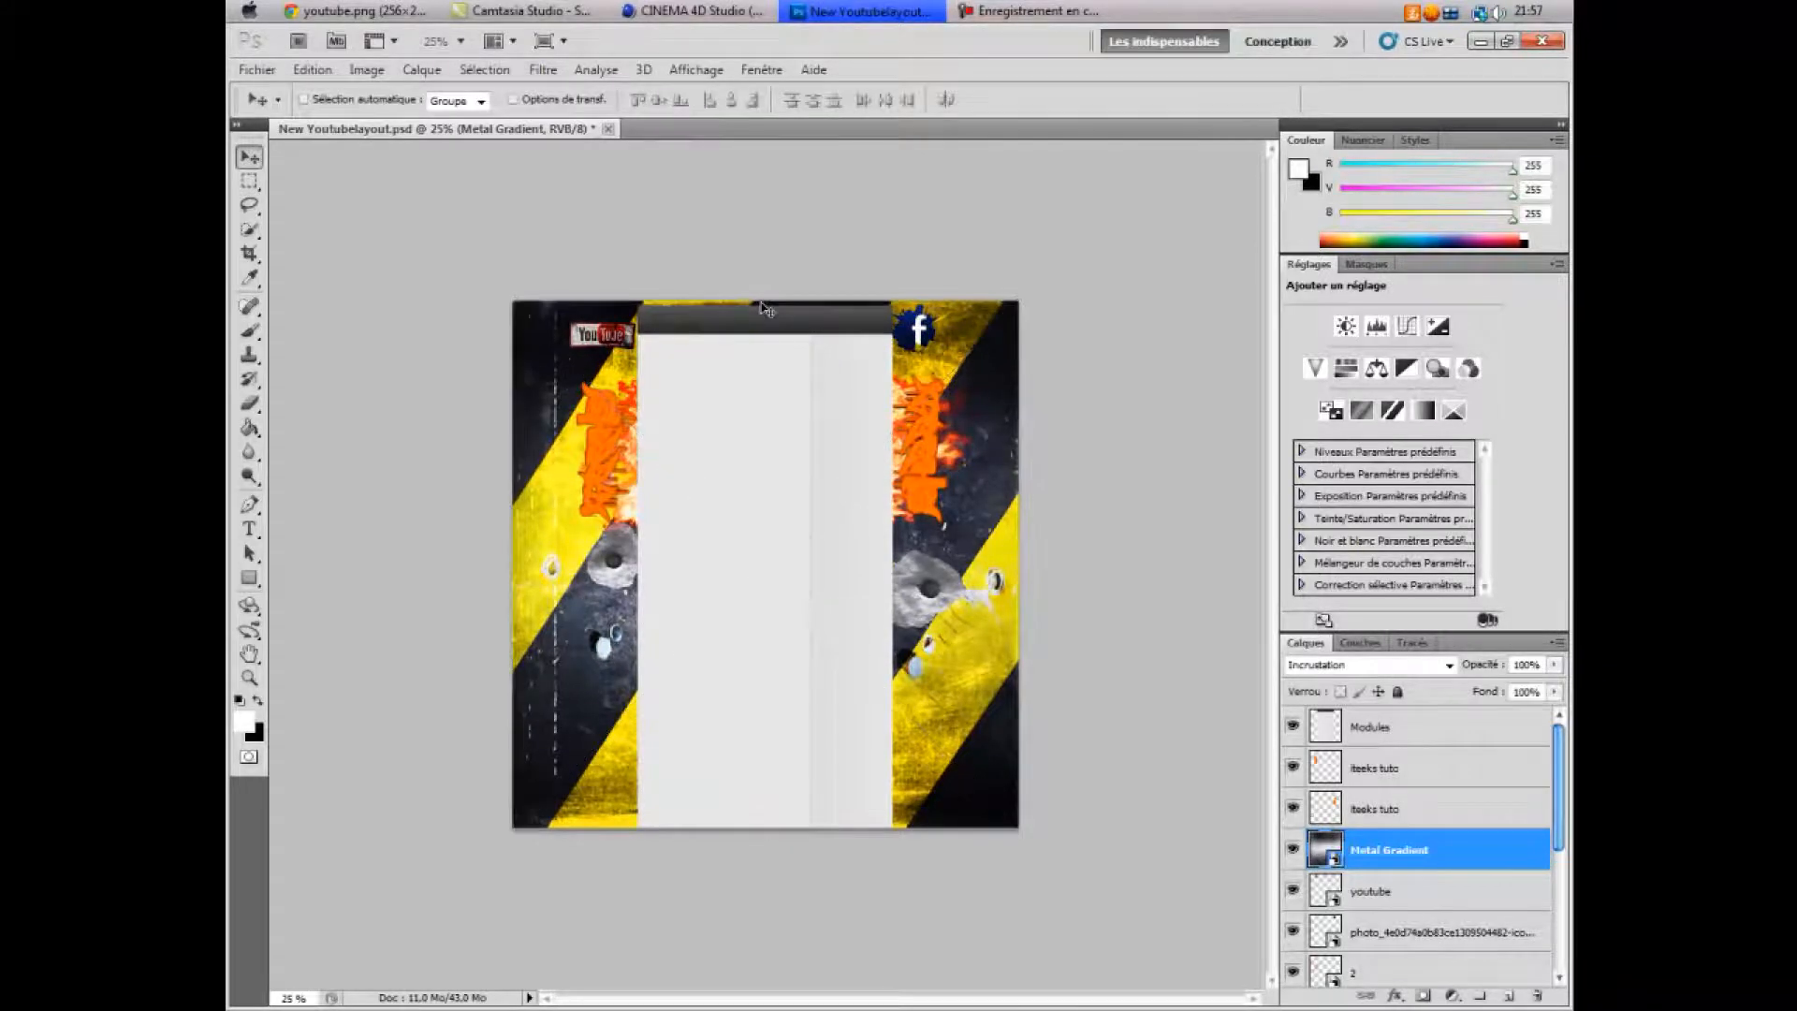
click(1345, 661)
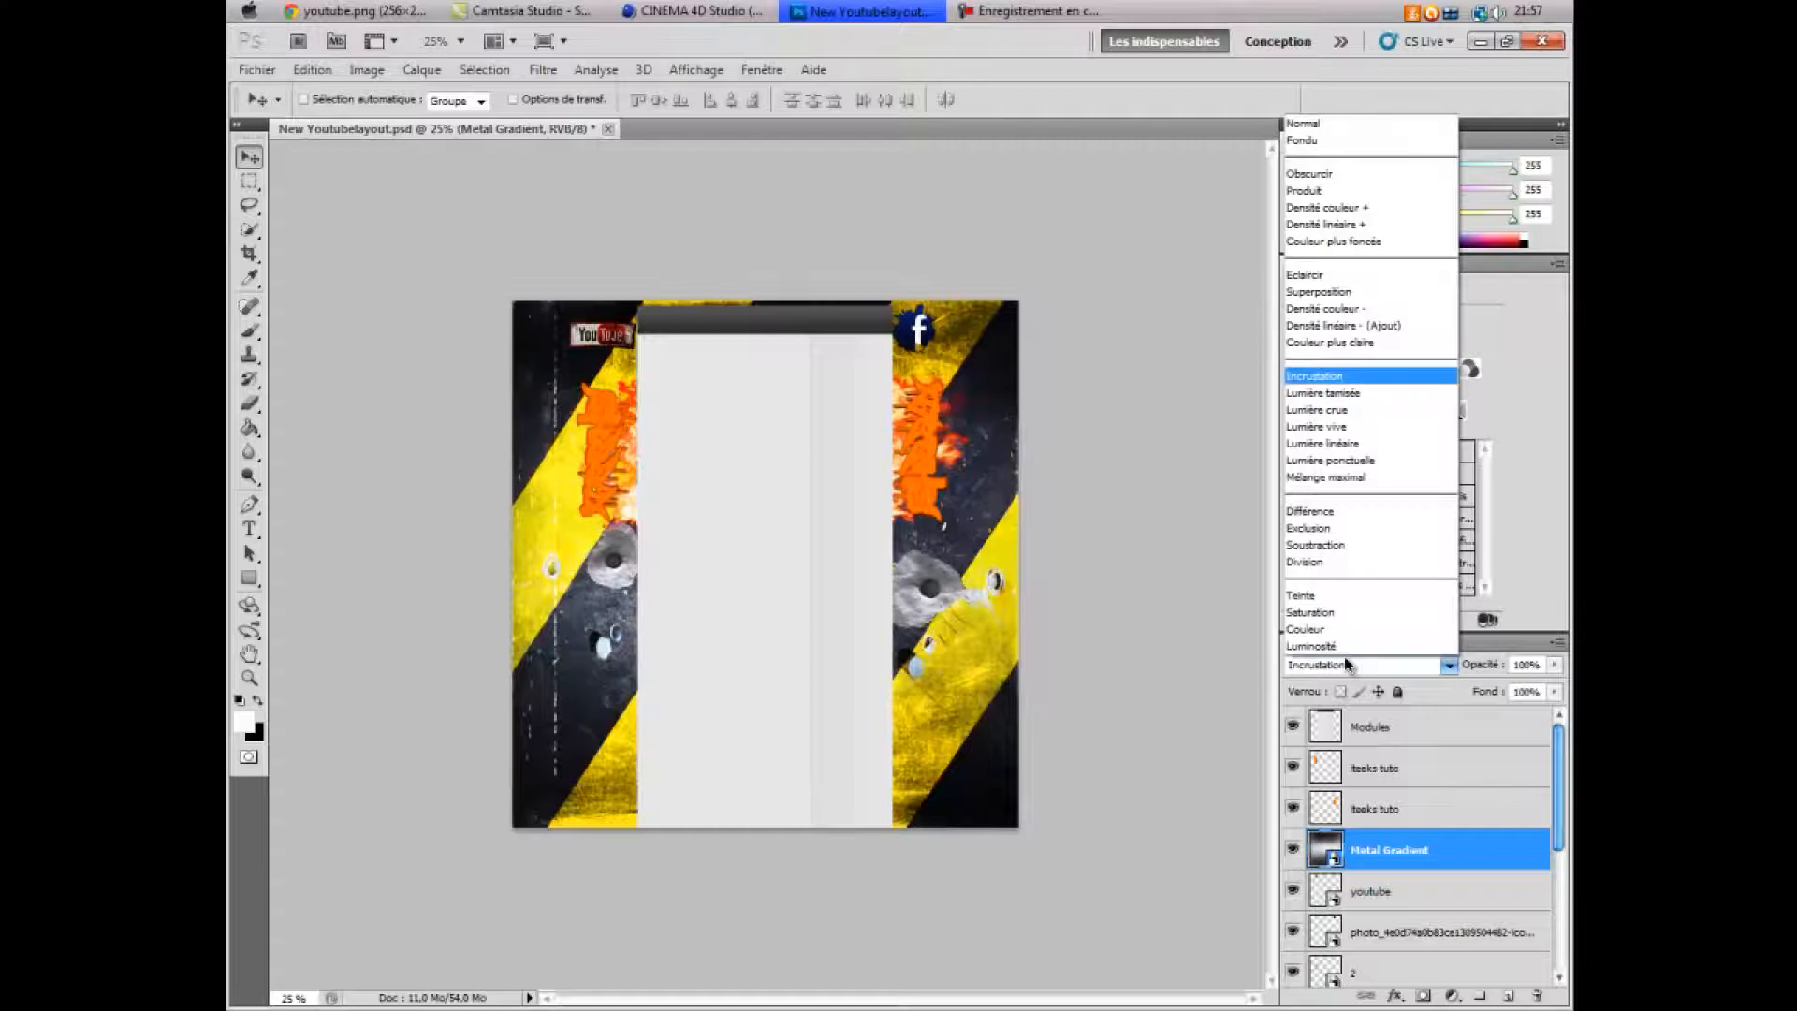
click(1345, 660)
click(257, 69)
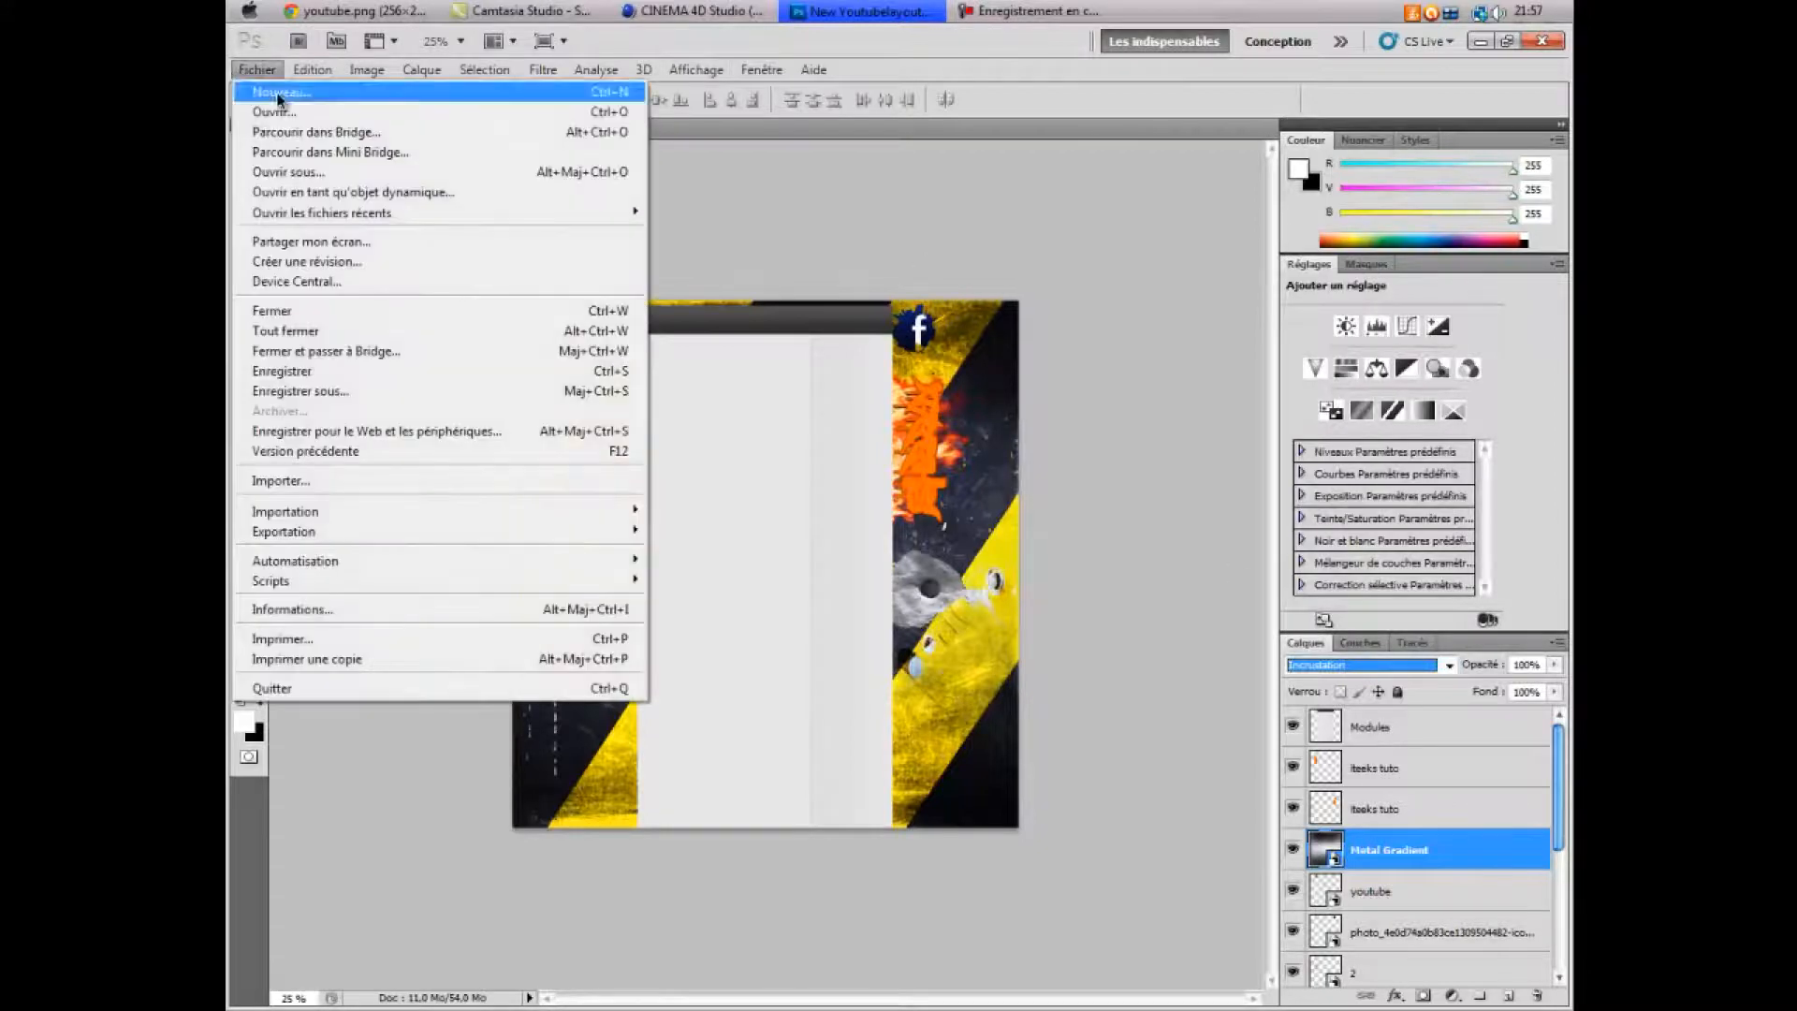
click(318, 454)
drag(1187, 224, 1188, 329)
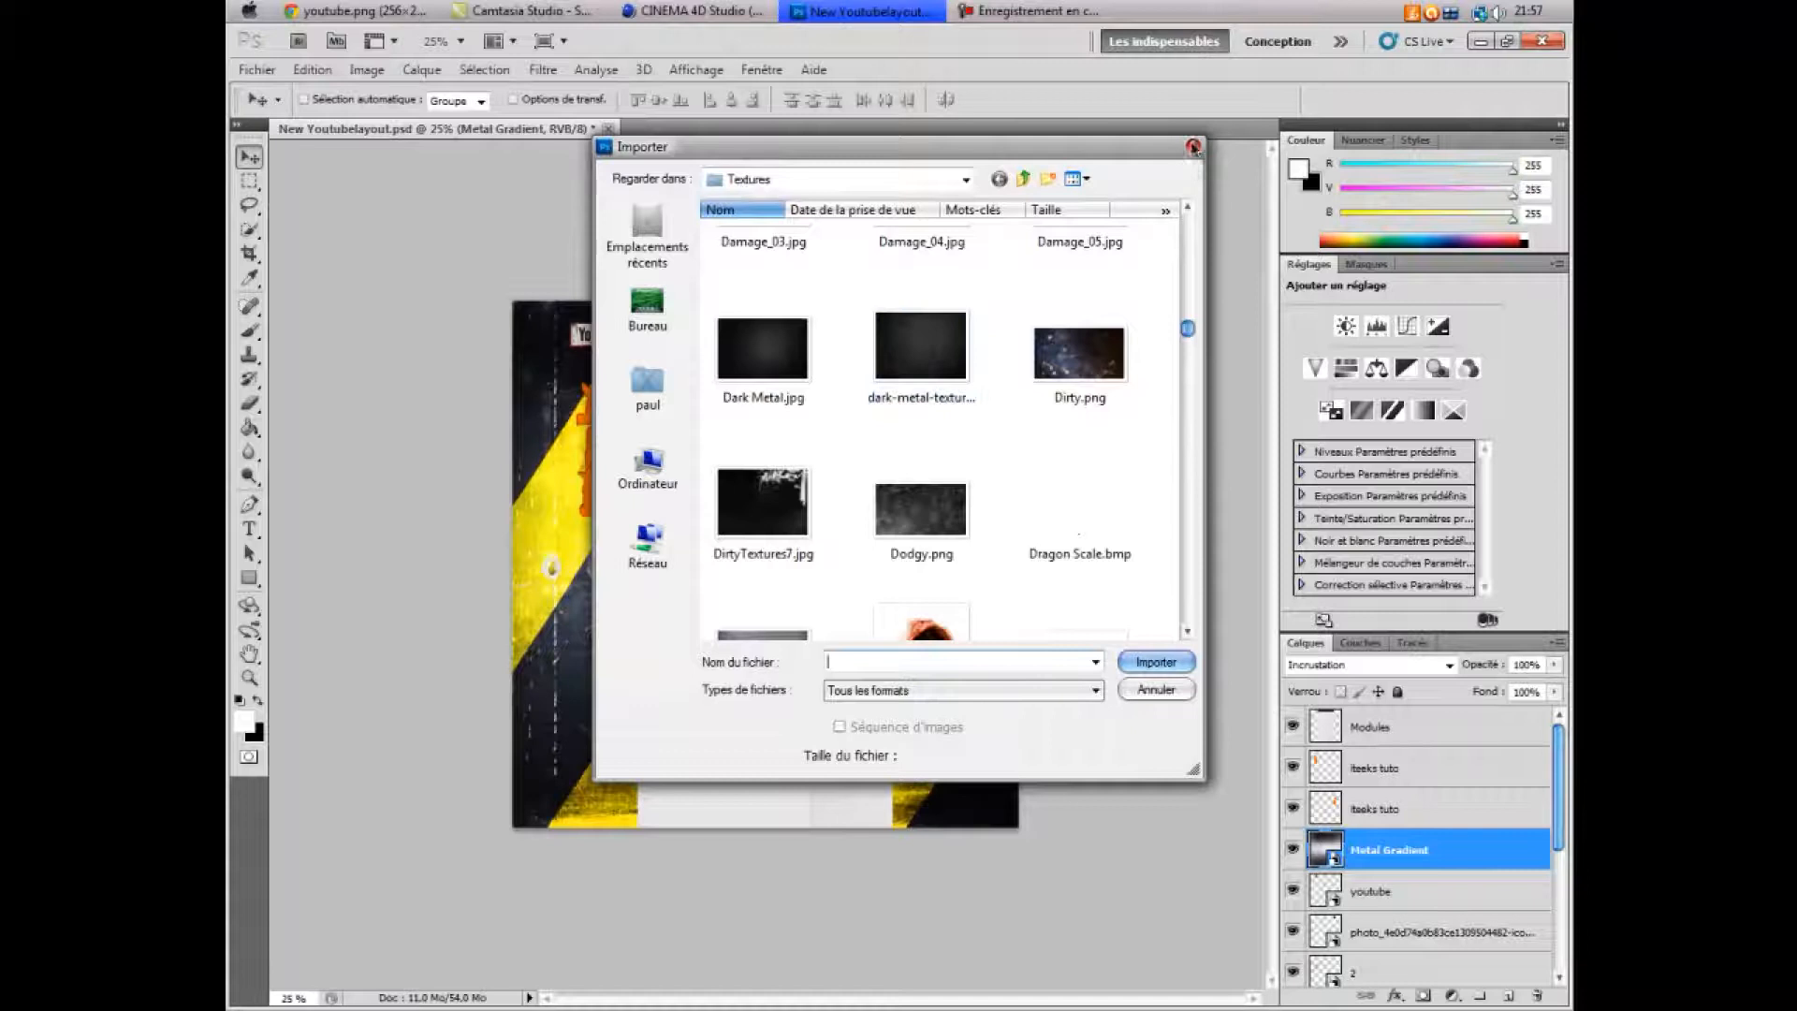
click(1193, 147)
click(1058, 9)
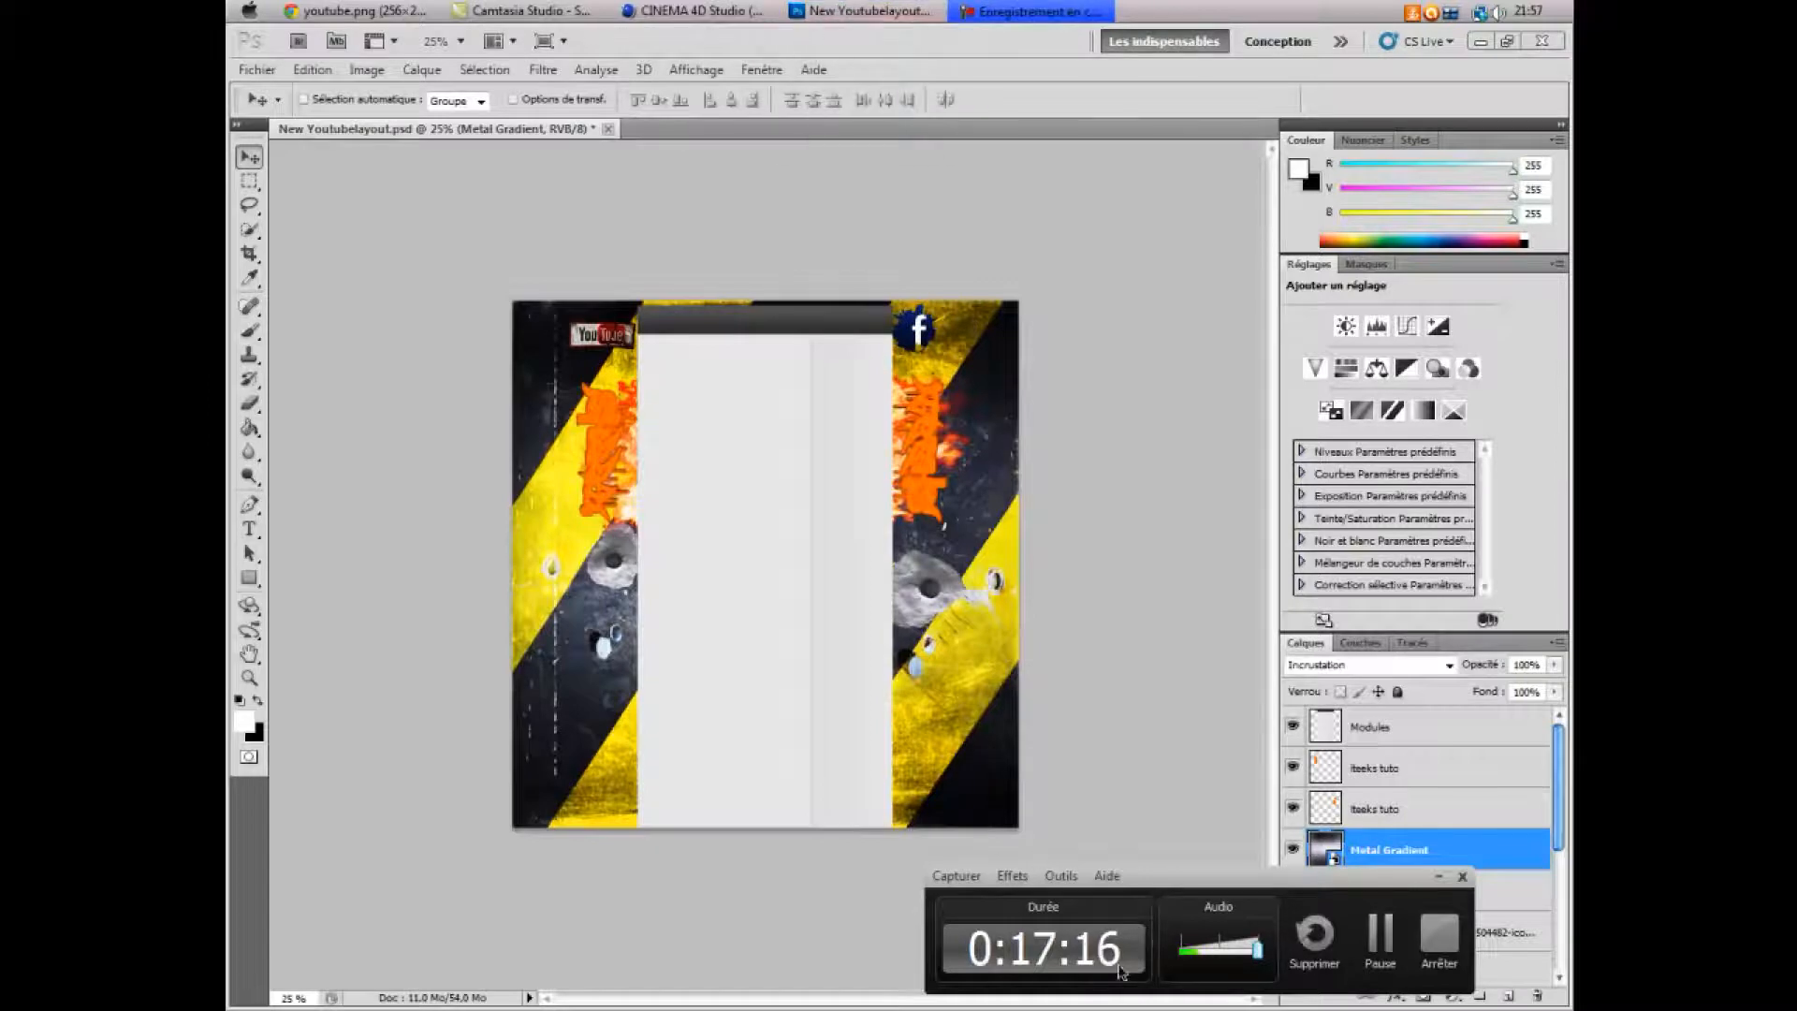
mouse_move(765, 13)
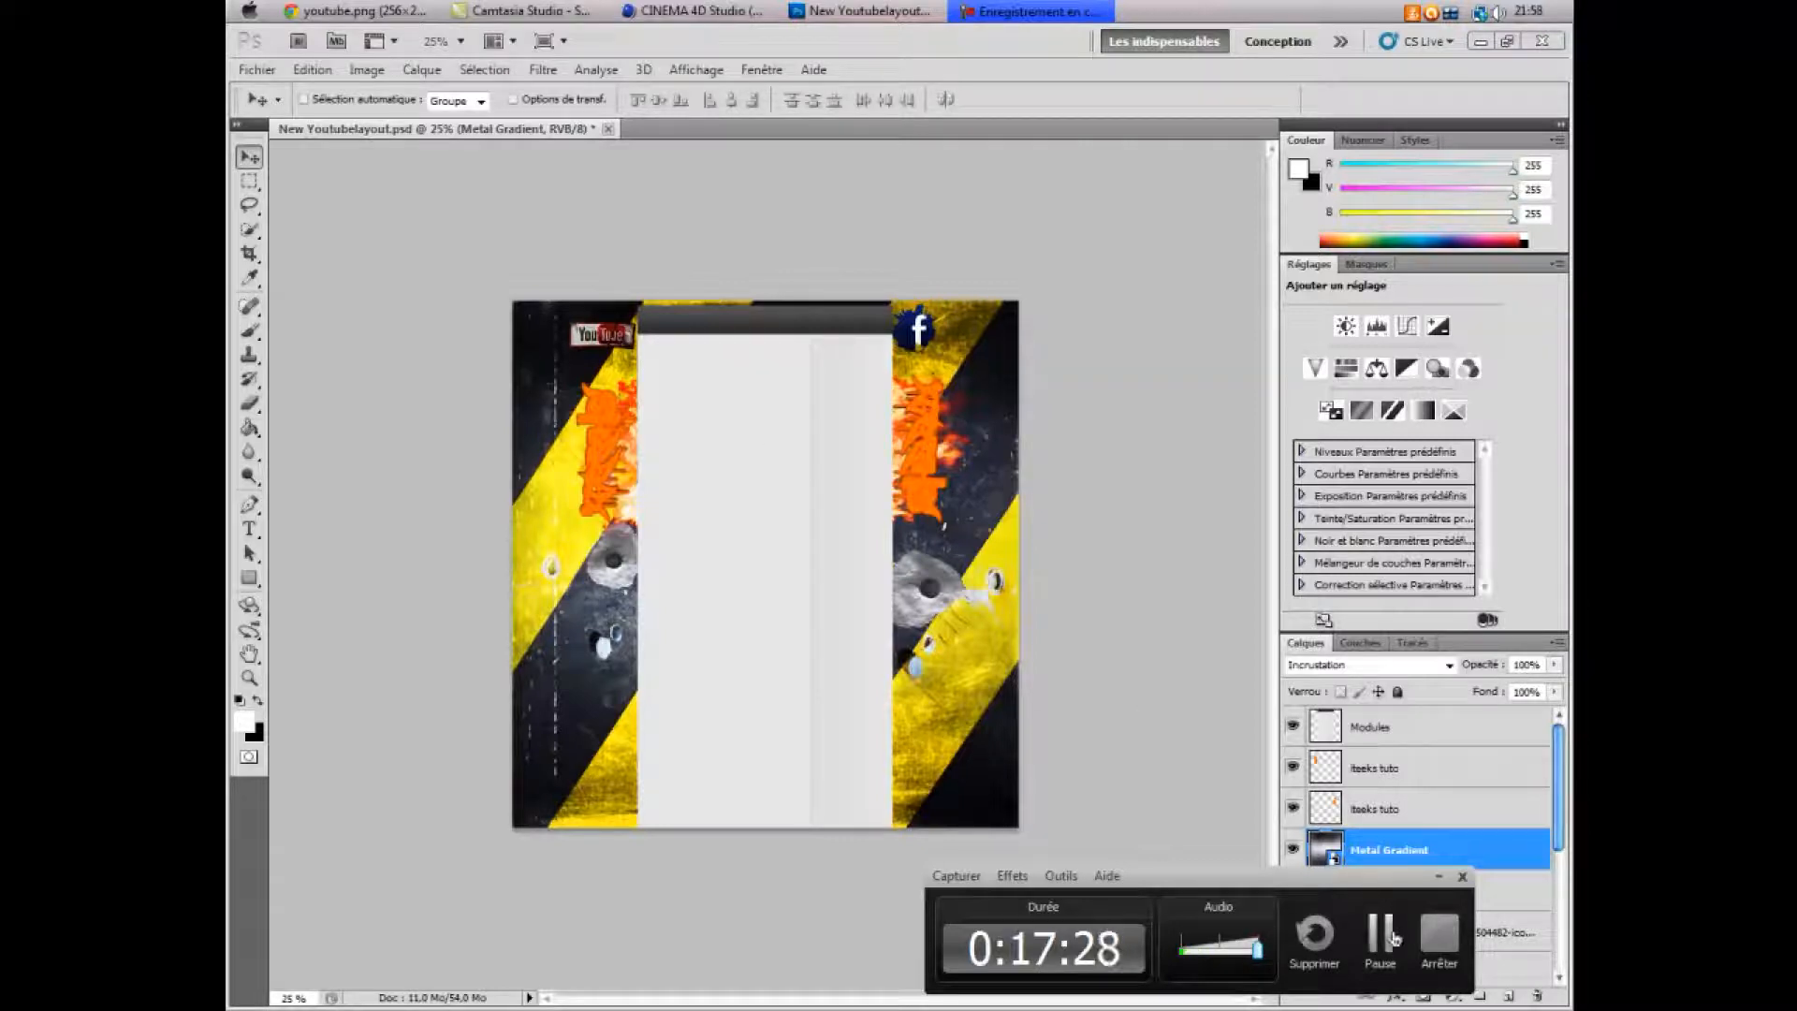
click(1438, 877)
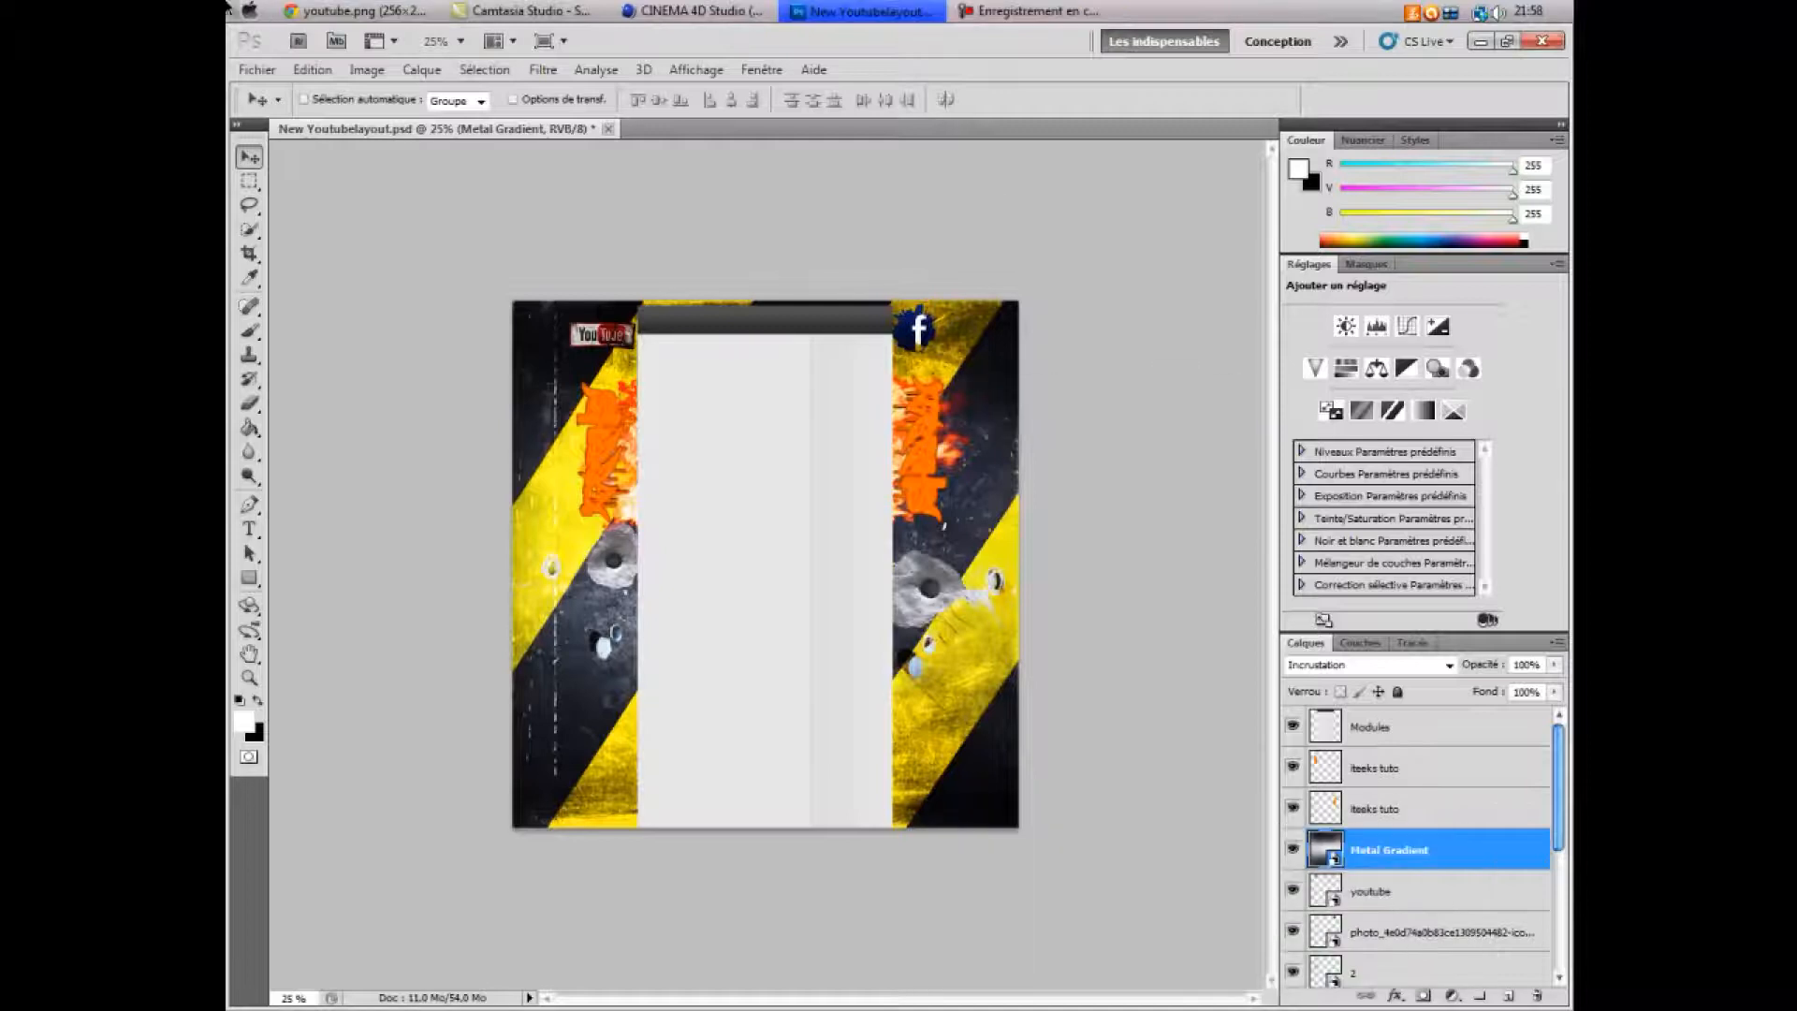
- Save a JPEG copy of the layout on the desktop as "background youtube", accepting the offered JPEG options
click(258, 71)
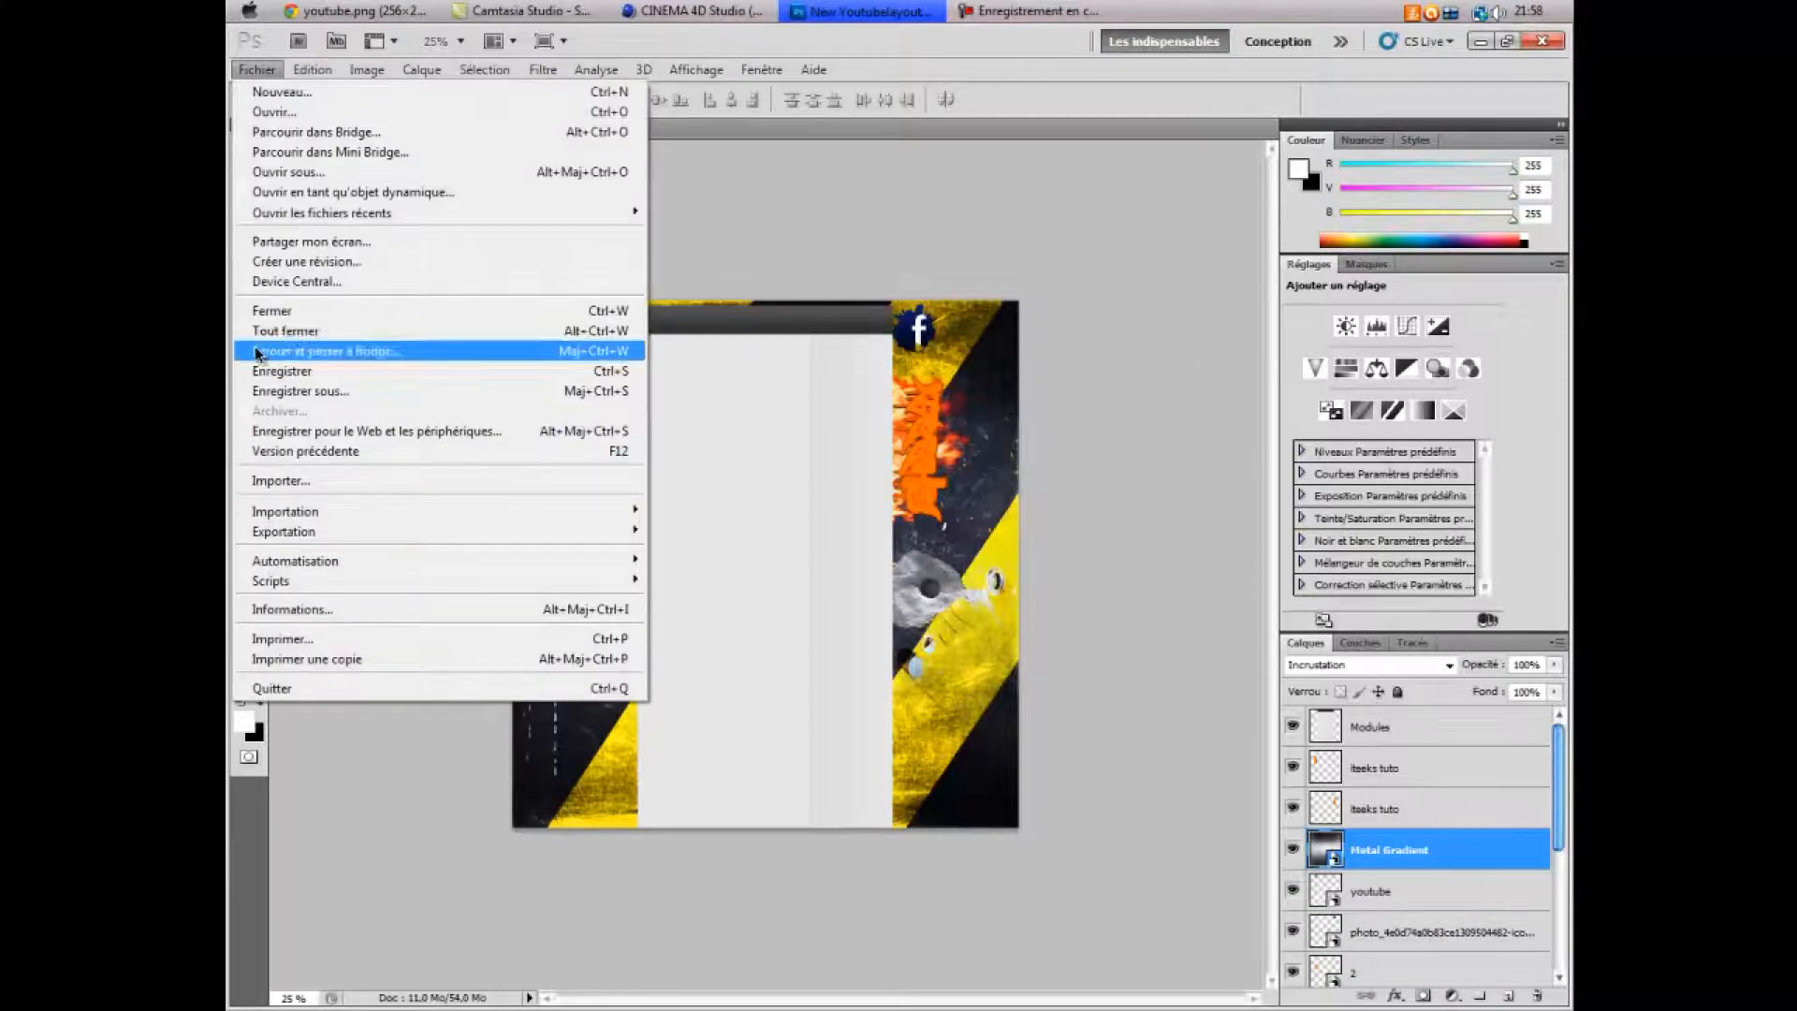
click(285, 393)
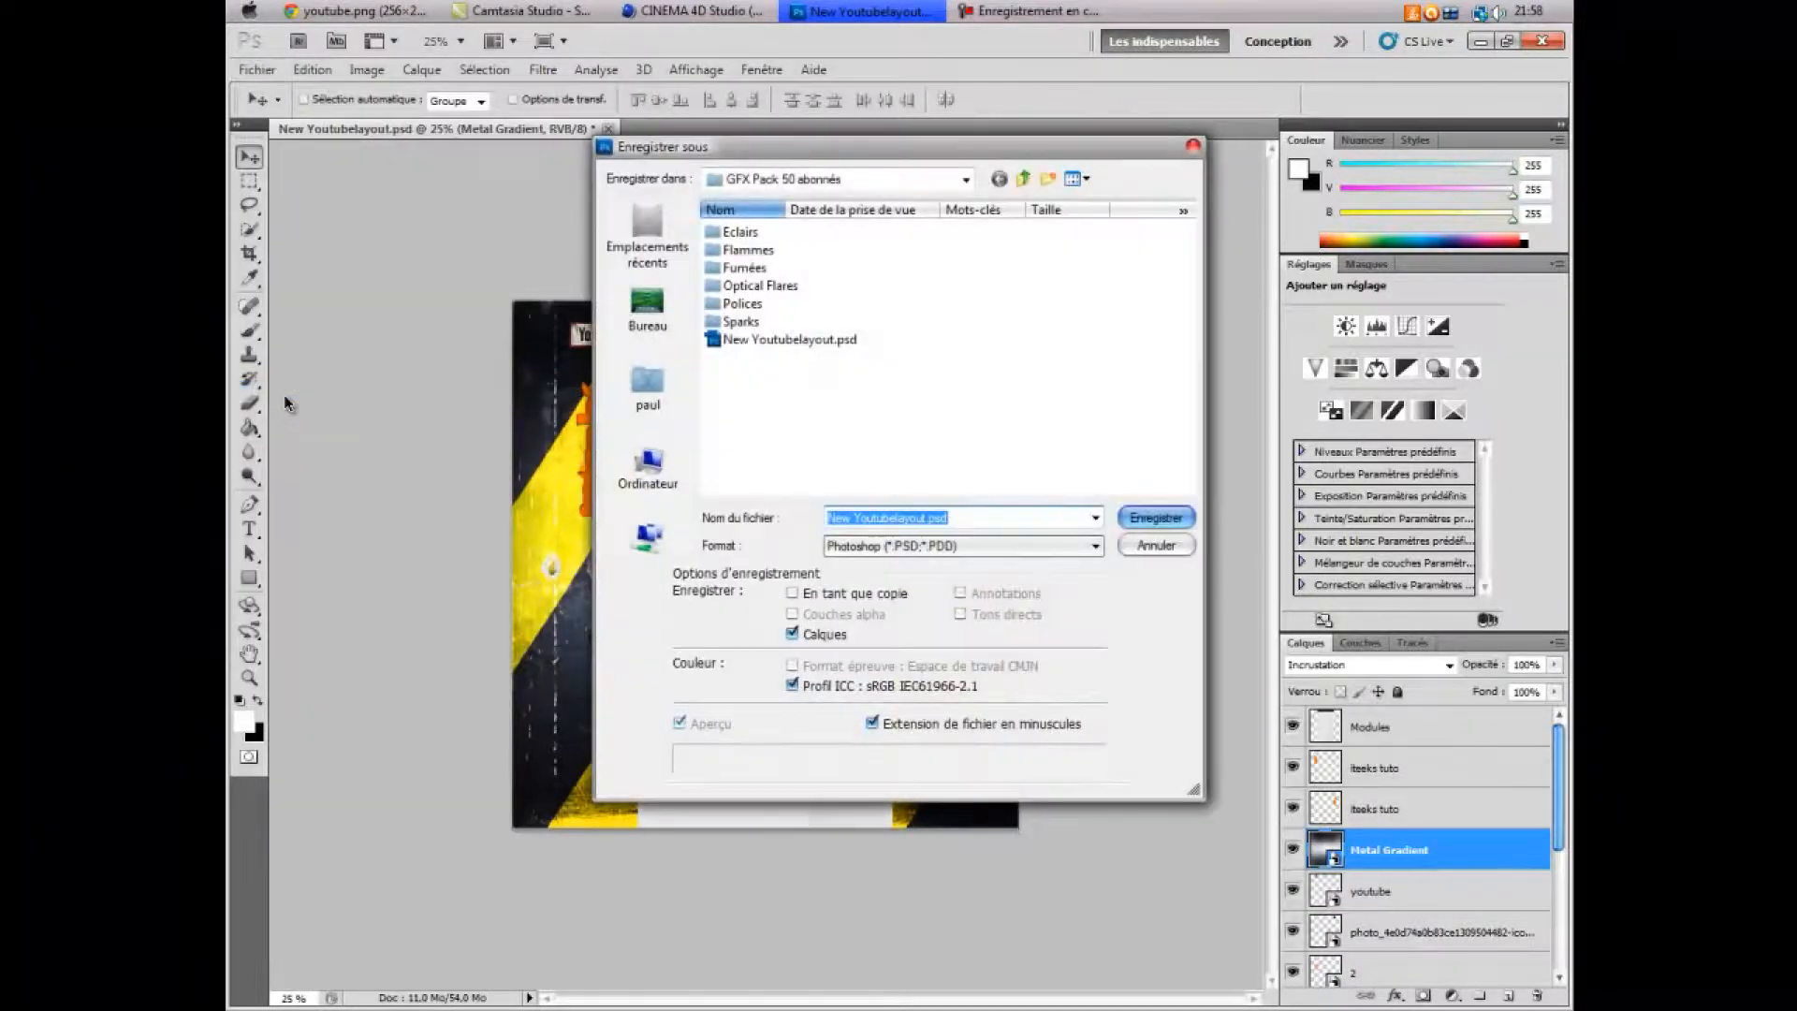
click(964, 546)
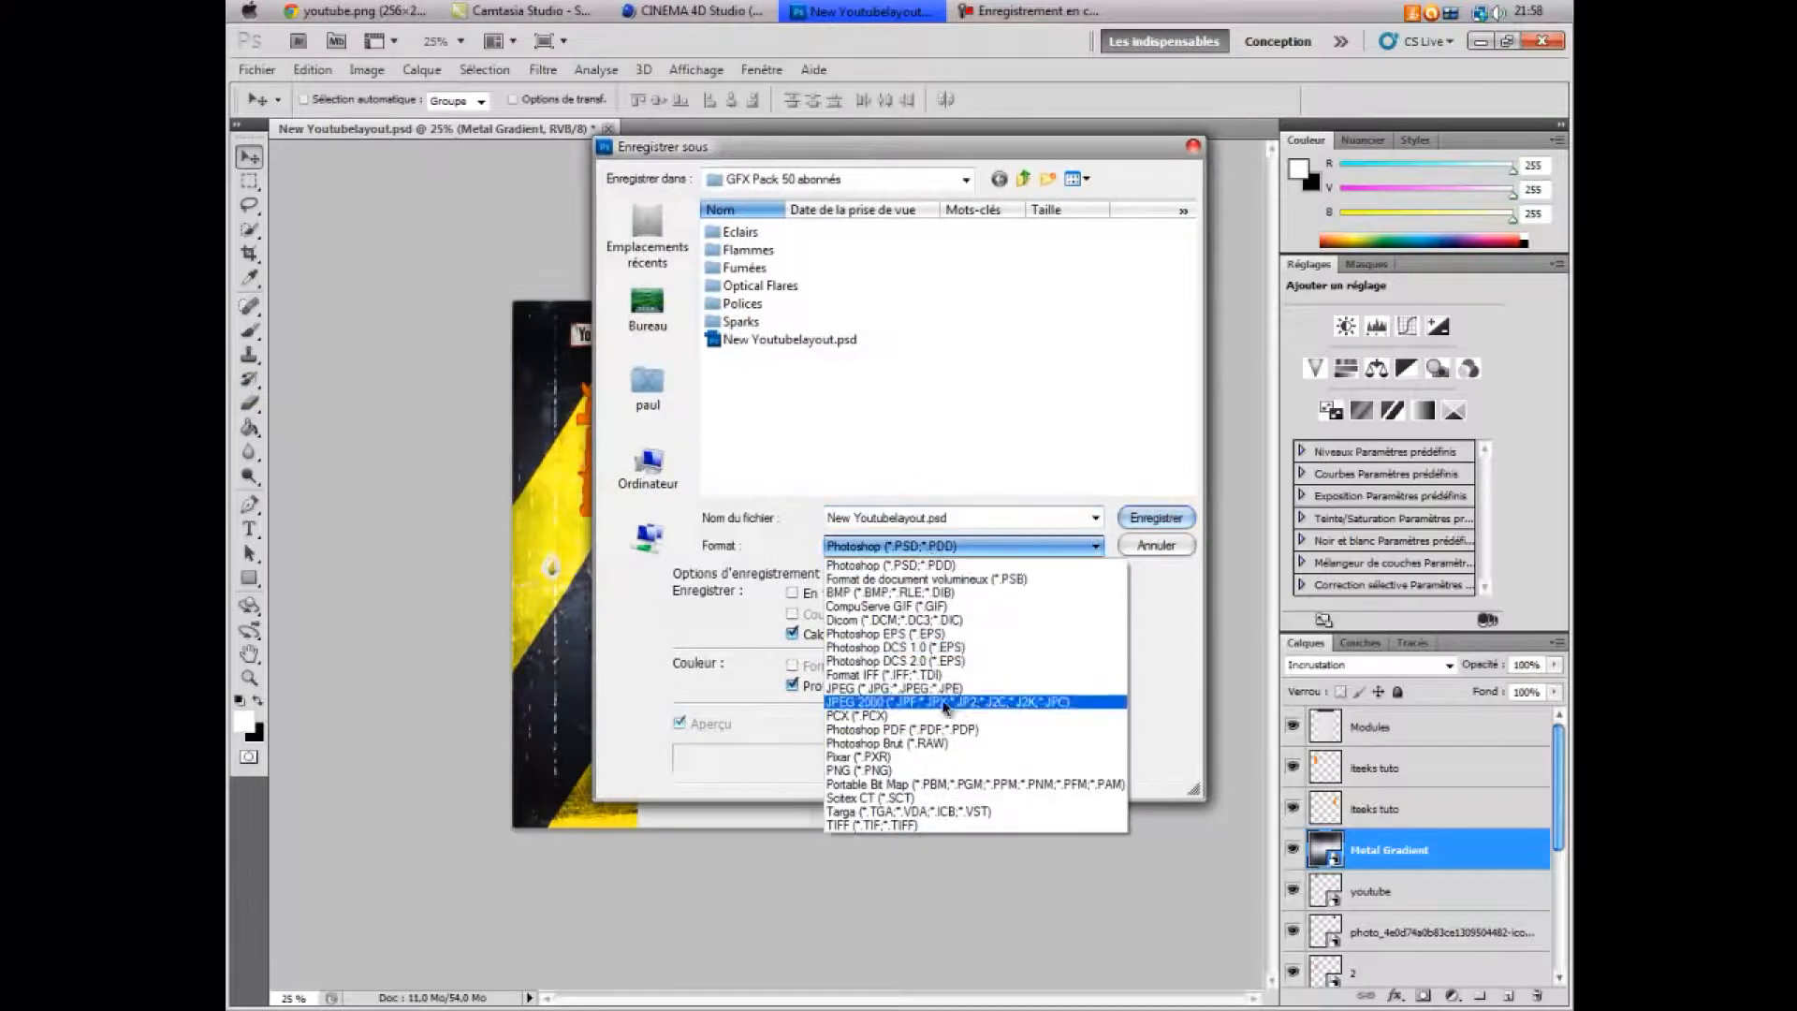
click(964, 676)
click(973, 519)
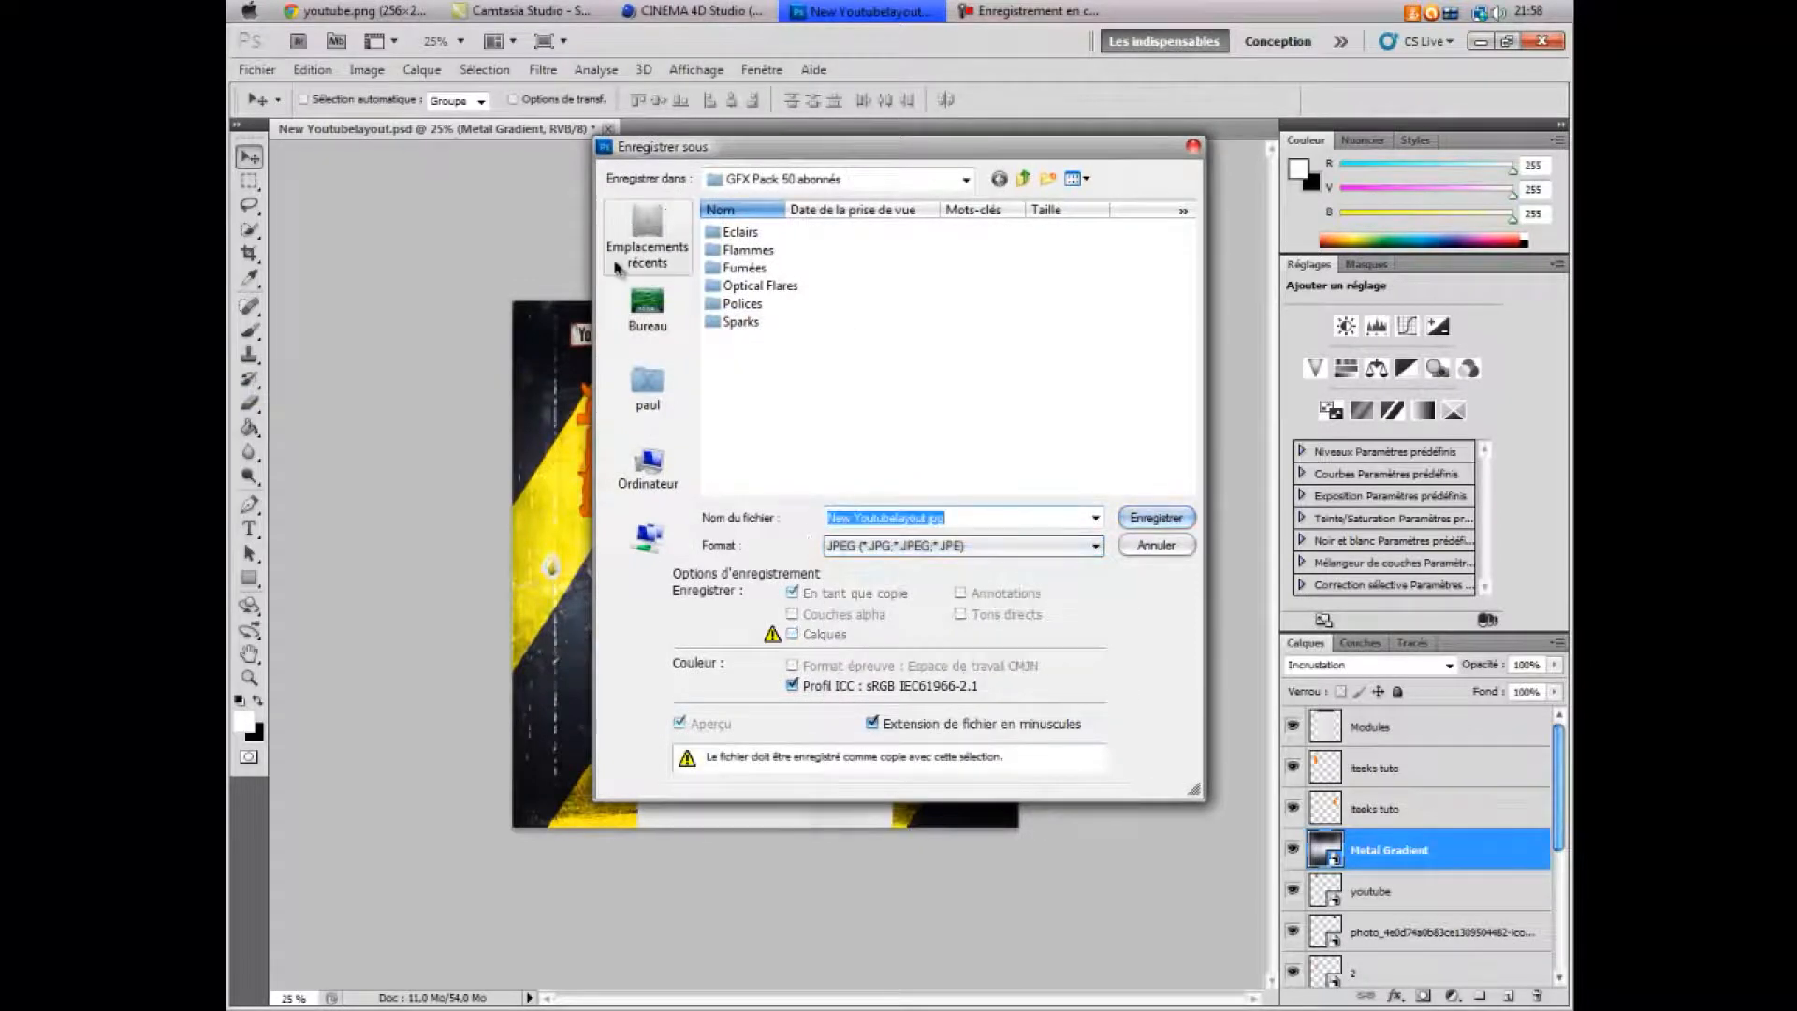
click(647, 313)
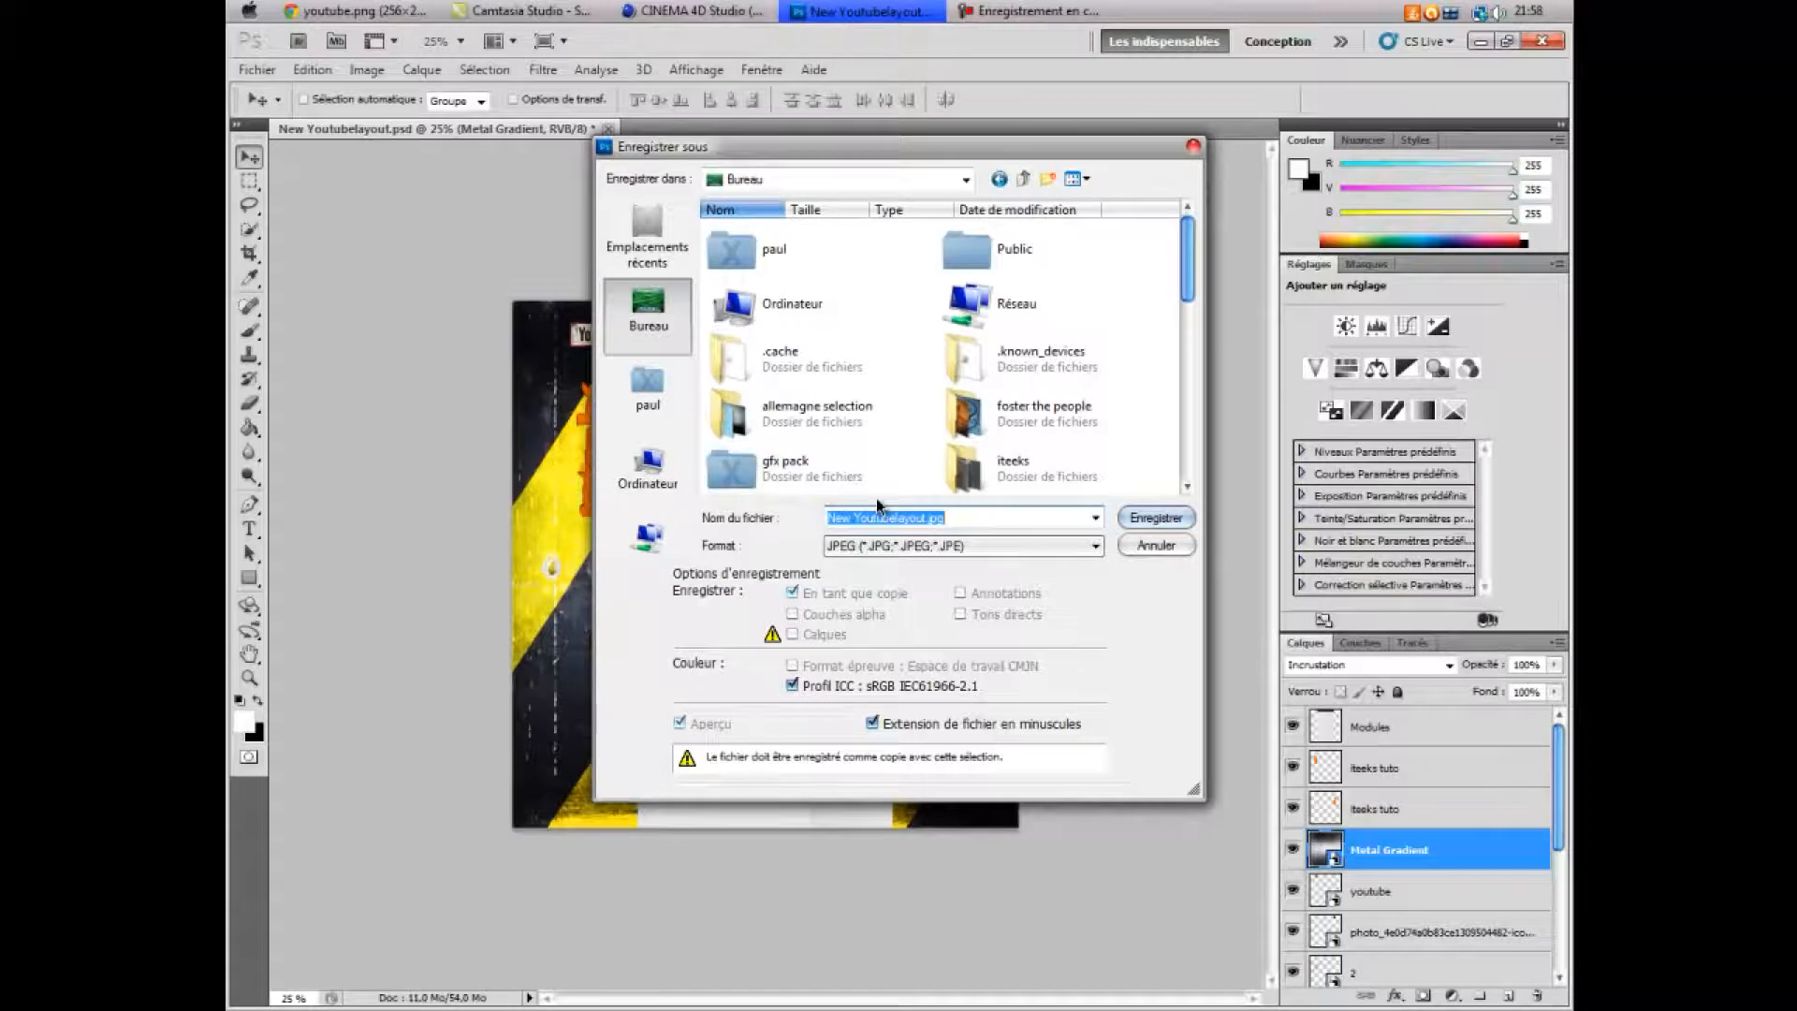
text(backgrou)
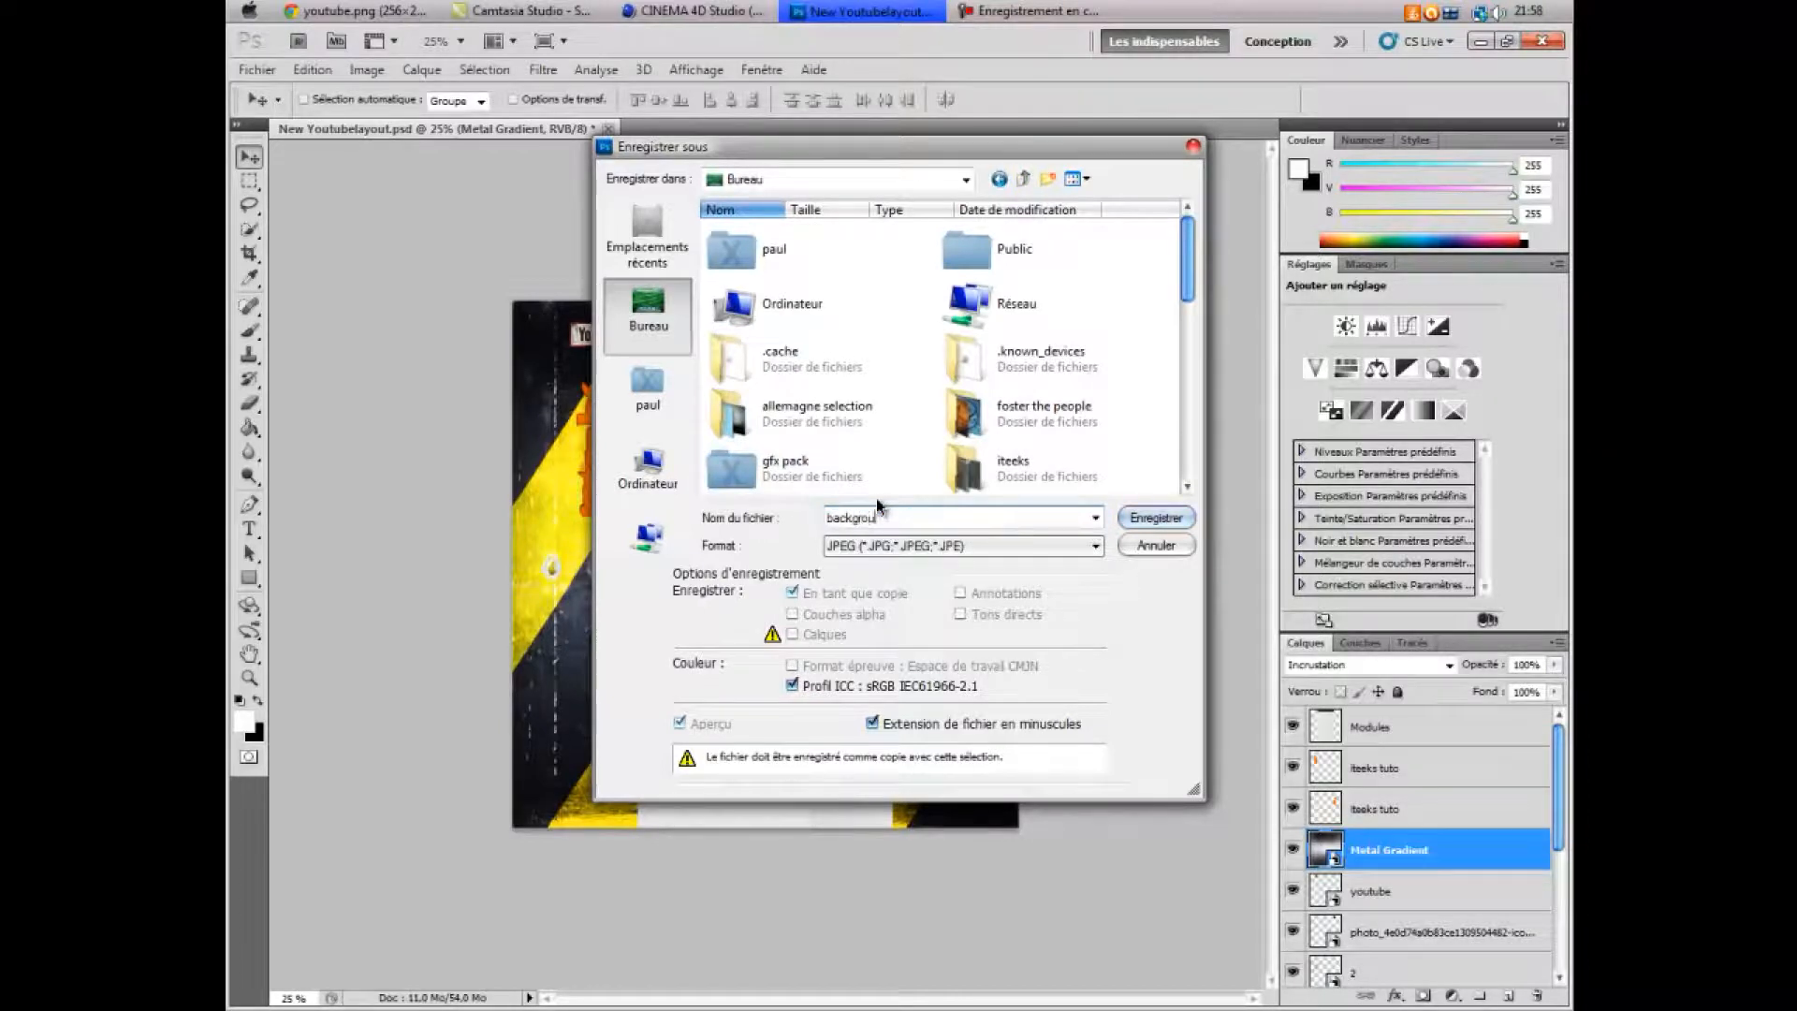
text(nd youtube)
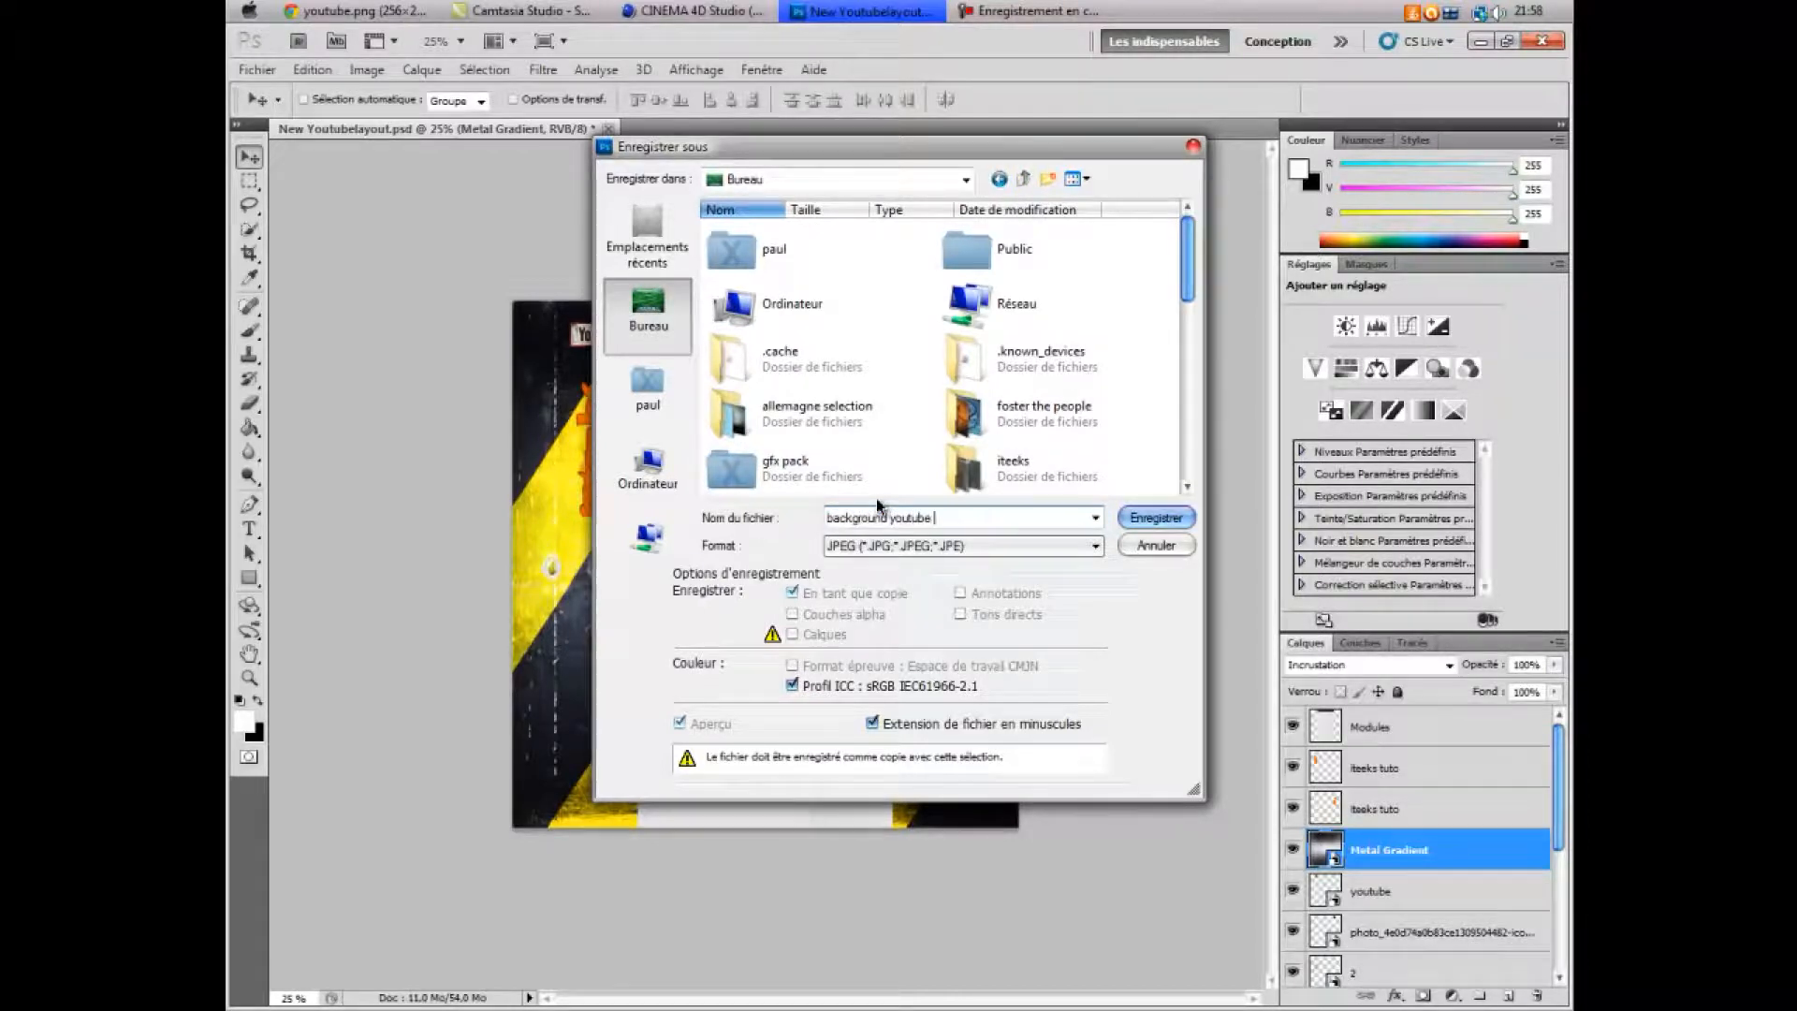
click(1153, 522)
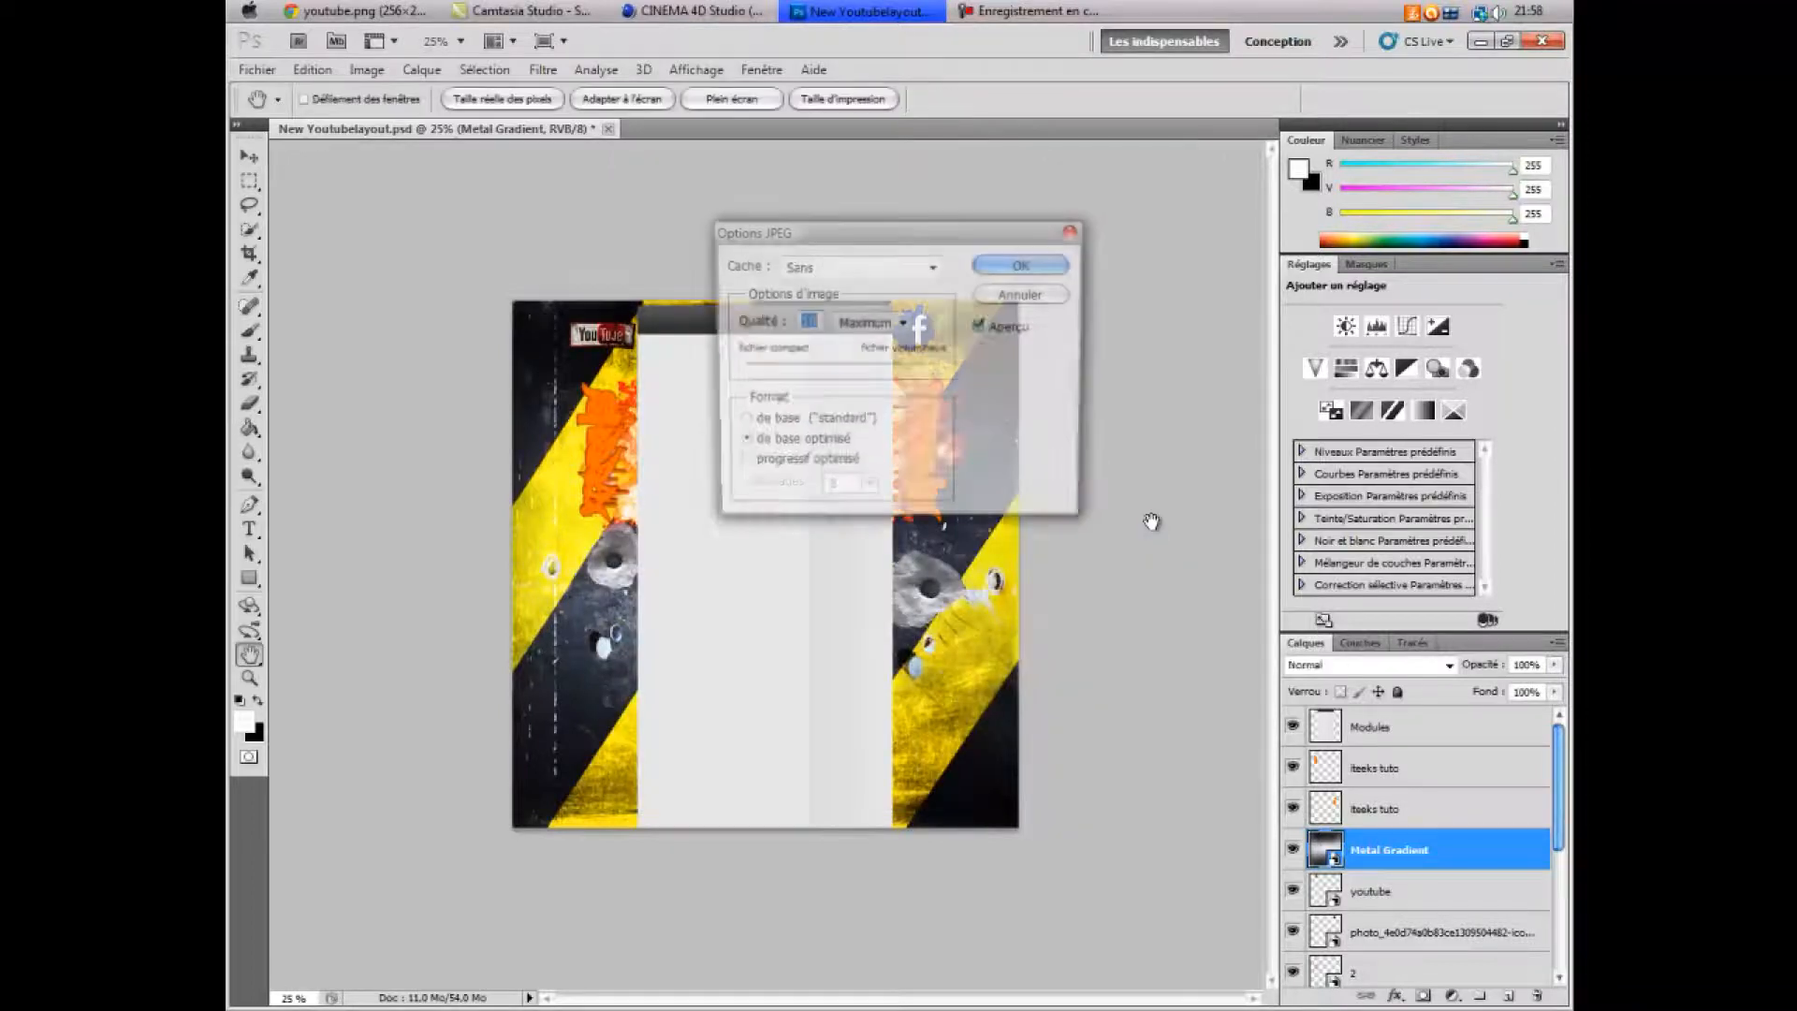
click(1009, 267)
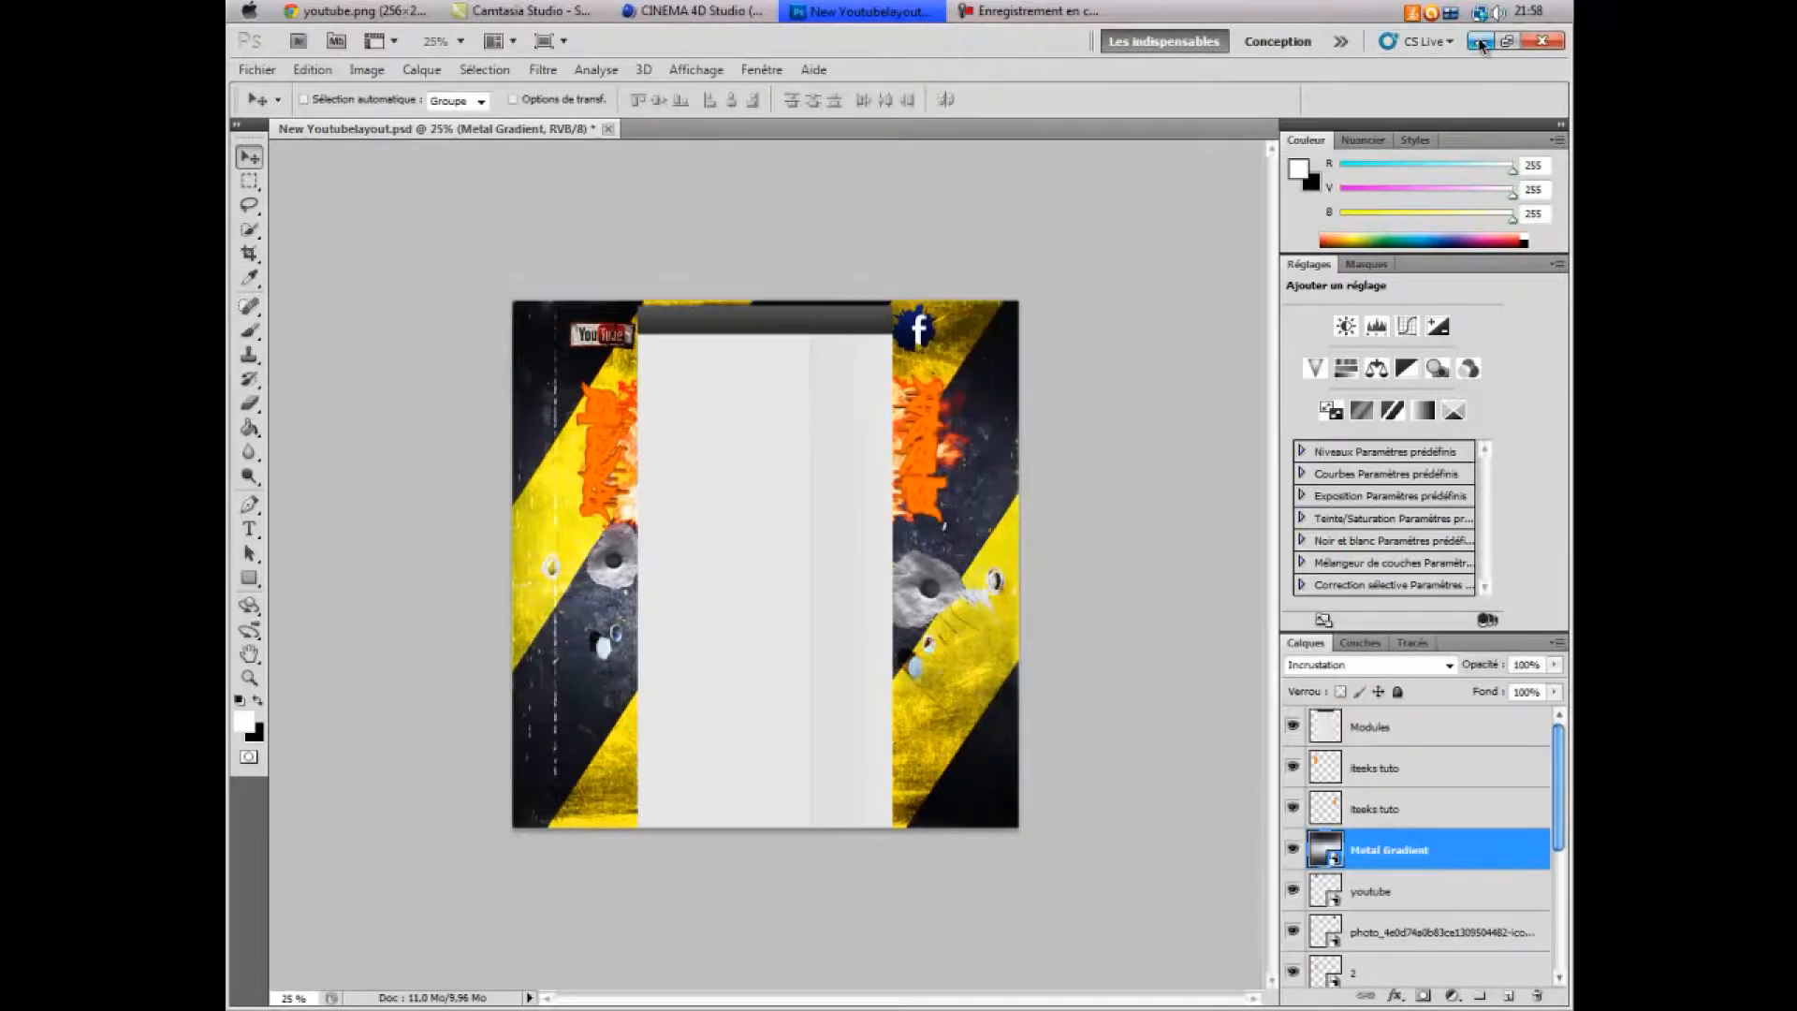
- Minimize the open windows and move the background youtube.jpg file to a free area near the middle of the desktop
click(1477, 42)
click(1487, 265)
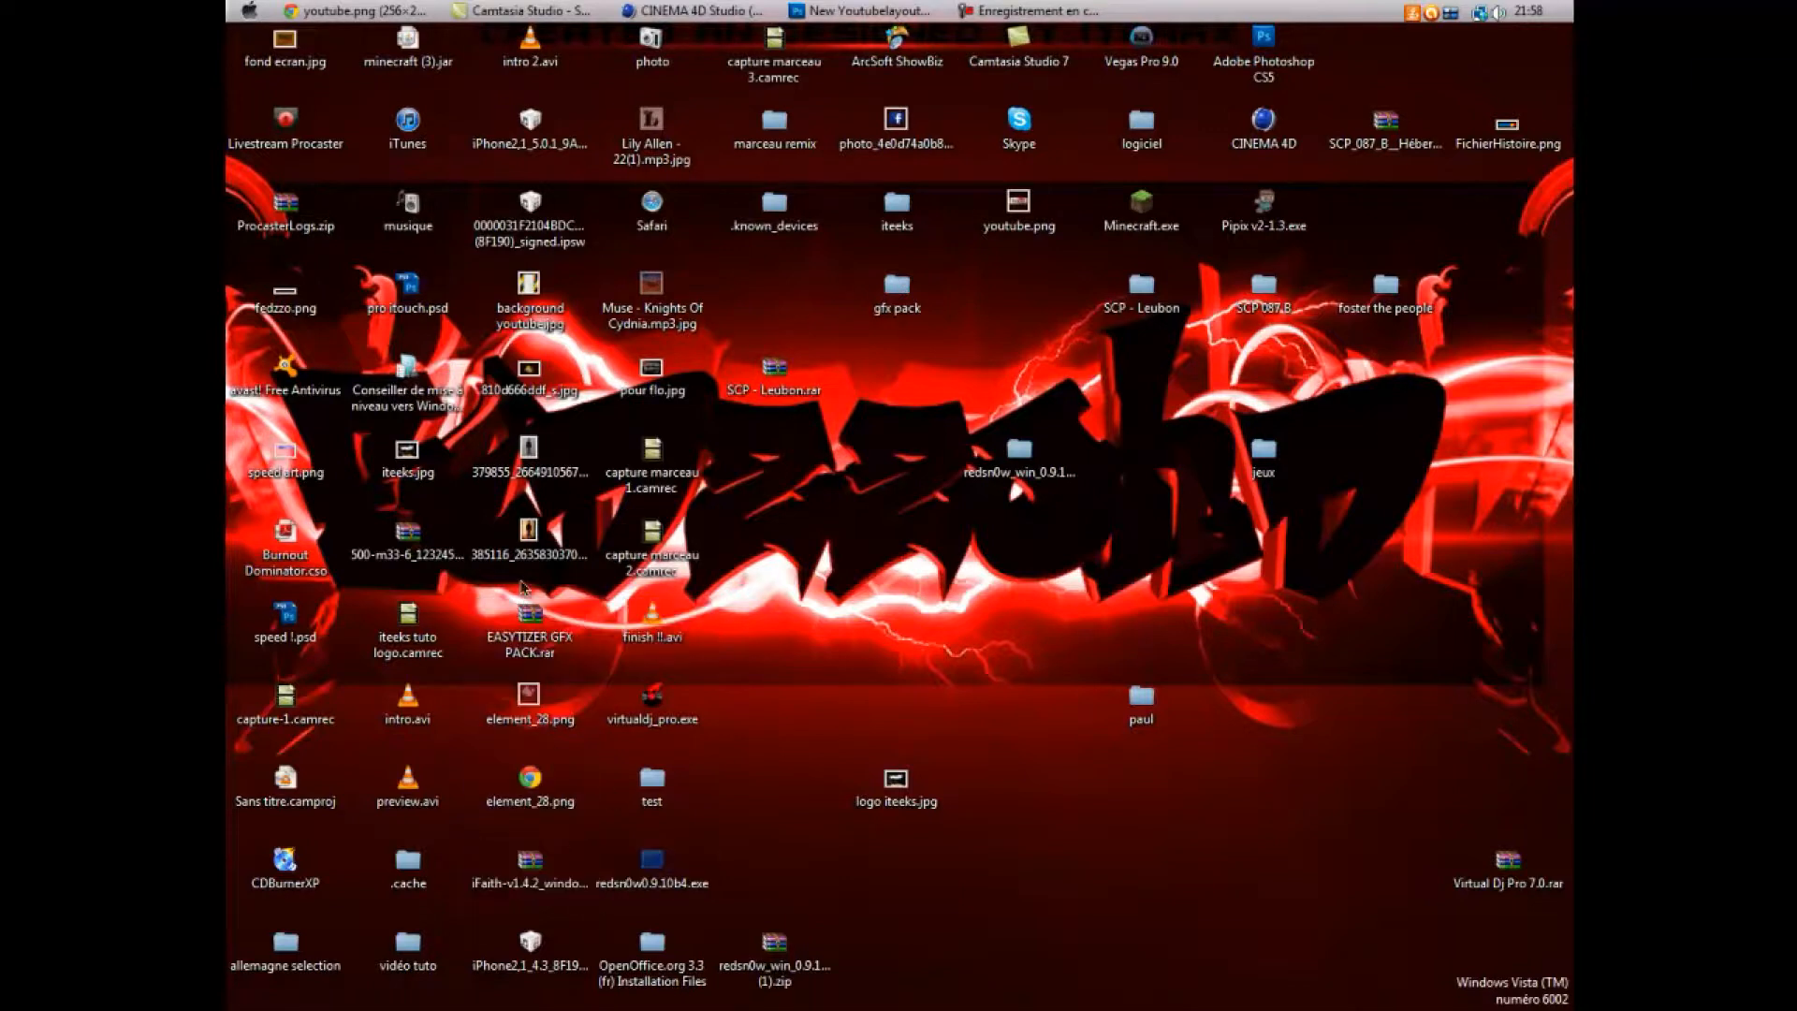
drag(548, 301, 915, 547)
- Switch to Chrome and open the YouTube channel's editor on its appearance settings
click(432, 10)
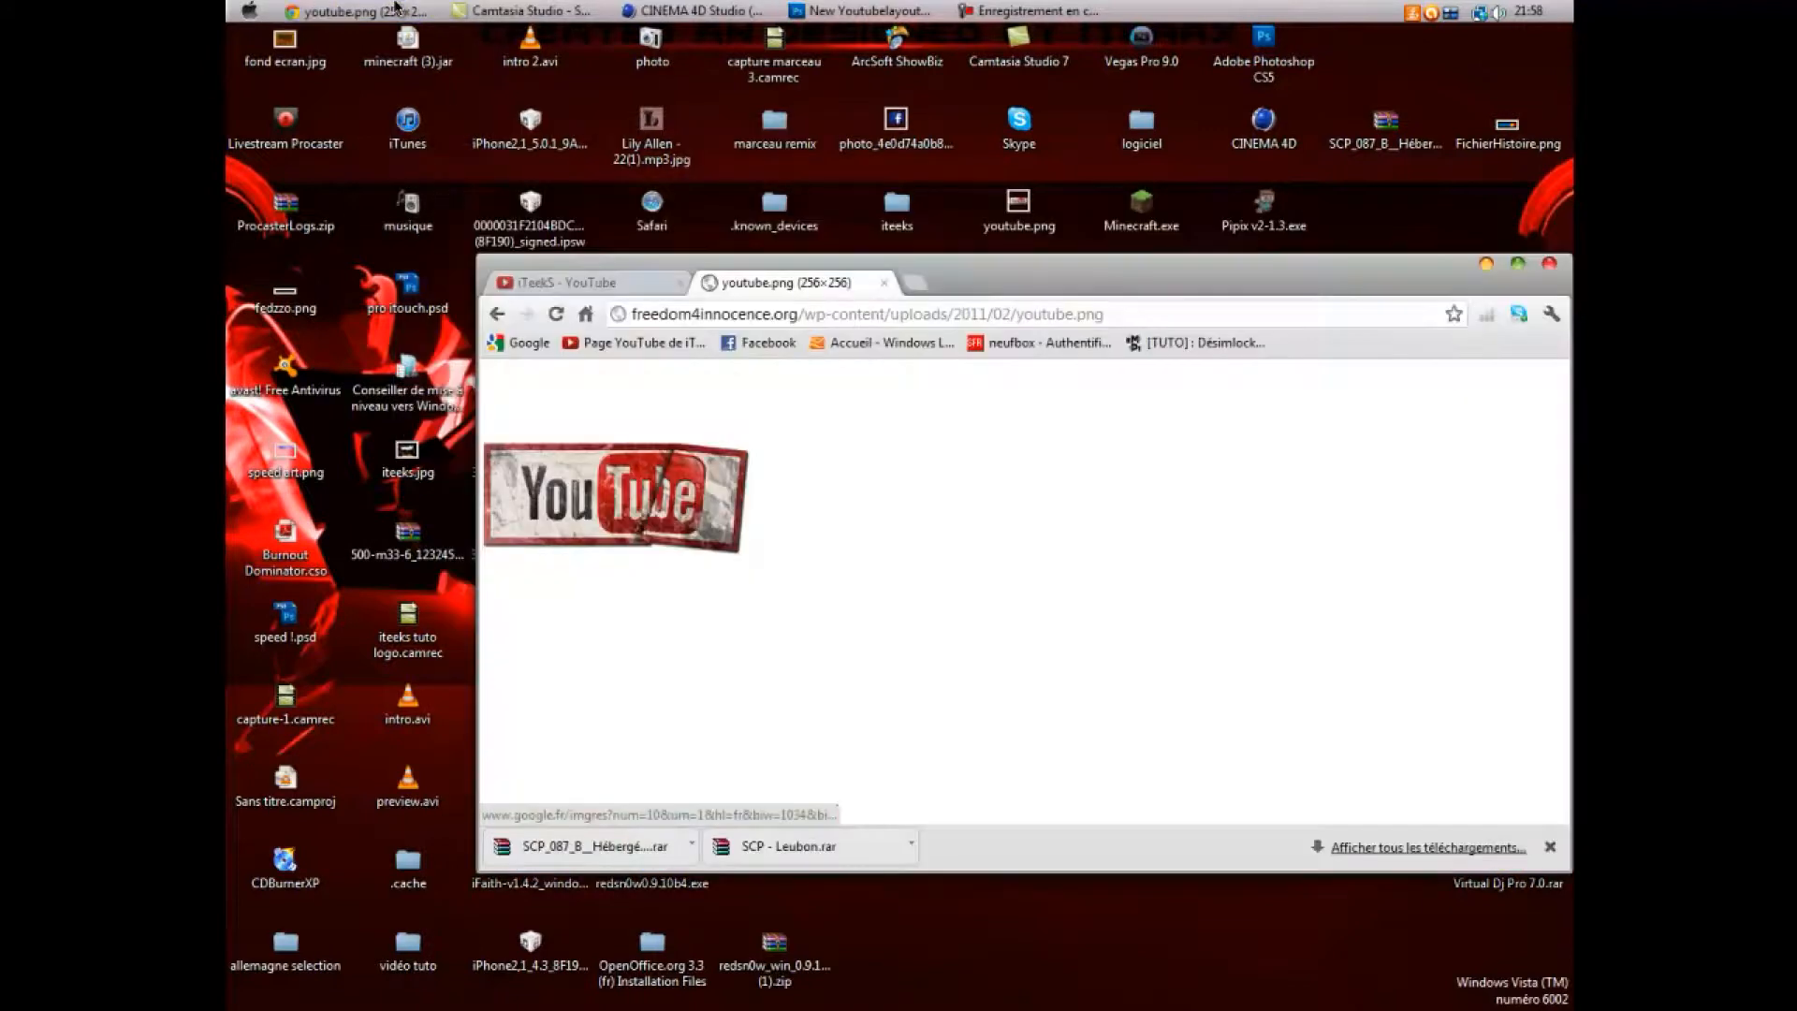
click(566, 282)
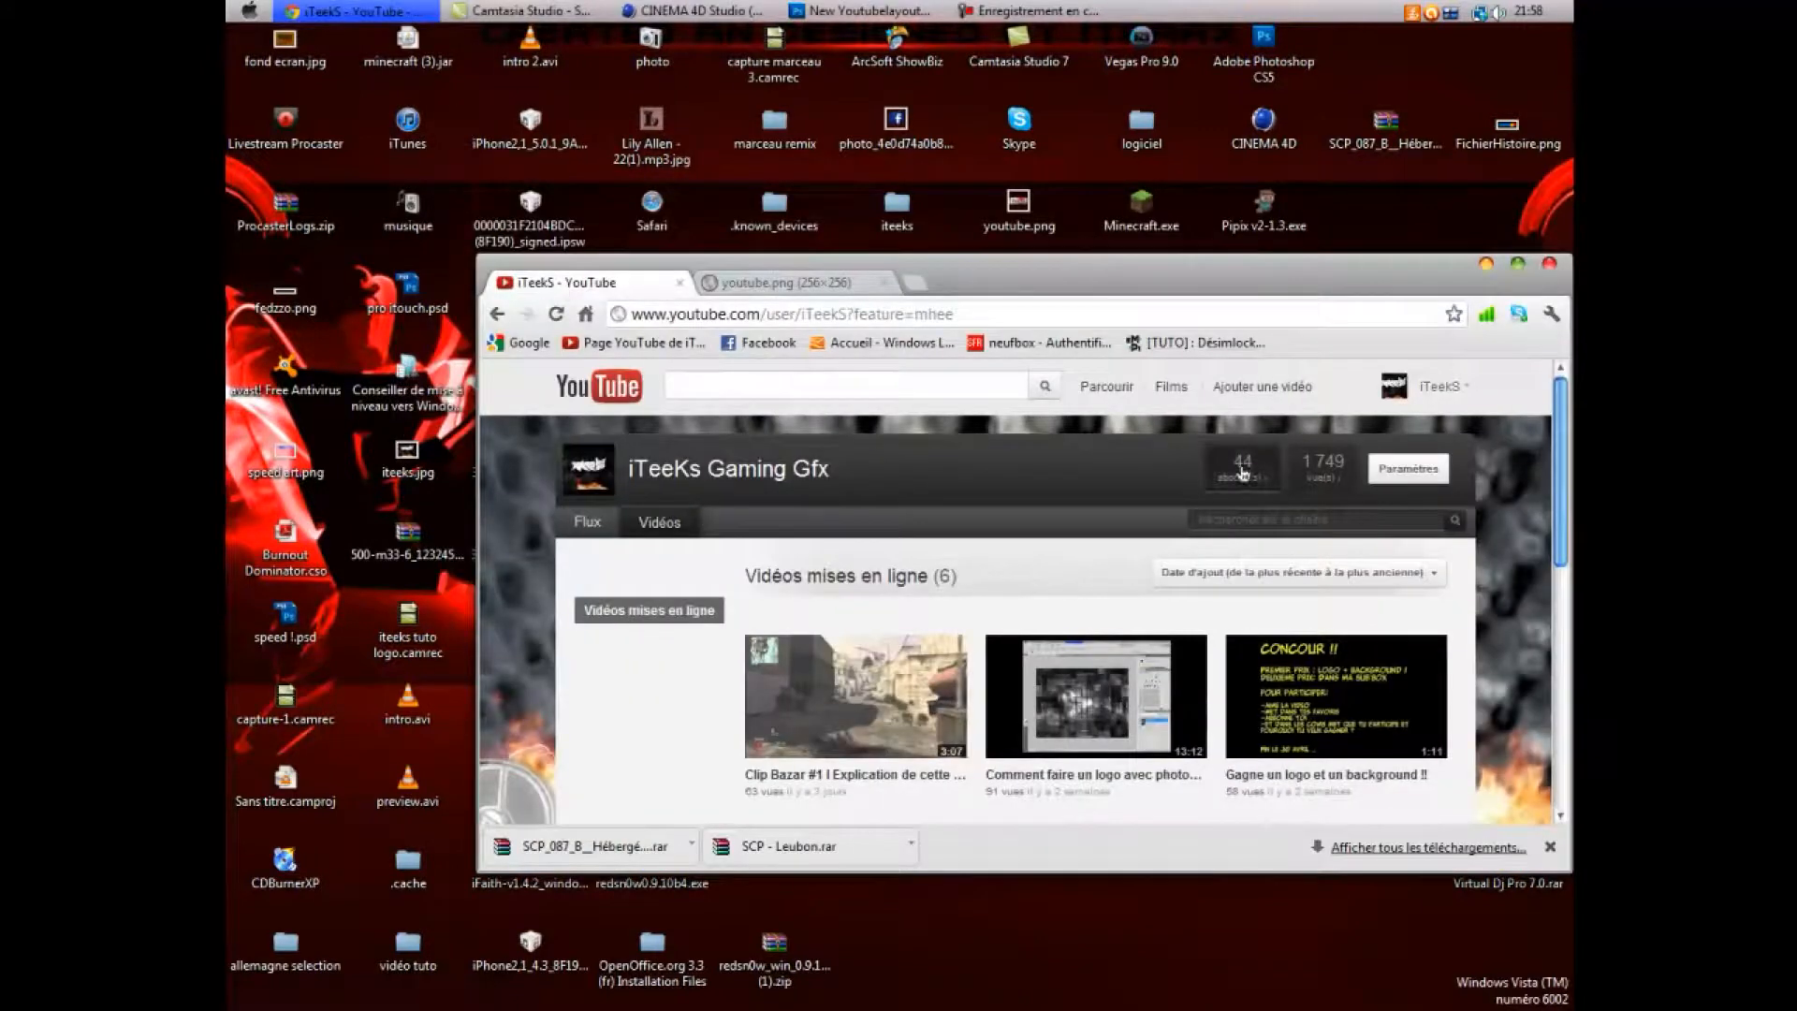
click(1421, 471)
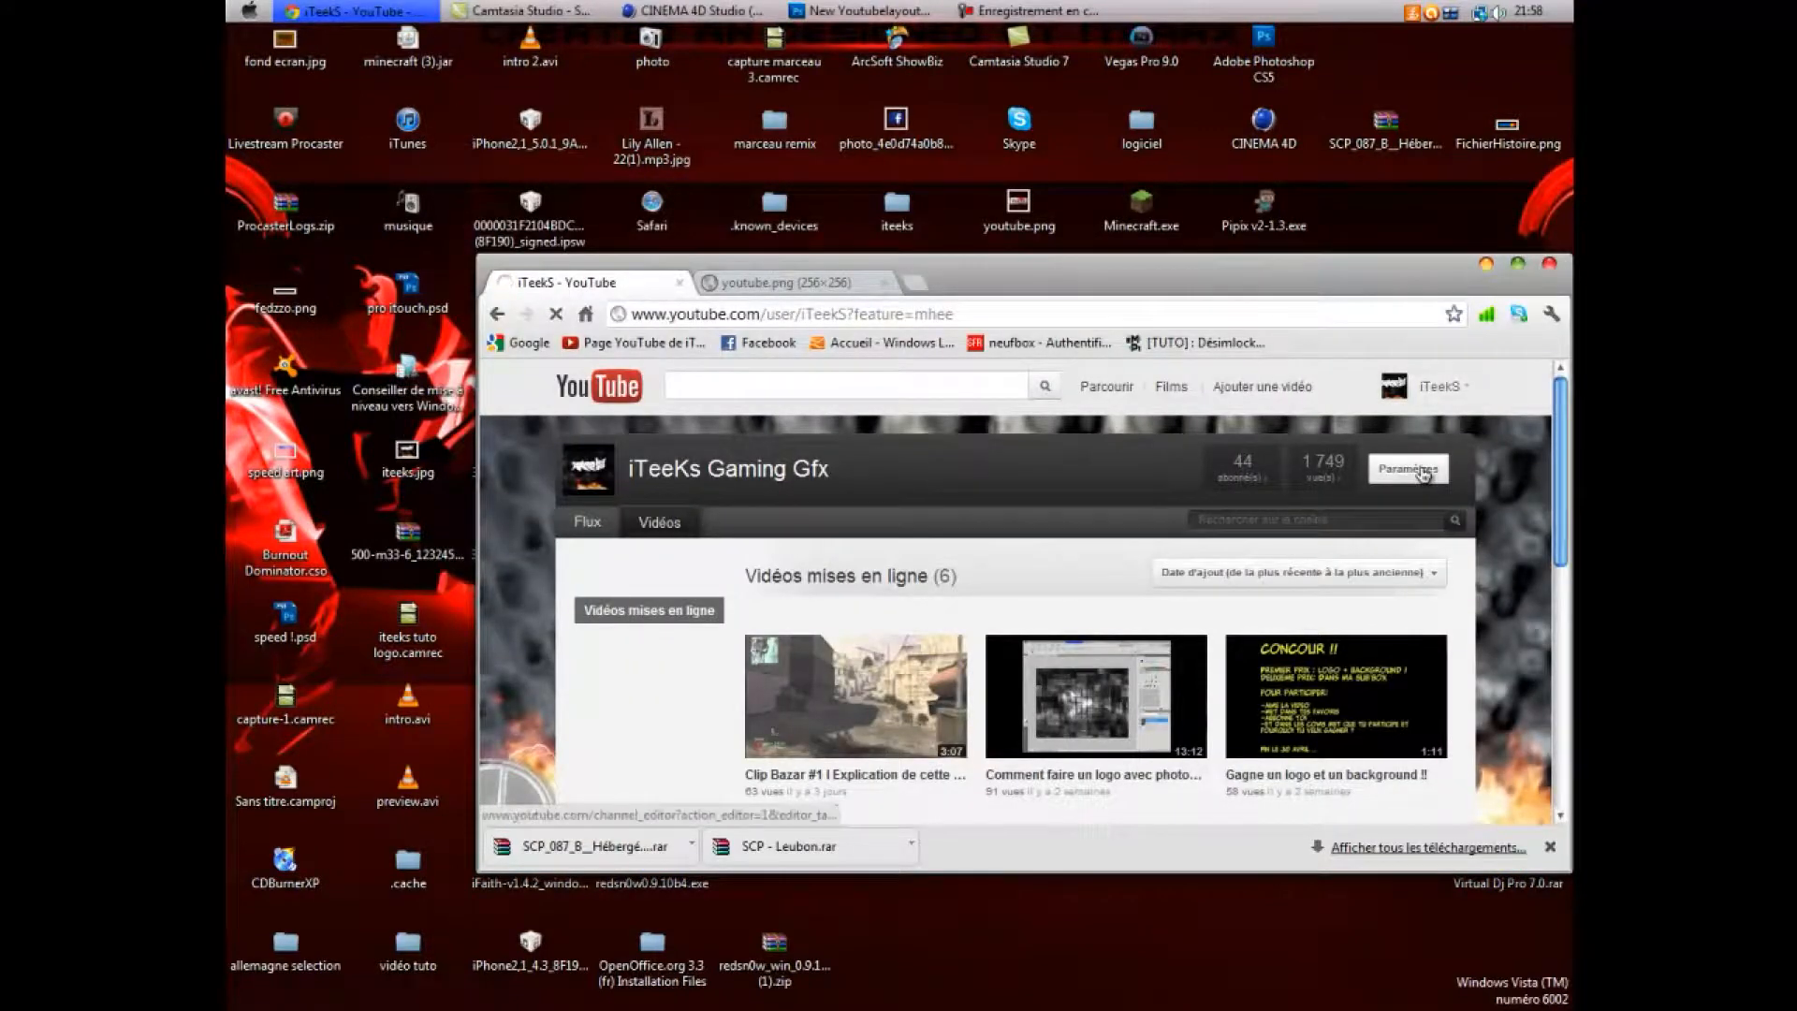
drag(1072, 295, 987, 189)
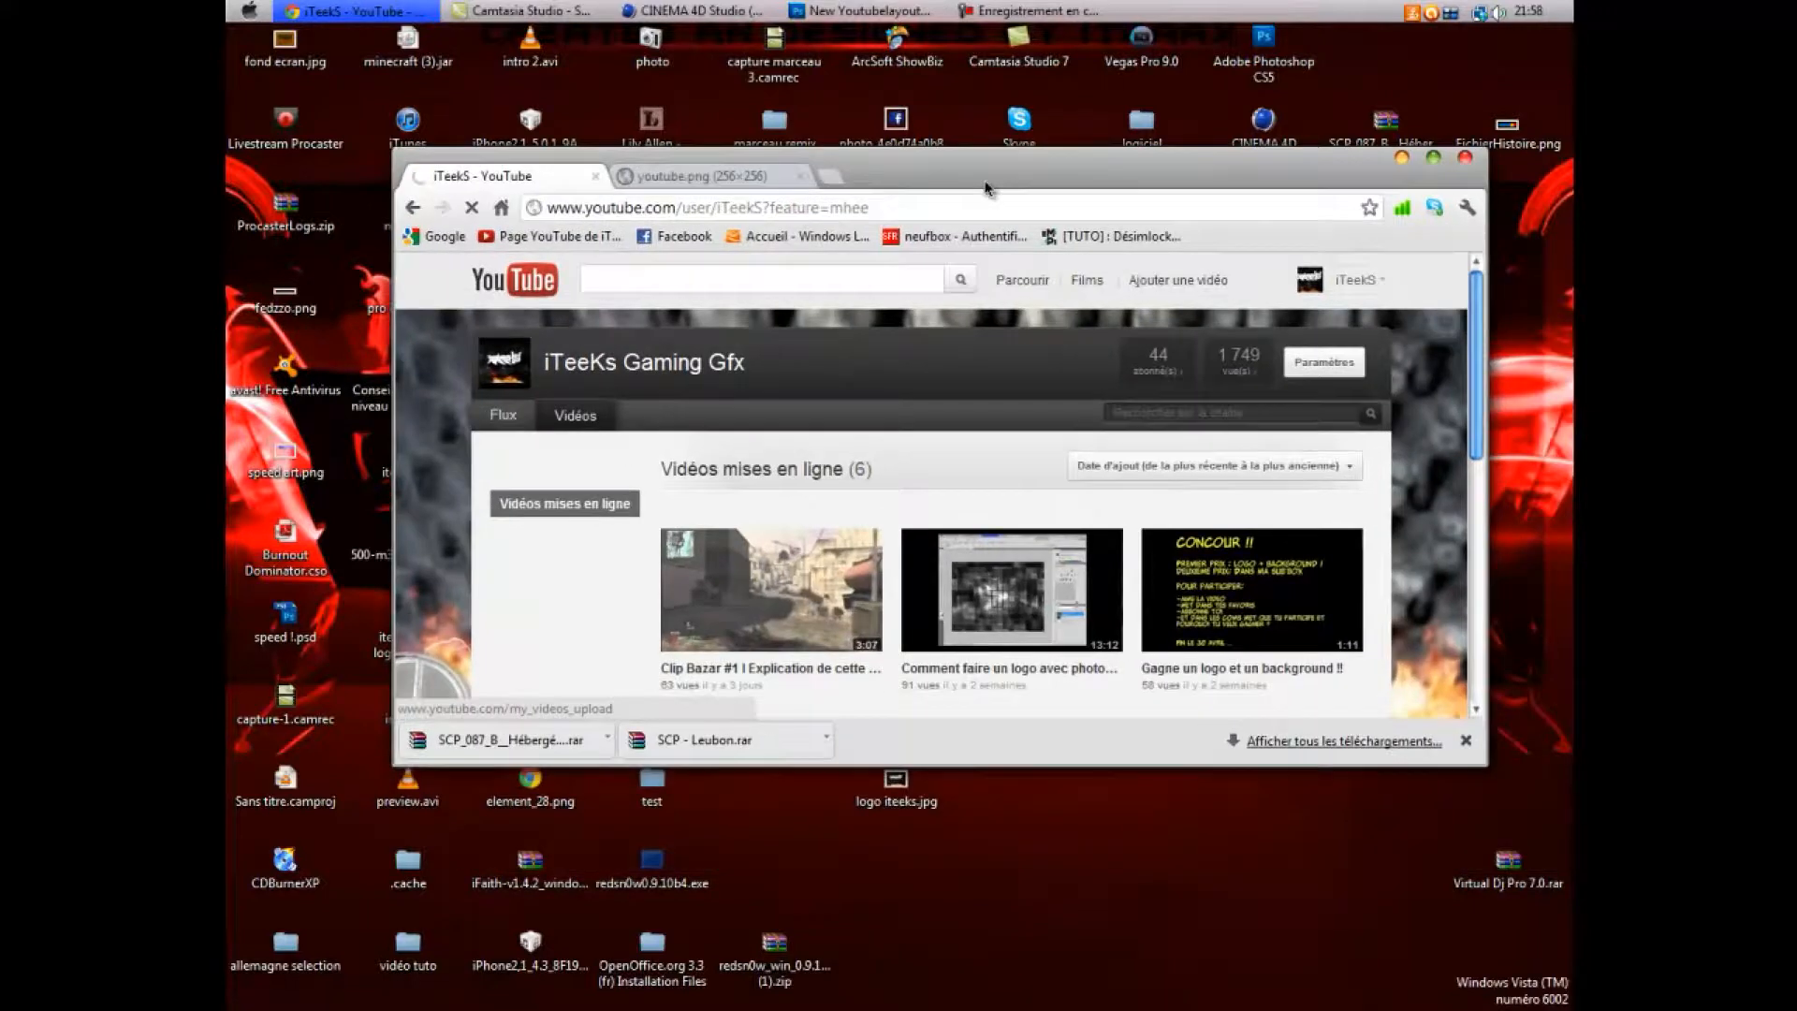
click(1322, 371)
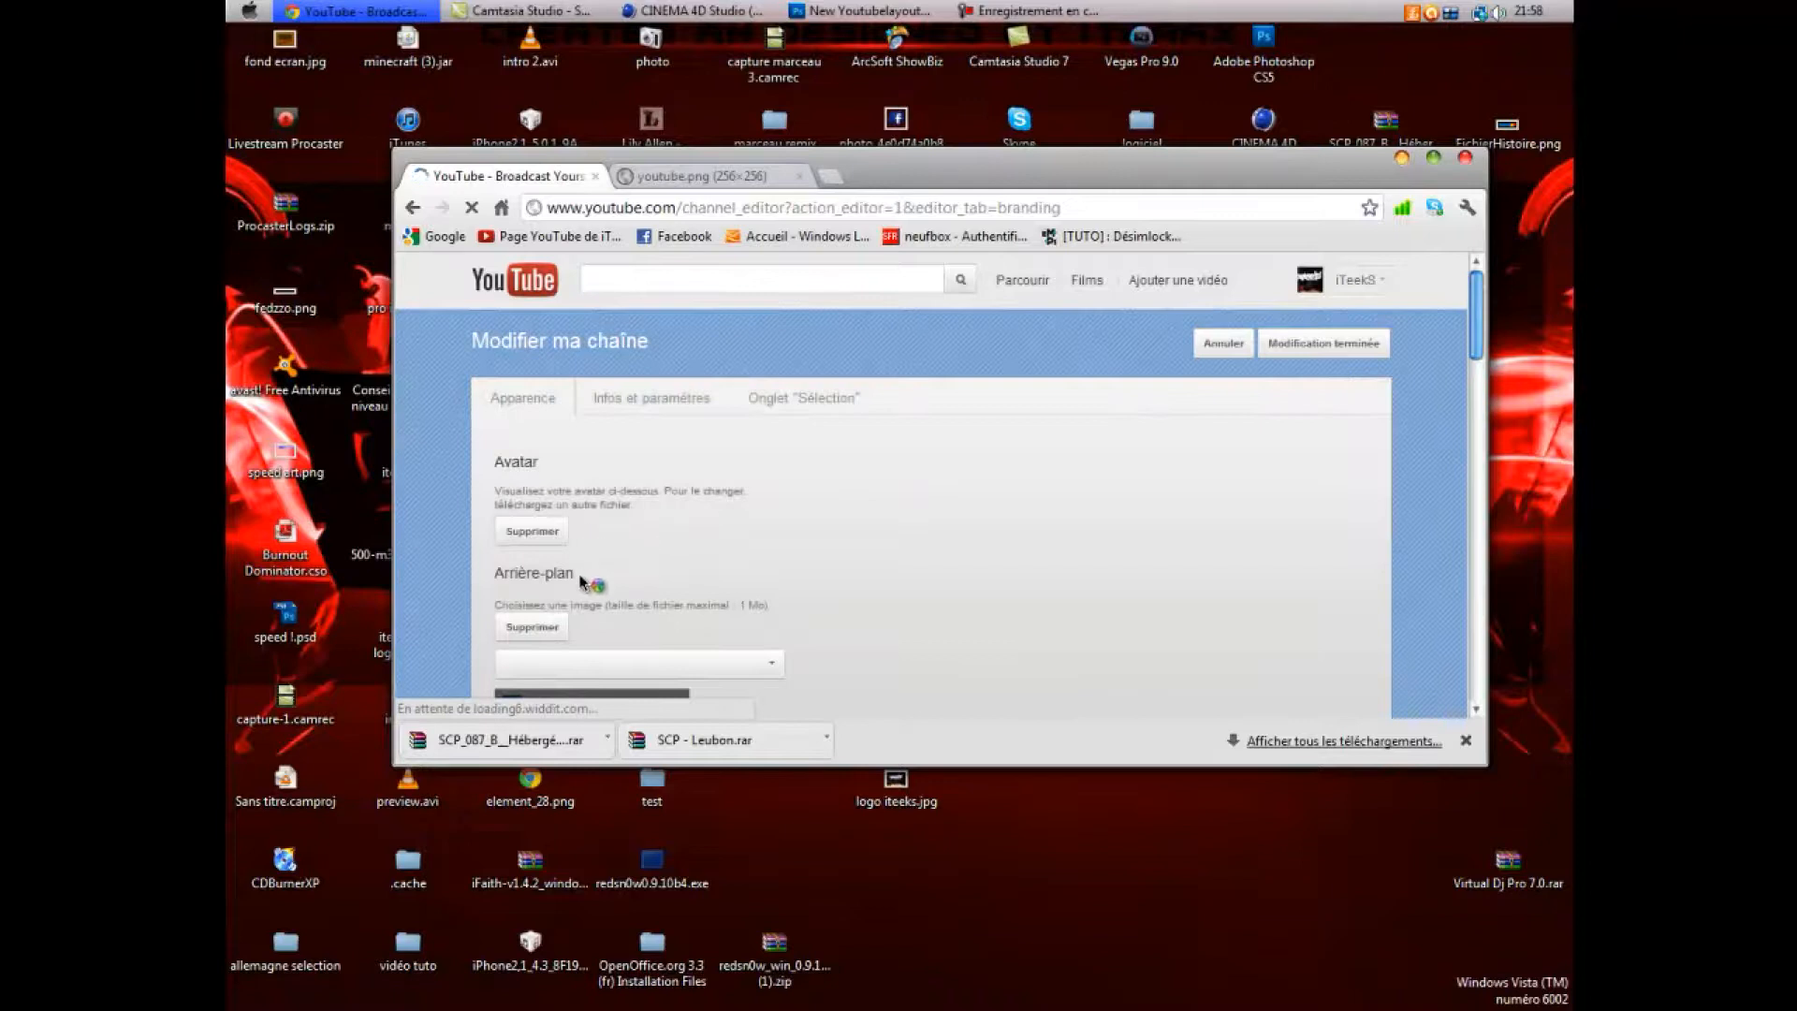
- Remove the existing background image in the channel's appearance settings
scroll(590, 575, down, 1)
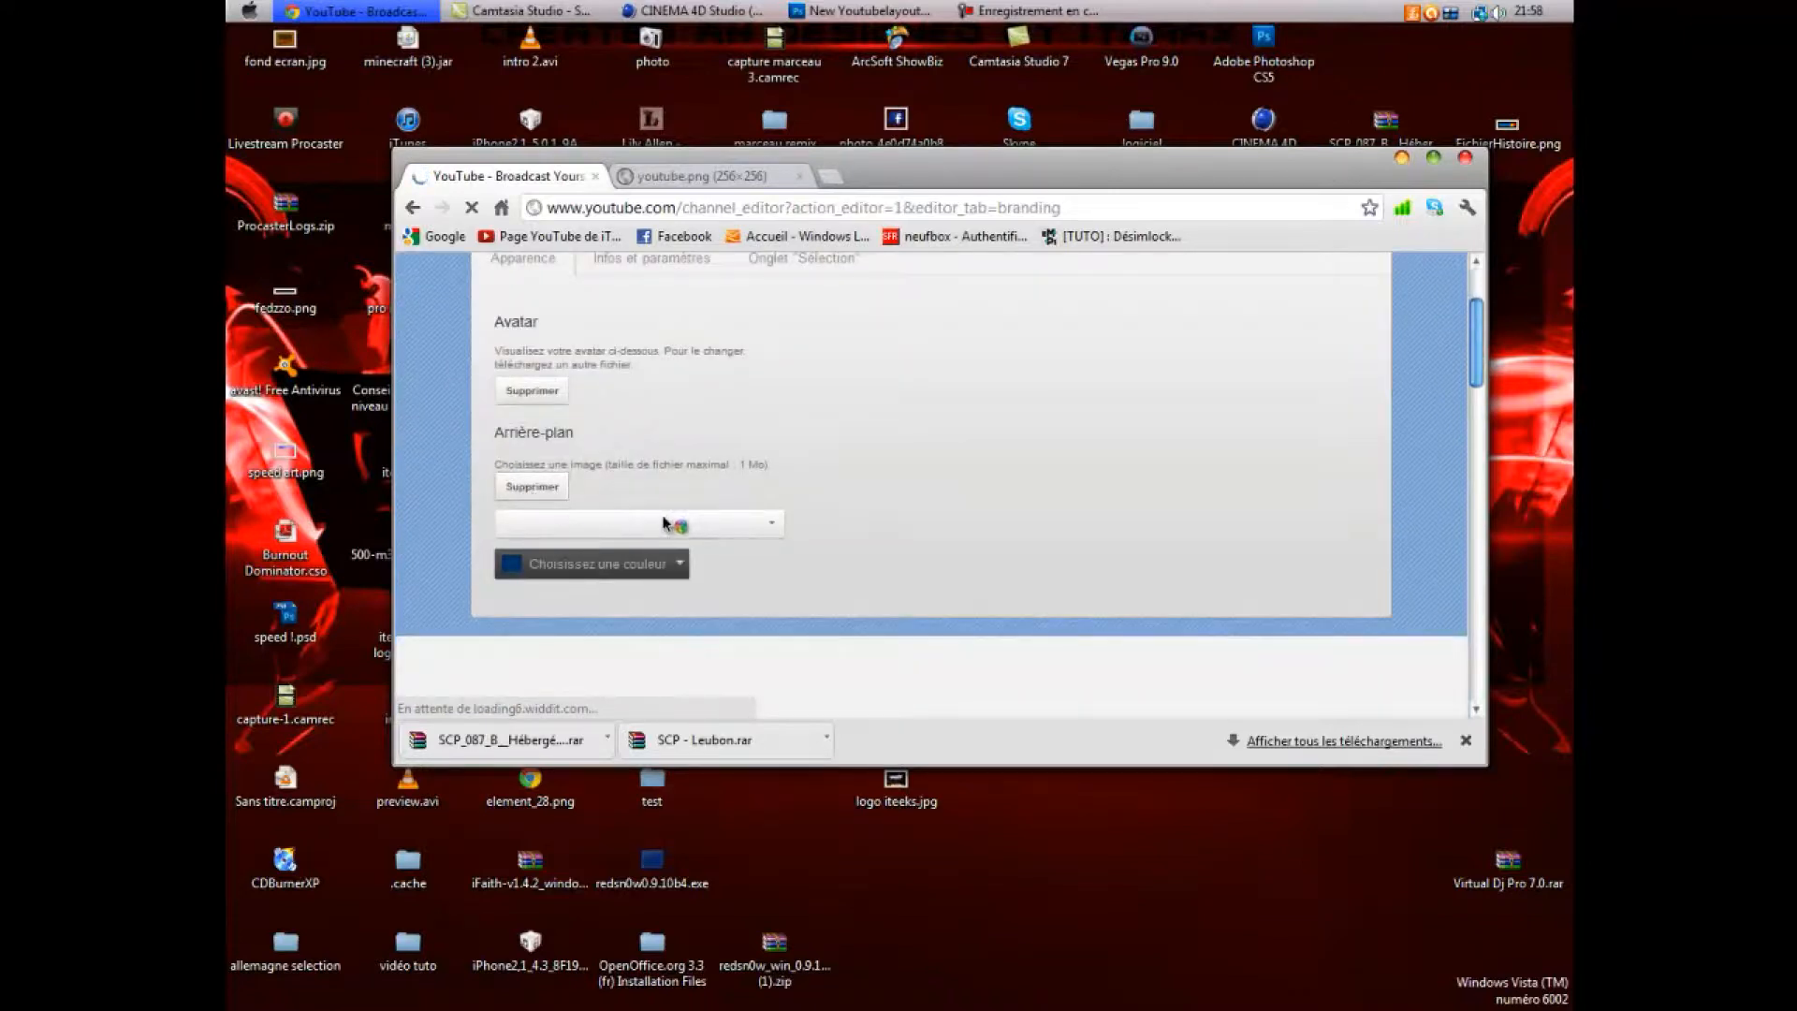
click(542, 490)
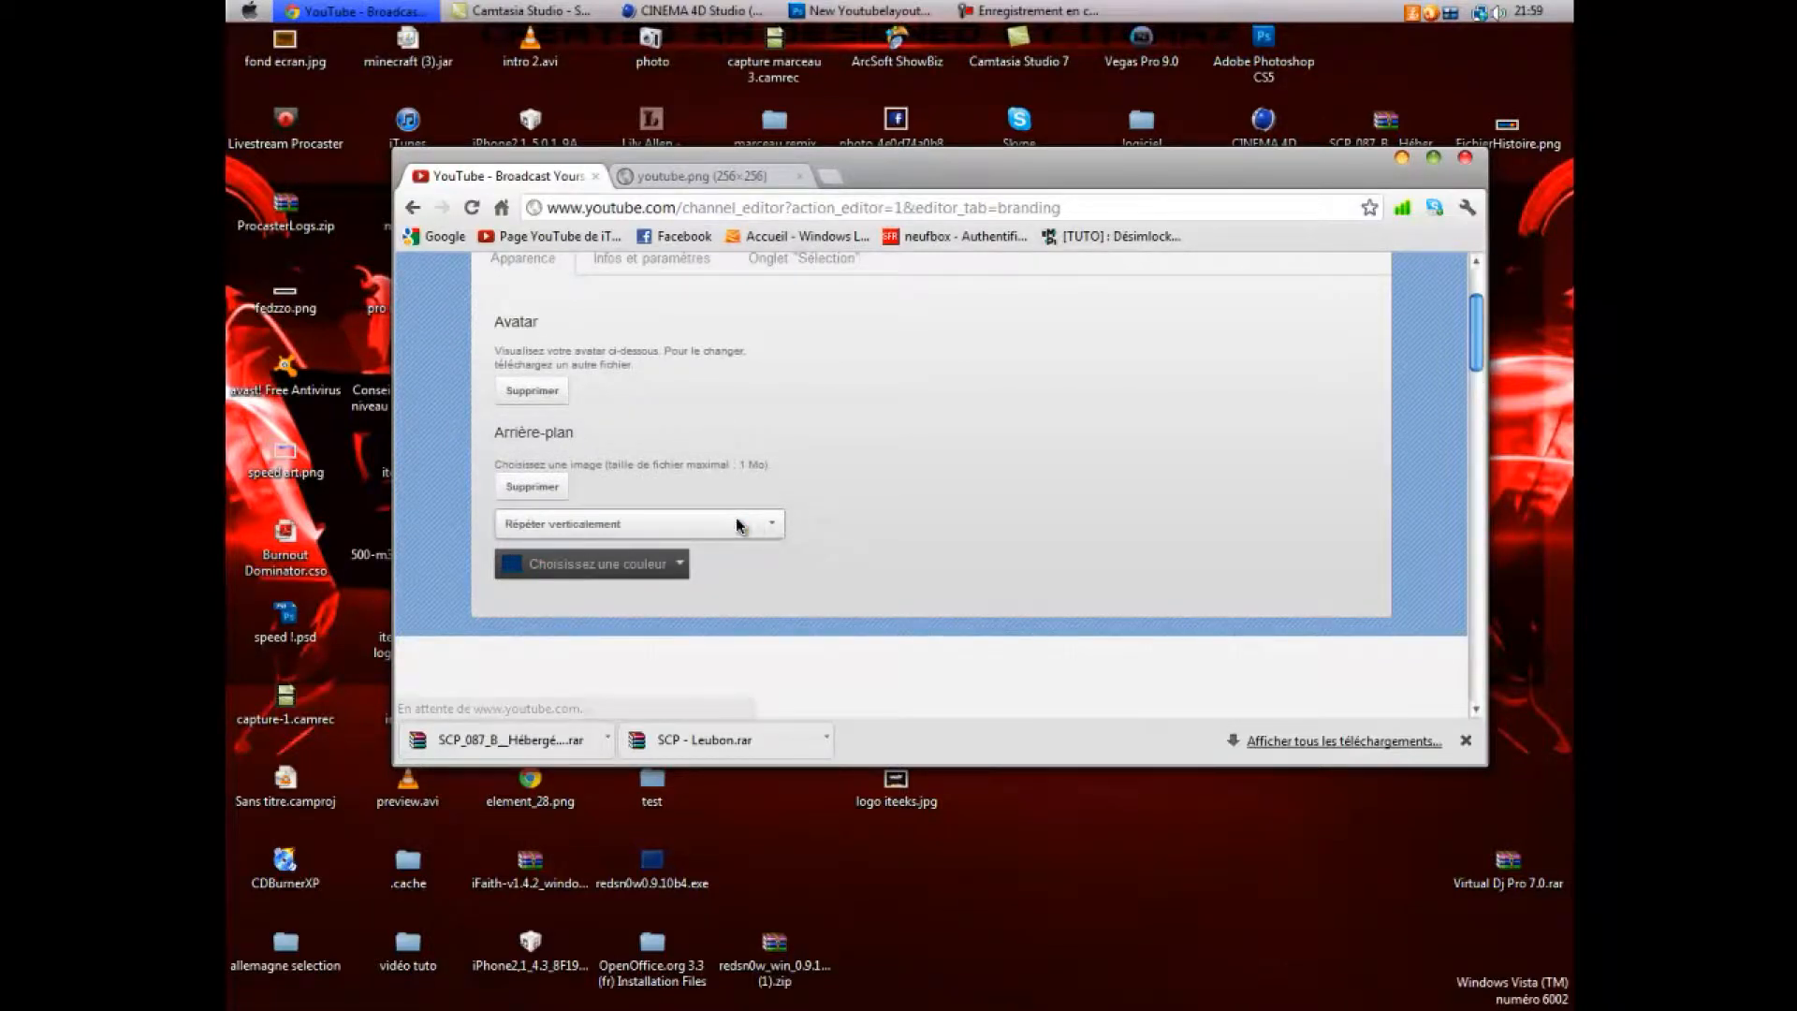
scroll(709, 567, down, 3)
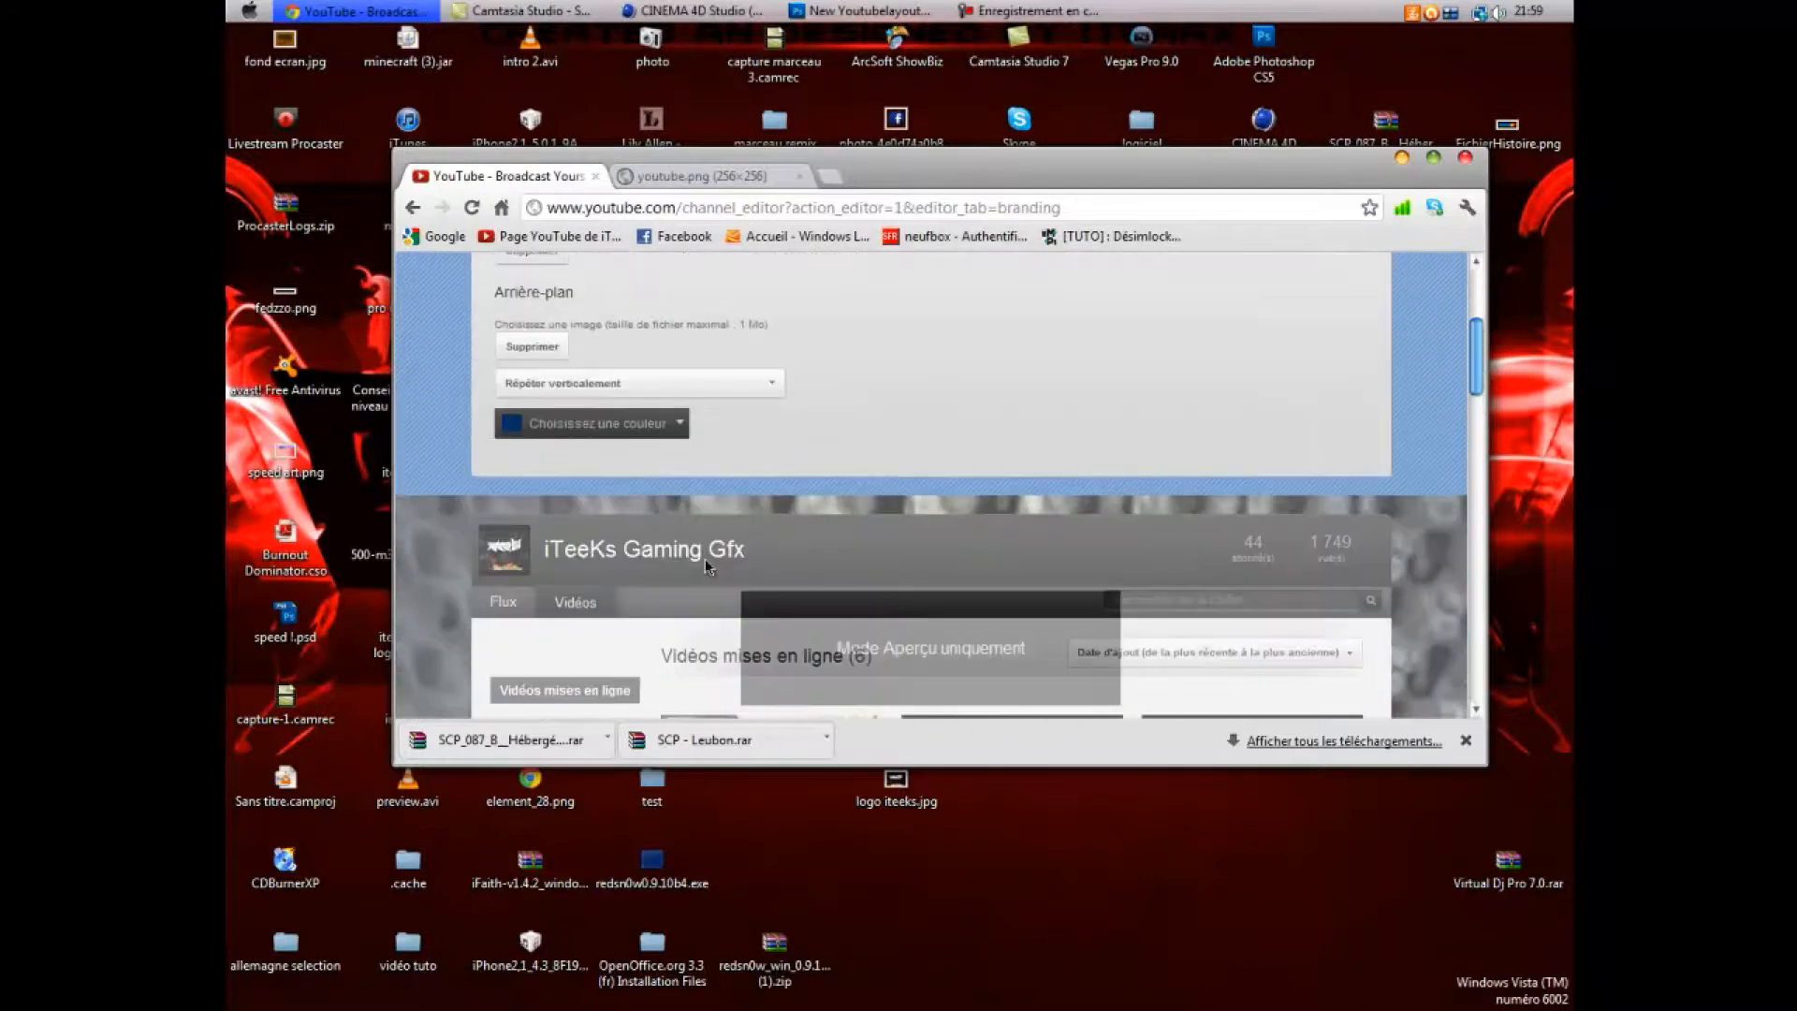
scroll(701, 567, up, 3)
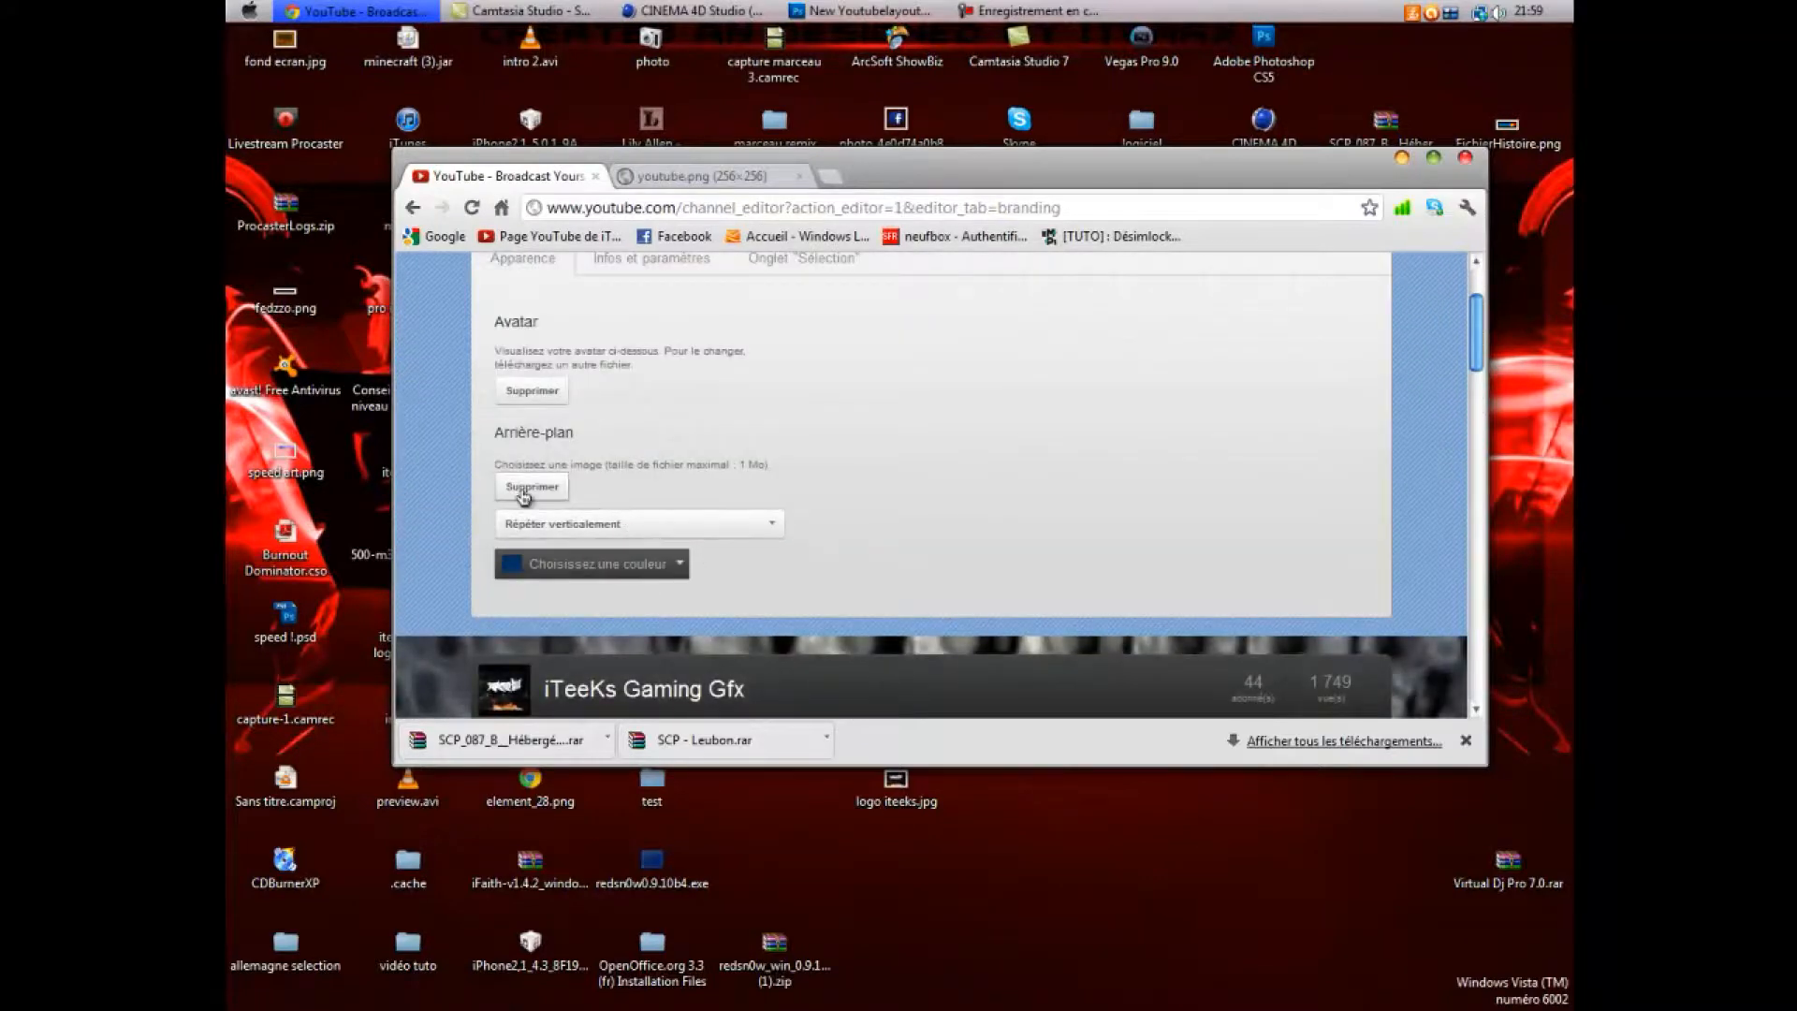
click(524, 491)
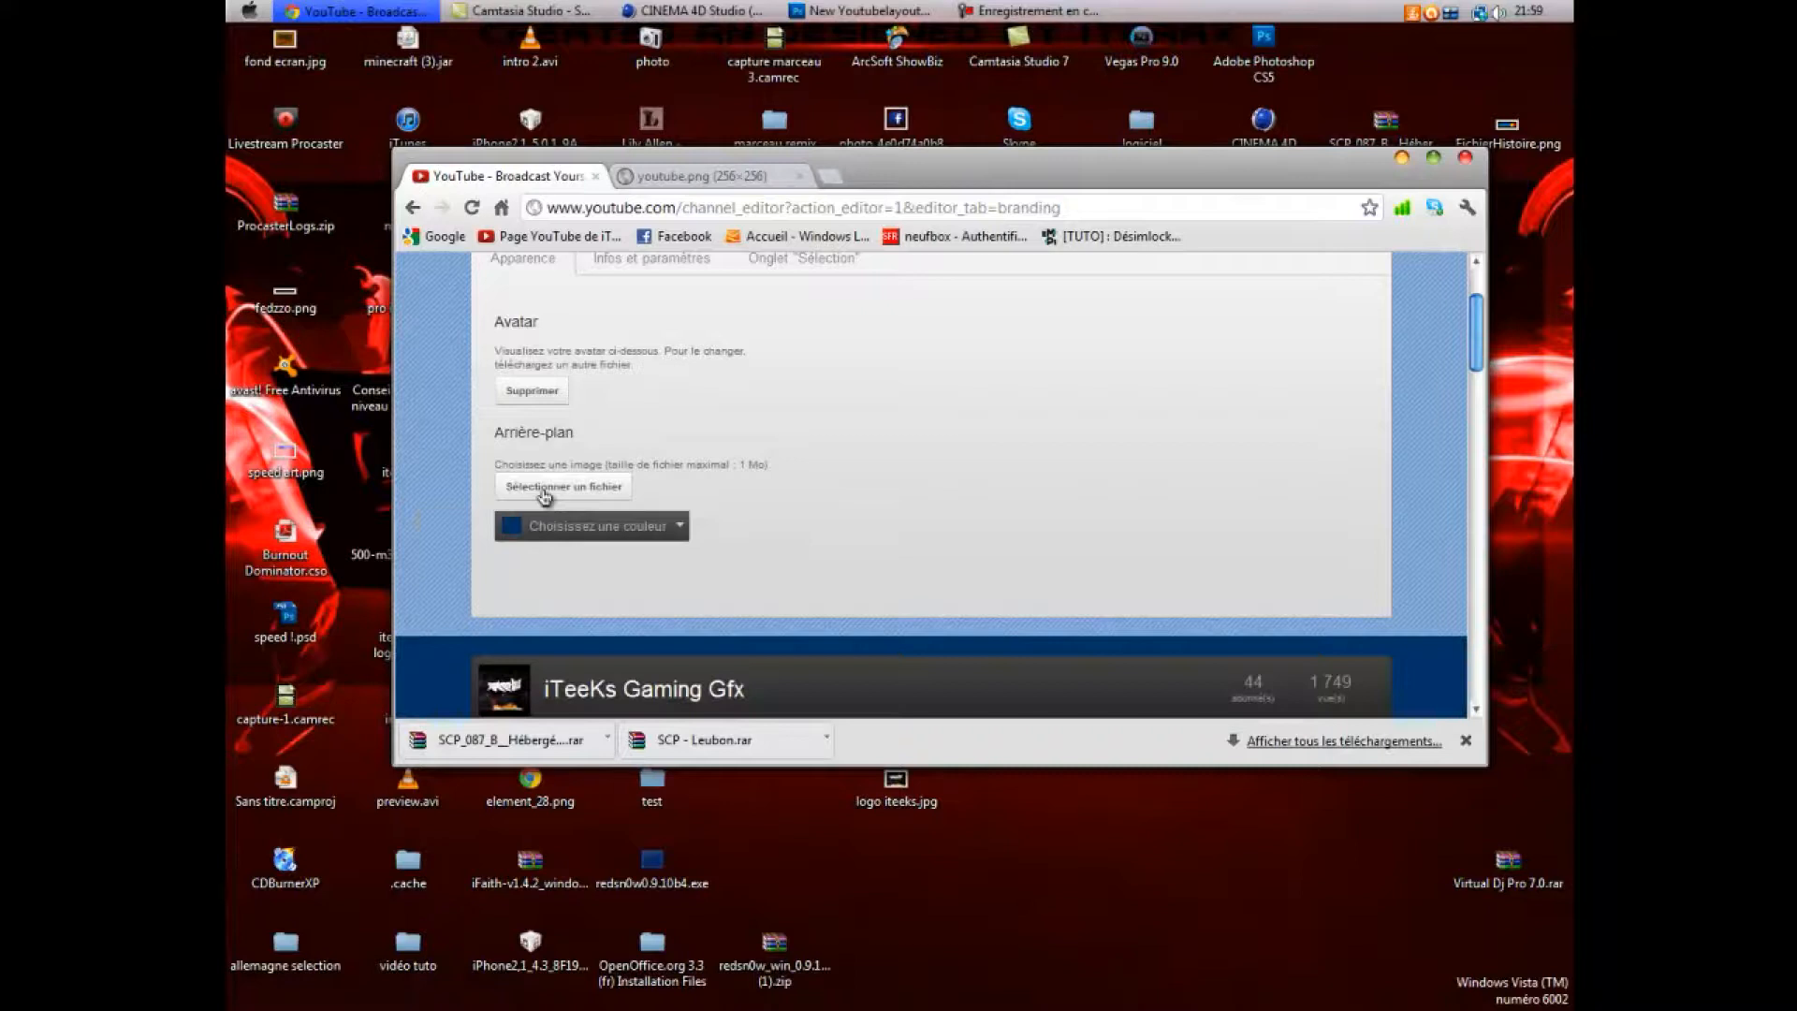
- Upload background youtube.jpg from the desktop as the channel's background image
click(546, 491)
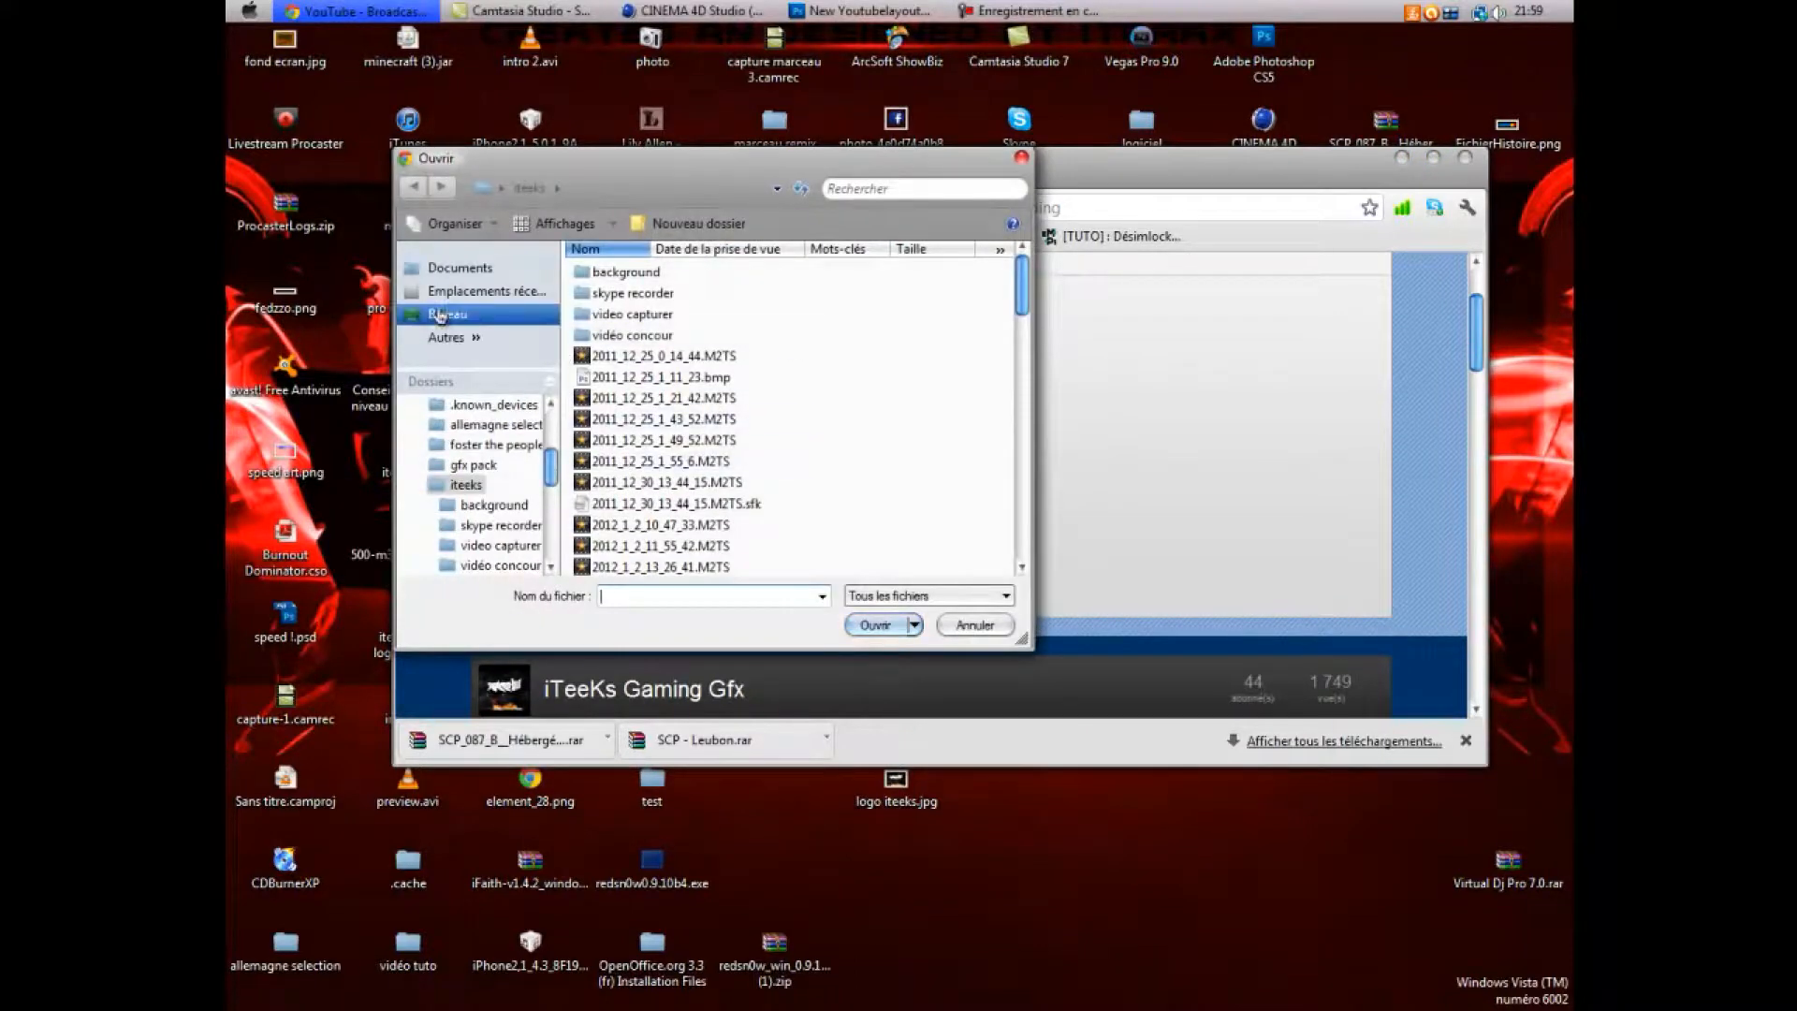
click(440, 315)
drag(1021, 309, 1033, 383)
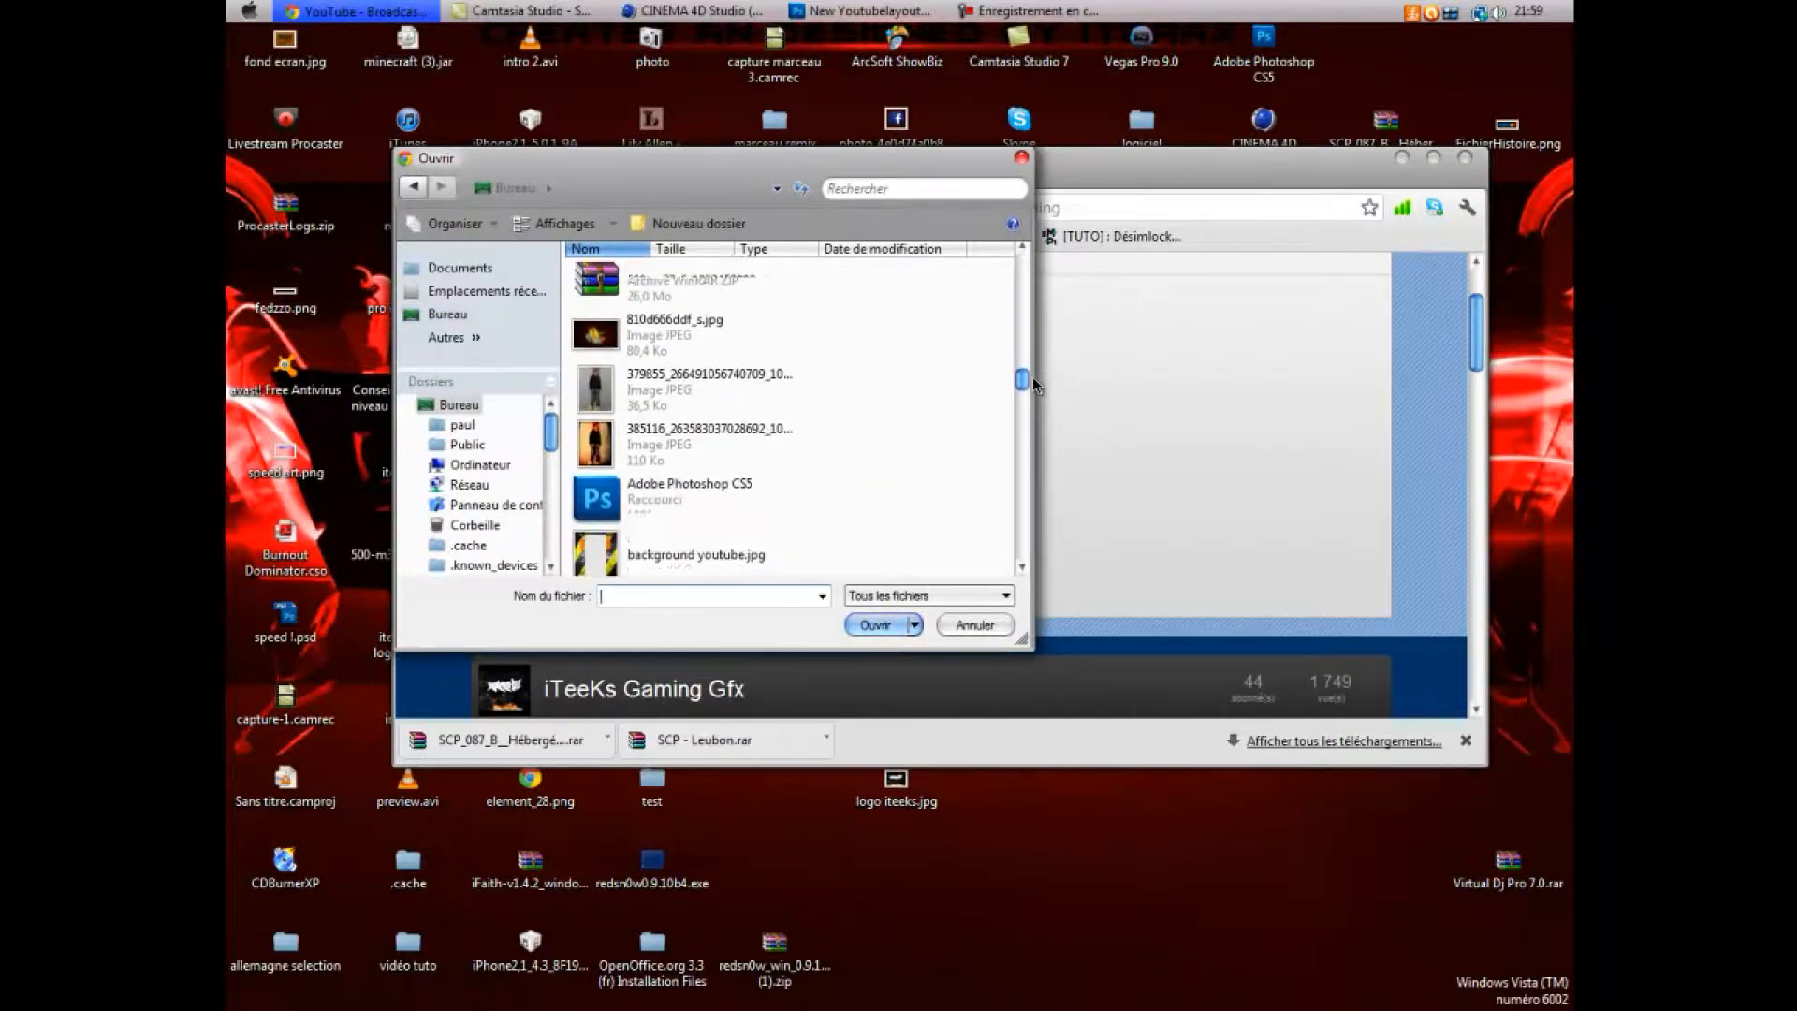
scroll(1033, 382, down, 3)
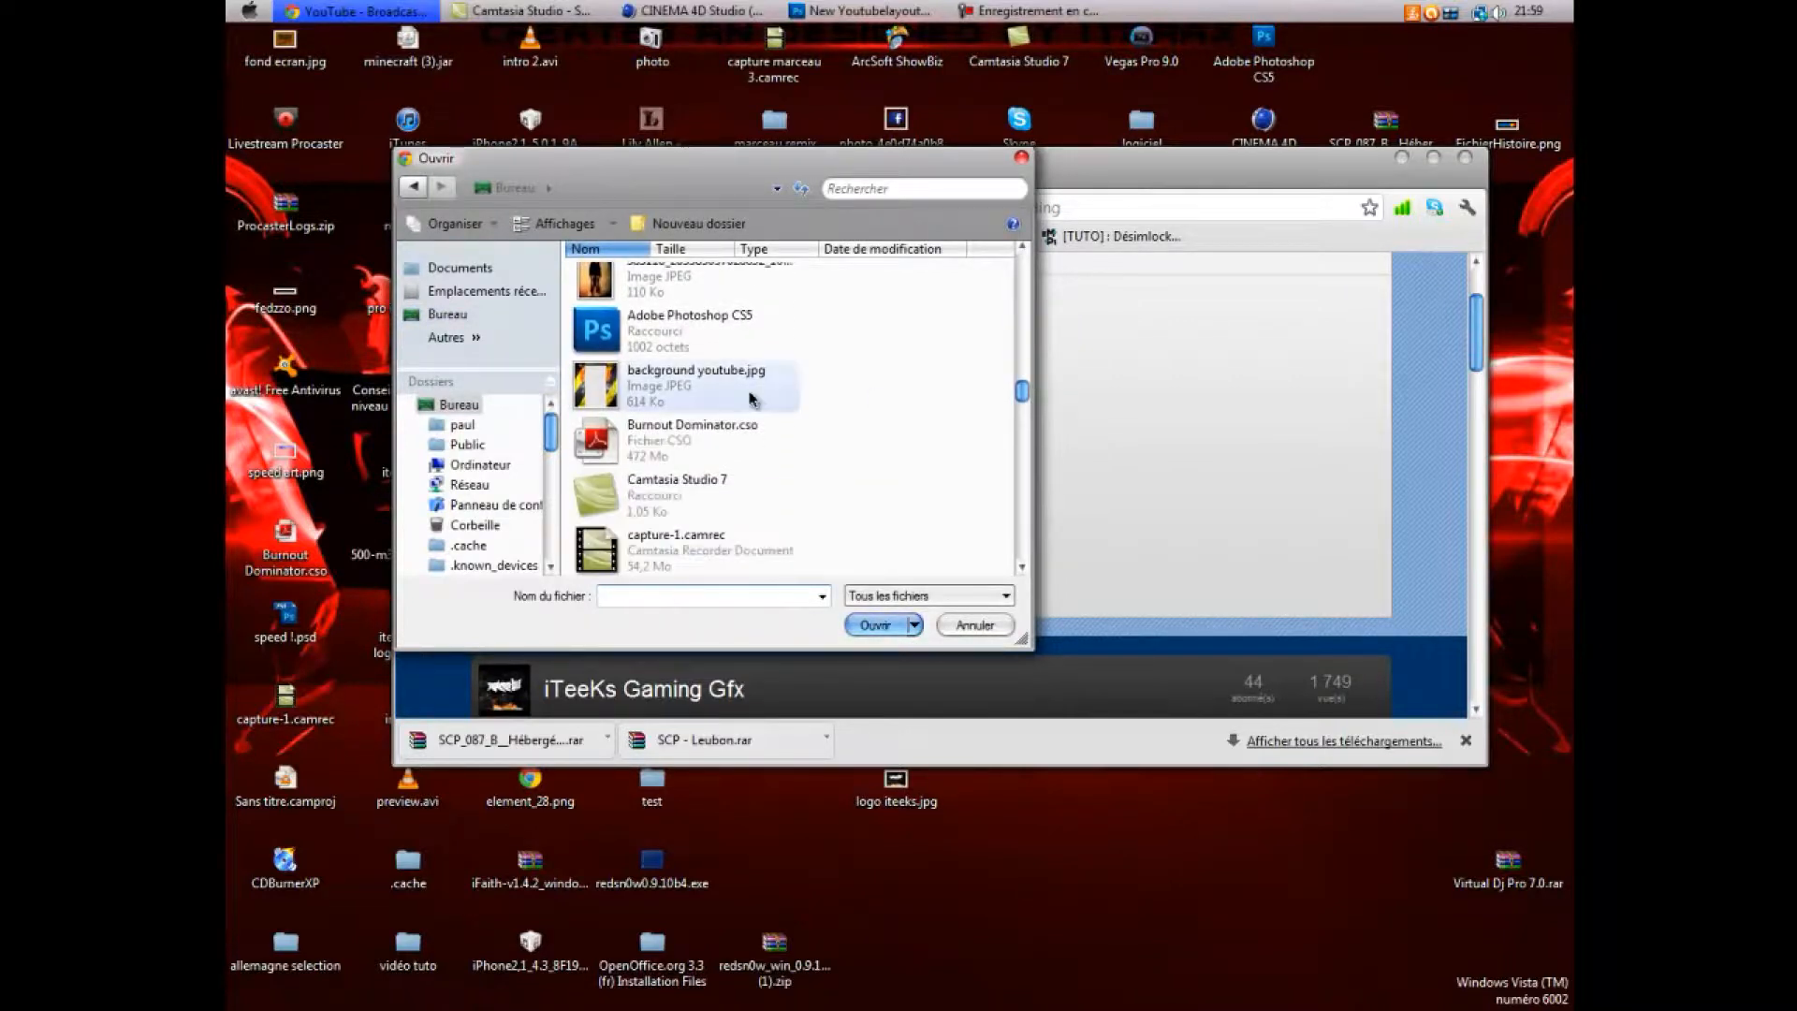
click(752, 400)
click(875, 625)
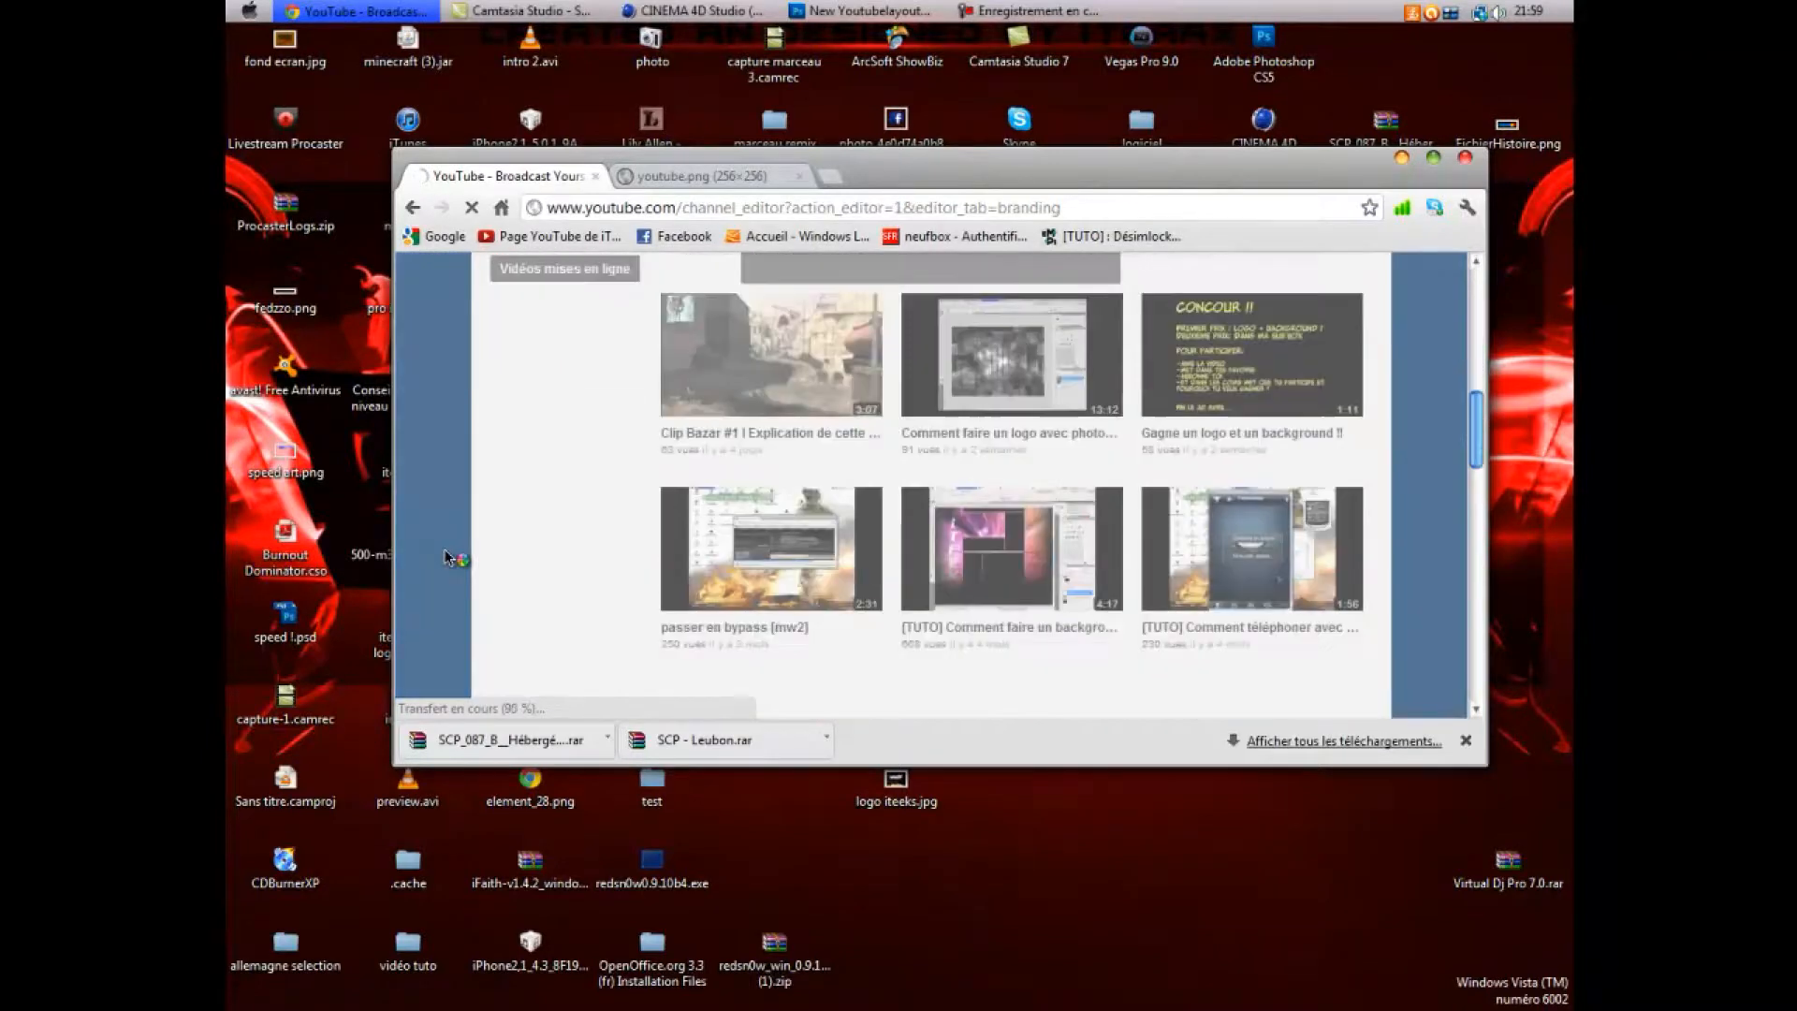
- Maximize the browser window and examine how the new background fits around the channel preview, from the header down to the page end
scroll(573, 421, up, 3)
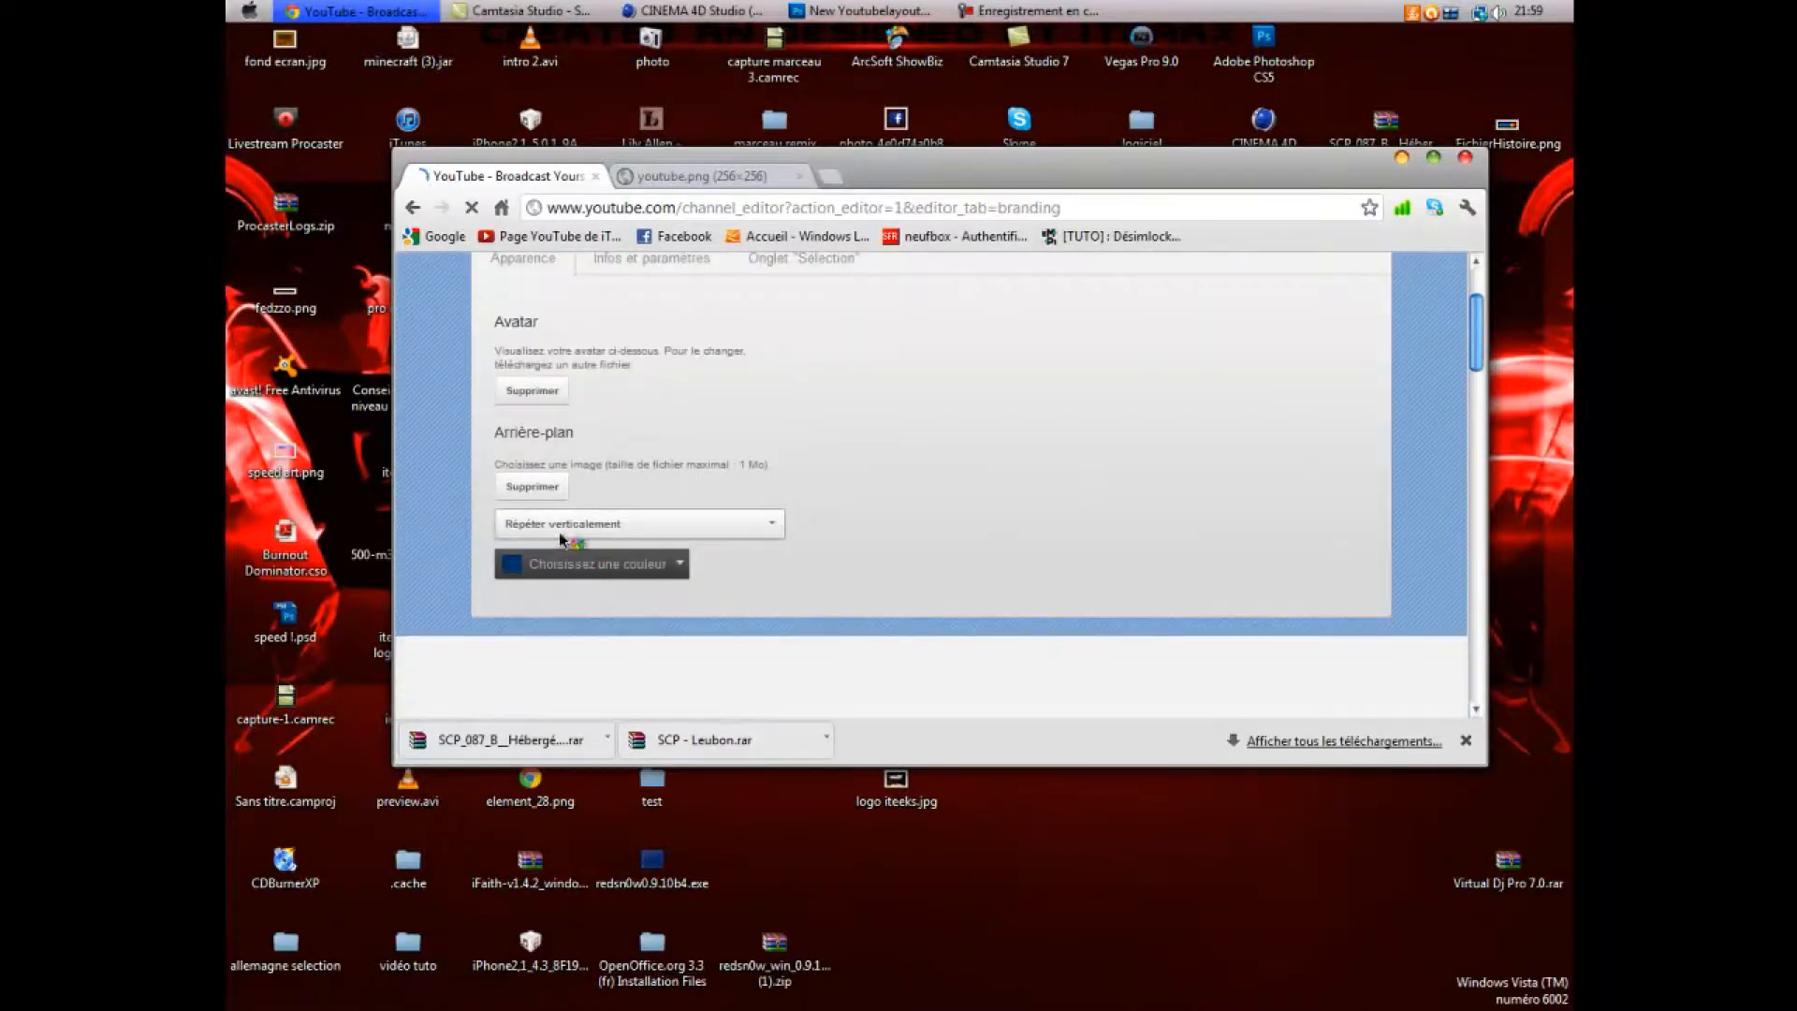
scroll(552, 562, up, 3)
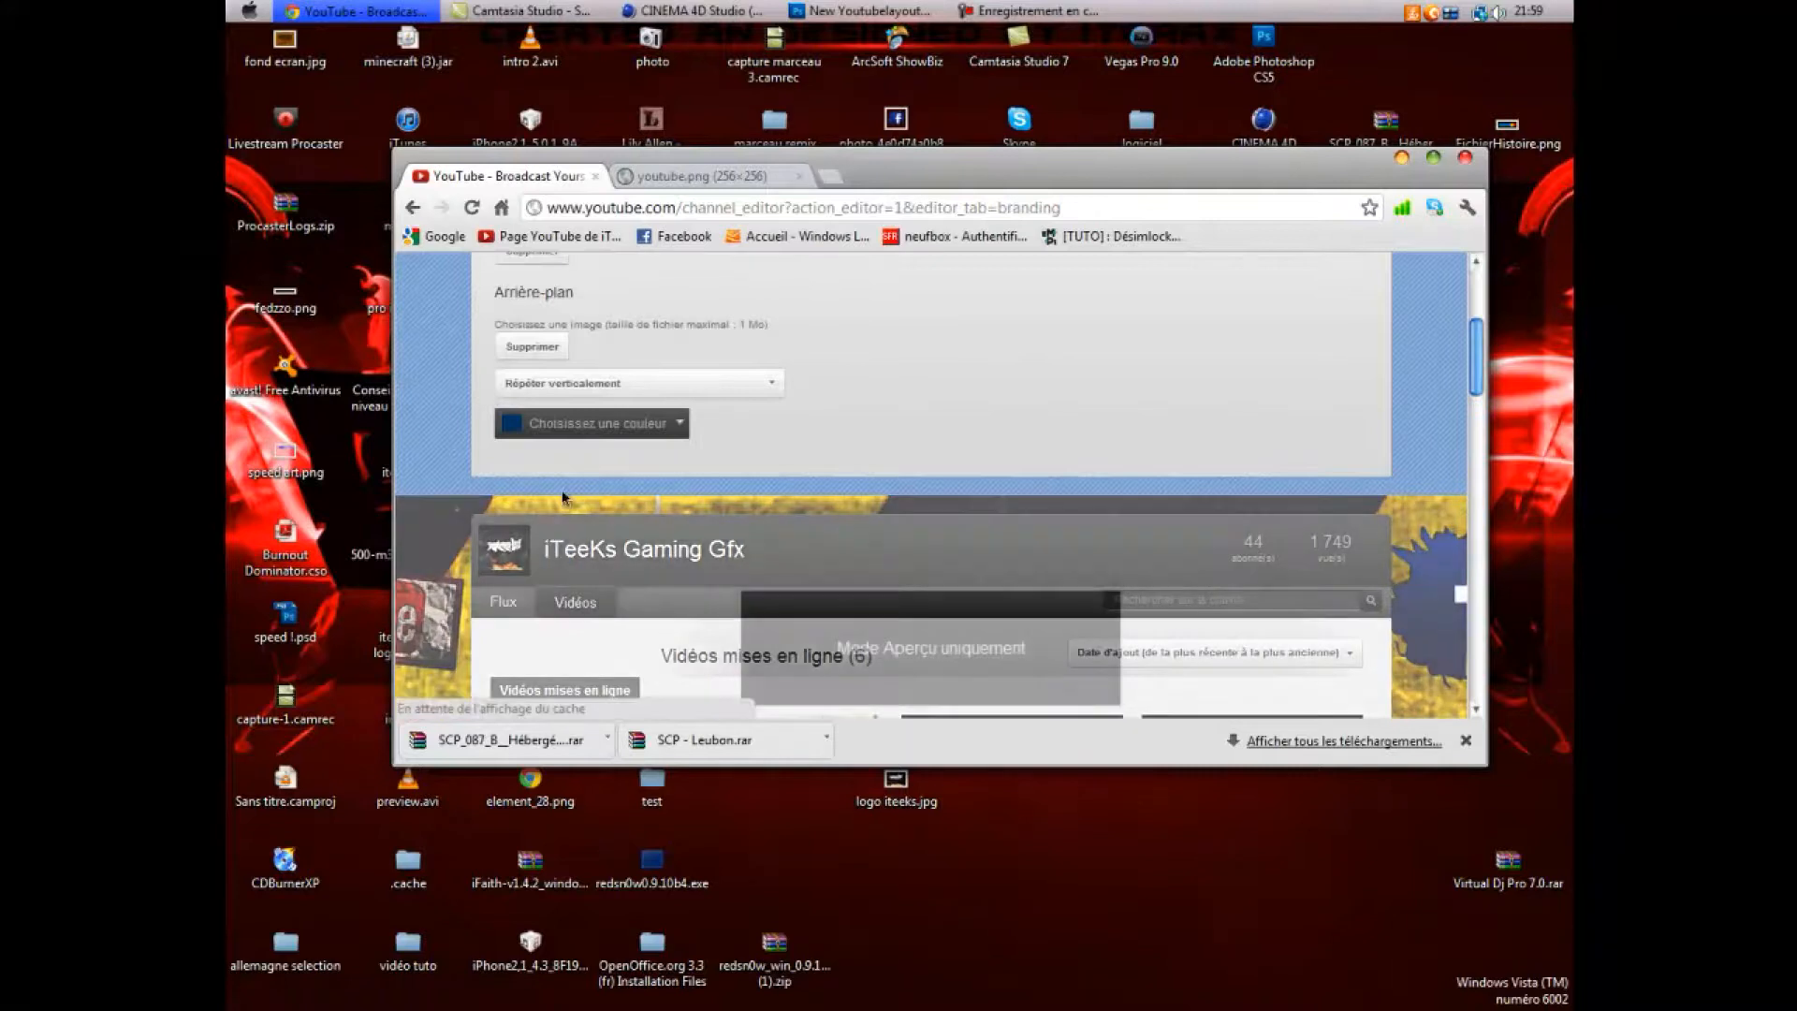
scroll(571, 384, down, 3)
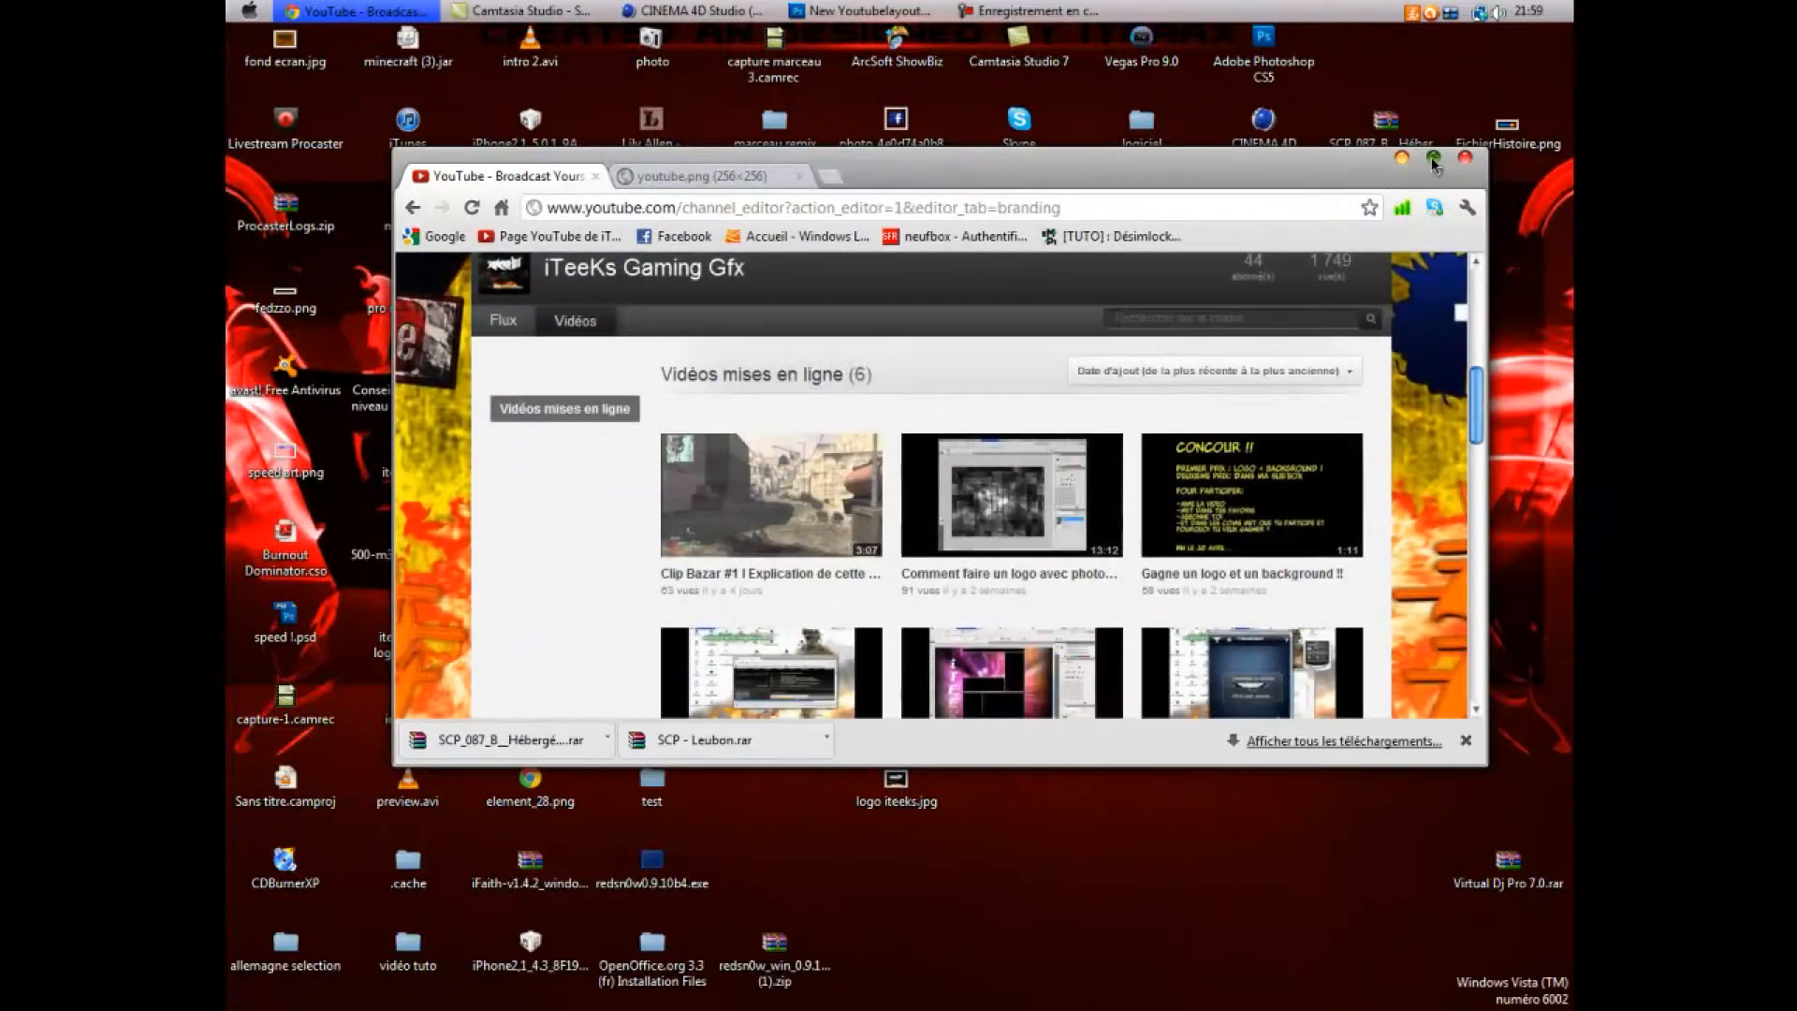
click(1433, 158)
scroll(861, 377, up, 3)
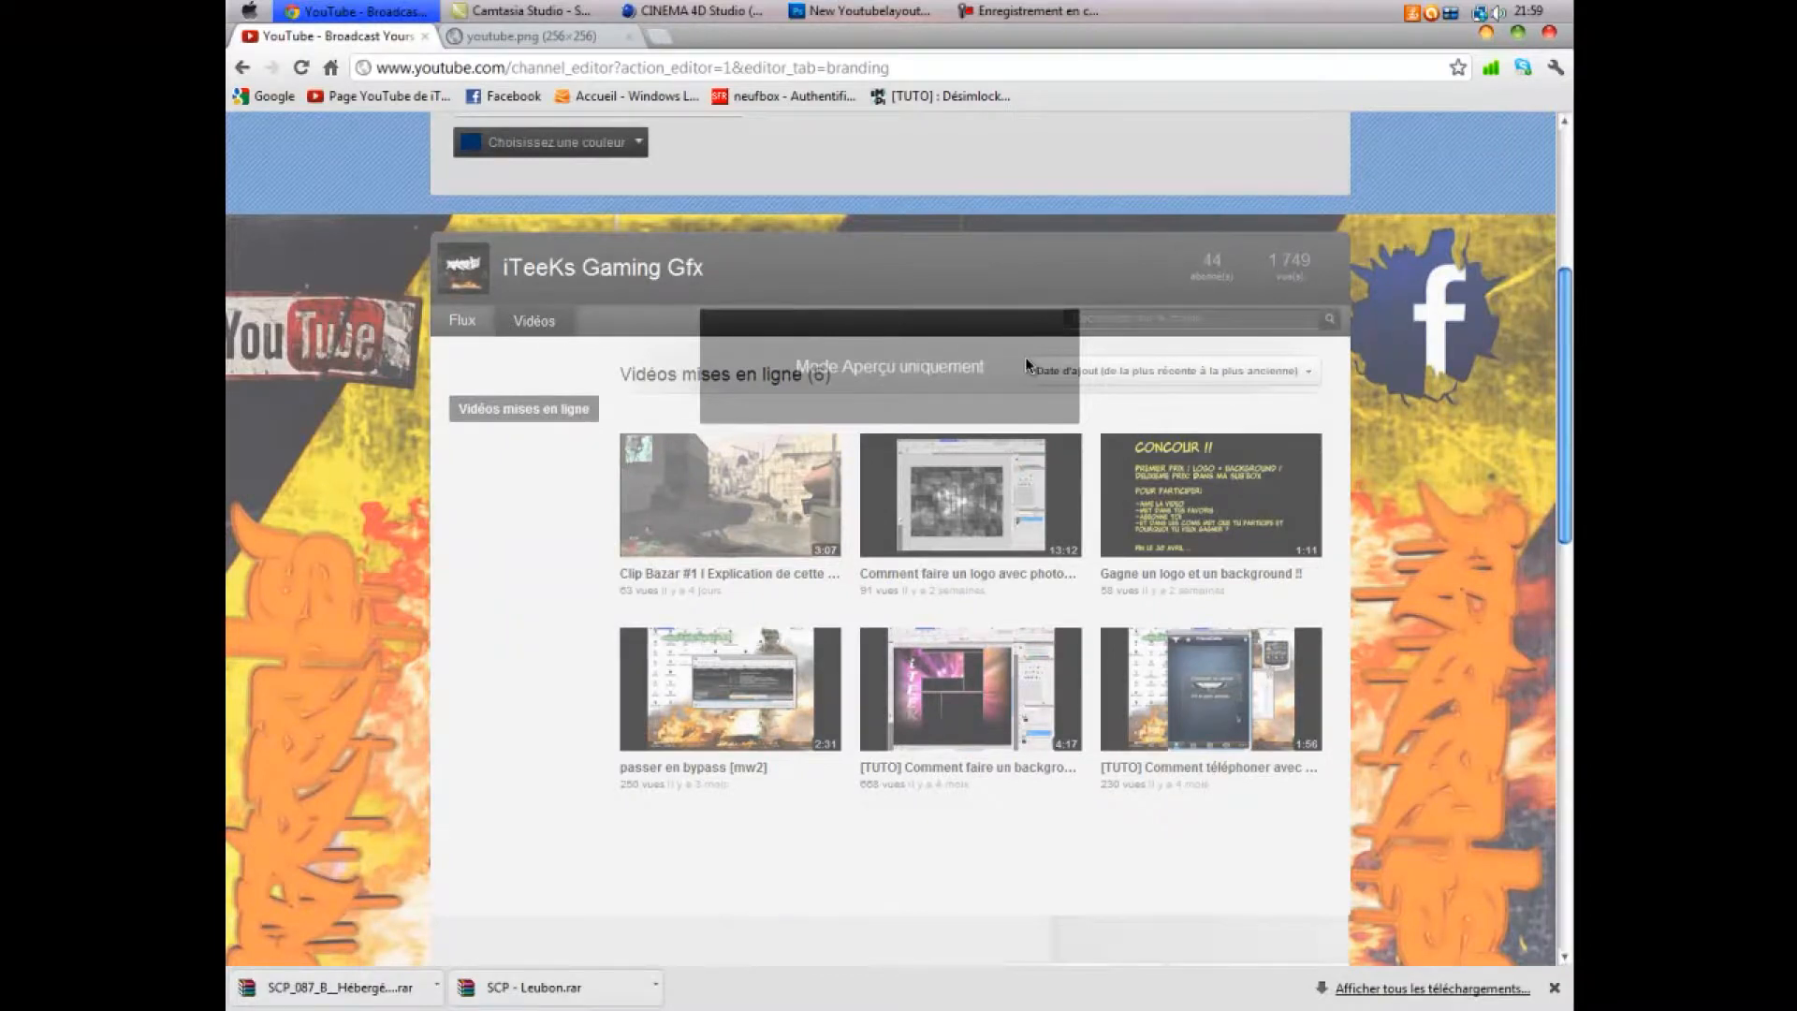
scroll(753, 276, up, 3)
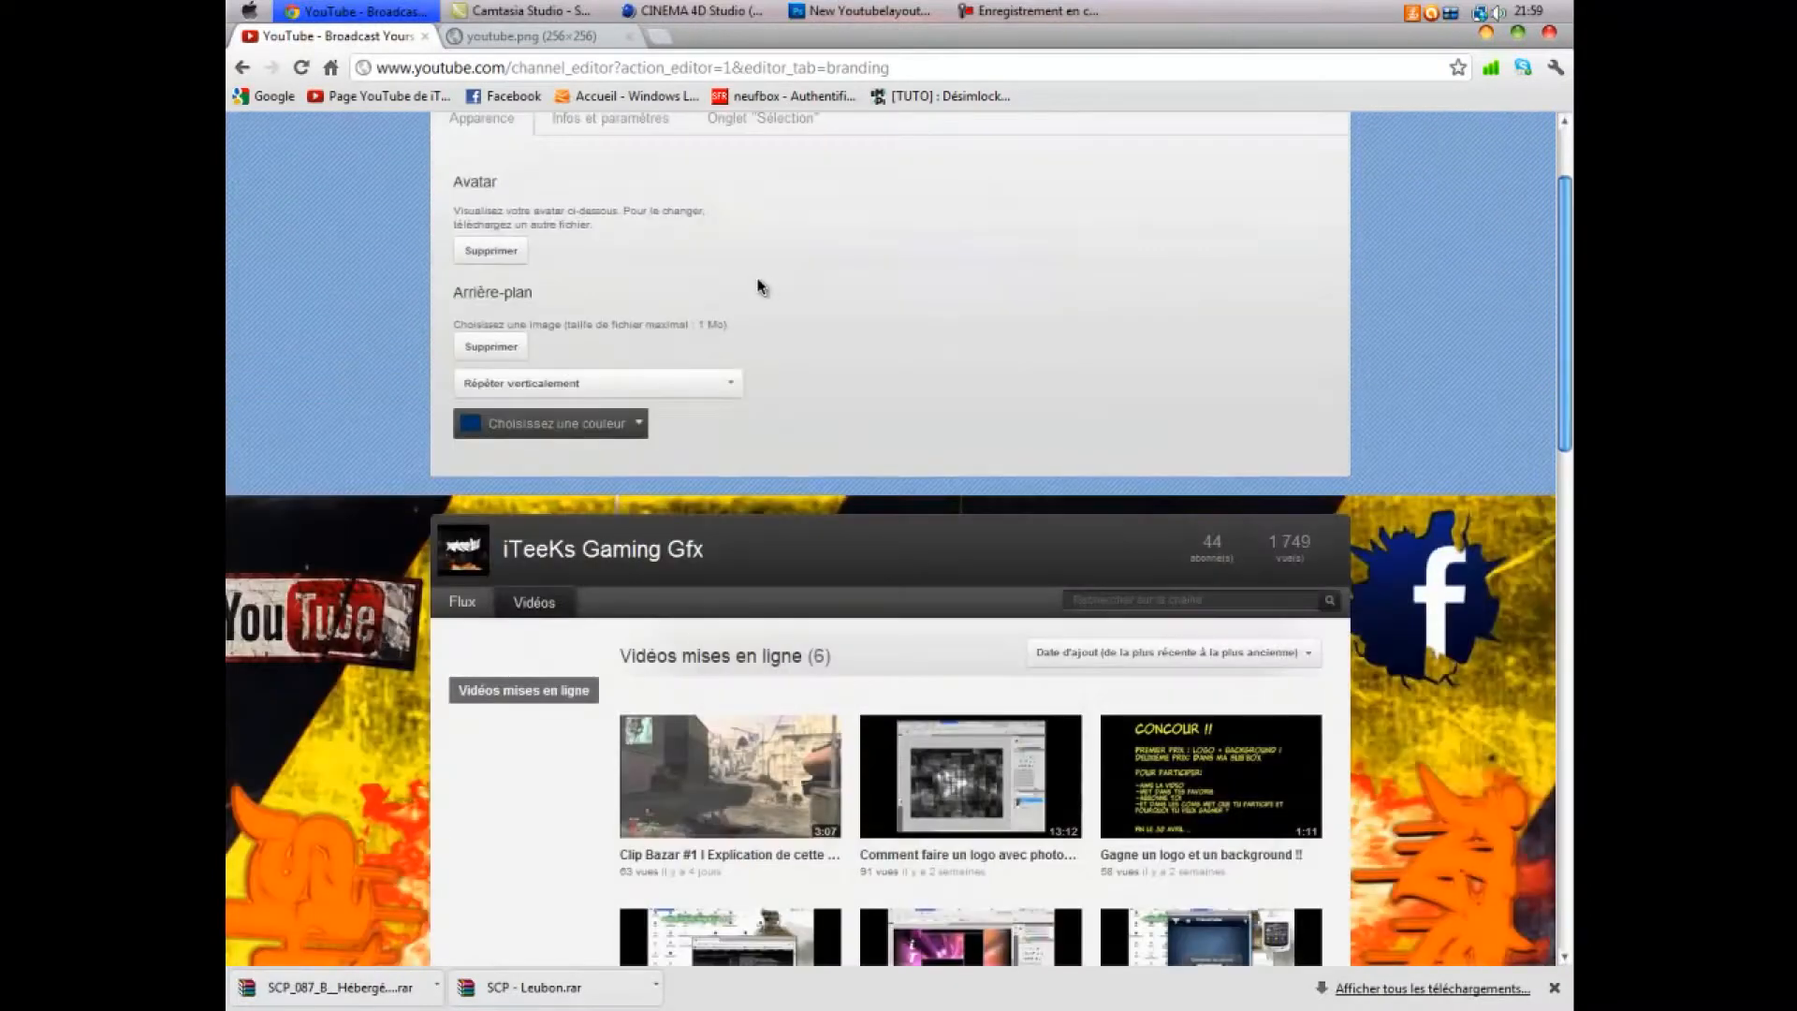
scroll(712, 300, down, 3)
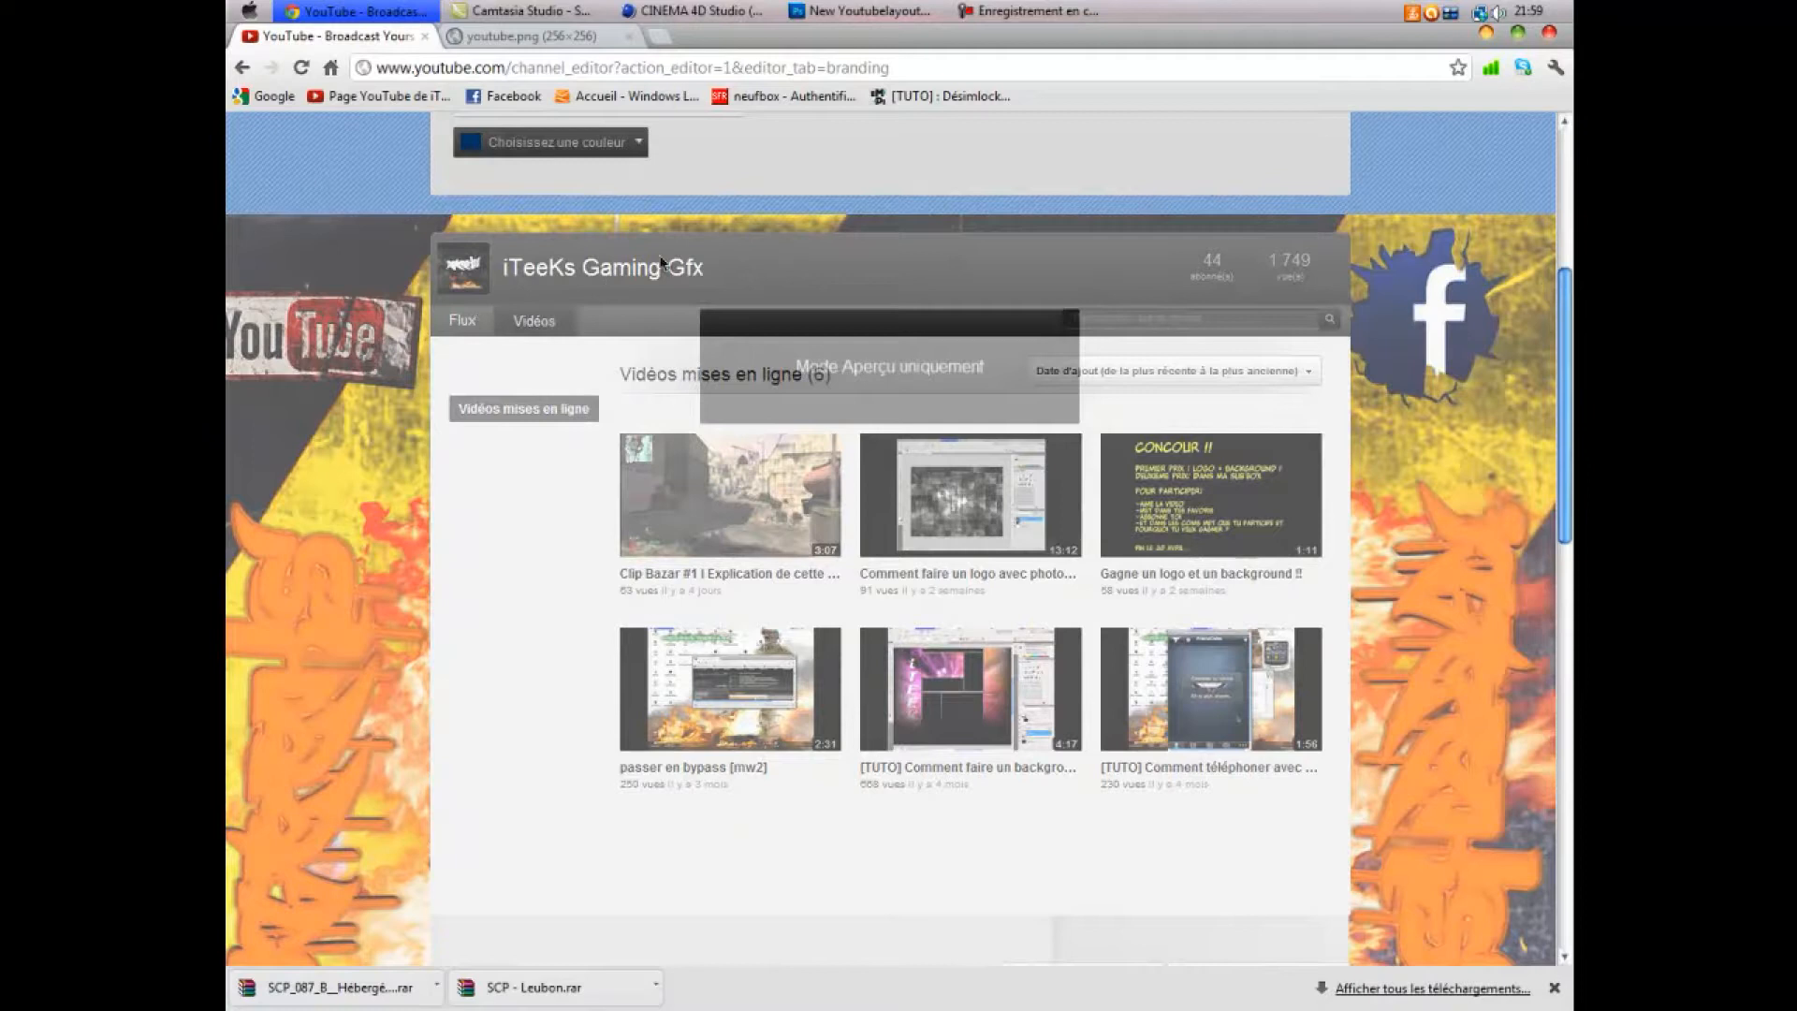
scroll(668, 245, down, 3)
scroll(649, 264, up, 3)
scroll(524, 498, down, 3)
scroll(512, 500, up, 3)
scroll(522, 507, down, 3)
scroll(509, 486, up, 3)
scroll(508, 486, up, 2)
click(592, 245)
click(593, 252)
scroll(487, 436, down, 10)
scroll(482, 470, up, 5)
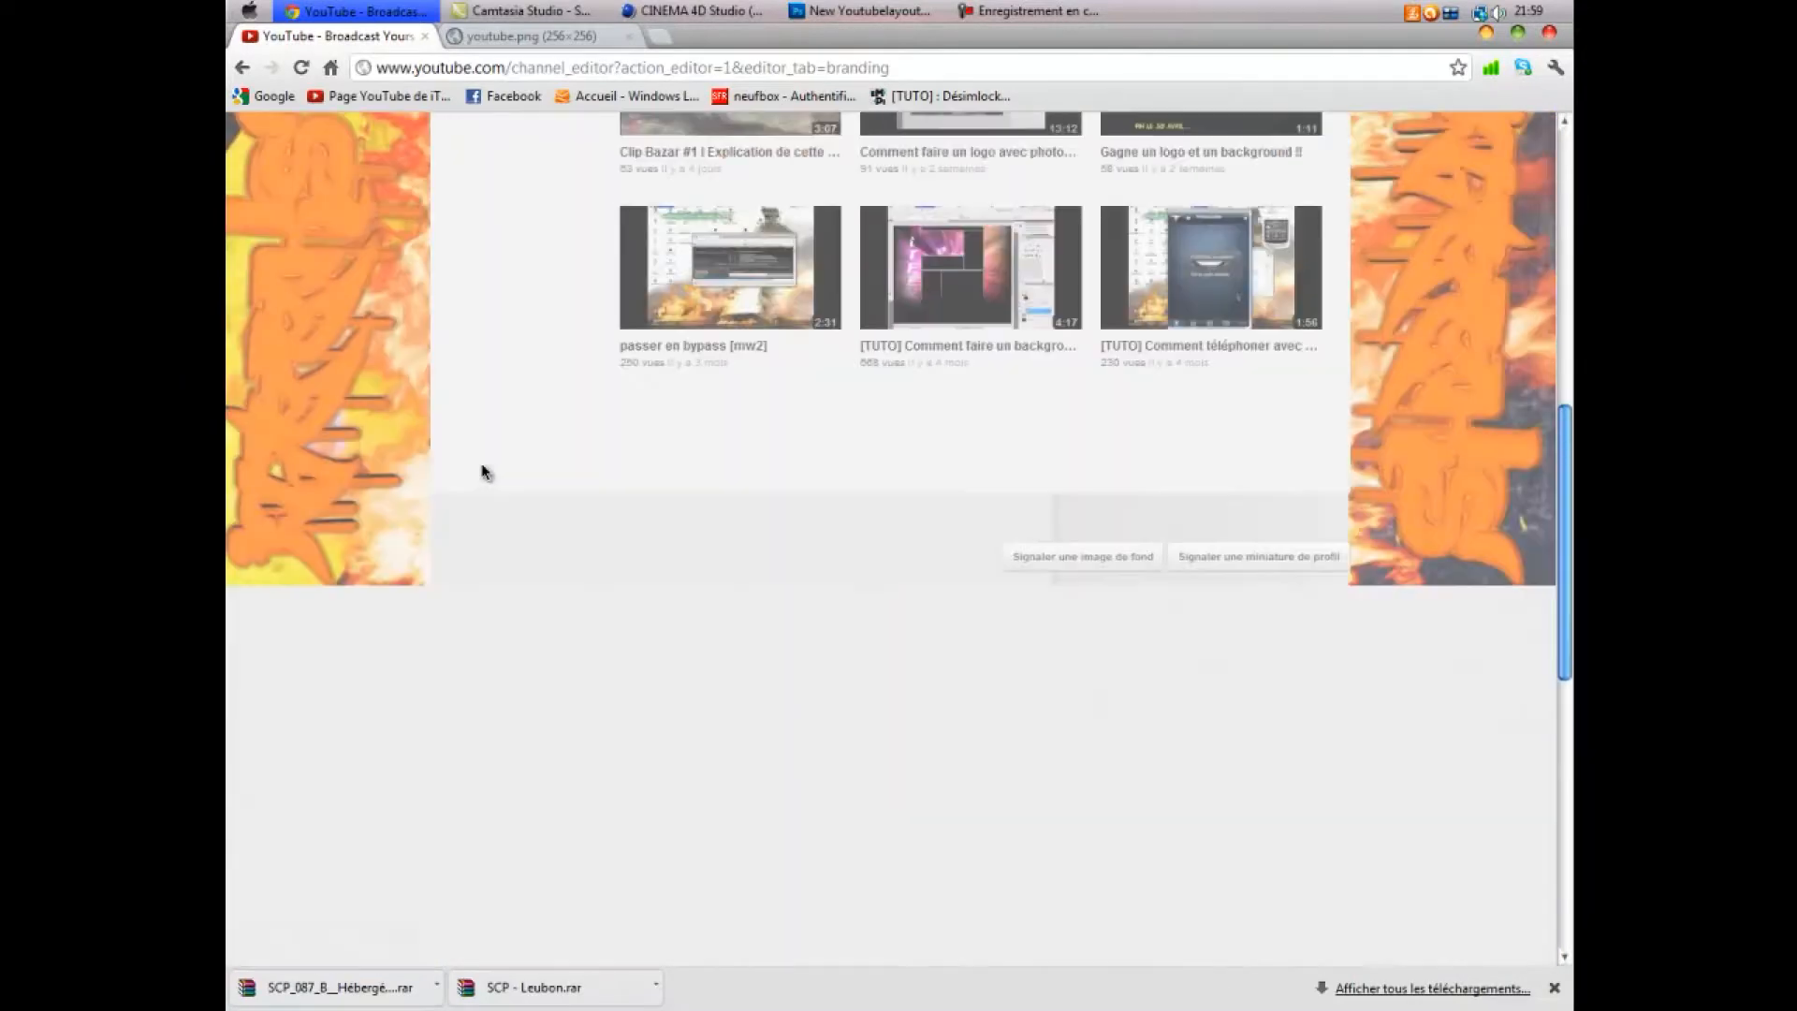
scroll(483, 470, up, 4)
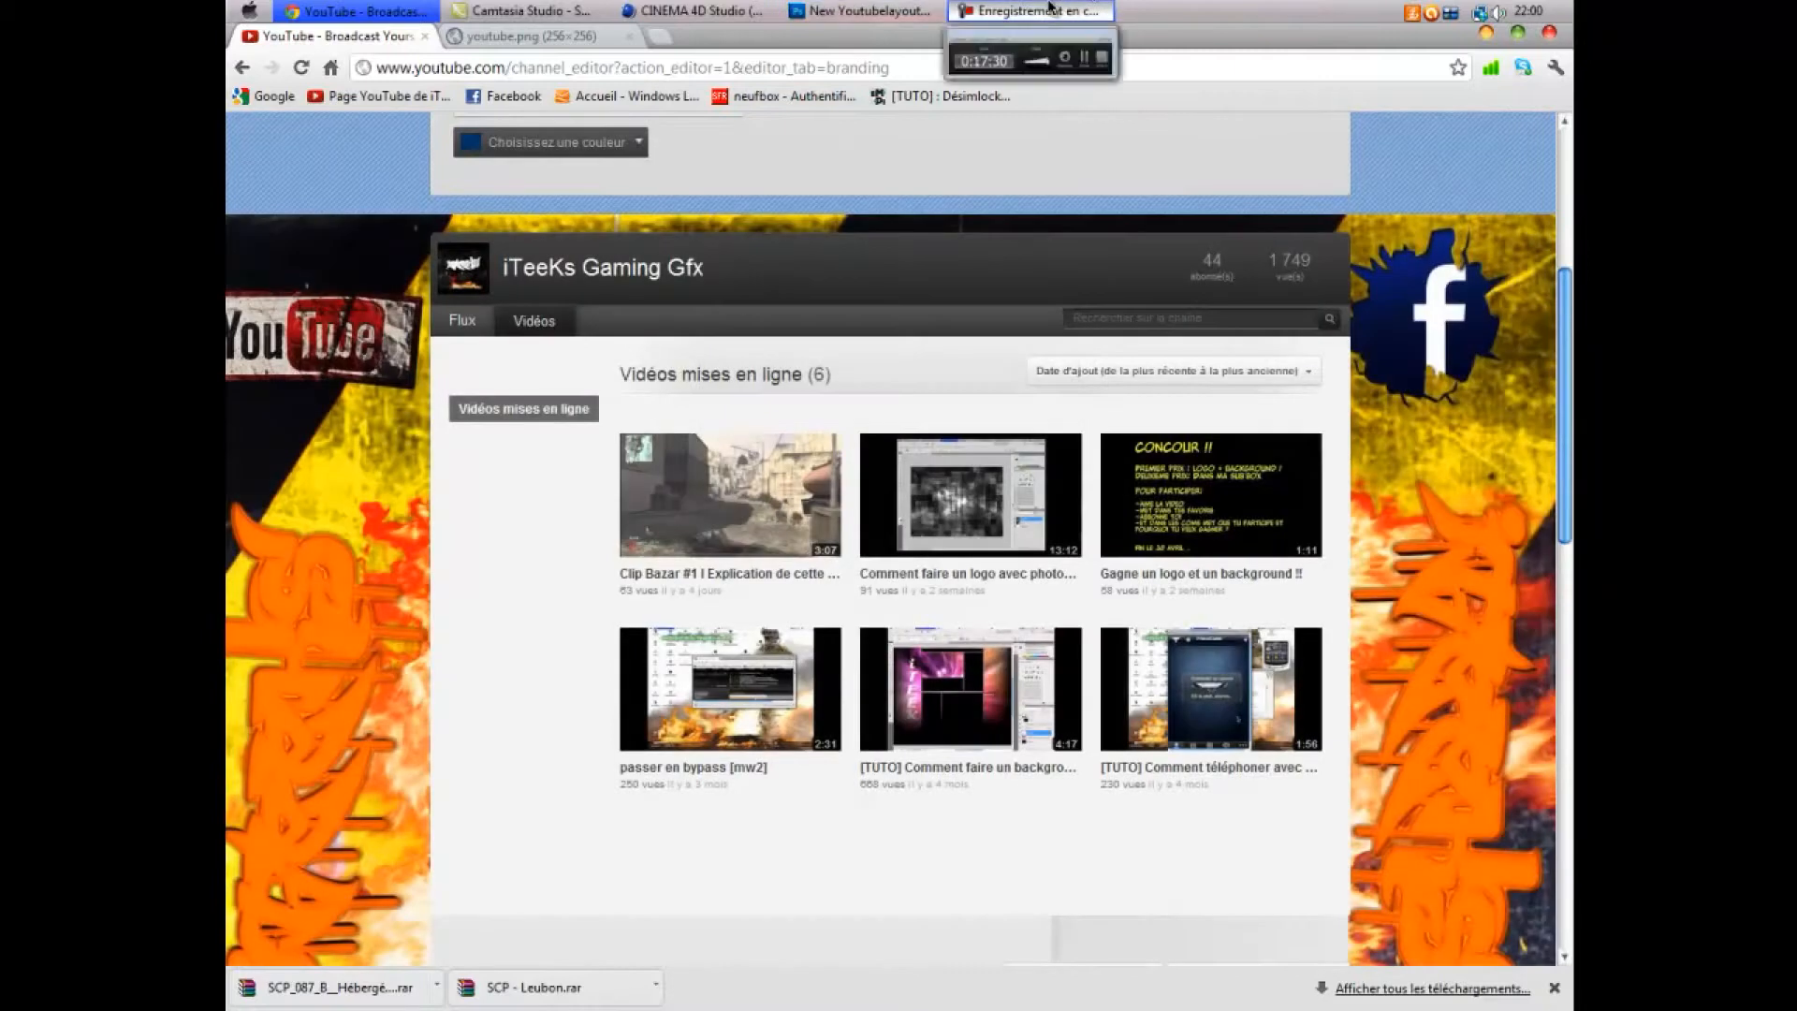
- Reload the channel editor and check the background settings and preview area
scroll(537, 228, up, 3)
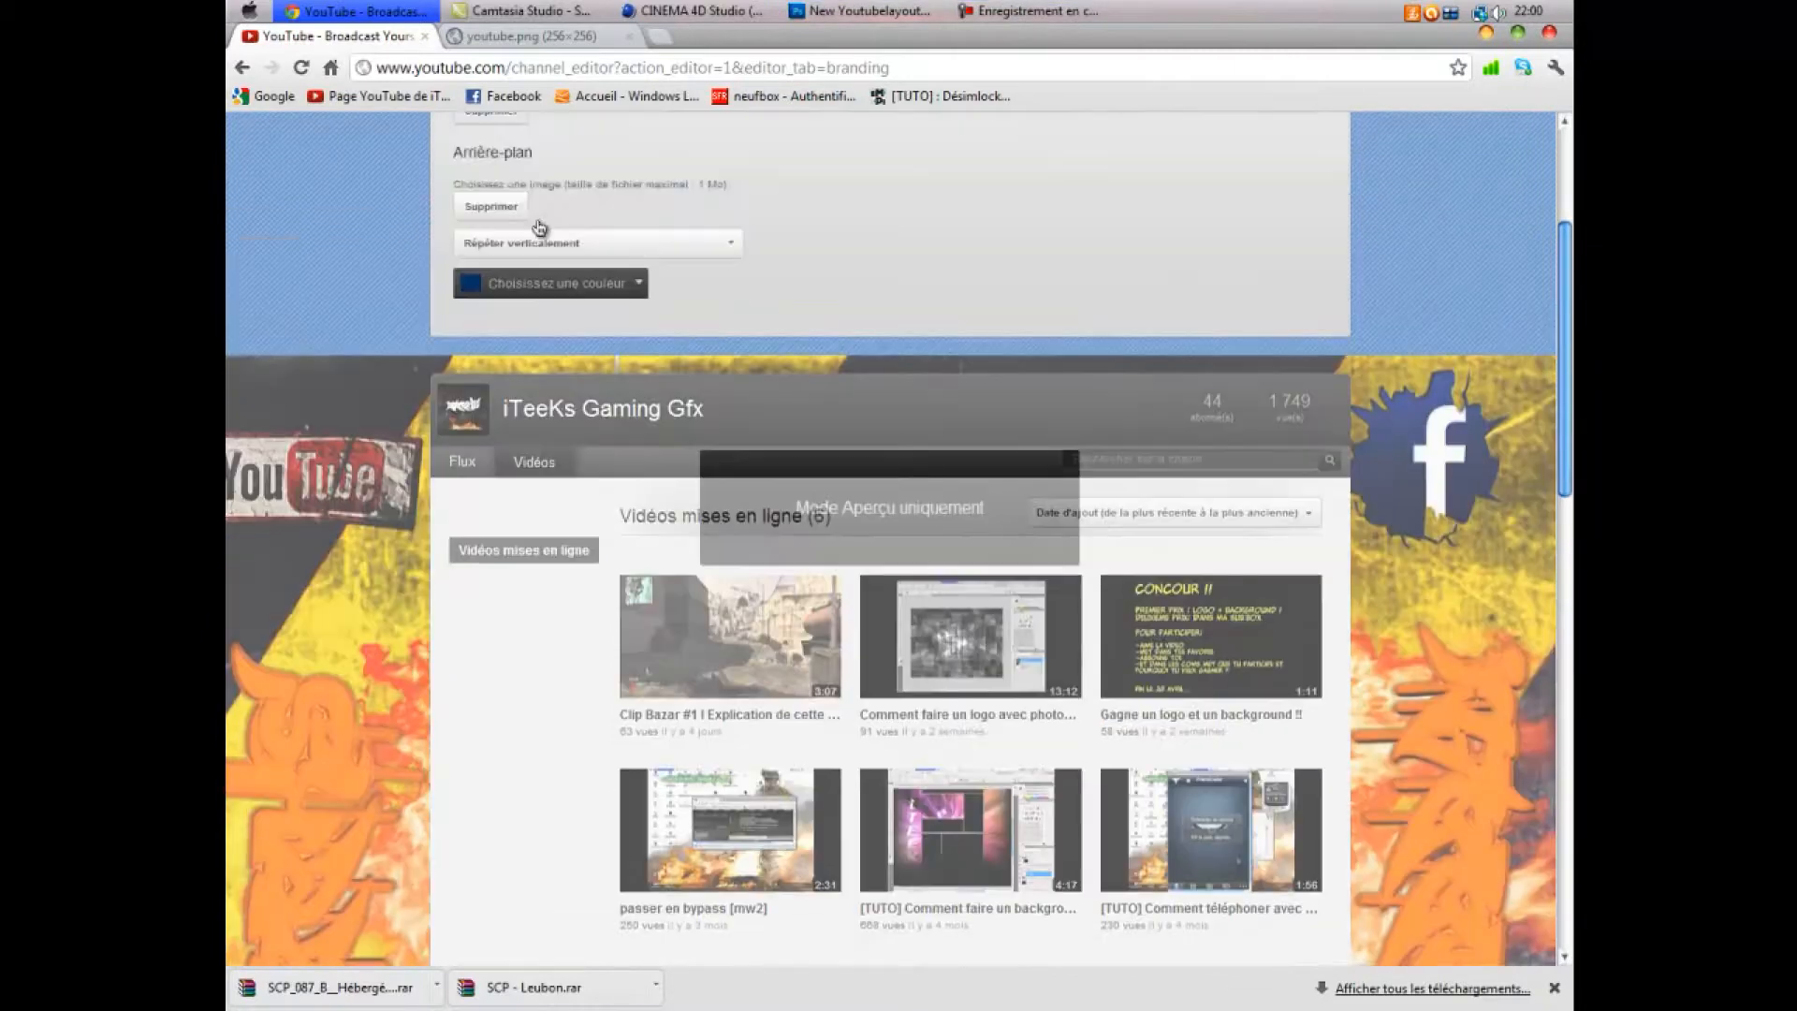
click(300, 69)
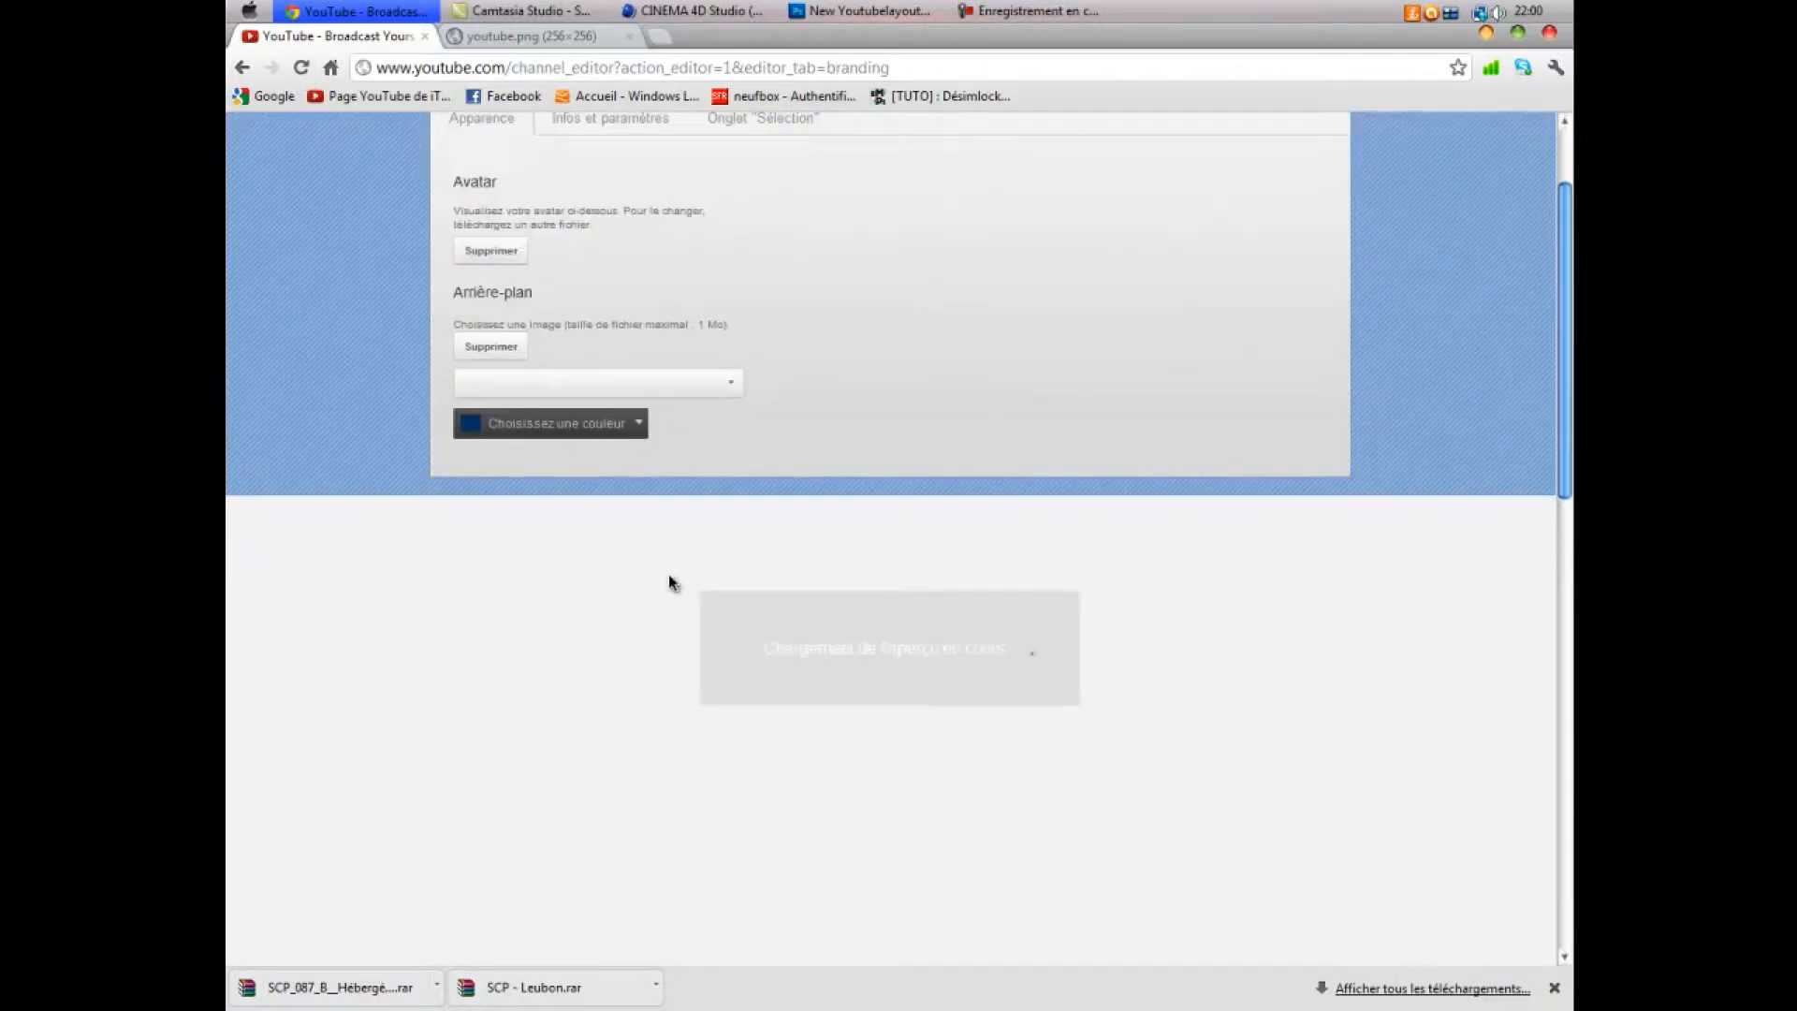
scroll(644, 576, down, 4)
scroll(637, 575, up, 3)
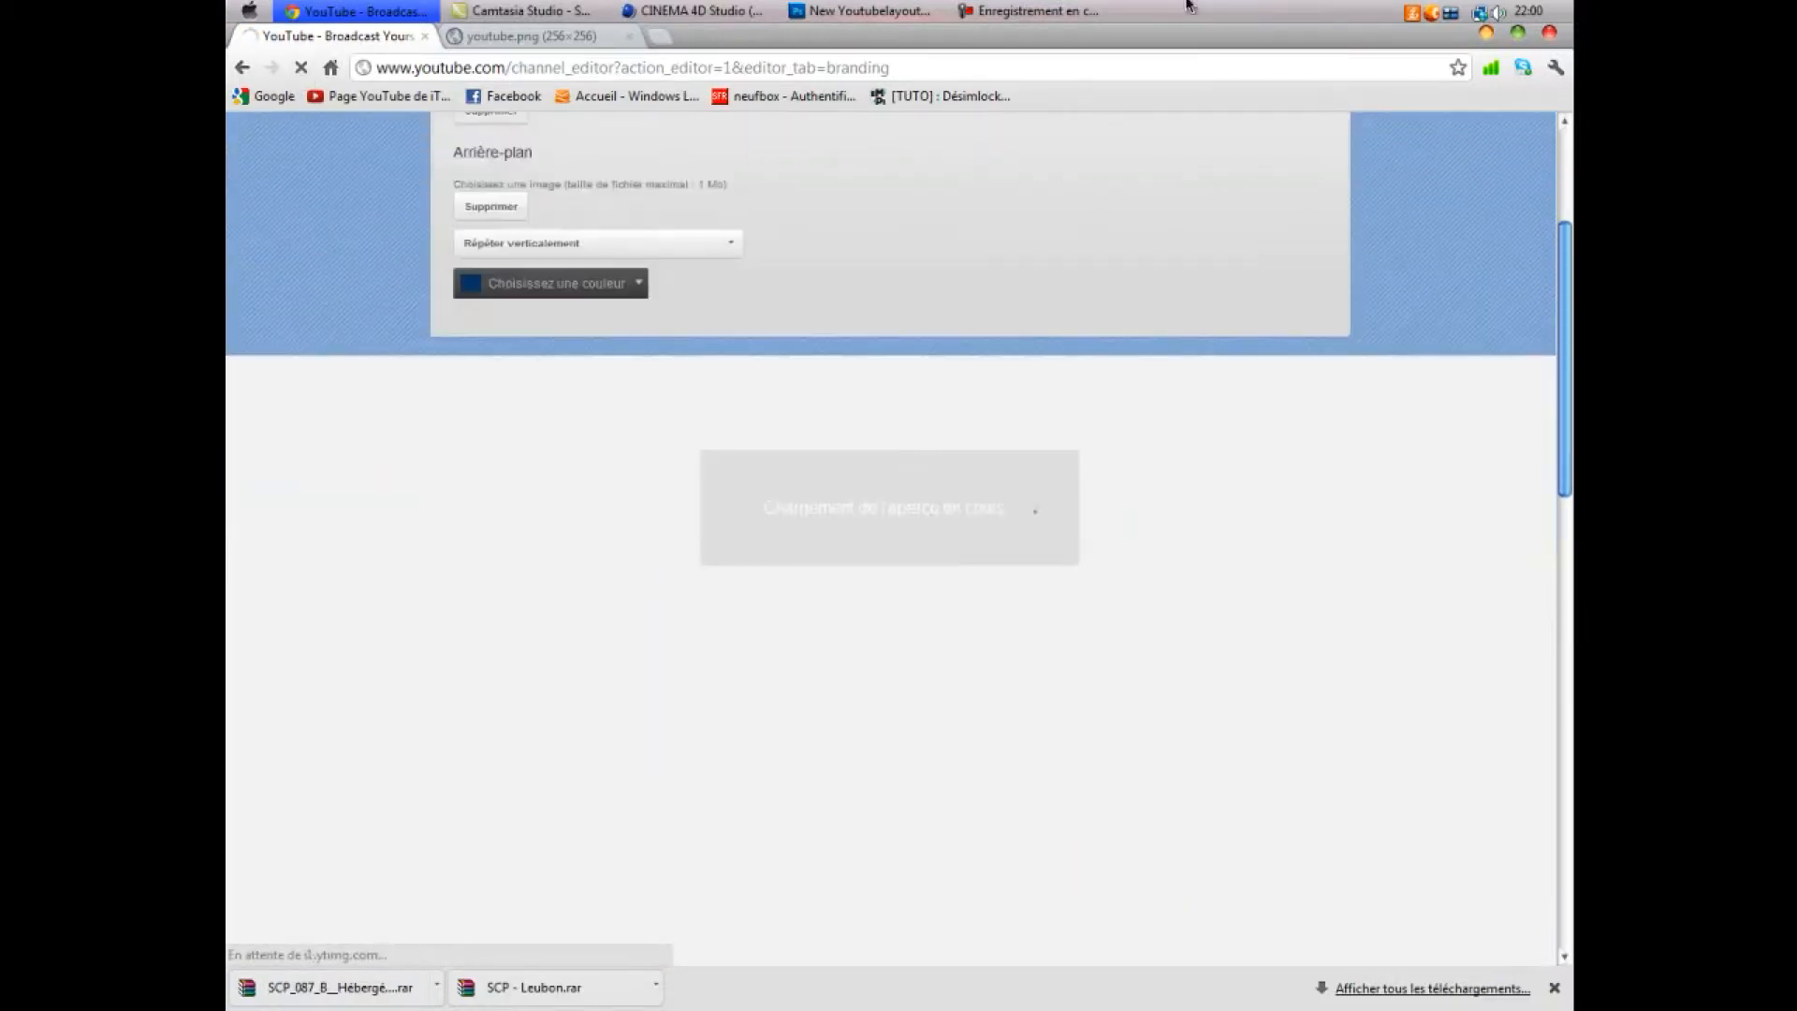
click(1029, 11)
scroll(1284, 716, up, 2)
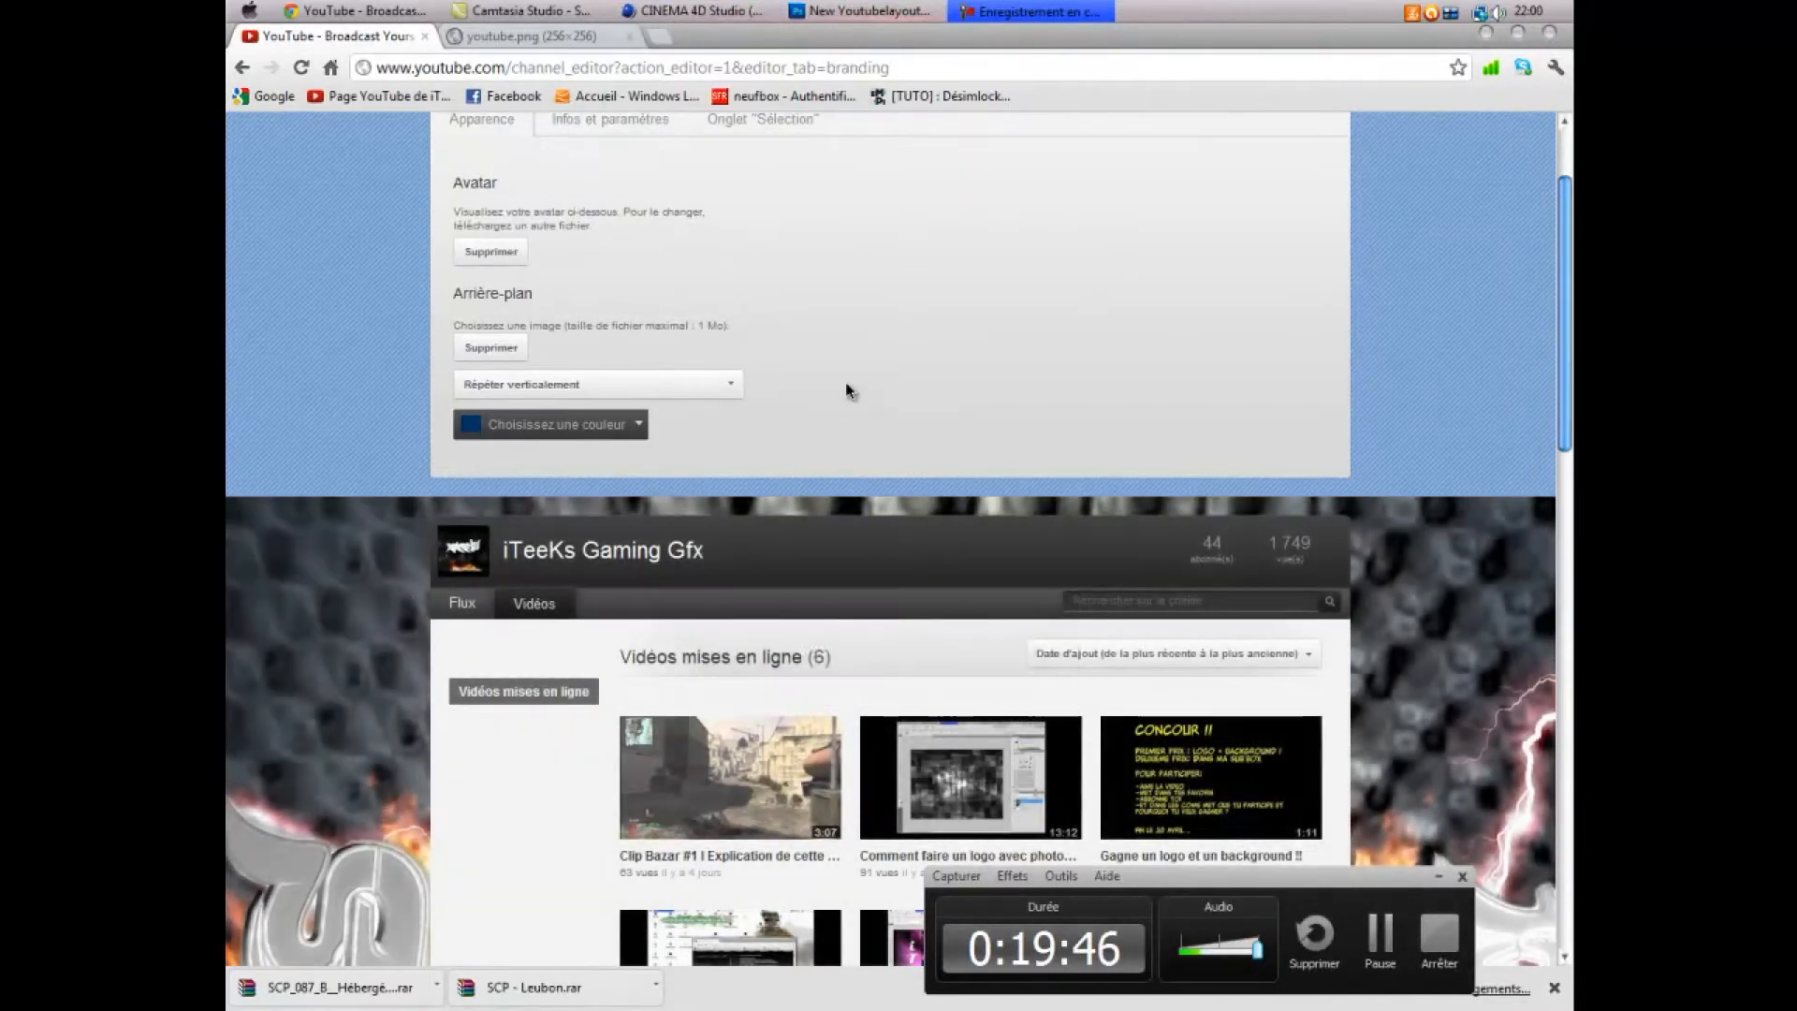
mouse_move(759, 4)
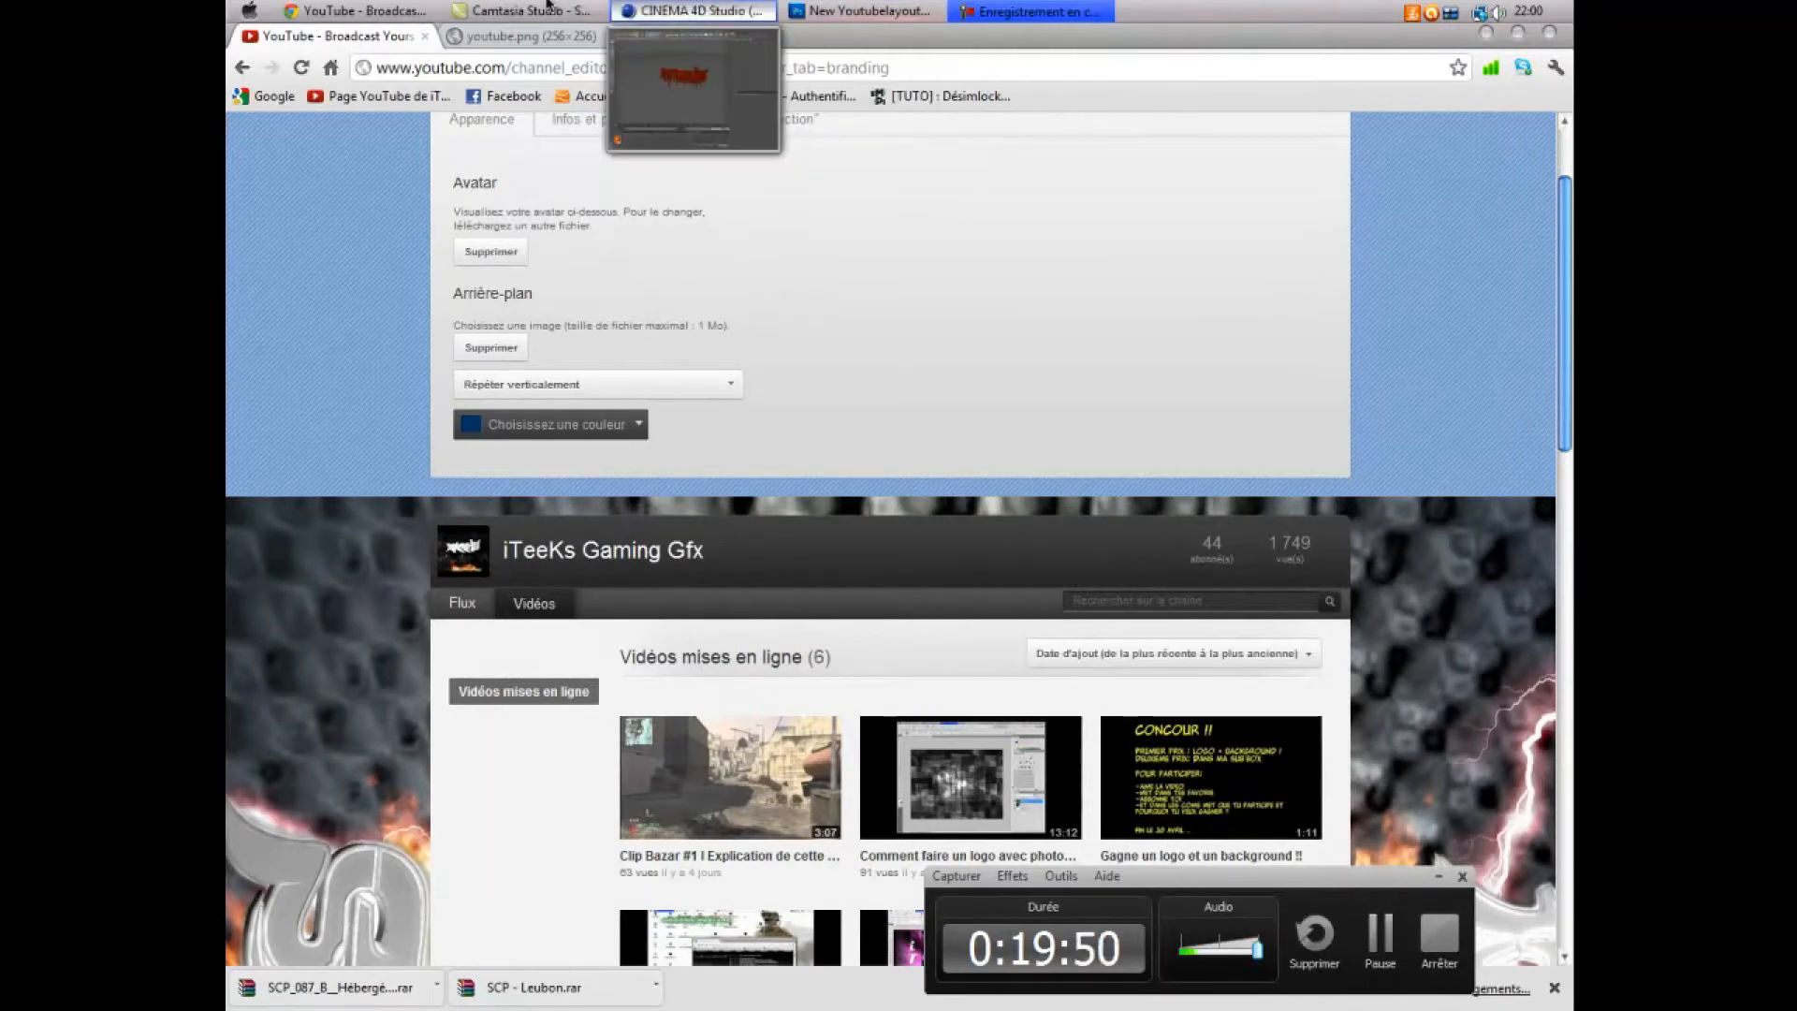
mouse_move(384, 14)
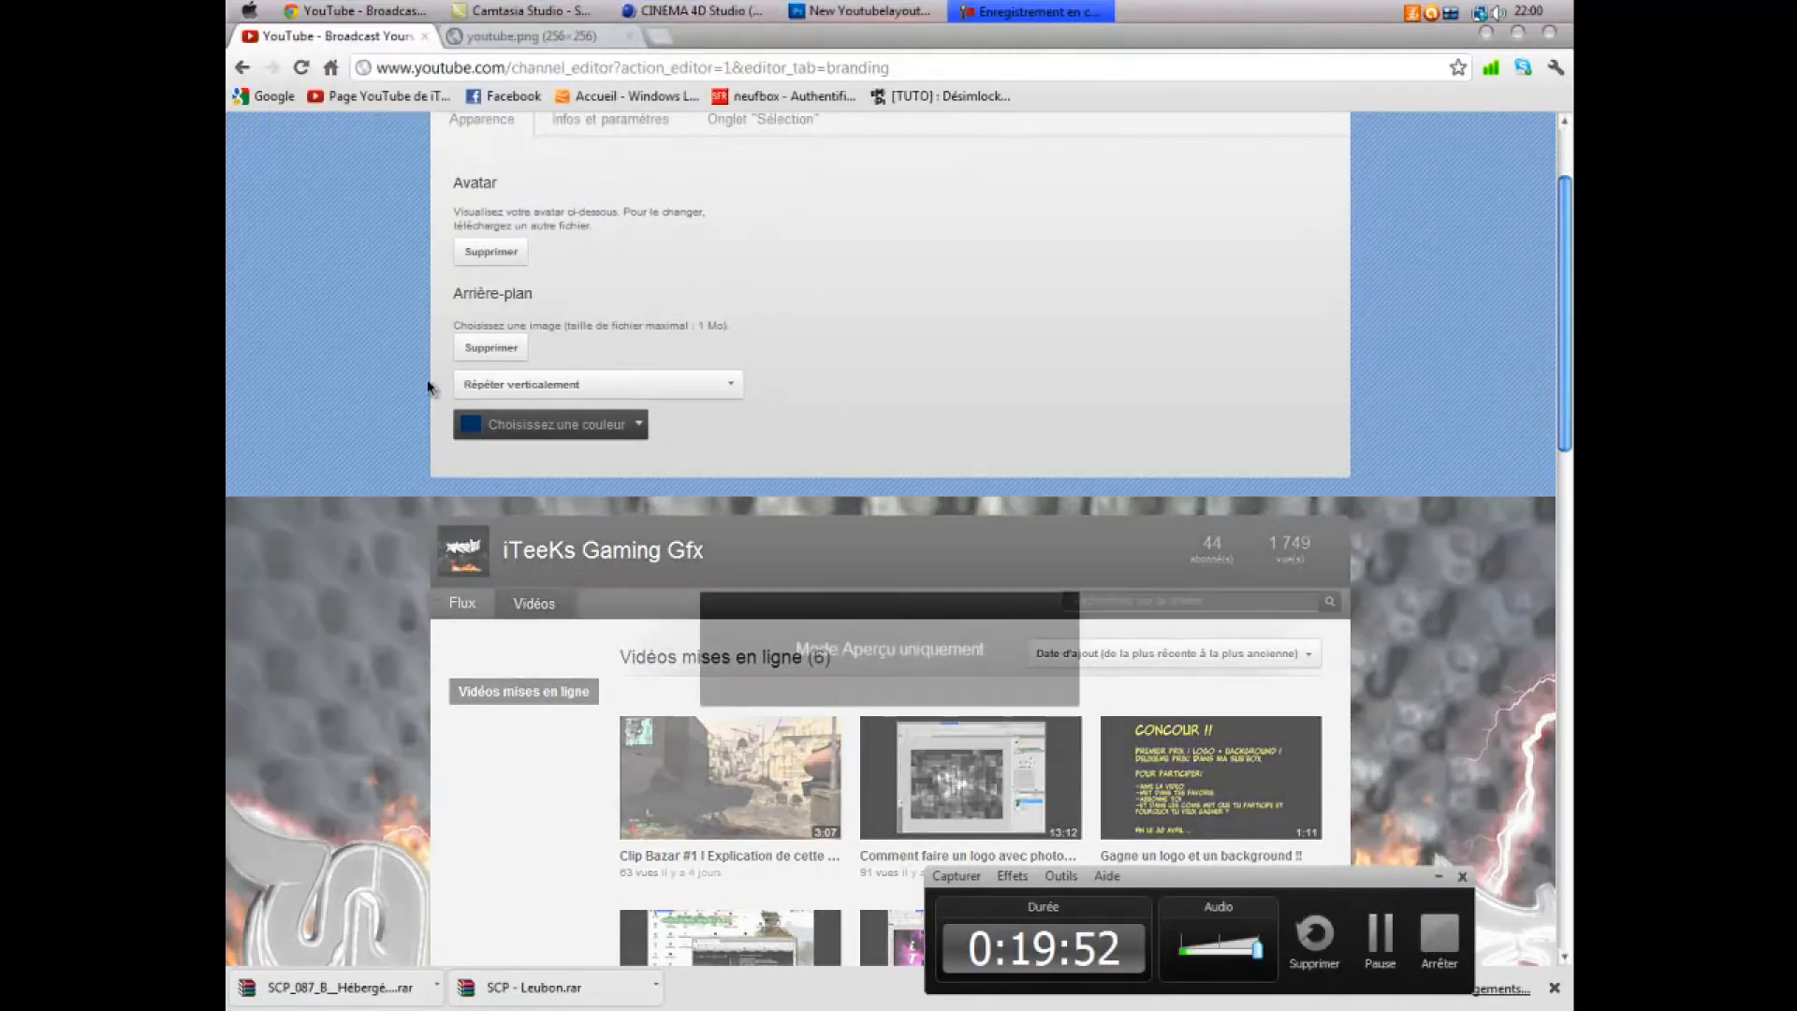